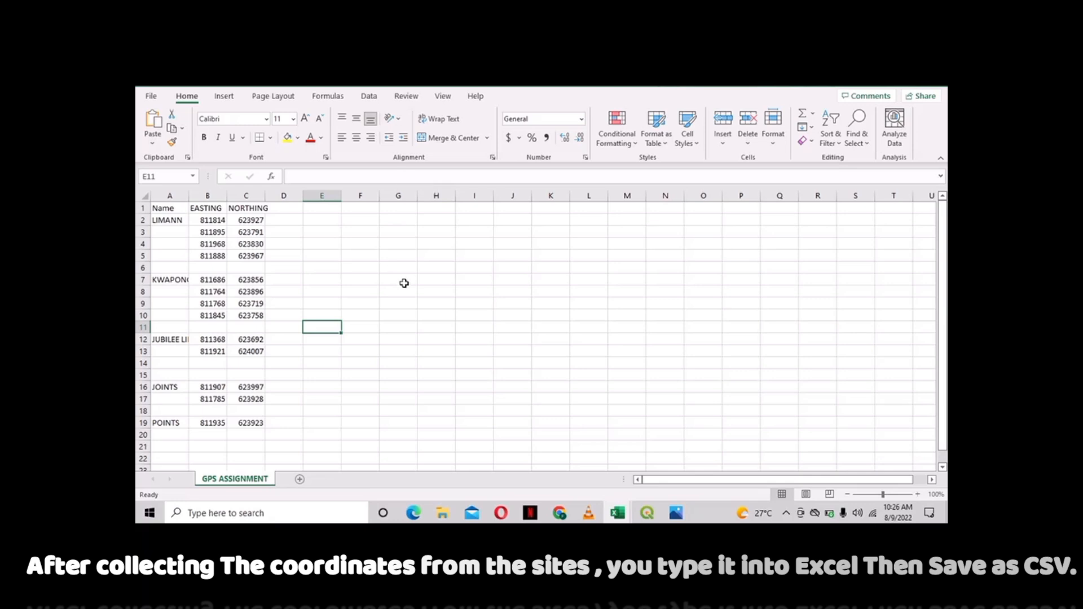
- Switch to the ASSIGNMENT workbook in Excel and open its File backstage page
mouse_move(619, 516)
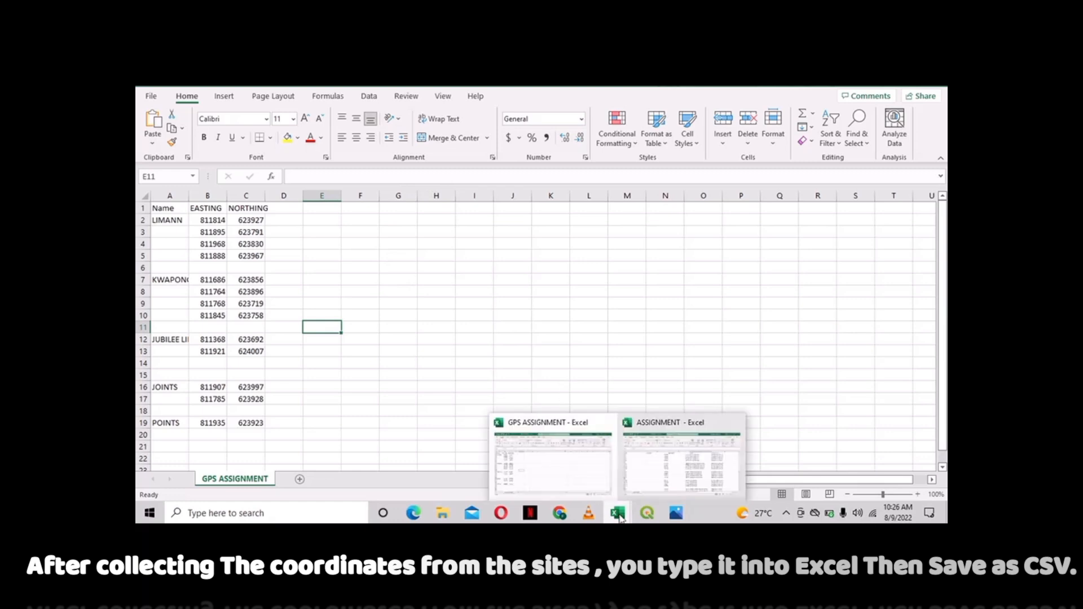
left_click(655, 491)
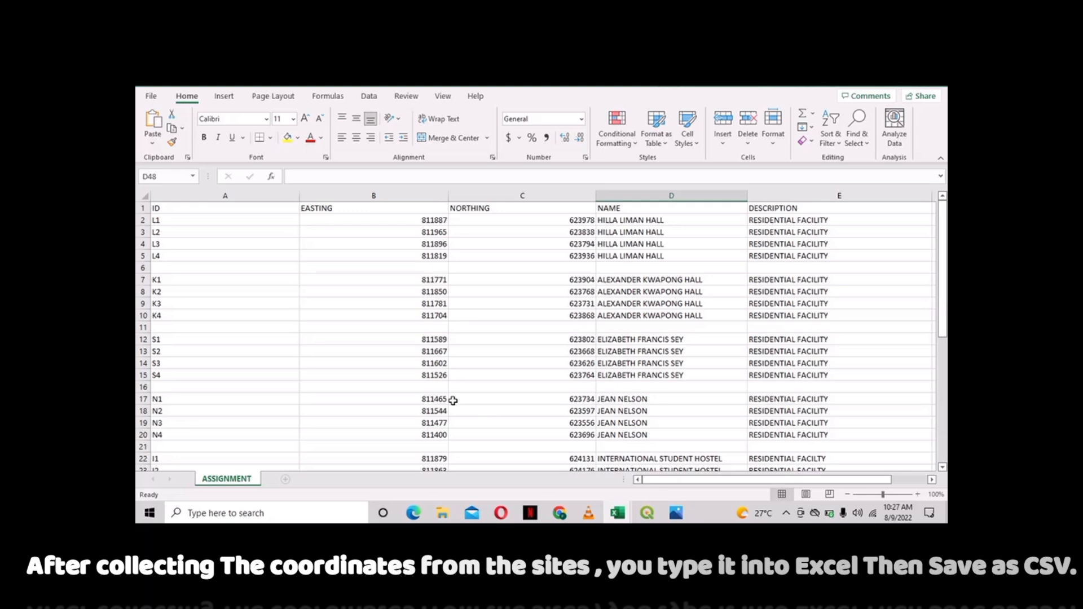
left_click(152, 97)
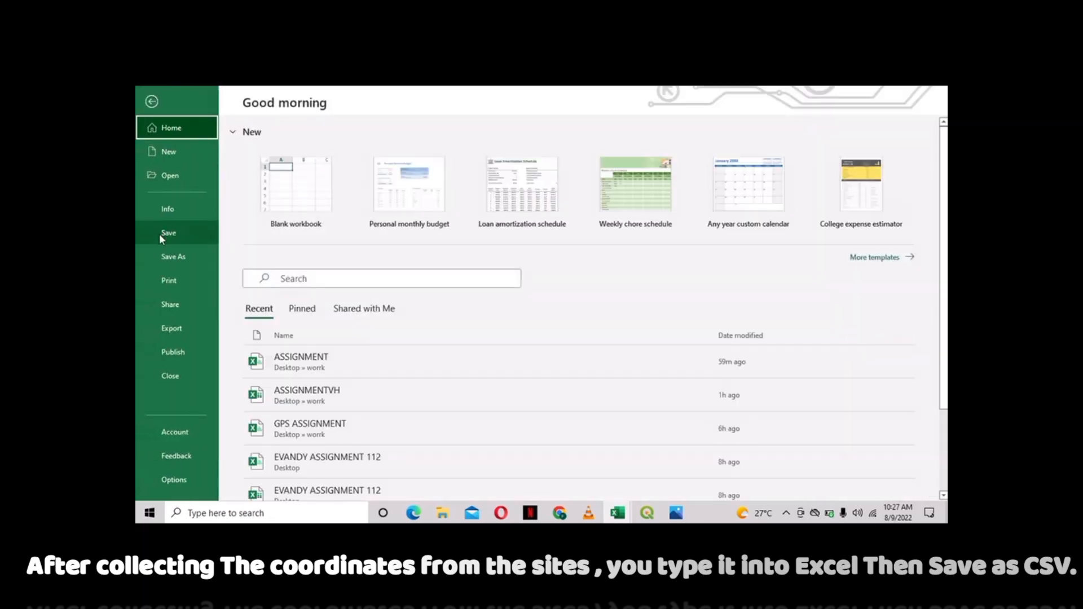
- Save ASSIGNMENT as a CSV (Comma delimited) file in the Desktop TUTORIAL folder
left_click(165, 258)
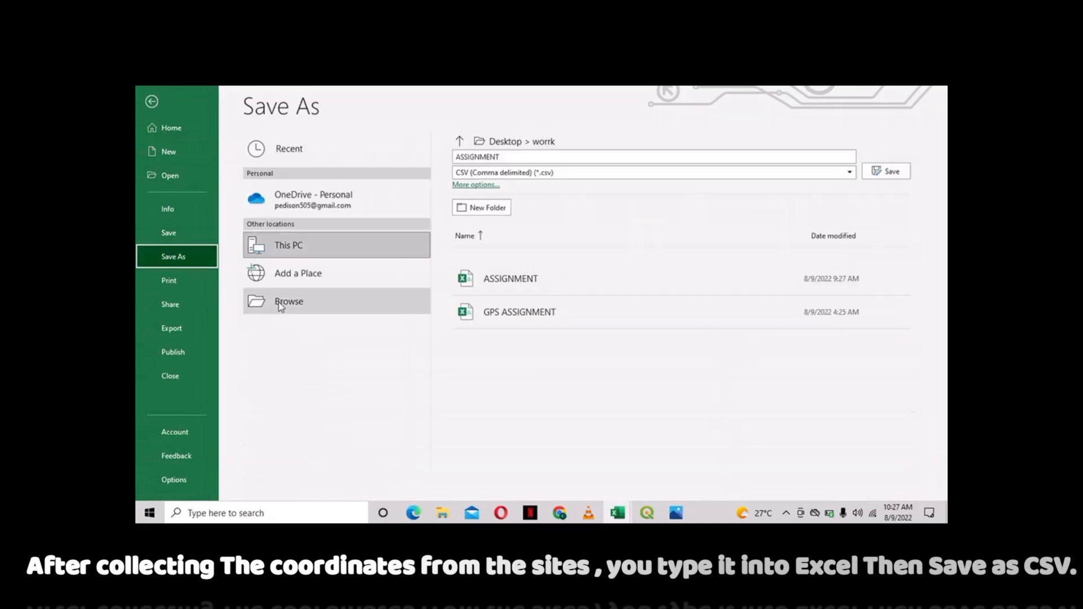
left_click(287, 302)
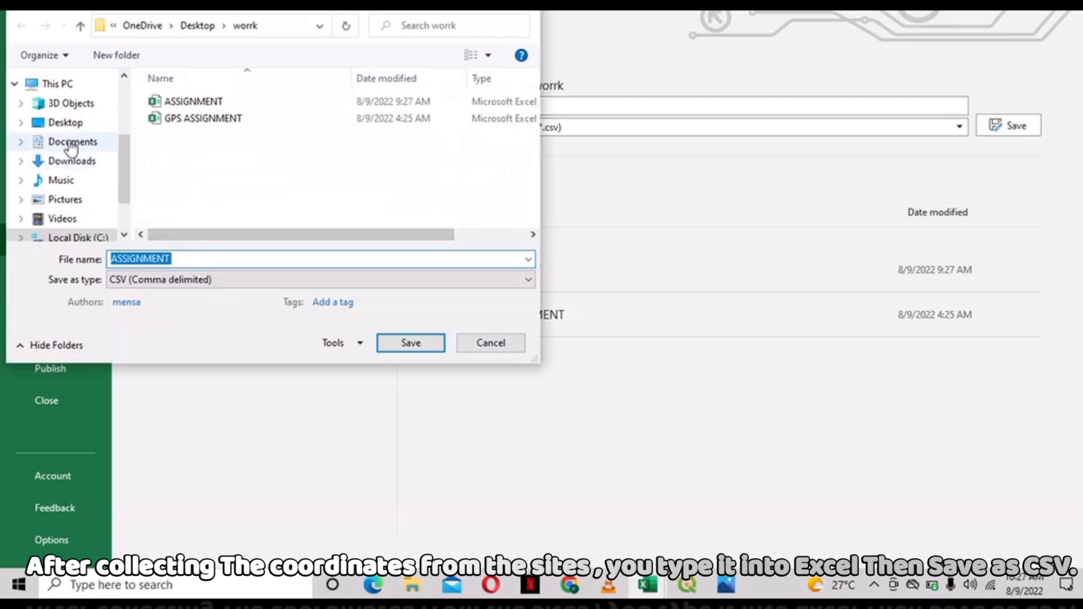
left_click(66, 126)
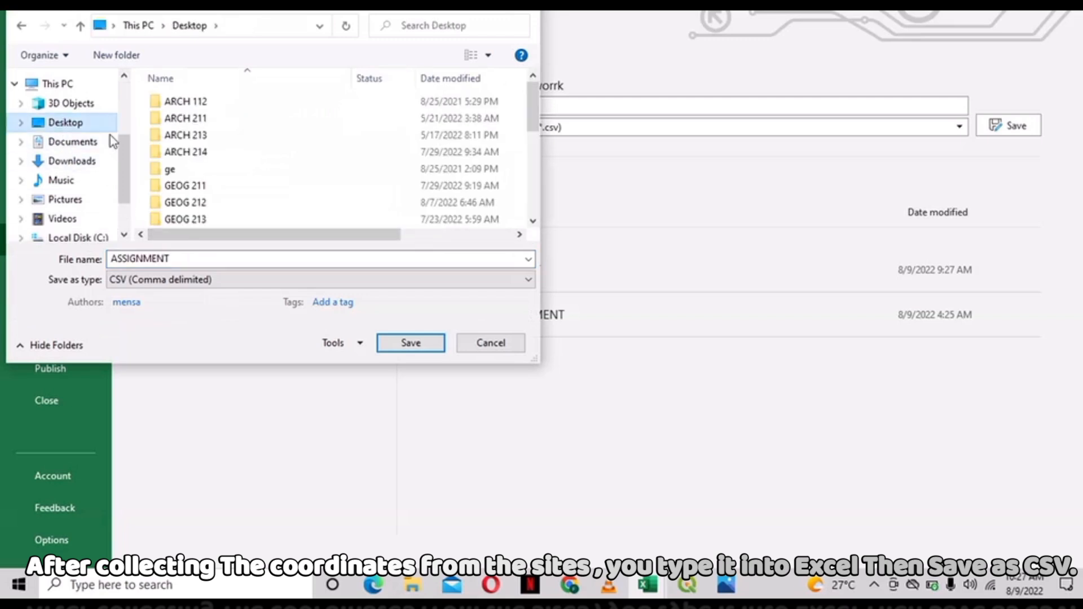
scroll(206, 167, "down", 5)
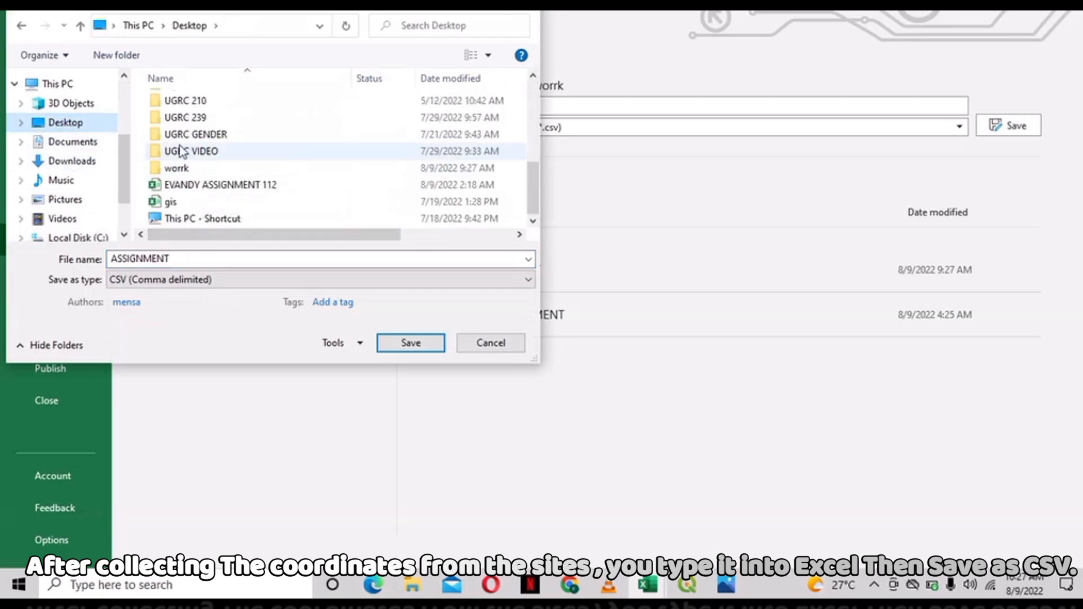
scroll(180, 152, "up", 1)
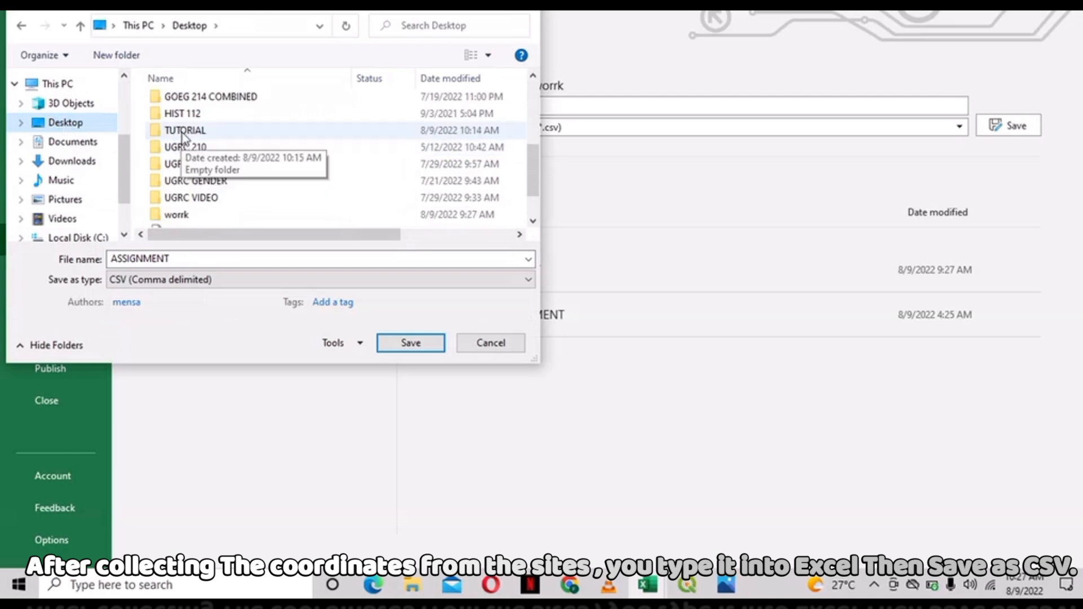
left_click(184, 134)
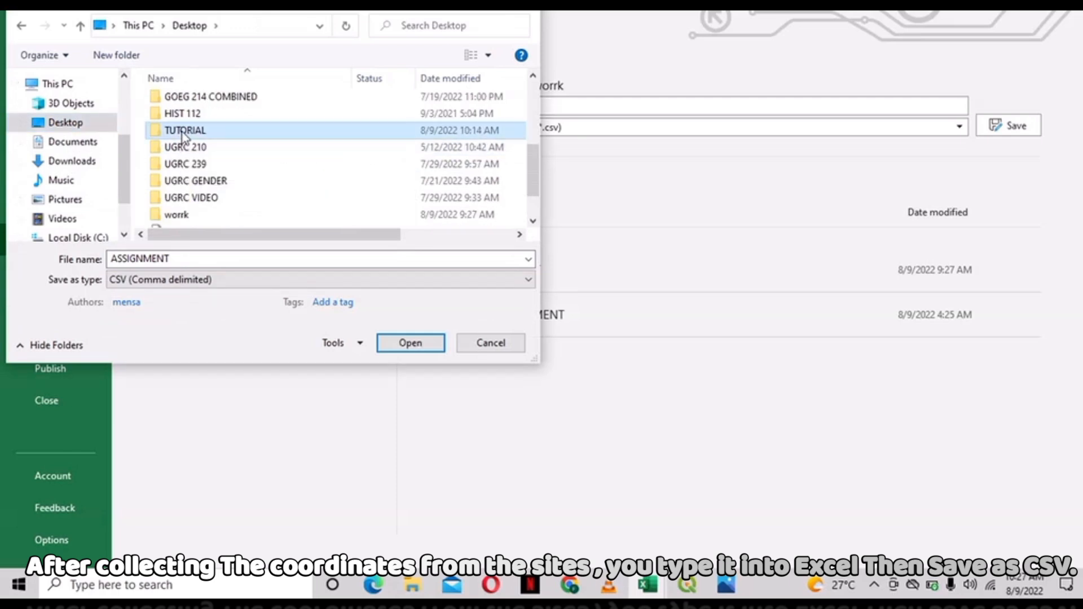
double_click(182, 134)
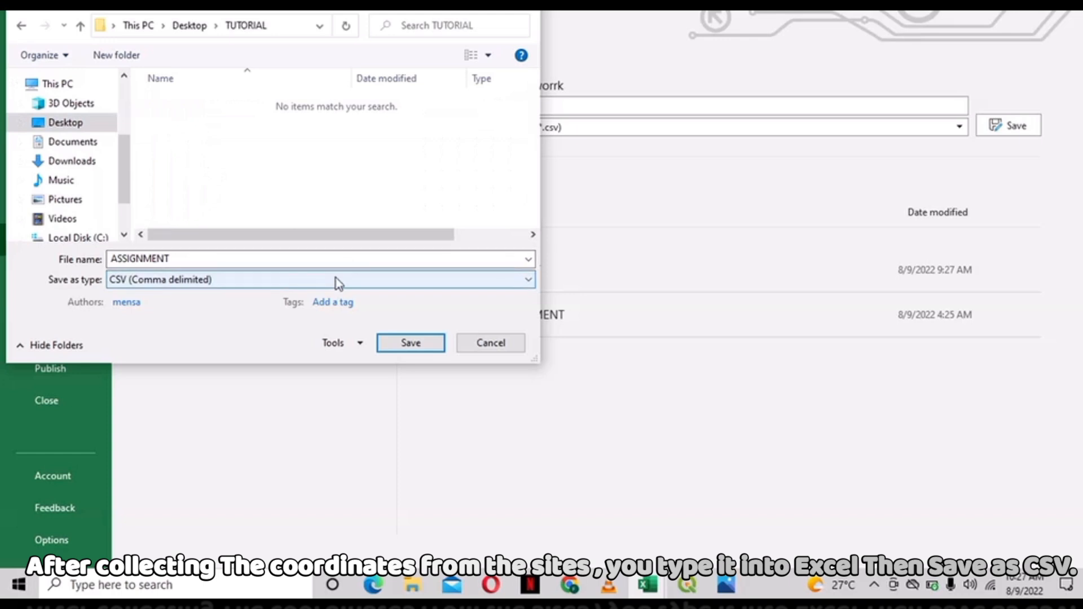
left_click(255, 282)
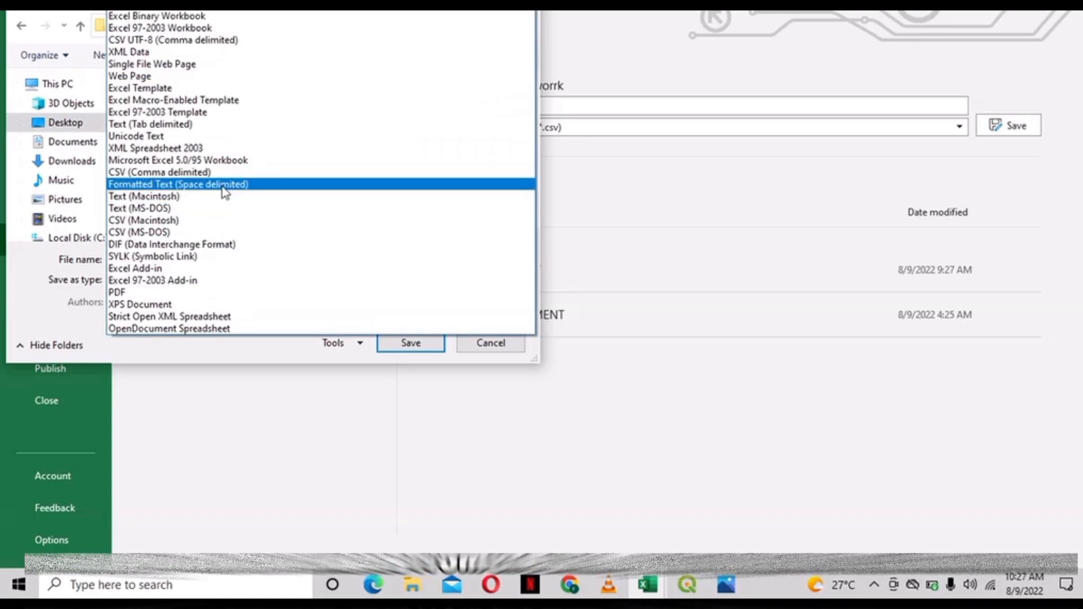
left_click(218, 172)
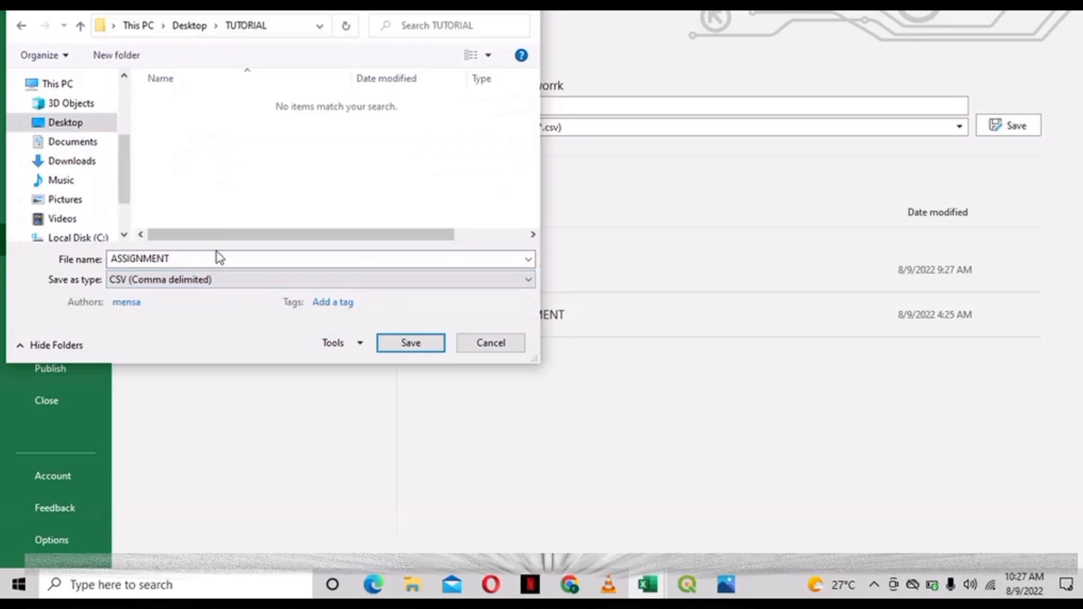
left_click(411, 344)
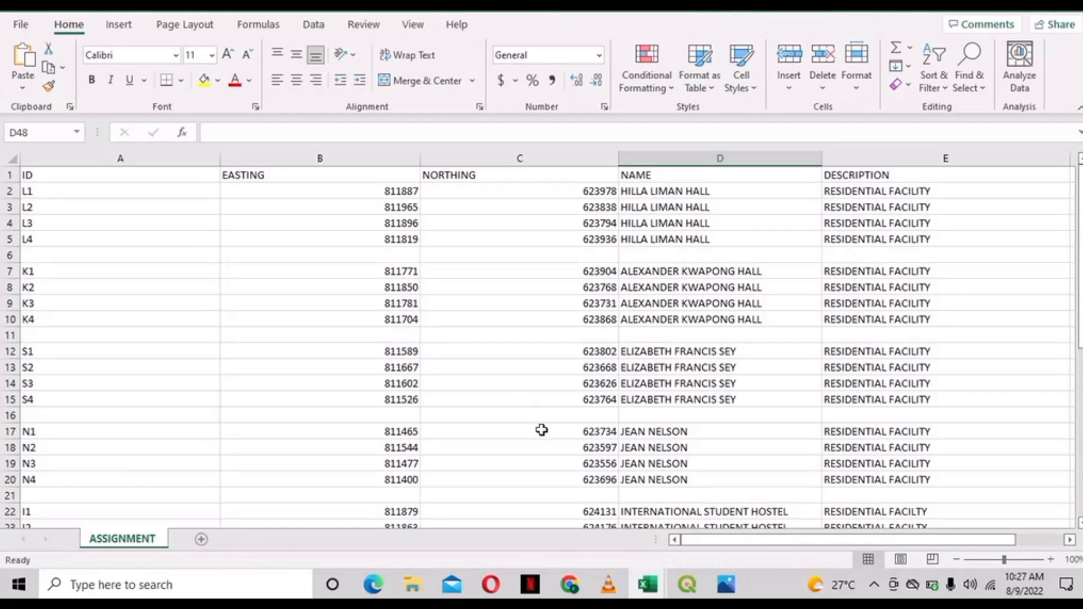
- Bring the Untitled Project QGIS window to the front from the taskbar
mouse_move(698, 583)
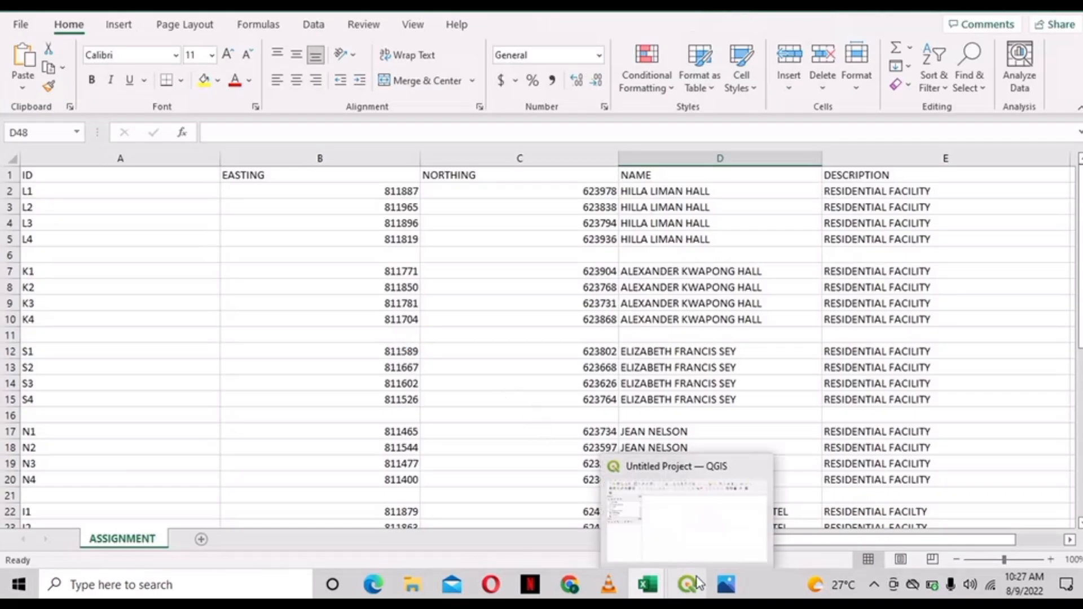
left_click(692, 527)
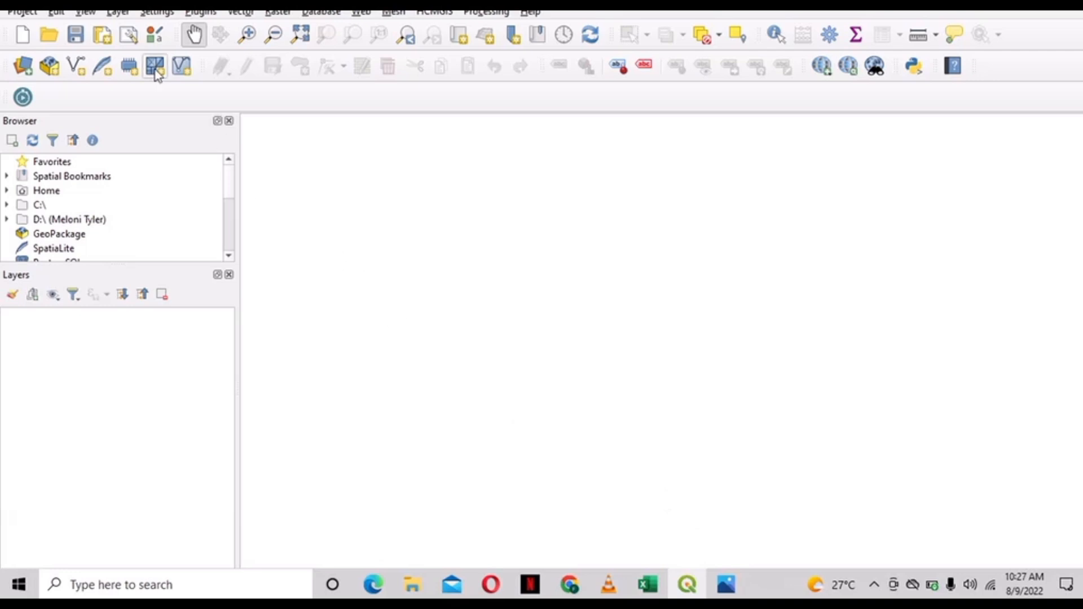
- Load Desktop\TUTORIAL\ASSIGNMENT.csv as delimited-text points with EASTING as X and NORTHING as Y
left_click(118, 13)
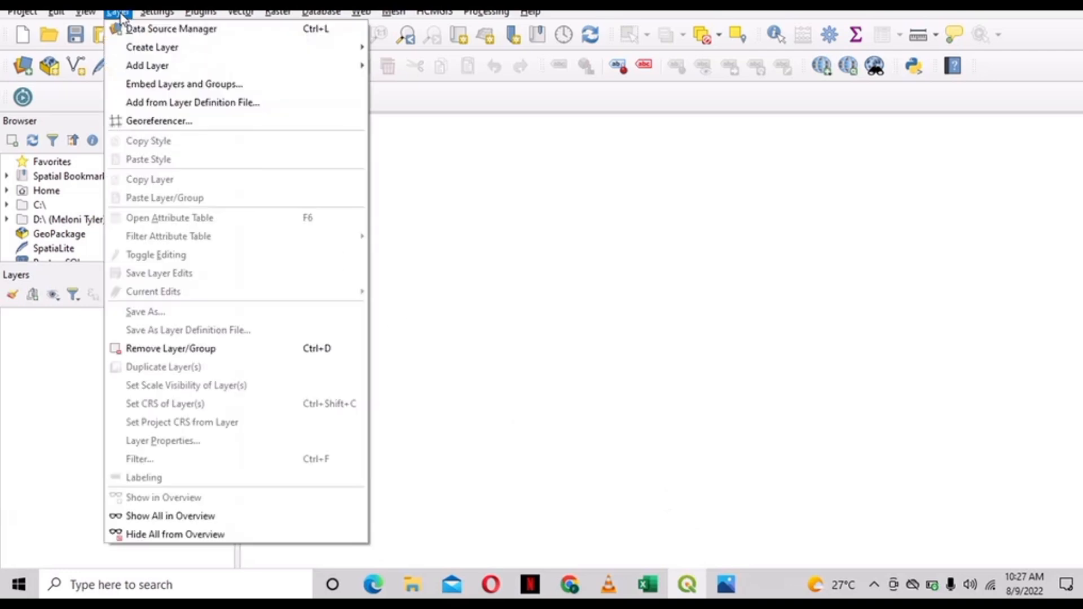
mouse_move(236, 66)
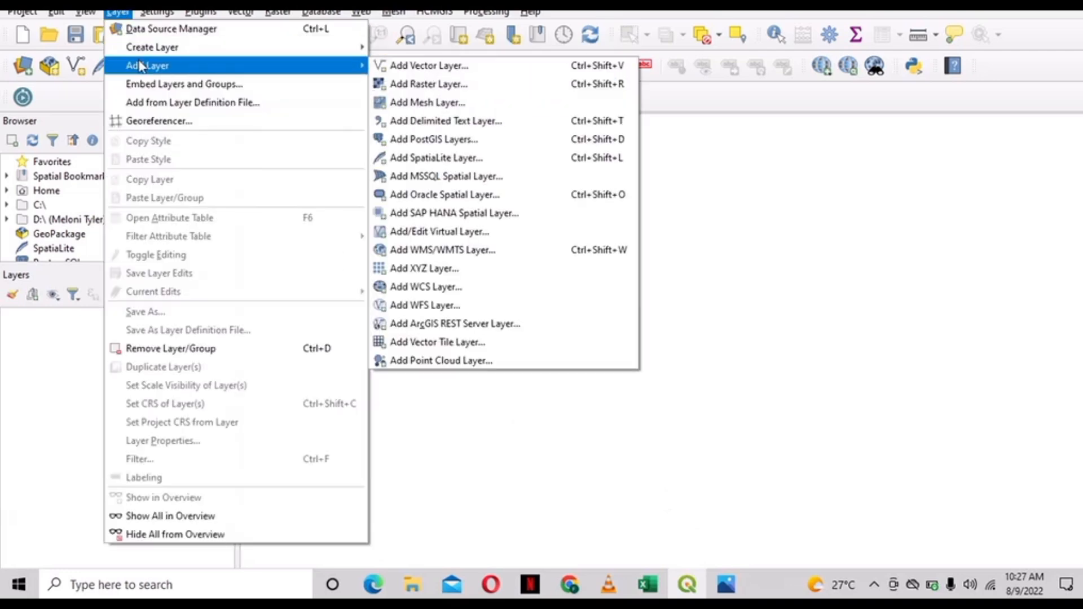
left_click(434, 122)
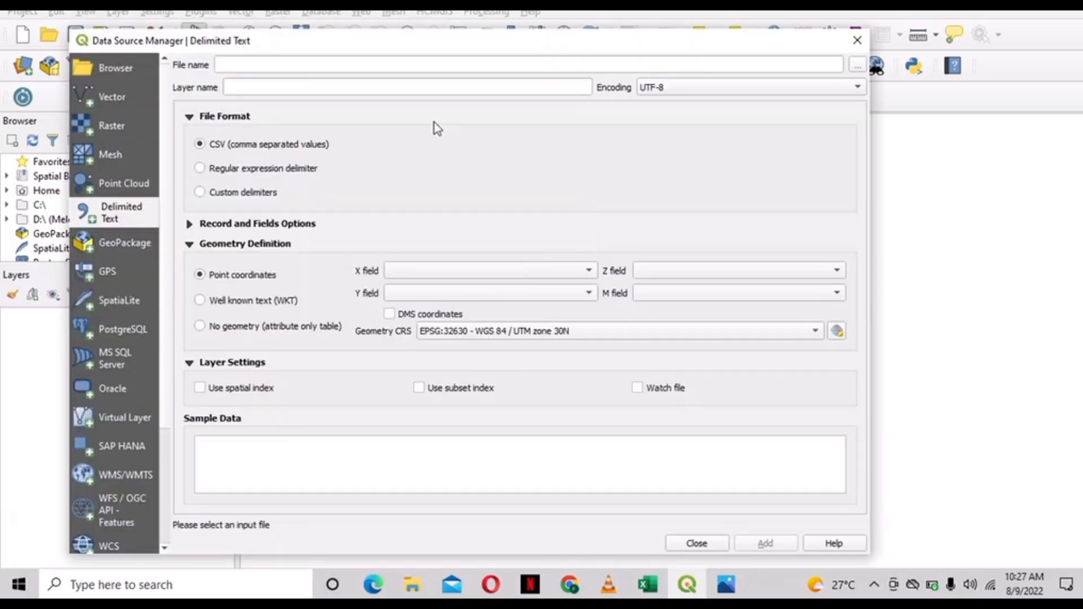
left_click(857, 67)
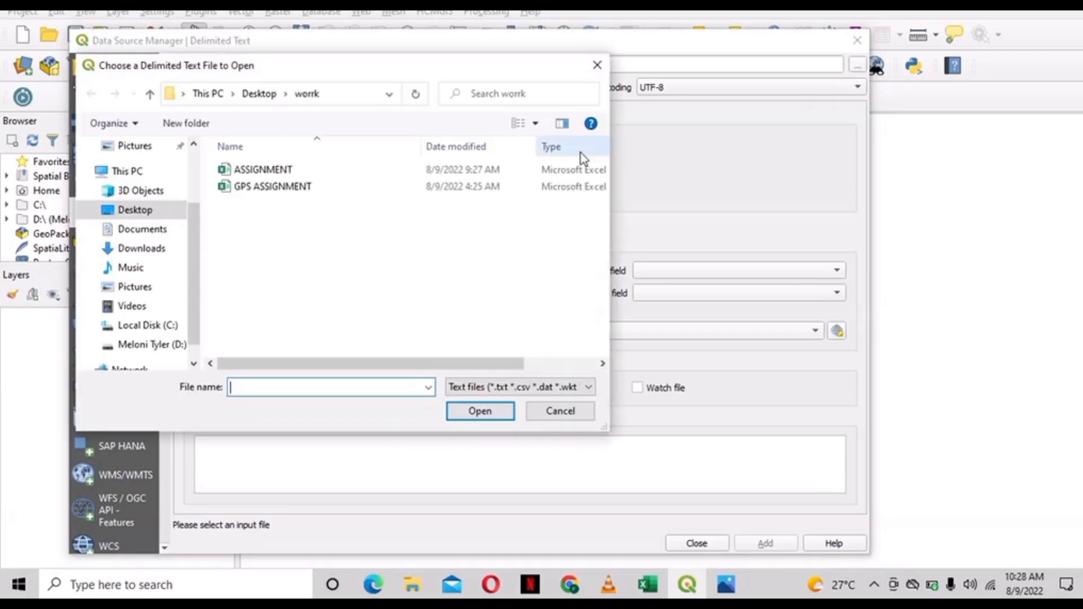
left_click(148, 216)
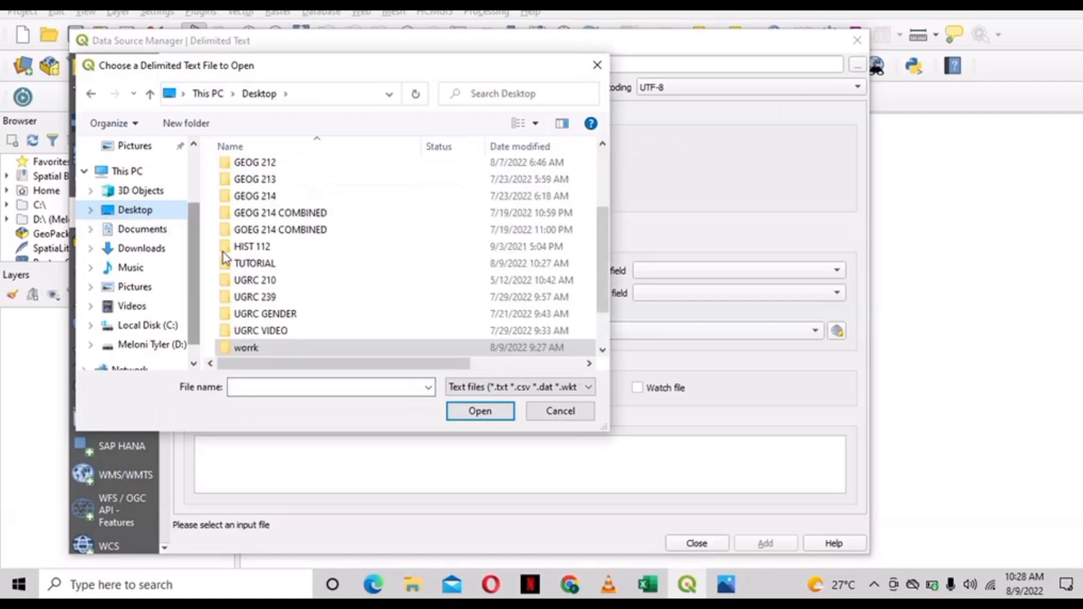
double_click(244, 264)
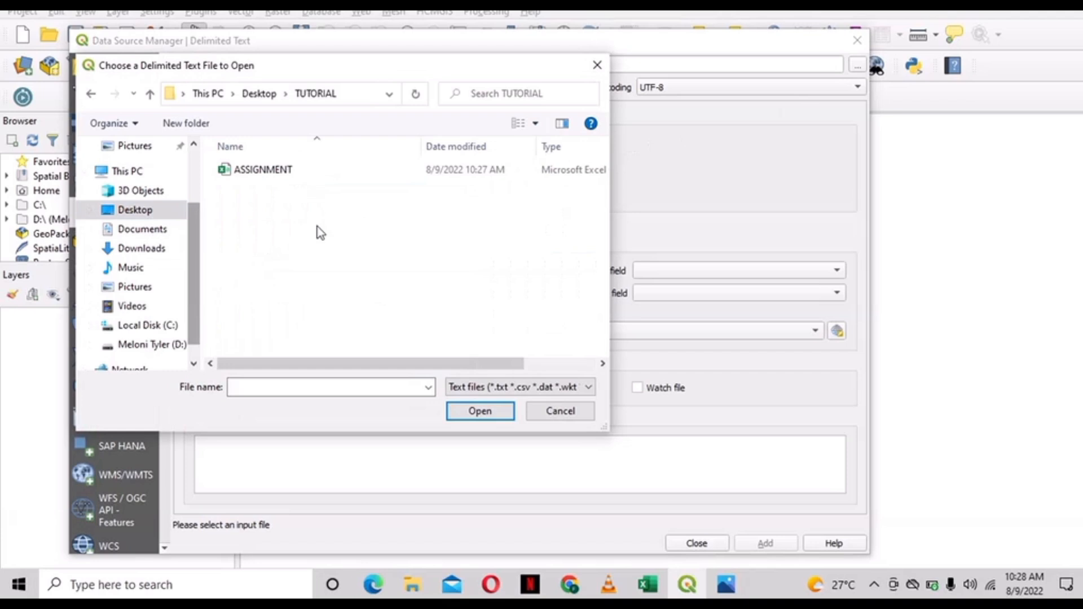
left_click(370, 169)
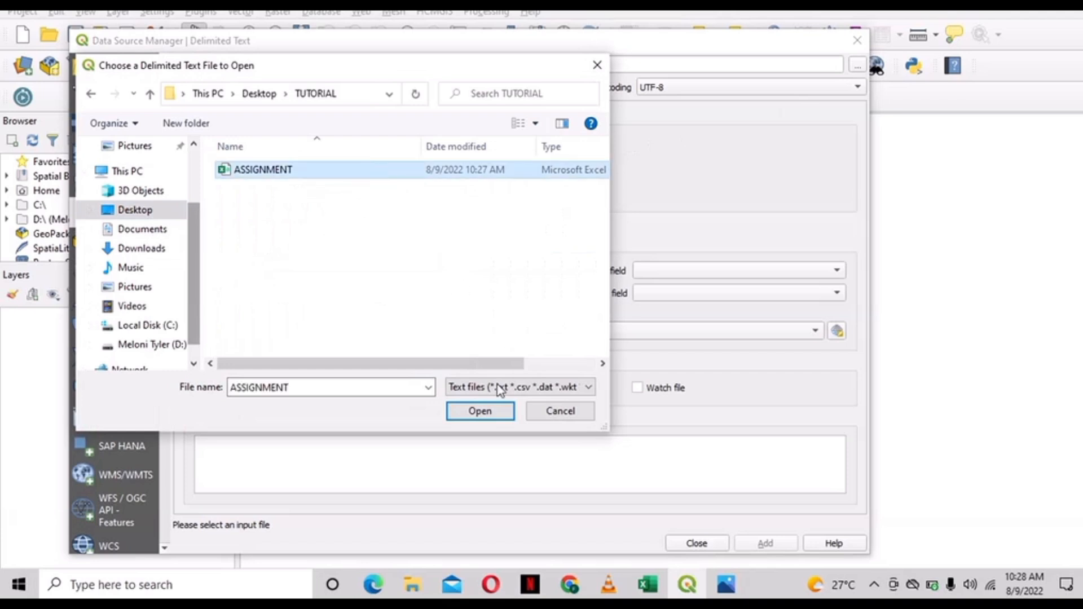
left_click(487, 416)
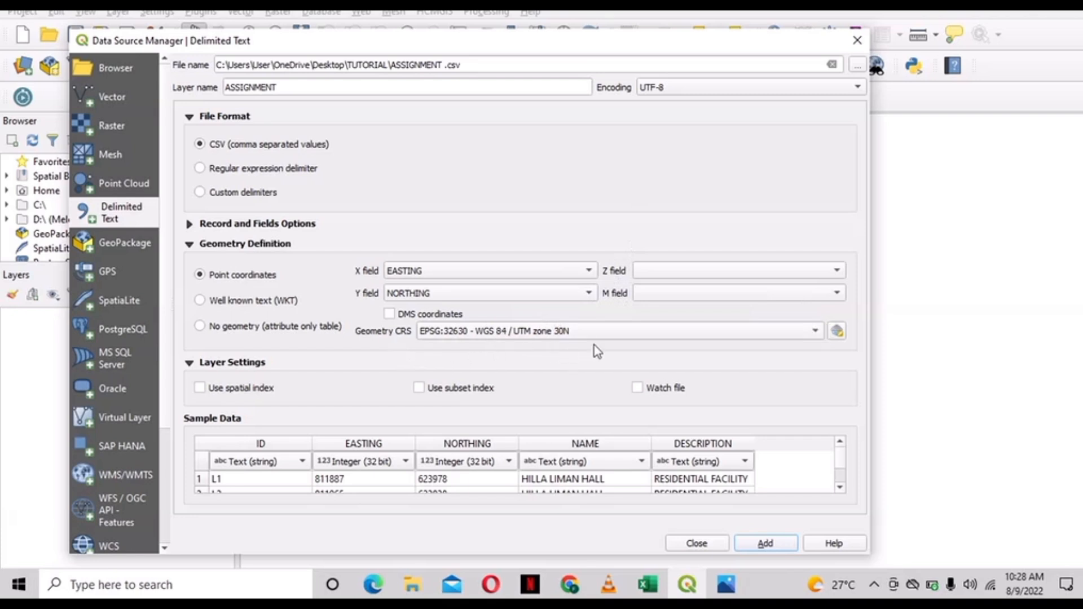
left_click(840, 336)
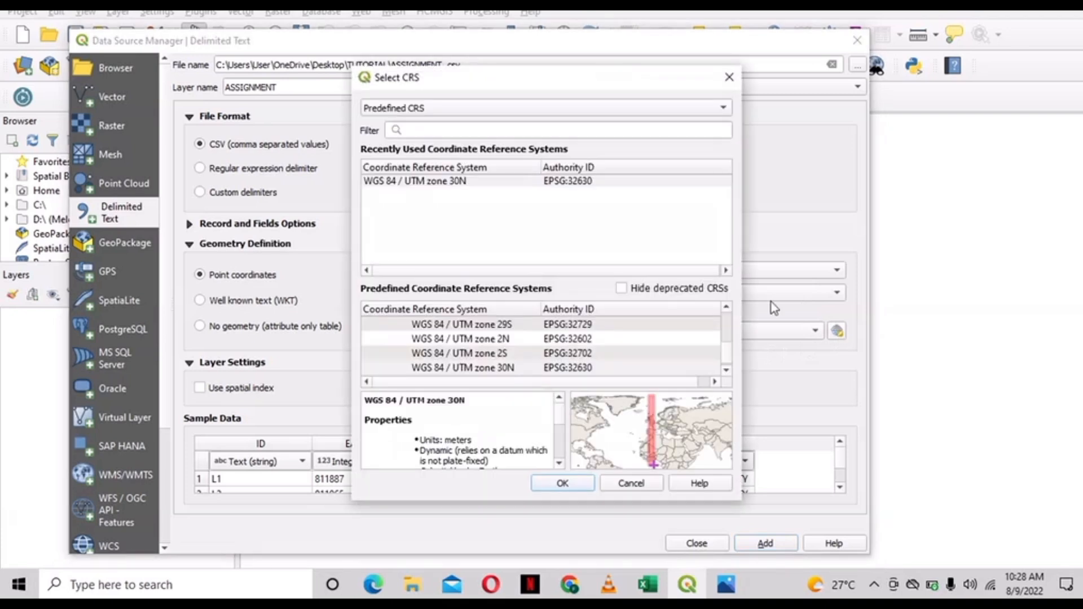
- Set the CRS to WGS 84 / UTM zone 30N, add the ASSIGNMENT points, and close the dialog
left_click(631, 124)
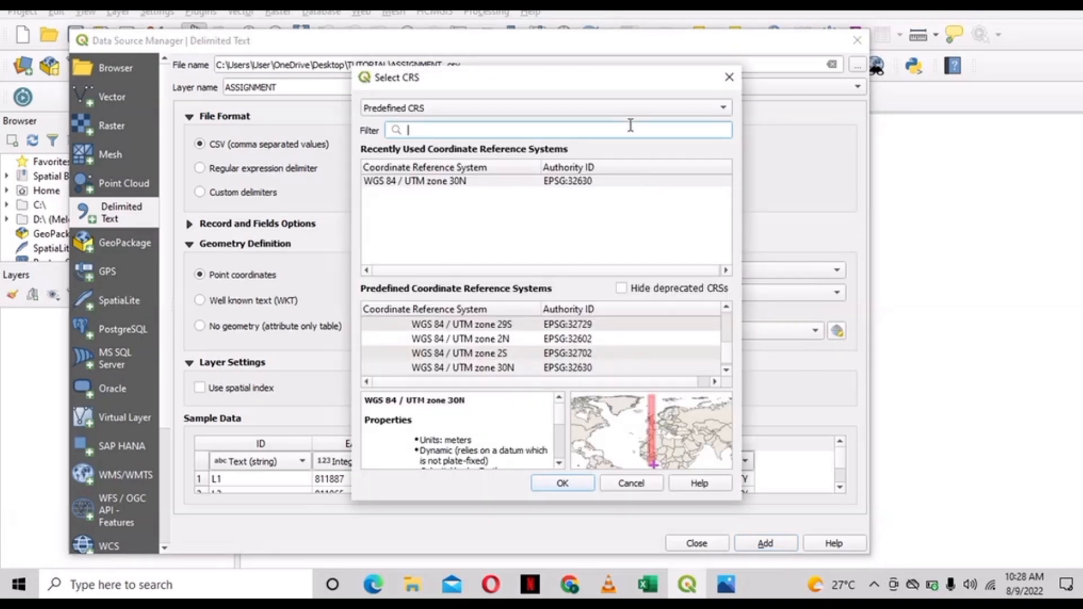
type("WG")
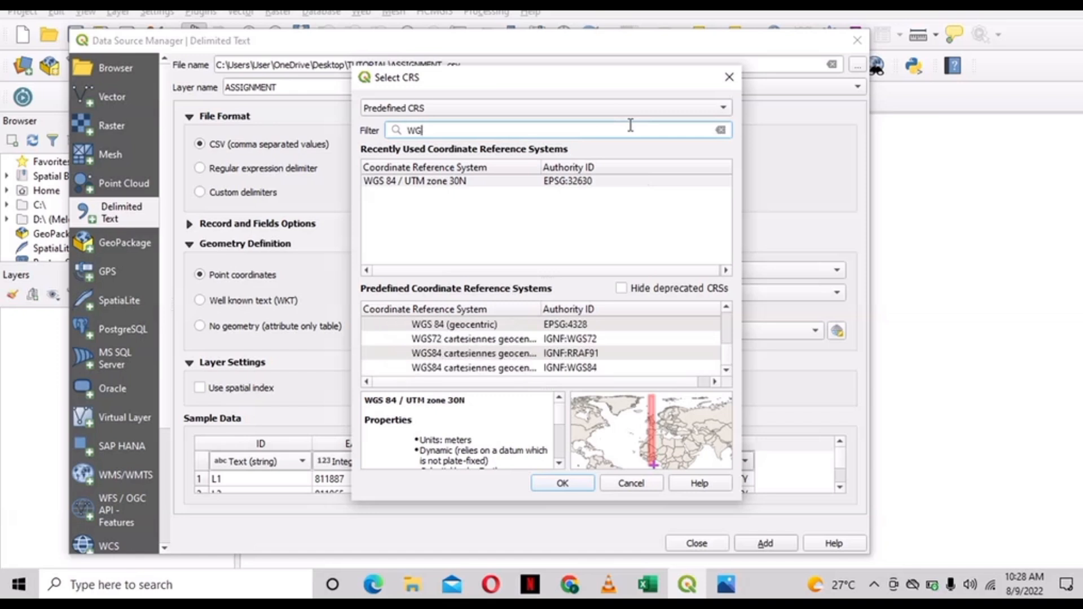
type("S 84")
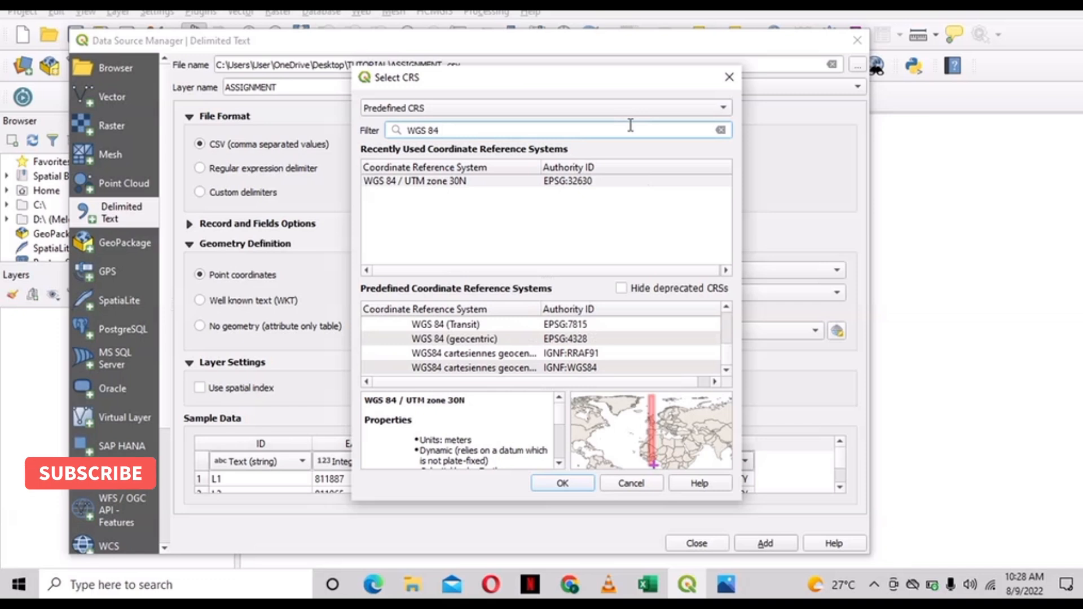
type(" / UTM")
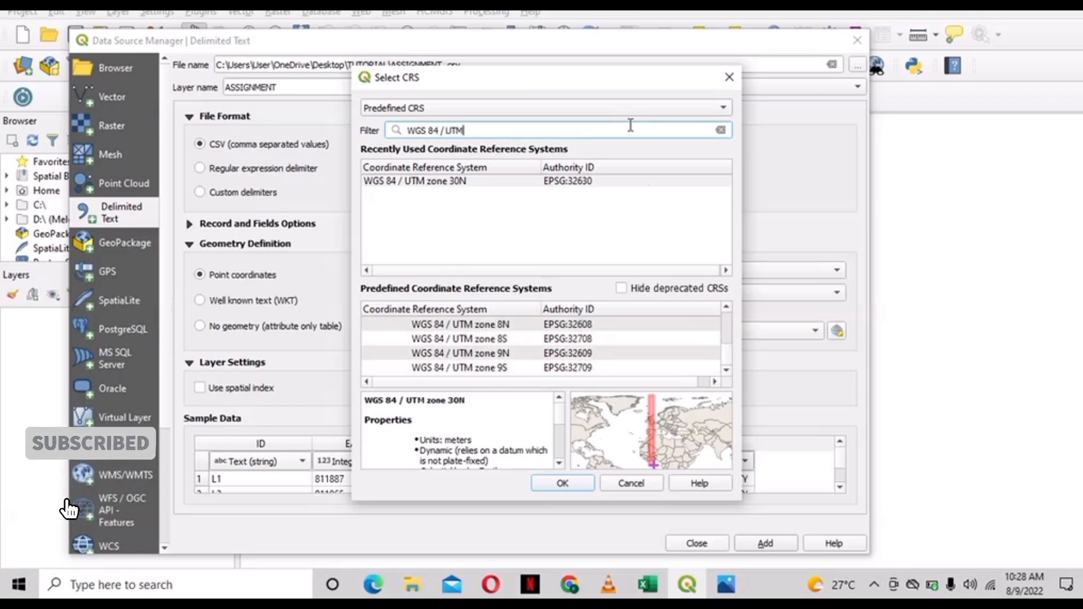
type(" ZO")
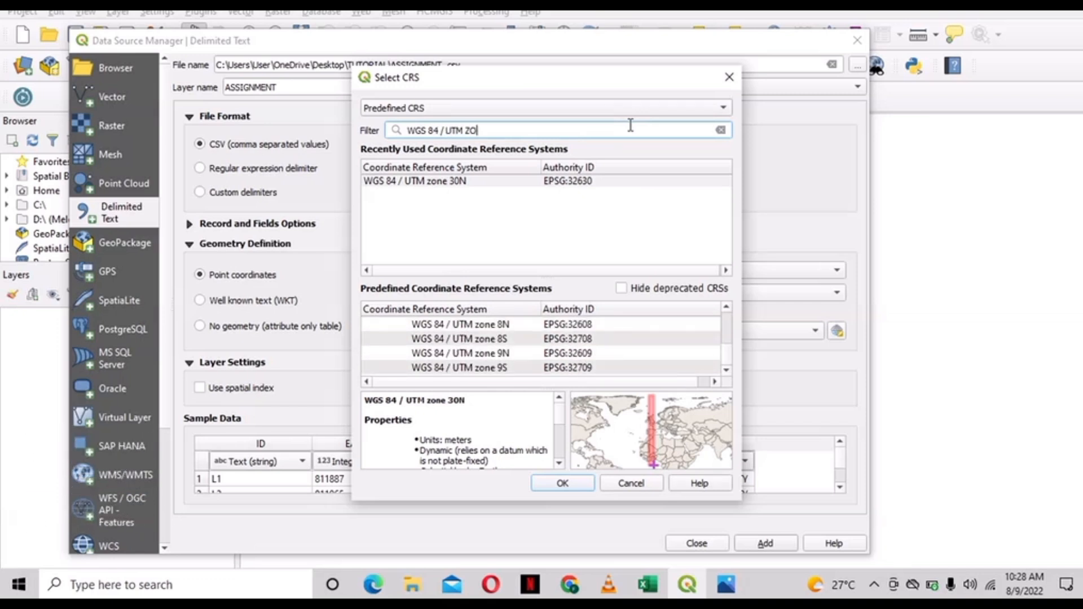
type("NE 30 N")
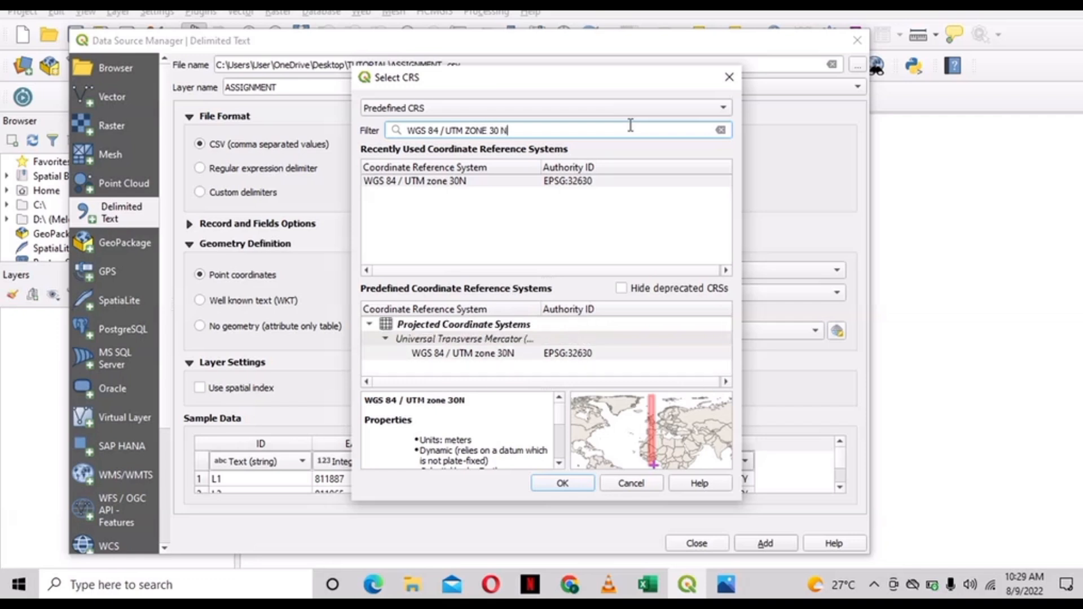
double_click(597, 183)
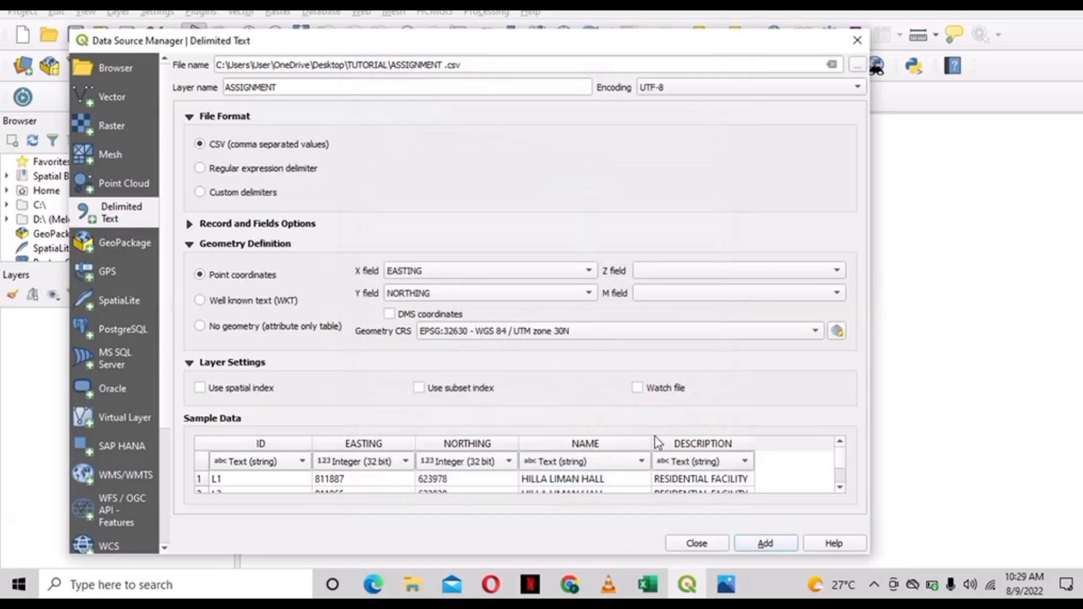
left_click(761, 544)
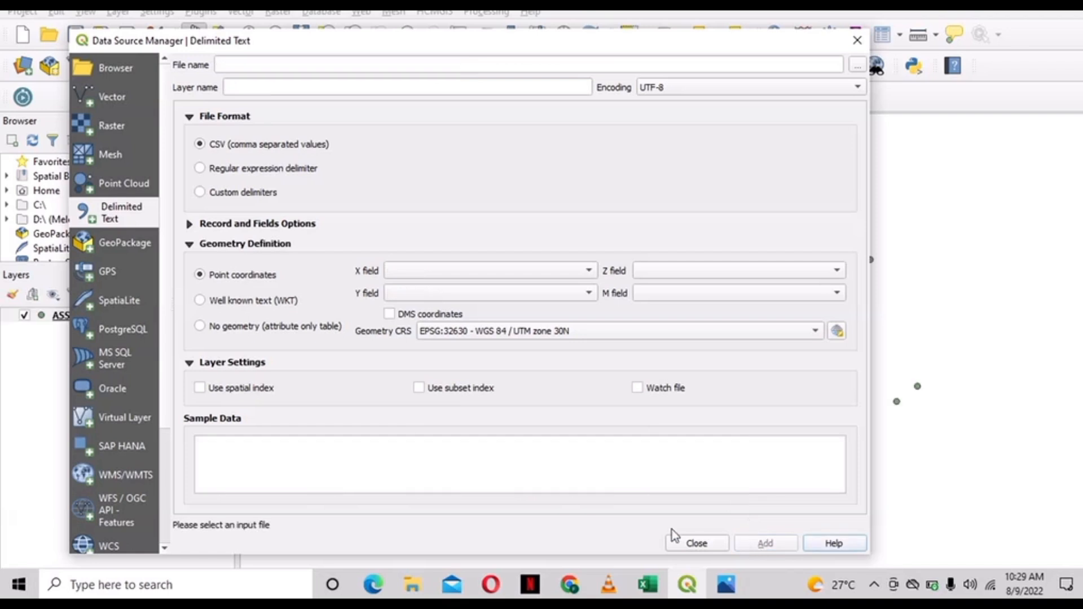
left_click(685, 543)
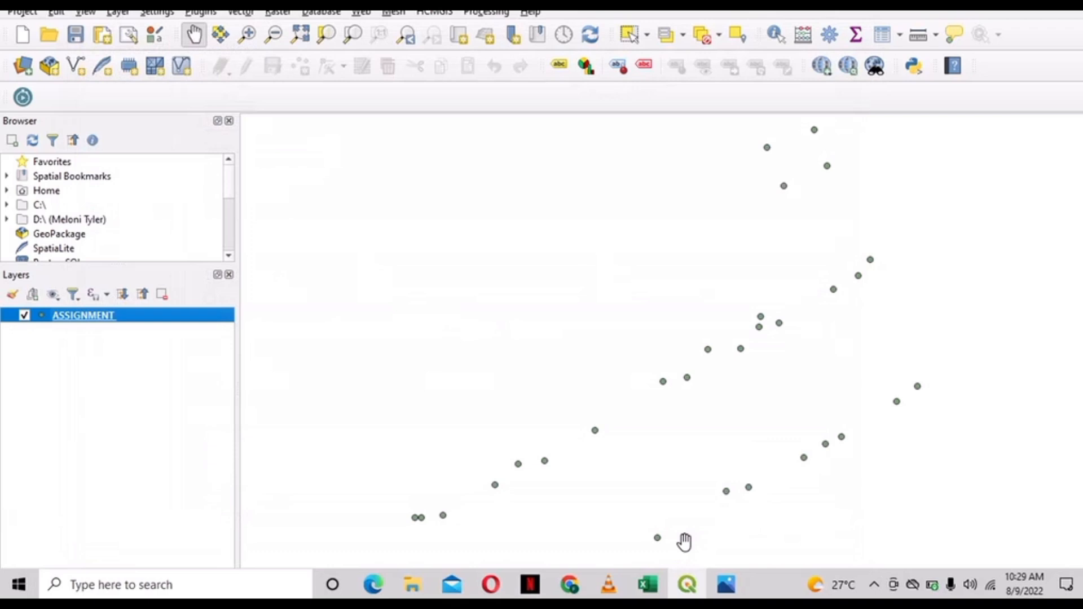
- Pan the map to recentre the two rows of ASSIGNMENT site points
left_click_drag(684, 530, 688, 422)
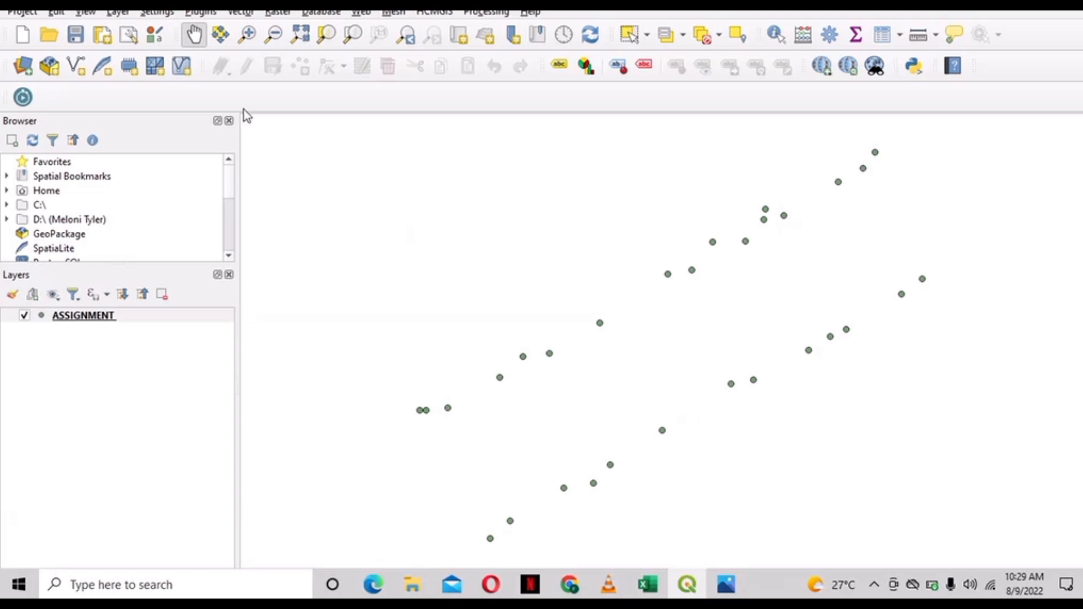
left_click(197, 12)
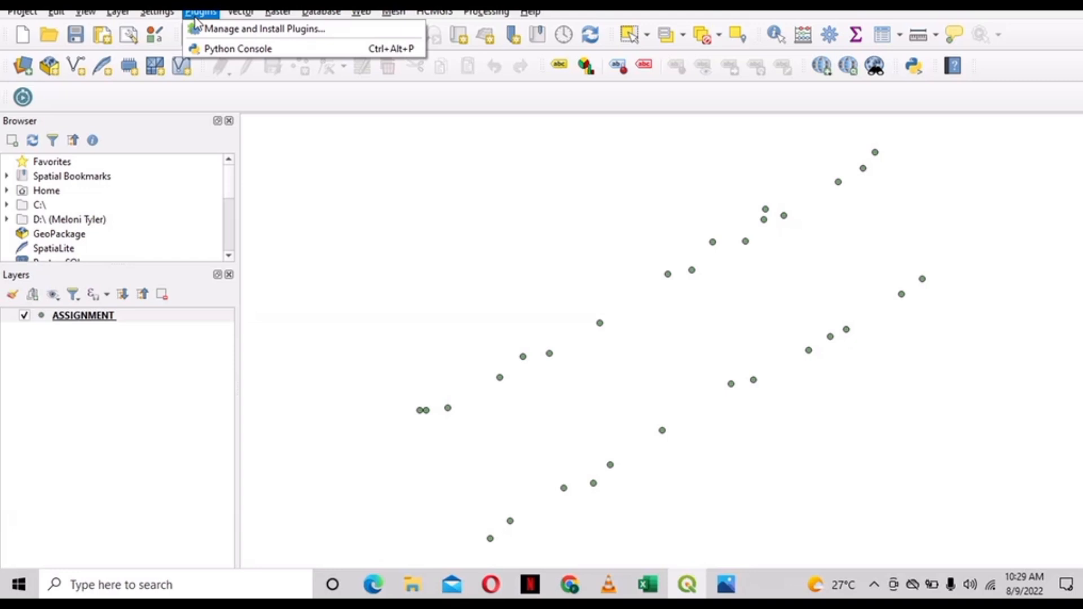
- Verify HCMGIS and QuickMapServices 0.19.29 are installed in the plugin manager, then close it
left_click(203, 32)
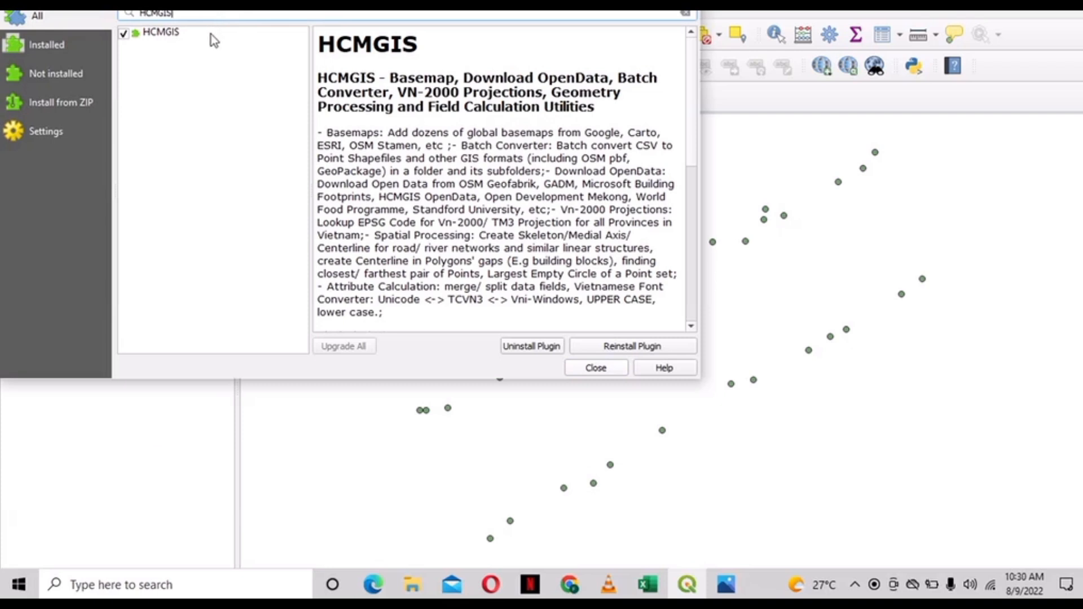
left_click(211, 35)
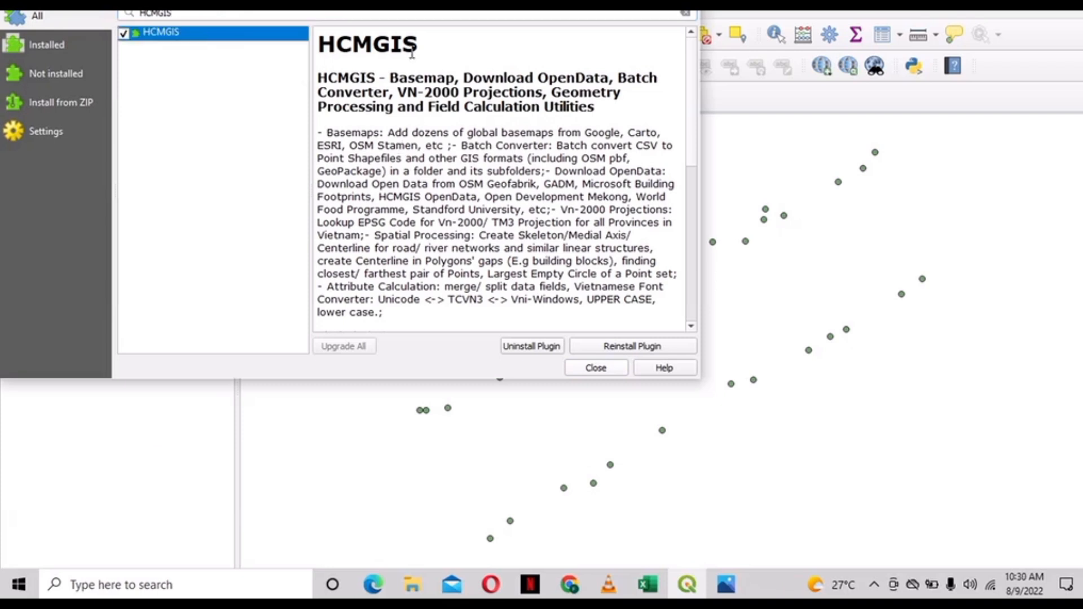
left_click(426, 15)
key("BackSpace")
key("BackSpace")
key("BackSpace")
key("BackSpace")
key("BackSpace")
key("BackSpace")
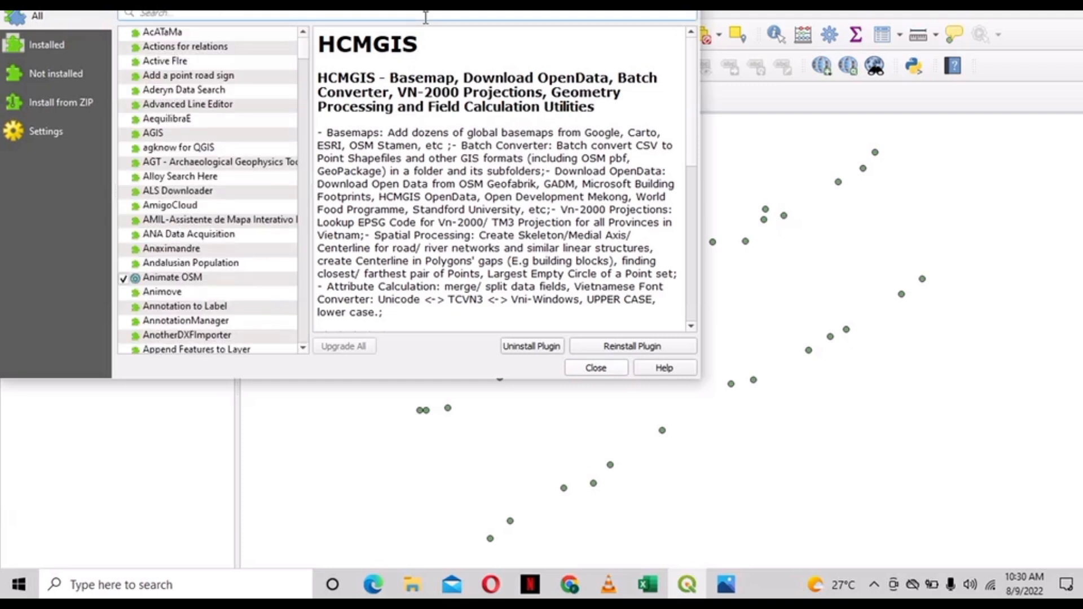
type("QUICK")
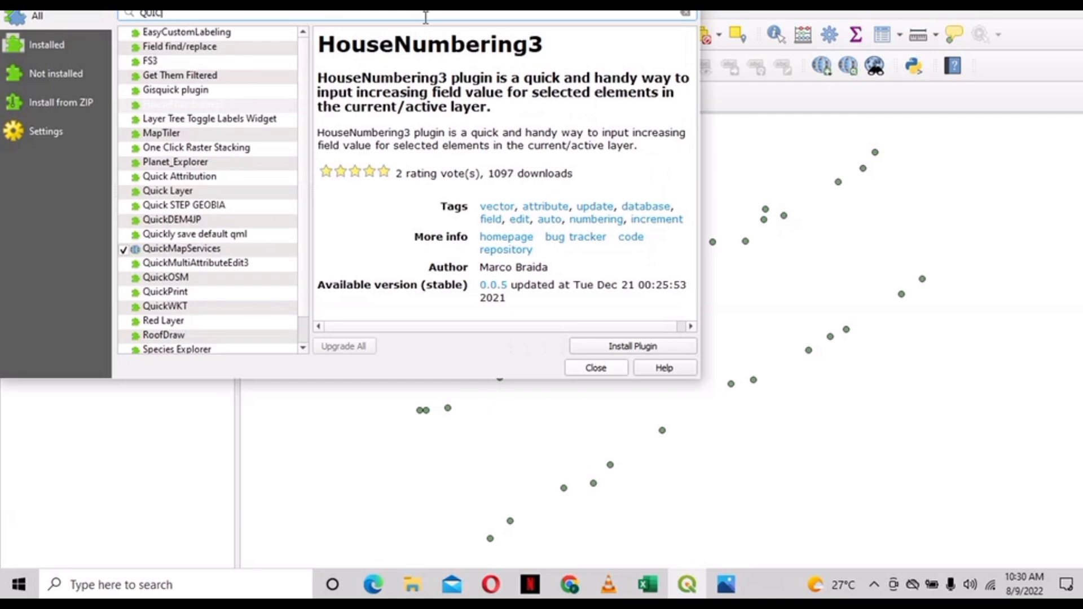
type("MAP")
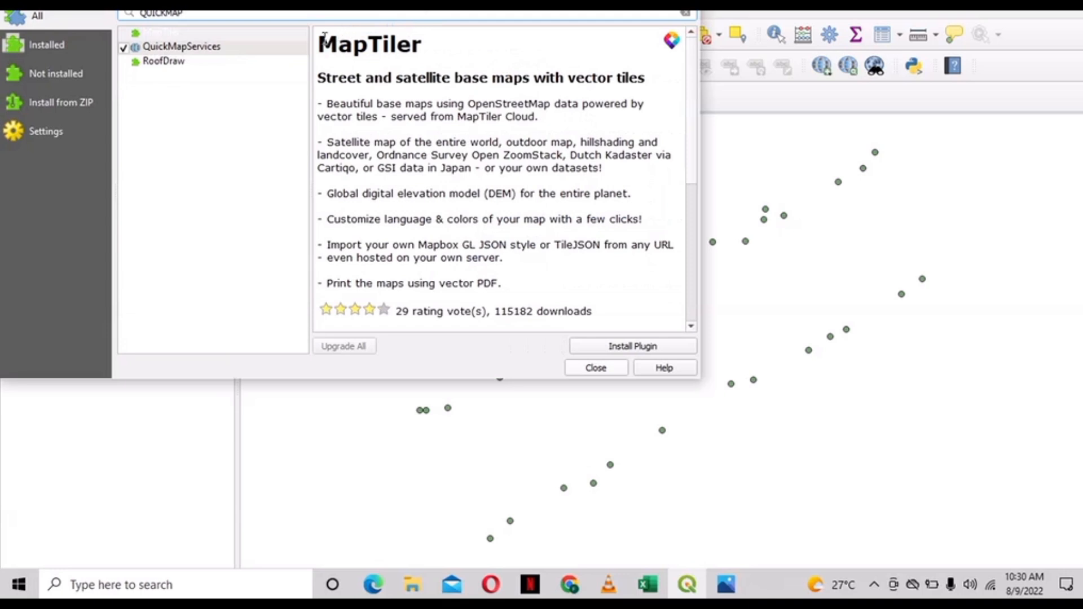
left_click(306, 46)
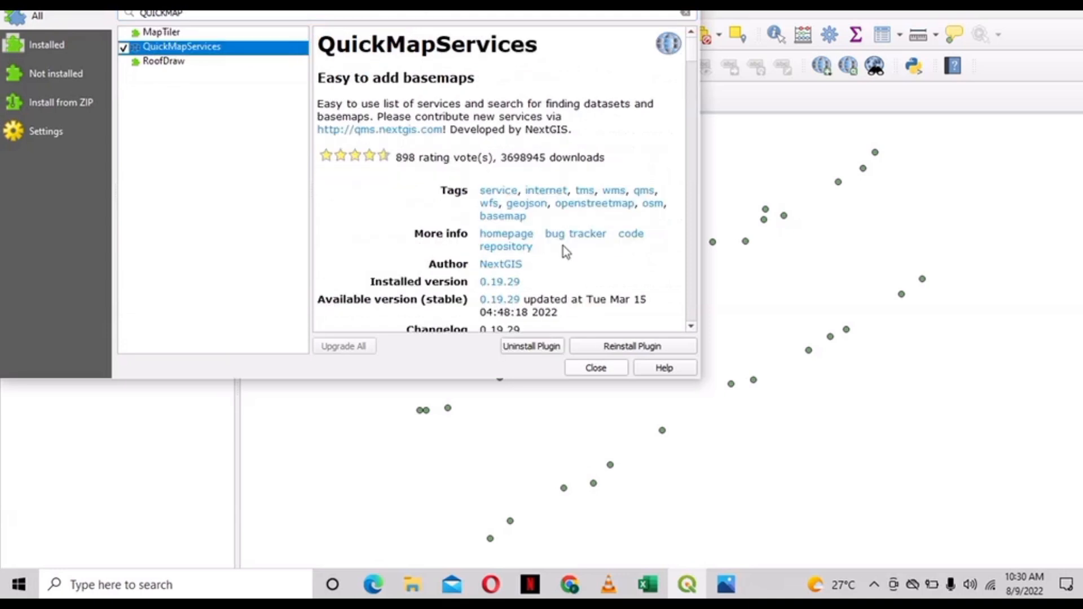
left_click(596, 368)
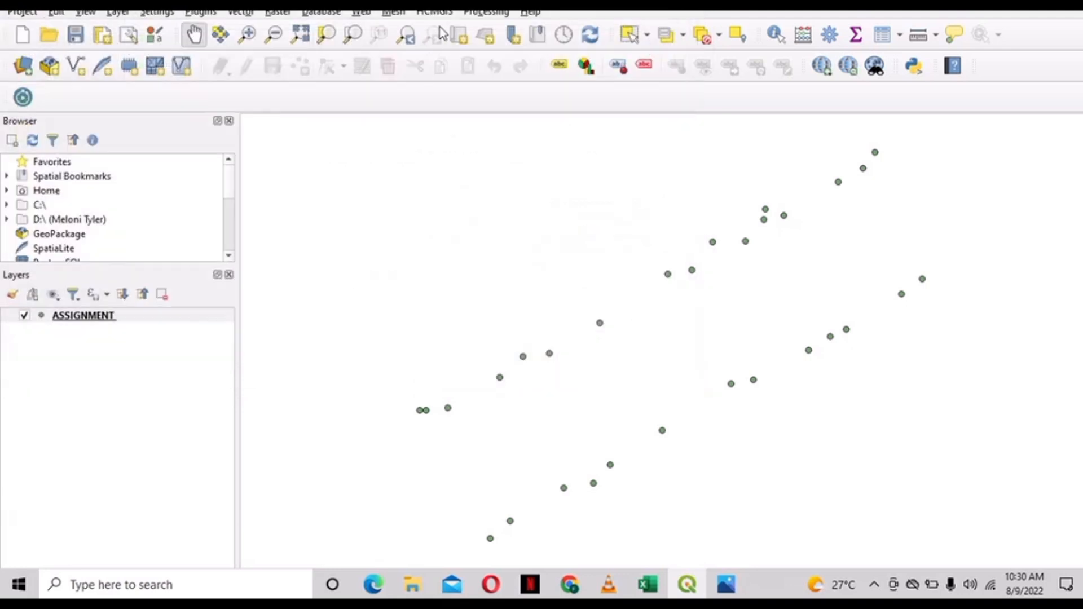
- Add the HCMGIS Google Satellite basemap and move it below the ASSIGNMENT layer
left_click(448, 13)
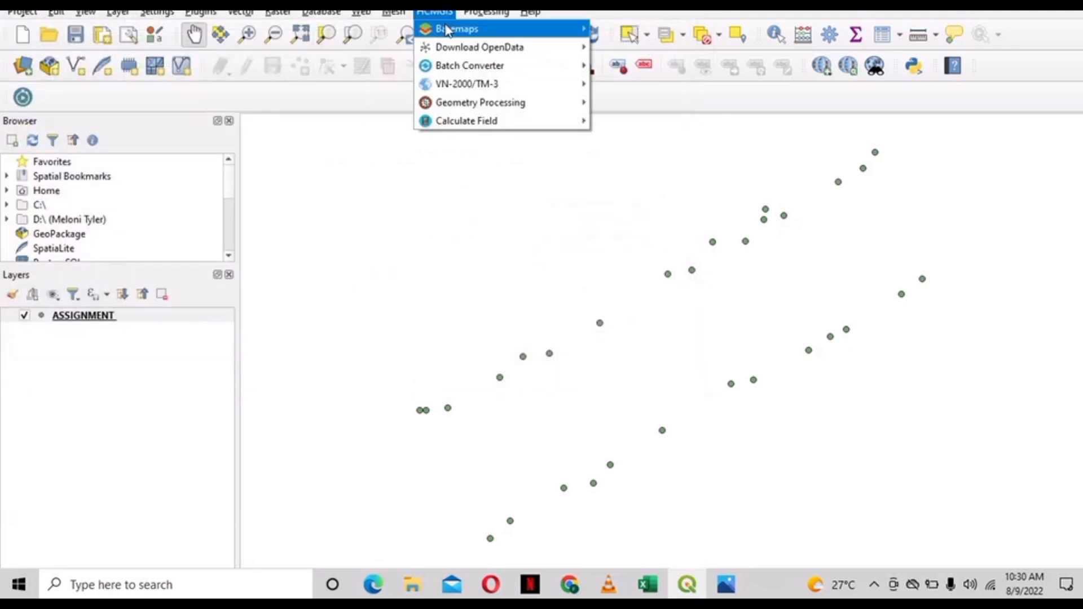
mouse_move(450, 33)
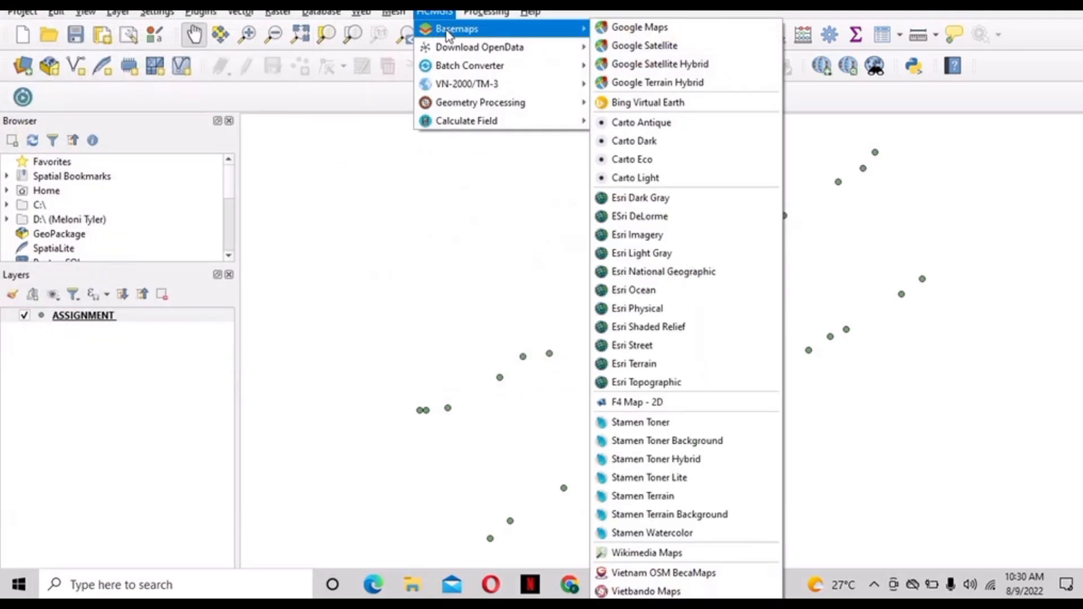
left_click(679, 49)
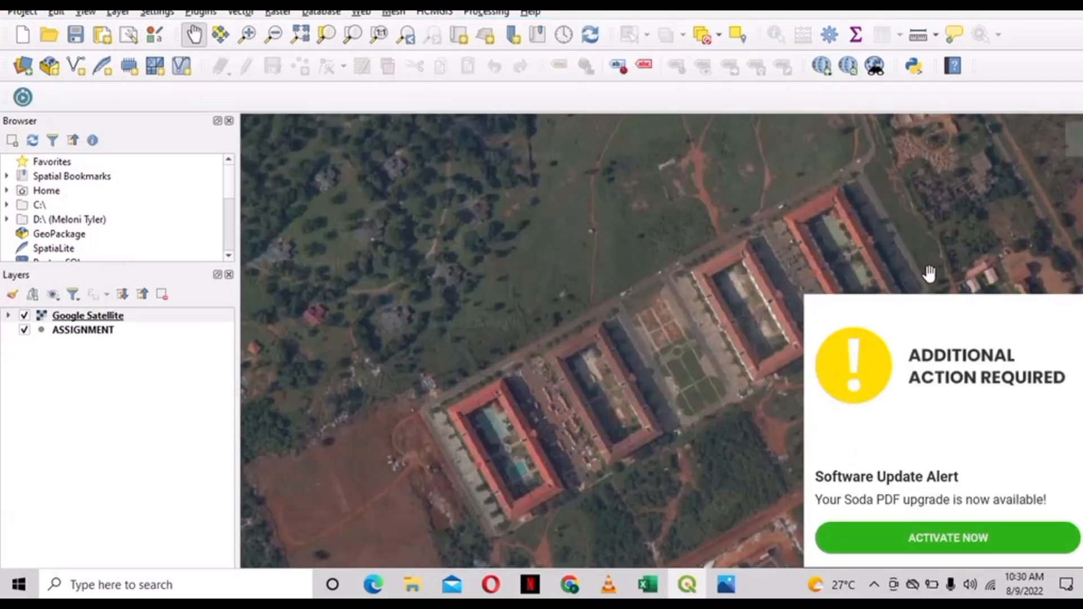
mouse_move(870, 374)
left_click(1077, 309)
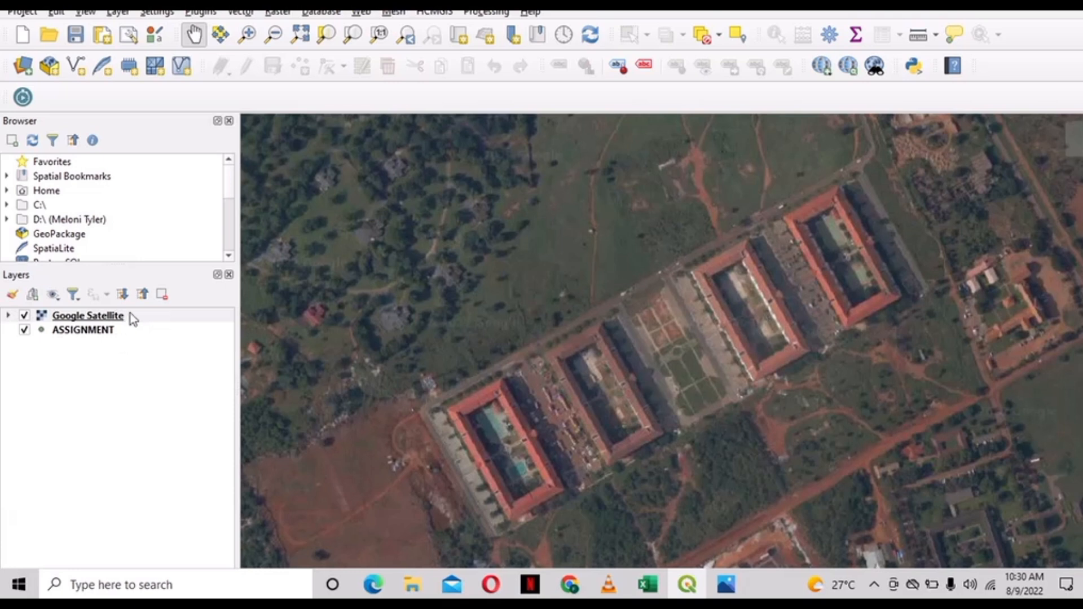
left_click_drag(134, 316, 131, 344)
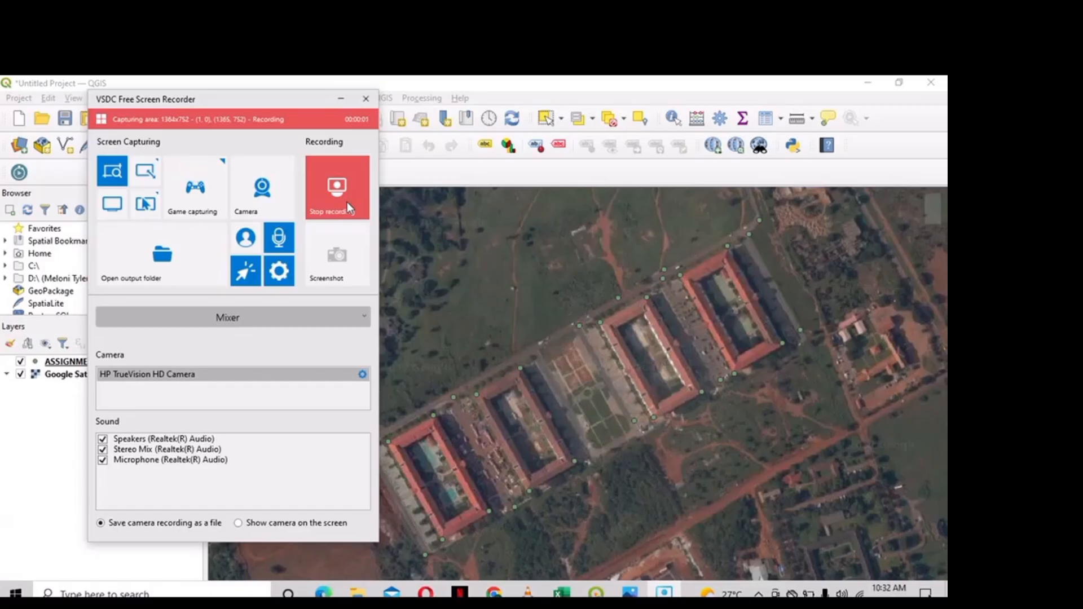
left_click(340, 99)
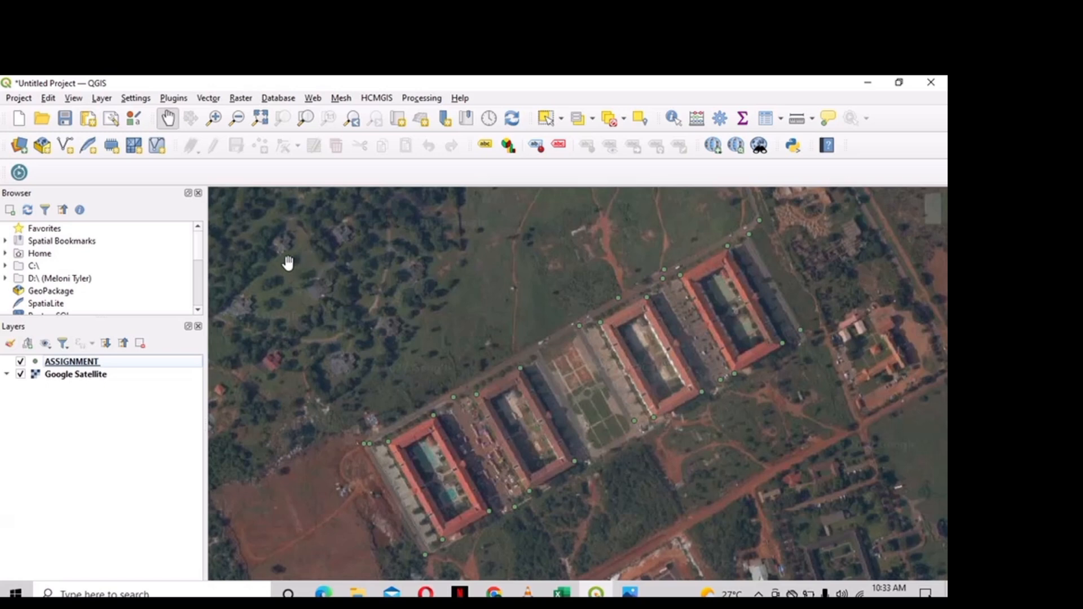
left_click(101, 99)
- Start a new shapefile layer named BULDINGS with Polygon geometry in project CRS EPSG:32630
mouse_move(123, 133)
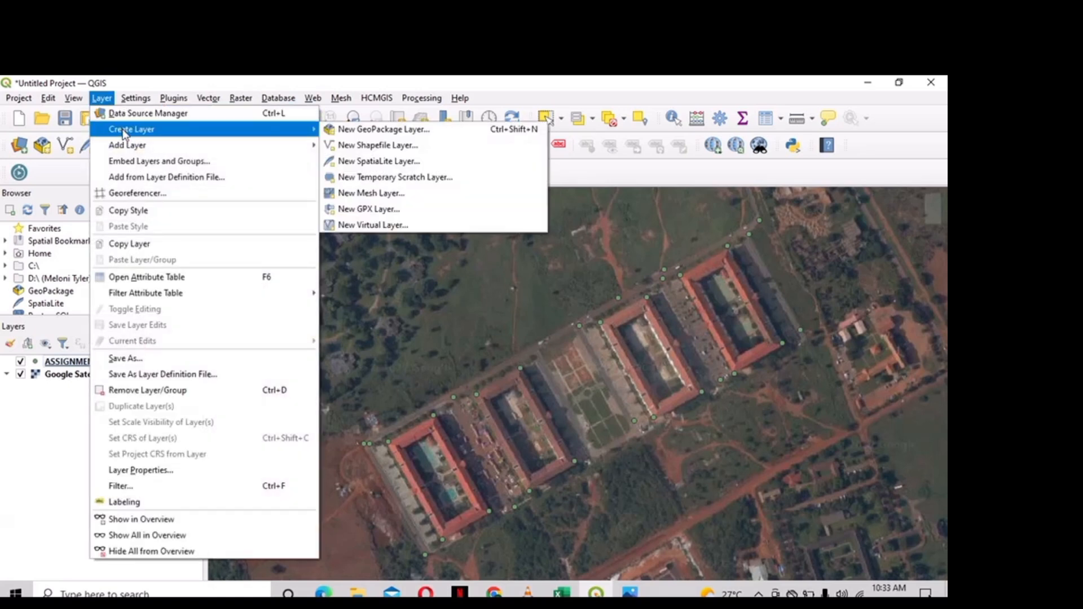
left_click(378, 147)
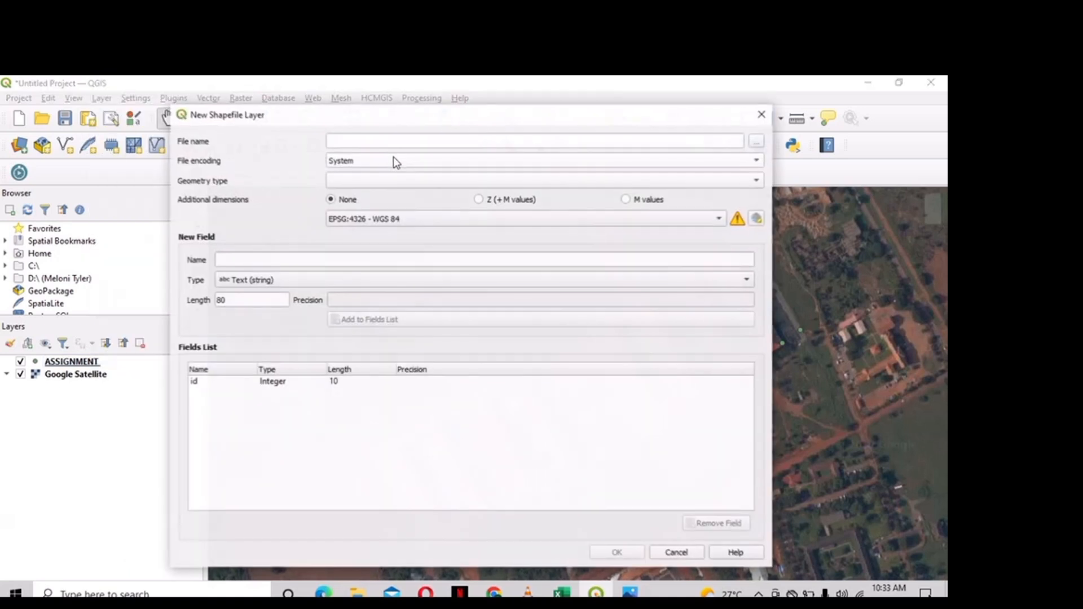
type("B")
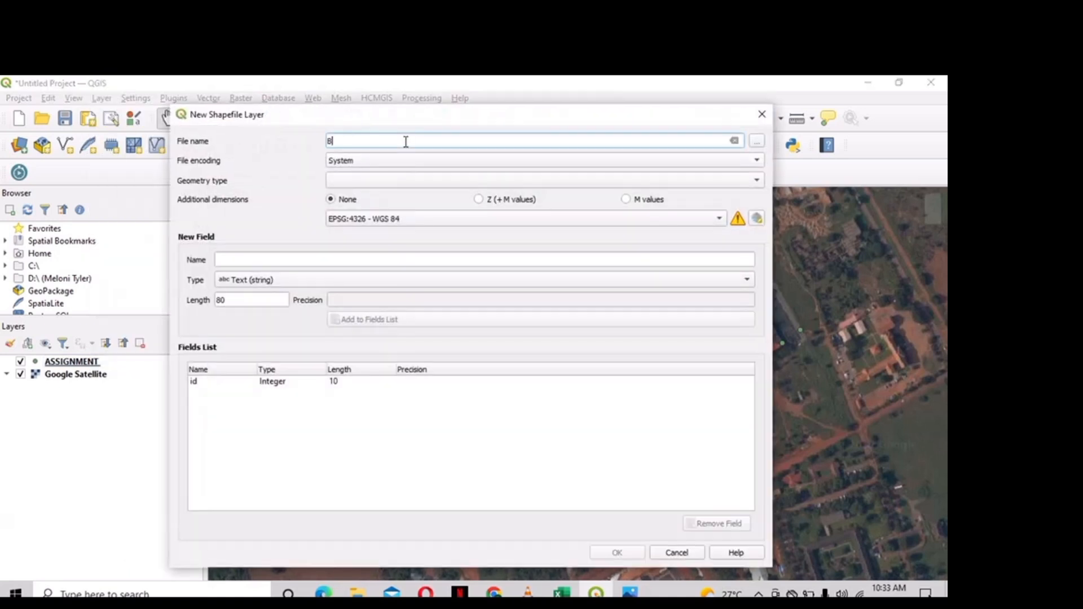
type("ULDINGS")
left_click(390, 180)
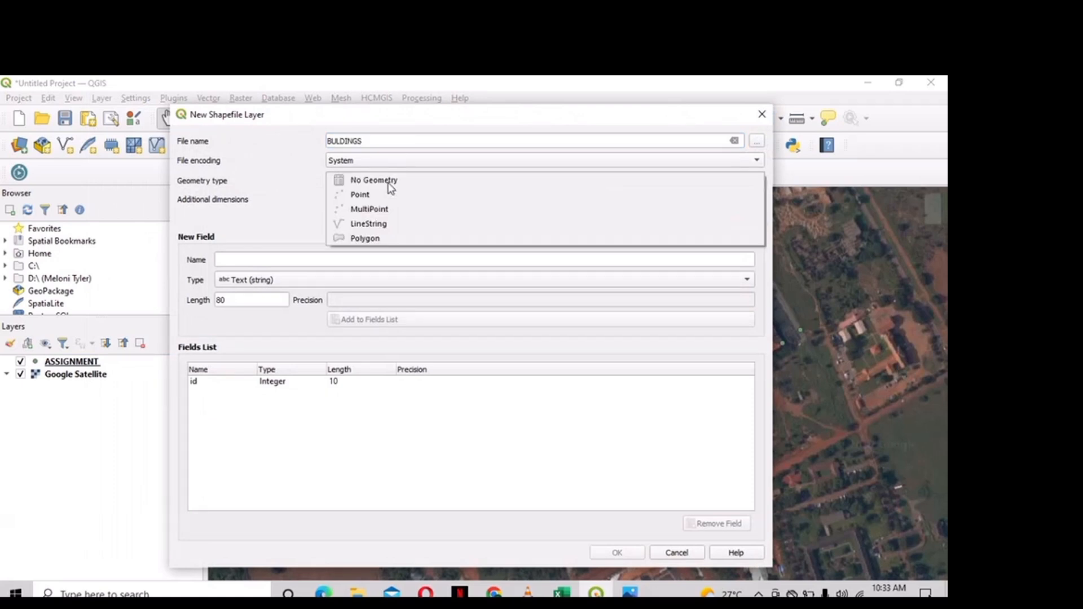
left_click(390, 239)
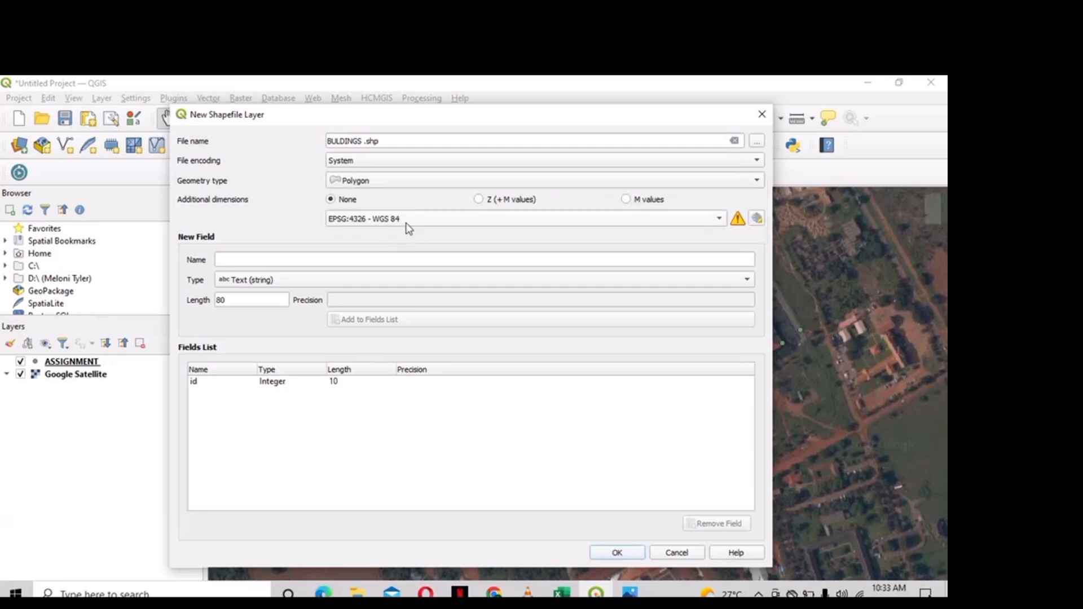
left_click(408, 226)
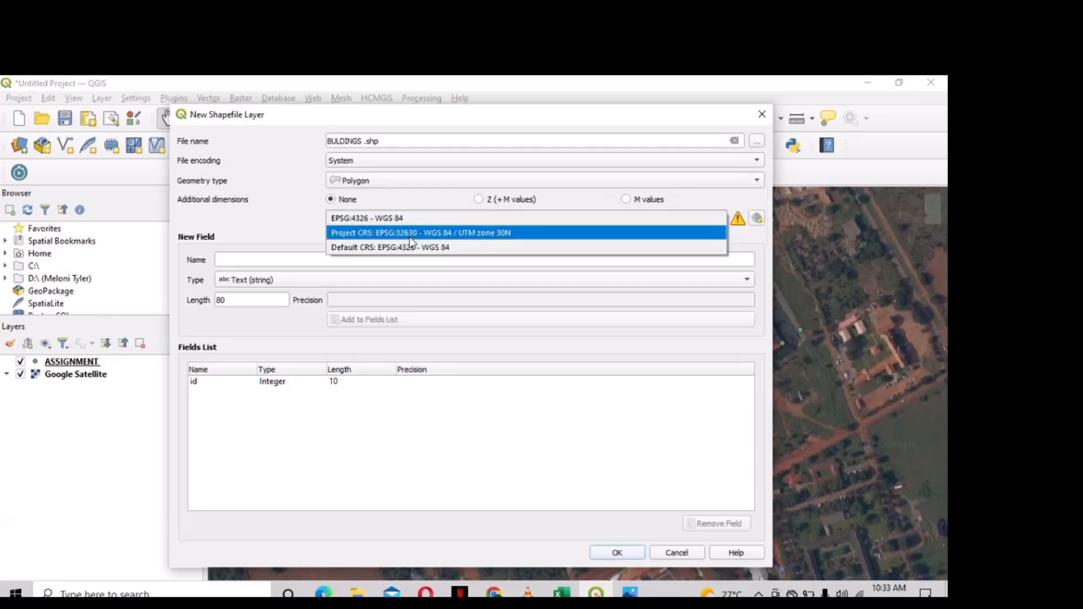
left_click(409, 233)
- Add a NAME text field, remove the default id field, and create the layer
left_click(401, 261)
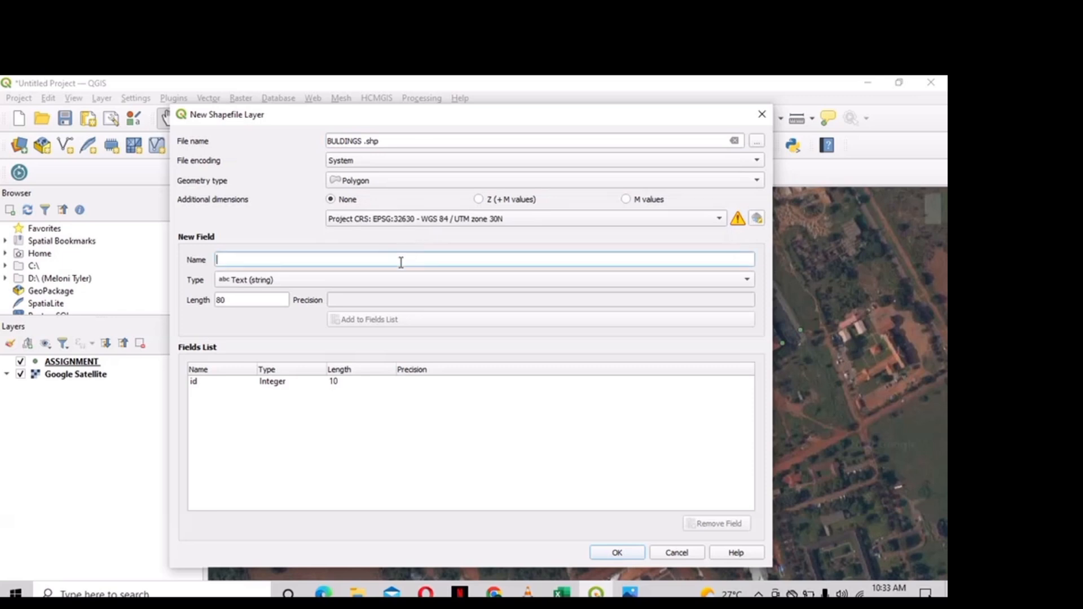
type("NAME")
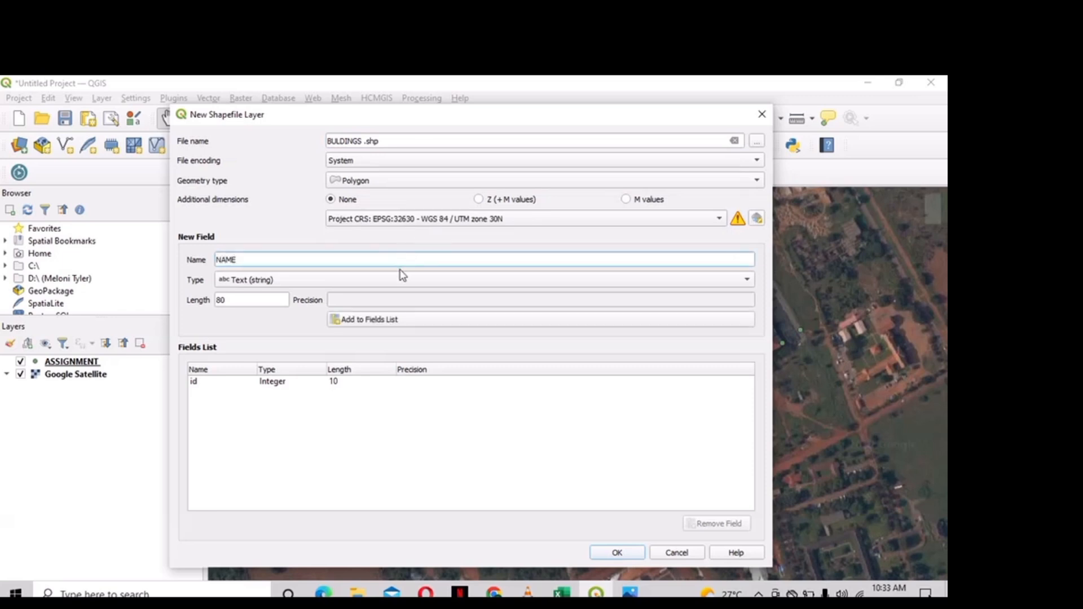
left_click(402, 321)
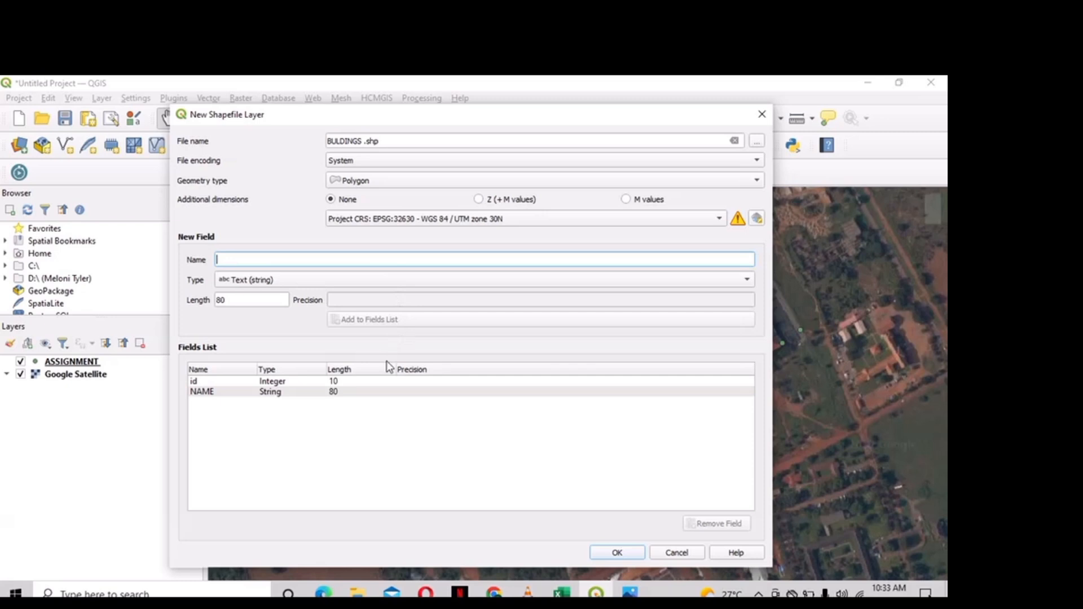
left_click(384, 378)
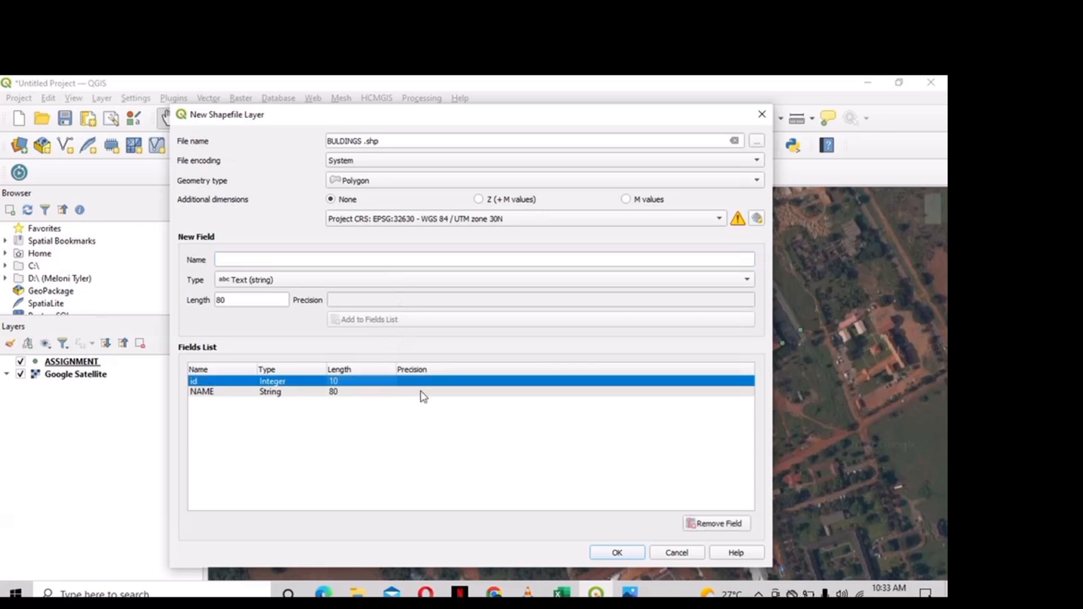
left_click(723, 523)
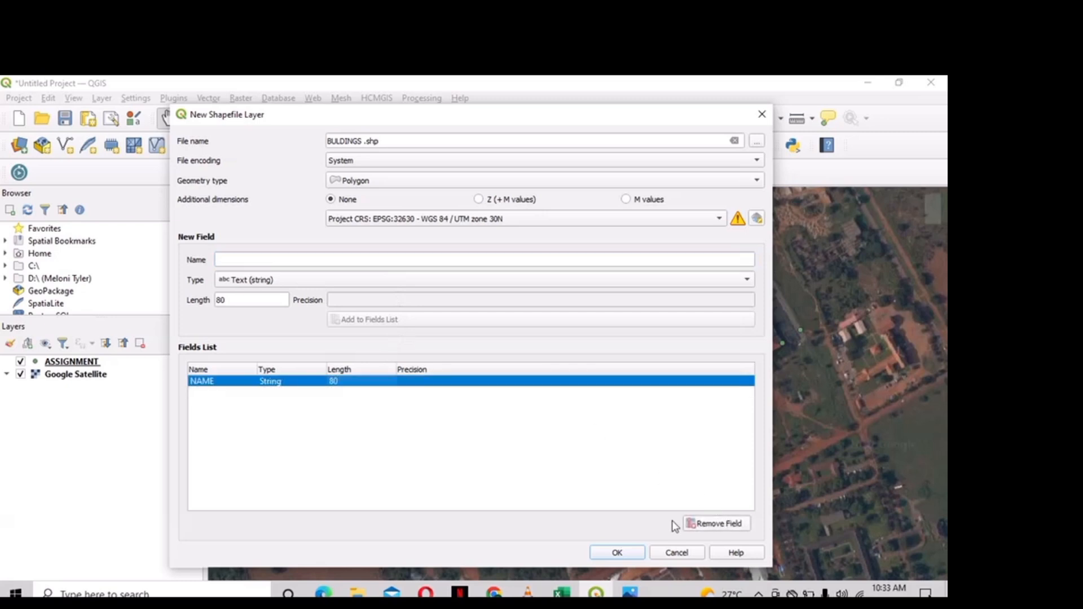
left_click(617, 553)
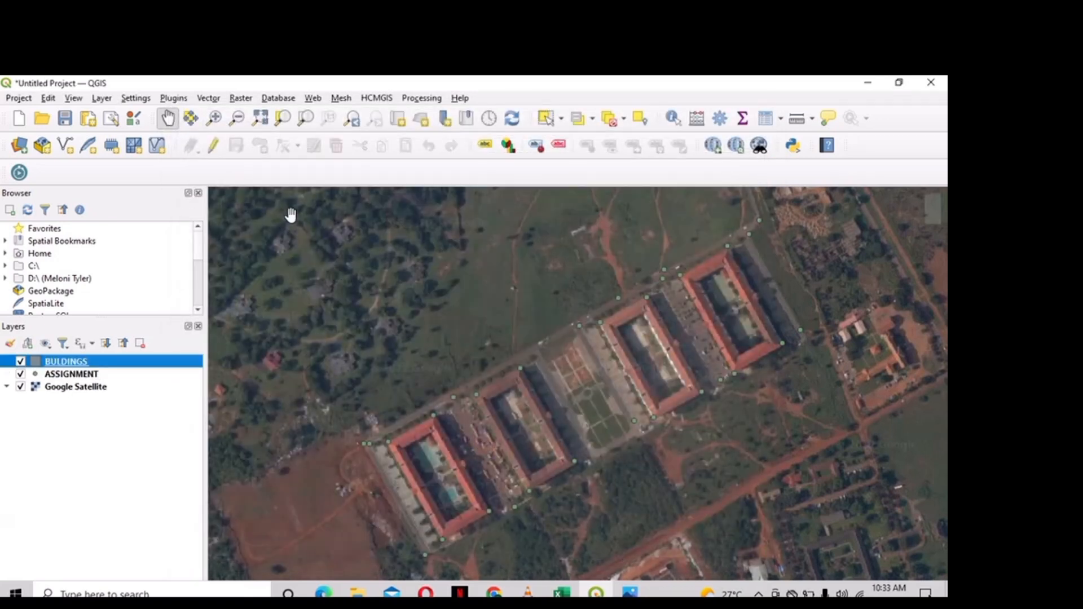
- Enable editing on BULDINGS and trace the leftmost building as a polygon named NELSON
left_click(214, 146)
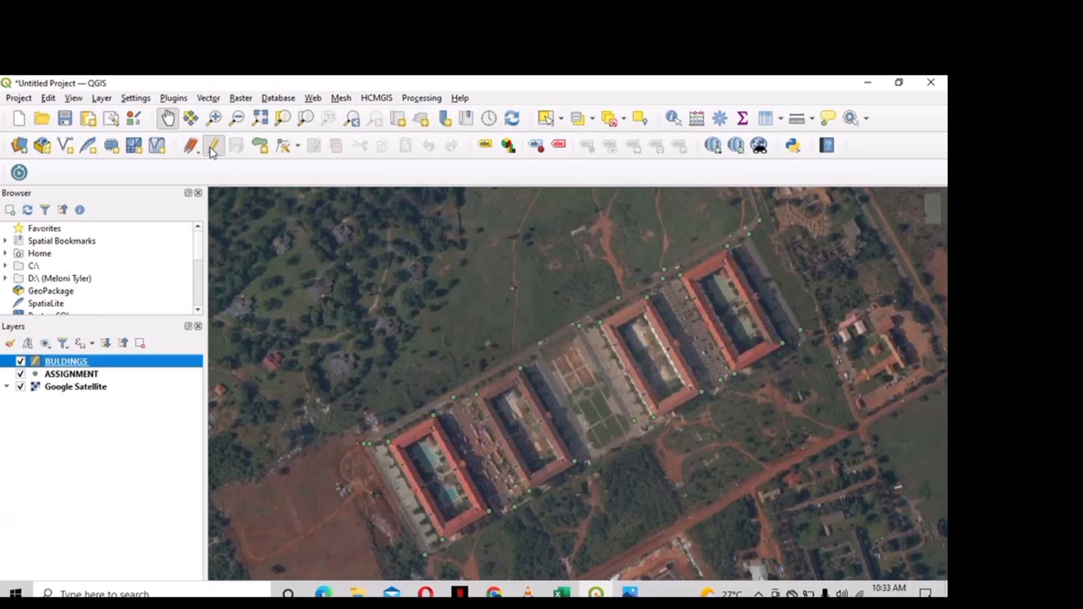
left_click(260, 149)
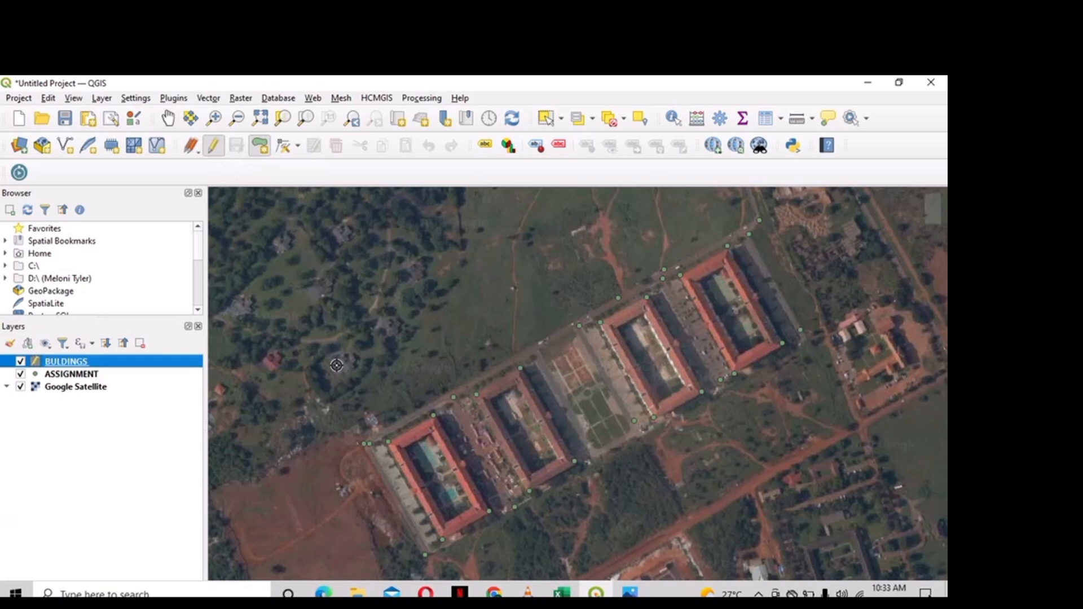
left_click(388, 443)
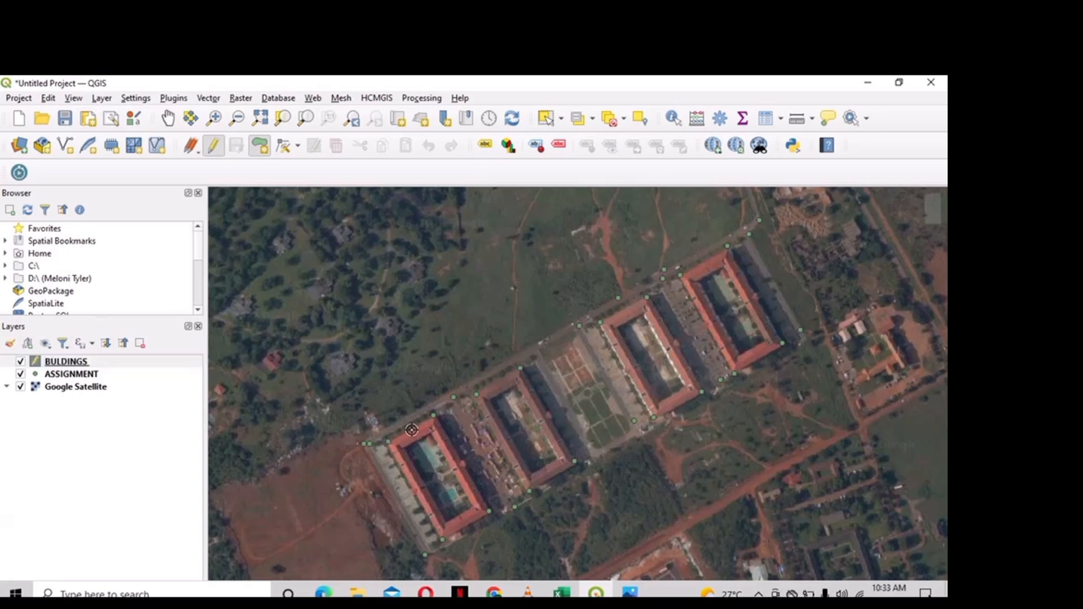
left_click(434, 416)
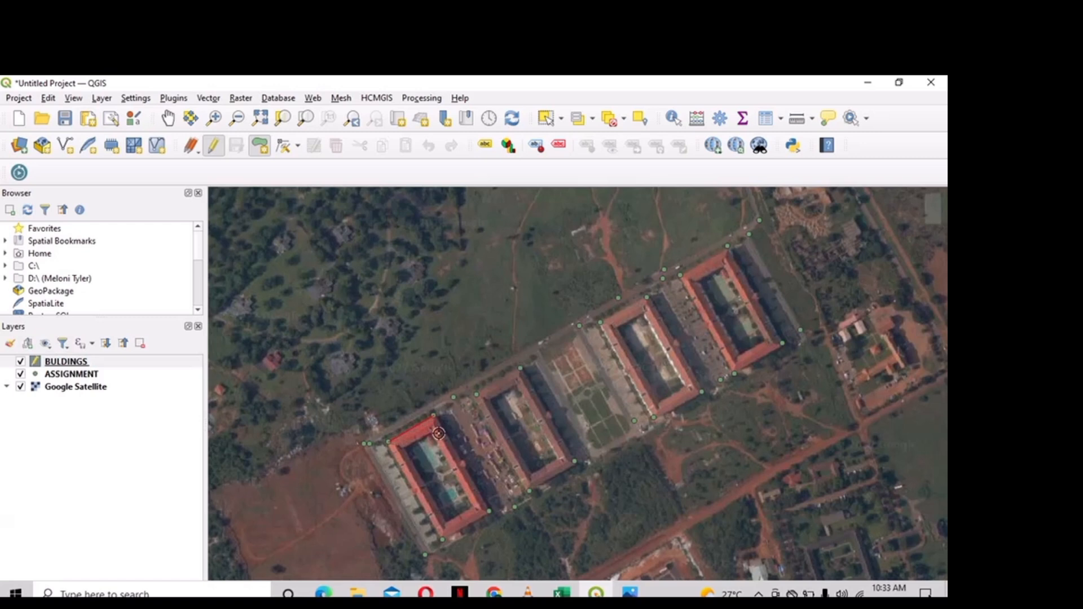
left_click(489, 511)
left_click(442, 540)
right_click(441, 540)
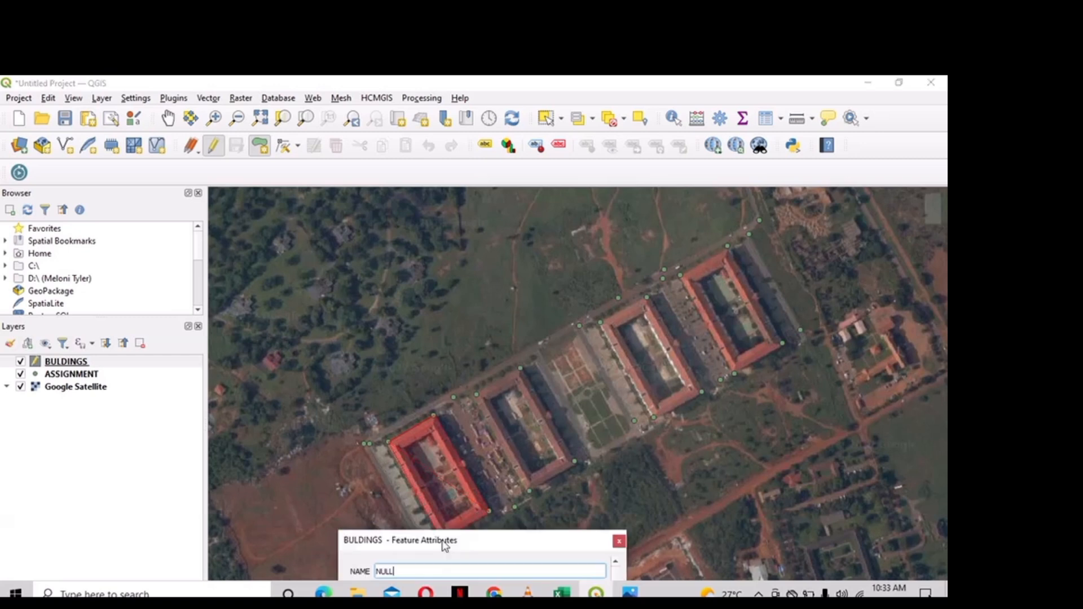
key("BackSpace")
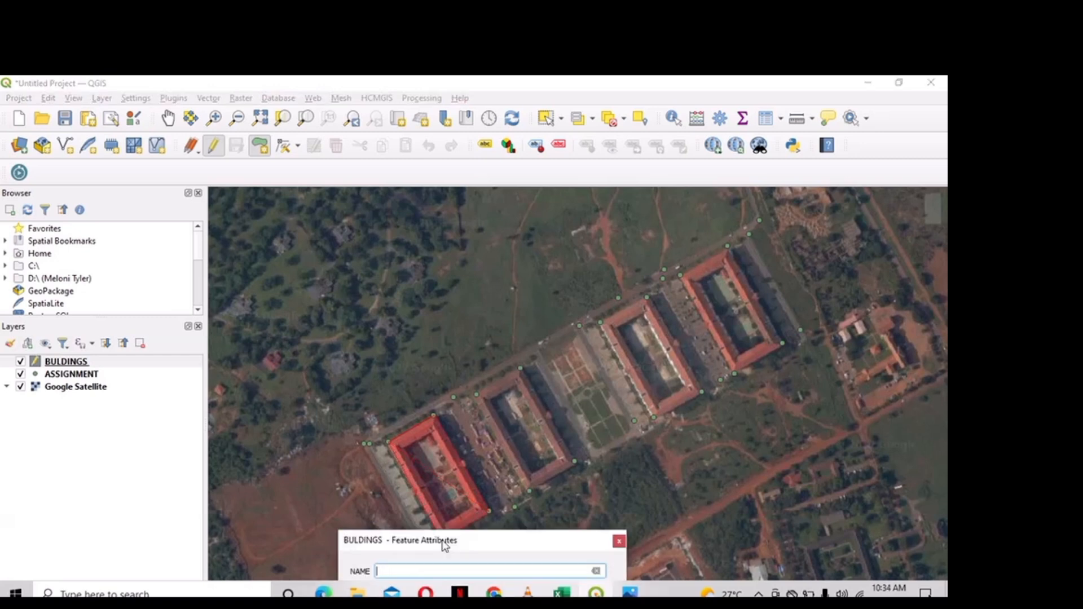
type("NELSON")
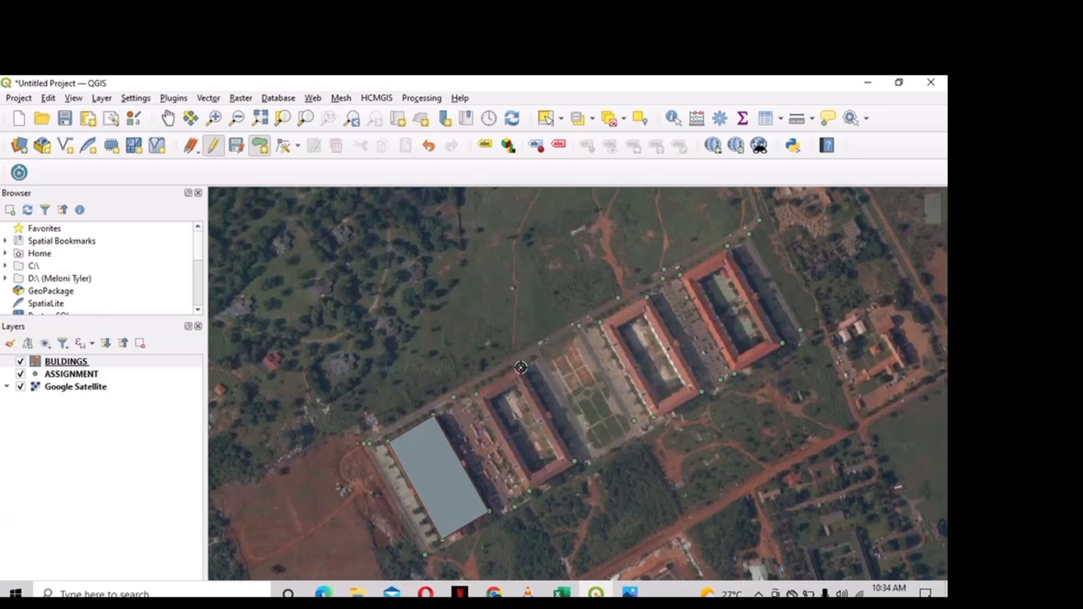
- Trace the second apartment block as a polygon and name it BT1
left_click(521, 367)
left_click(574, 462)
left_click(529, 492)
right_click(529, 492)
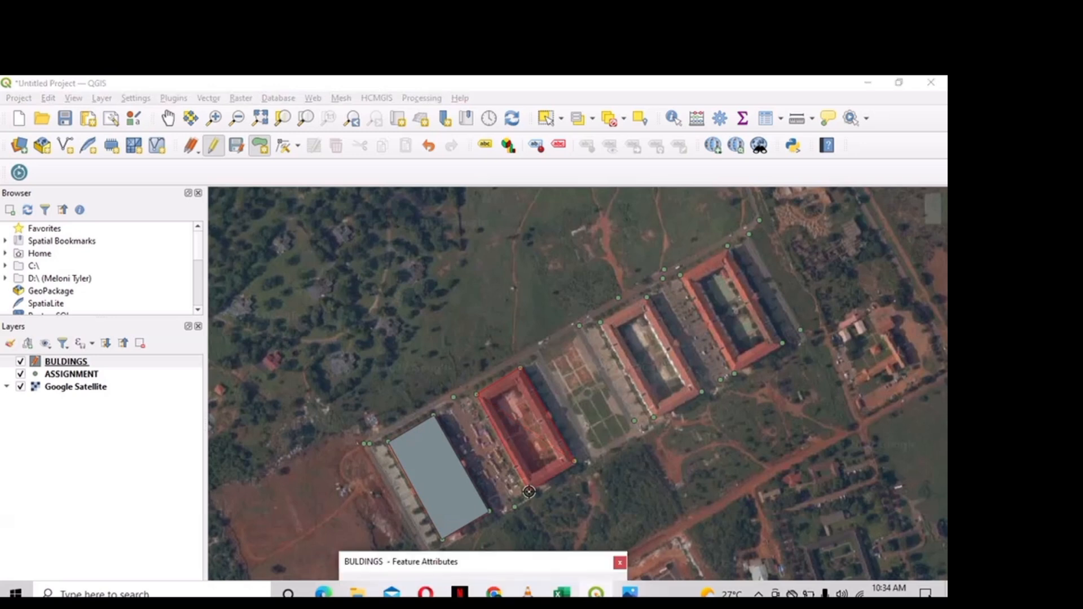
left_click_drag(526, 563, 381, 394)
type("N")
key("BackSpace")
type("BT1")
key("Return")
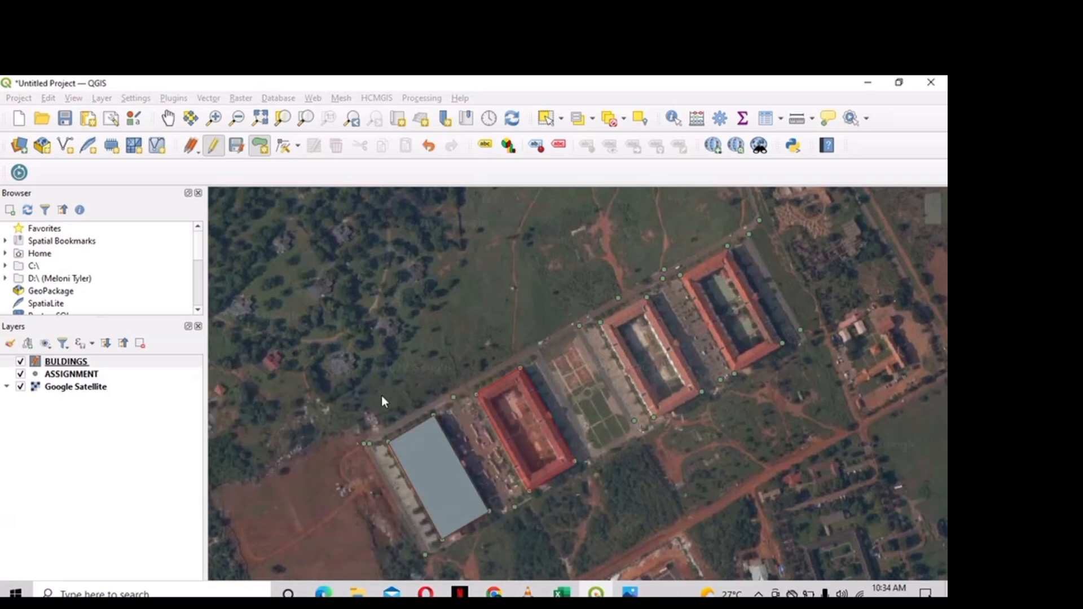
- Save the edits made to the BUILDINGS layer
right_click(198, 362)
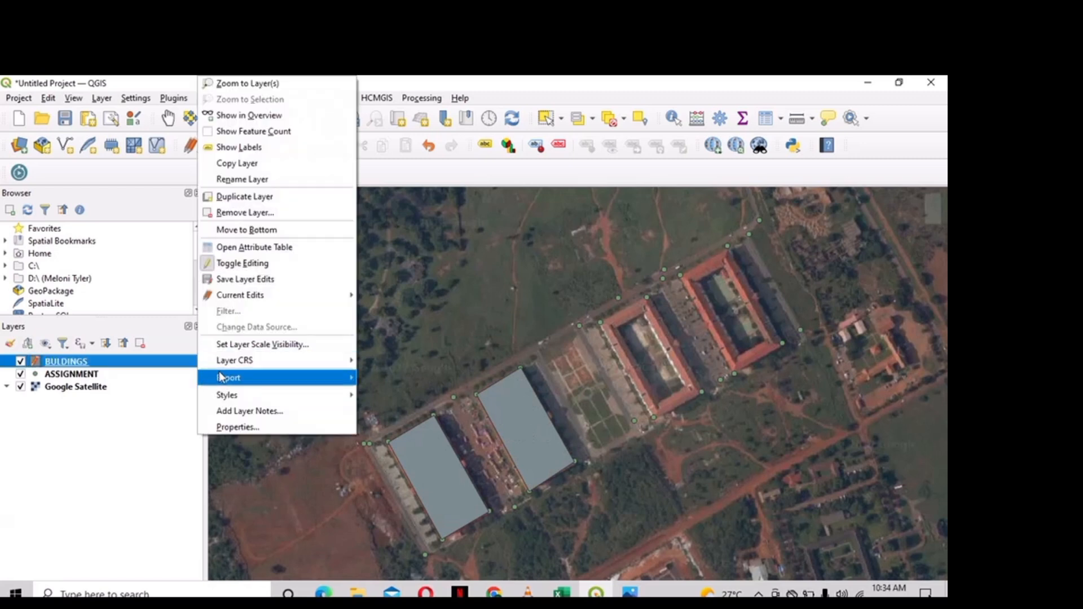
left_click(263, 280)
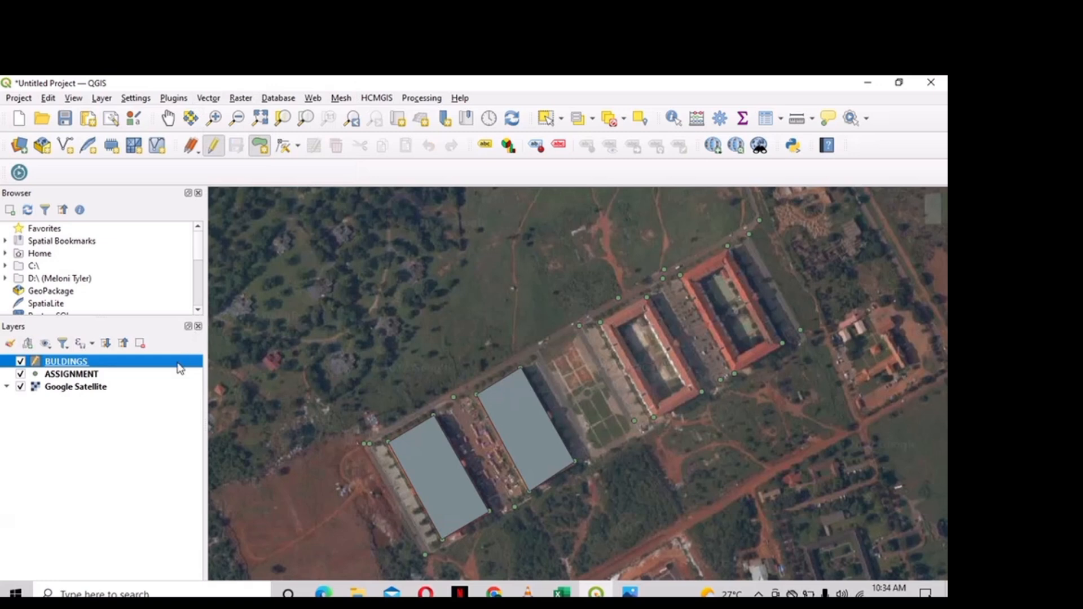
right_click(178, 364)
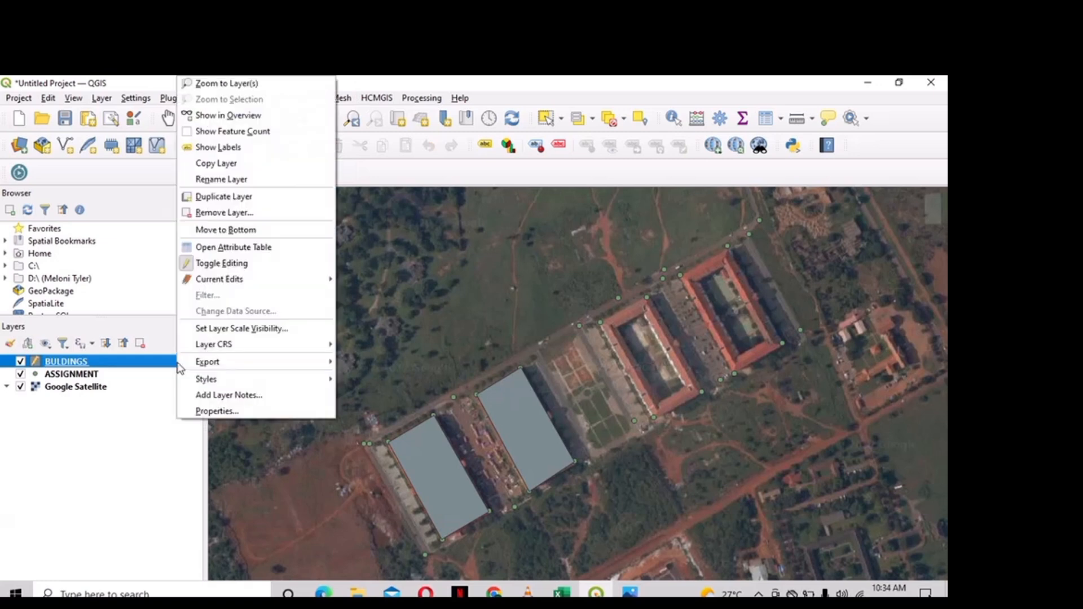
left_click(205, 414)
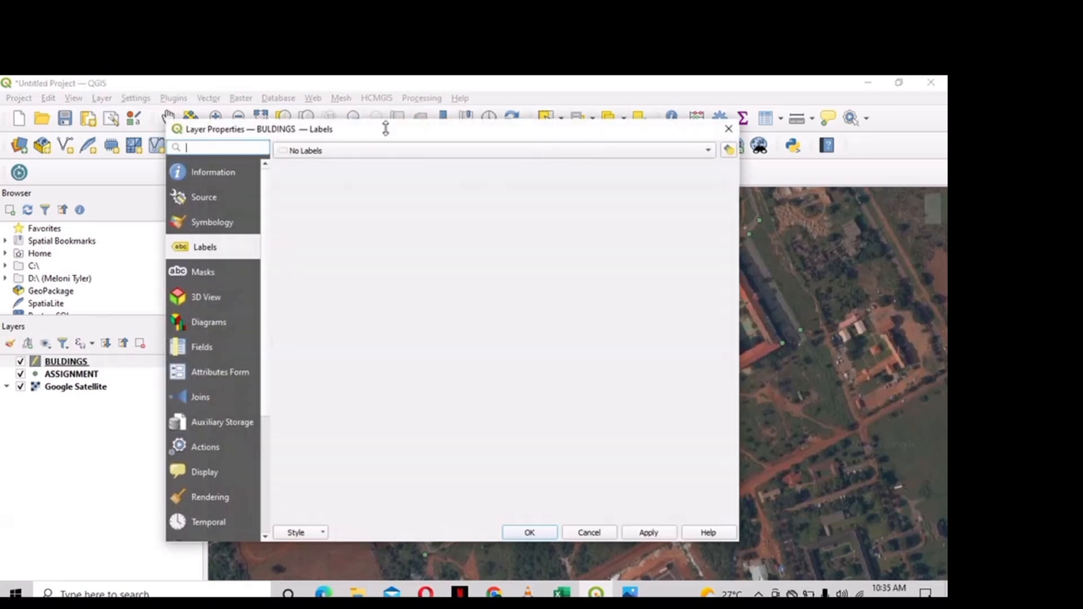
- Label the buildings by NAME with Single Labels in white Arial Black text
left_click(387, 152)
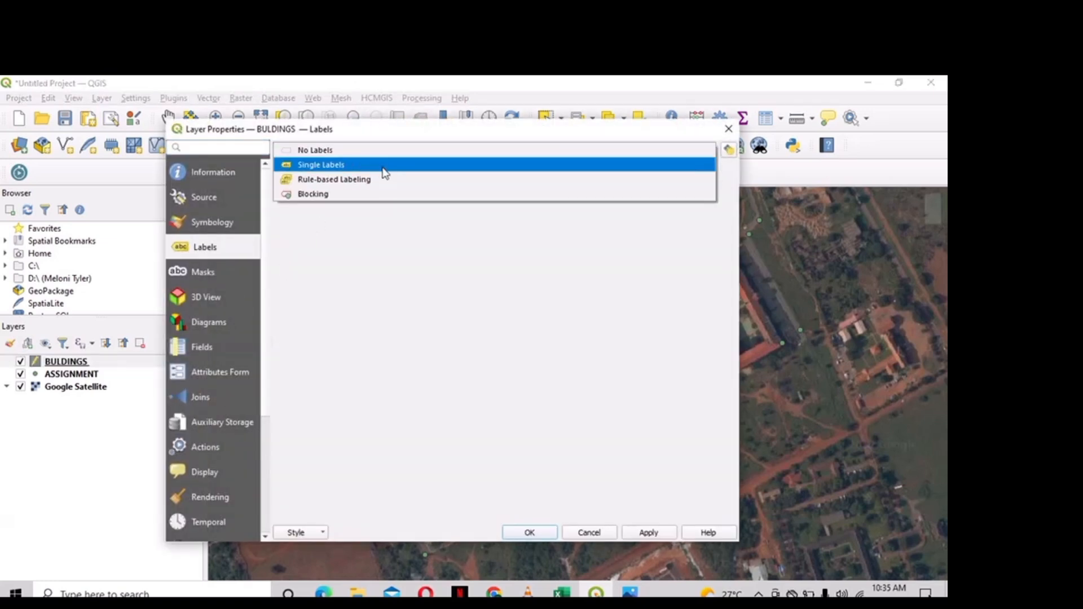
left_click(383, 165)
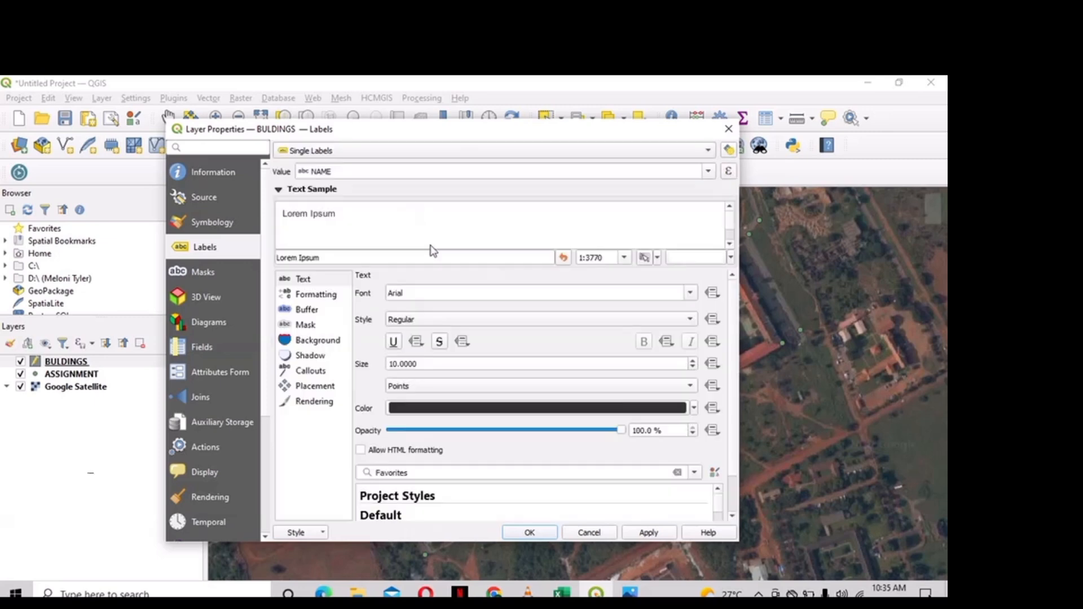
left_click(446, 291)
type("Black")
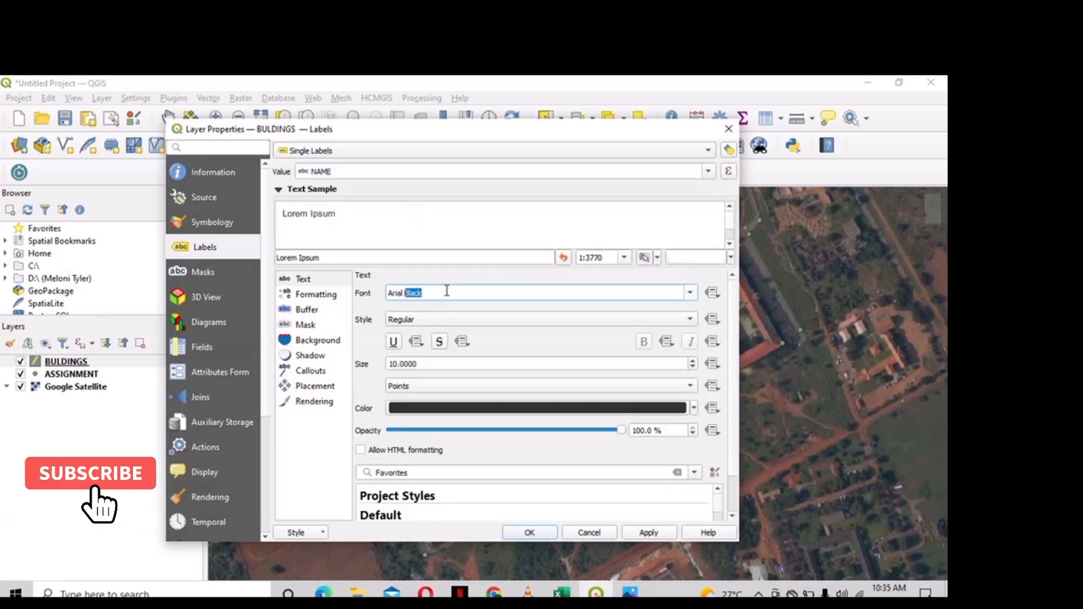
left_click(460, 406)
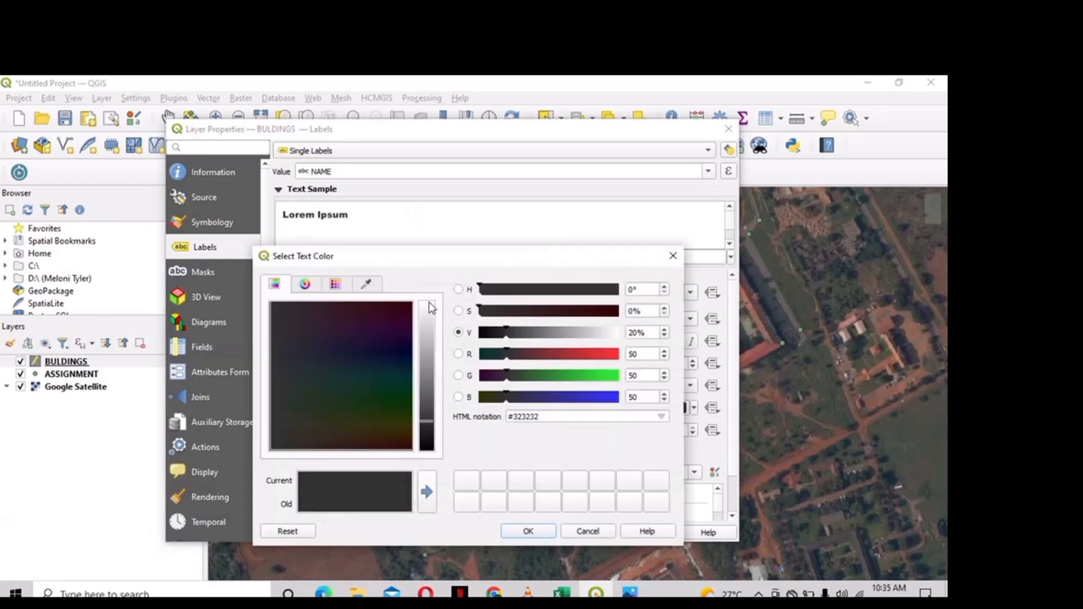
left_click(430, 306)
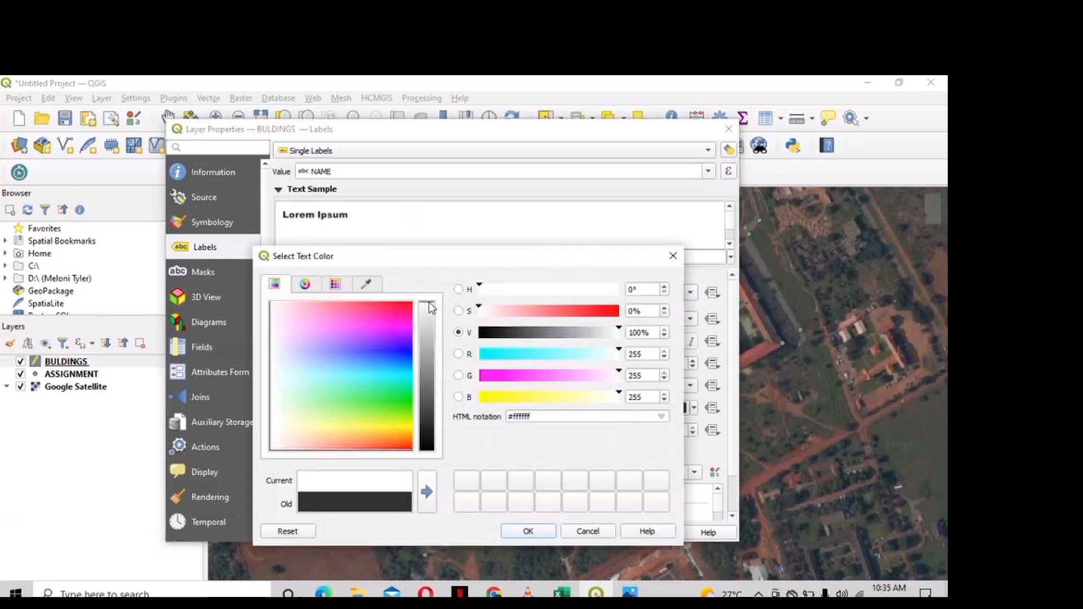
left_click(548, 533)
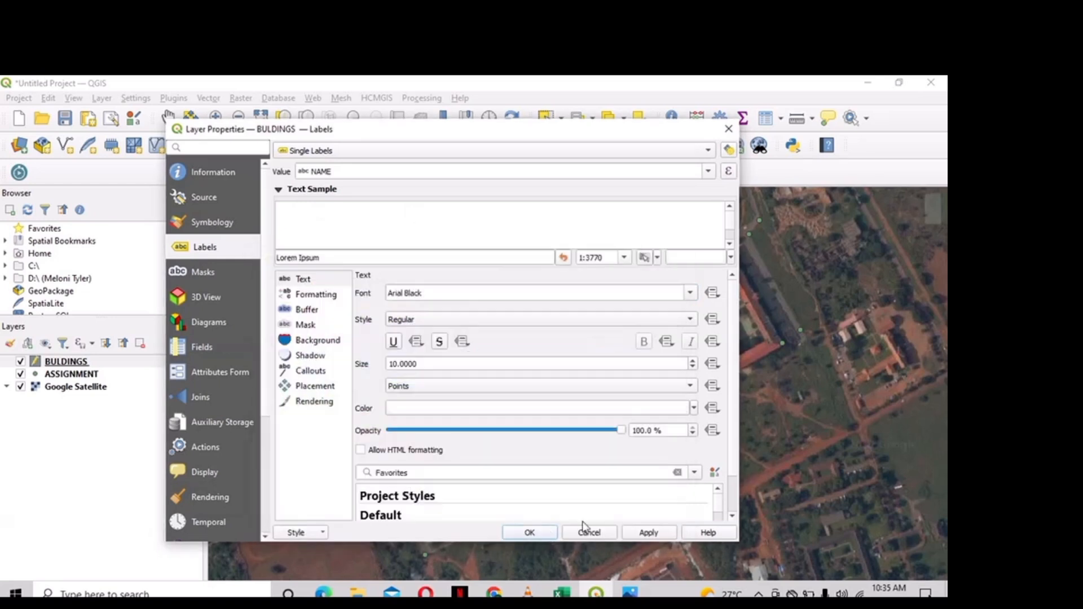
left_click(530, 533)
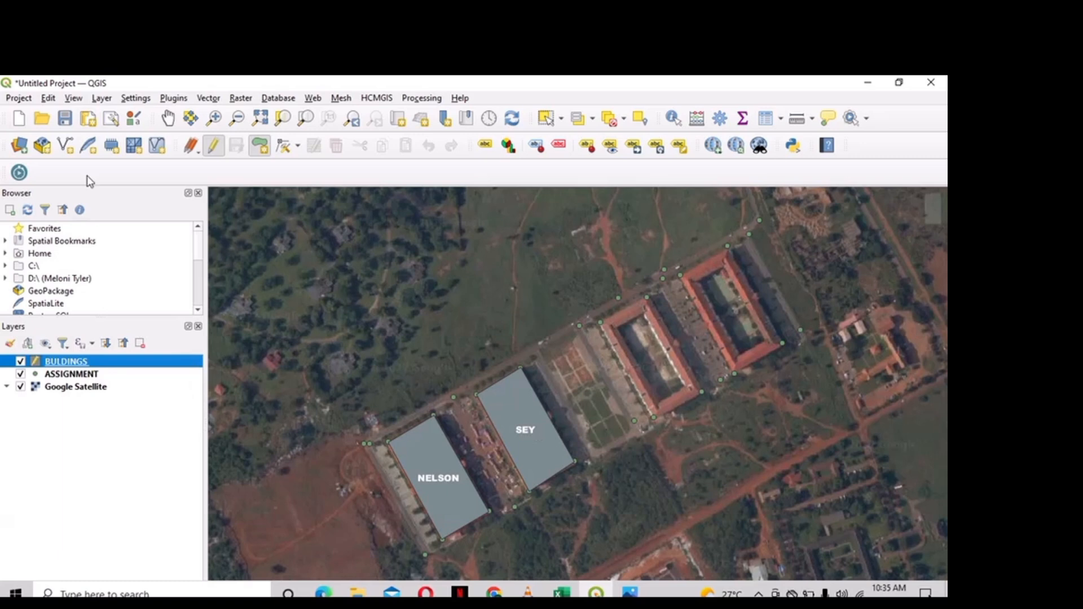
left_click(101, 98)
- Start a new Polygon shapefile layer in the project's UTM zone 30N CRS
mouse_move(121, 131)
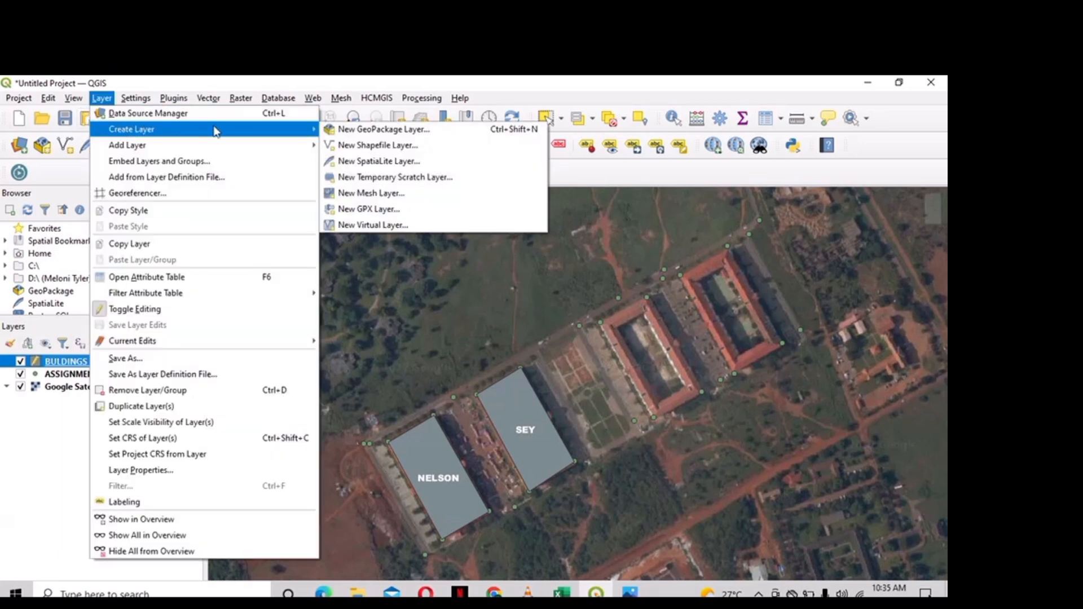
left_click(346, 146)
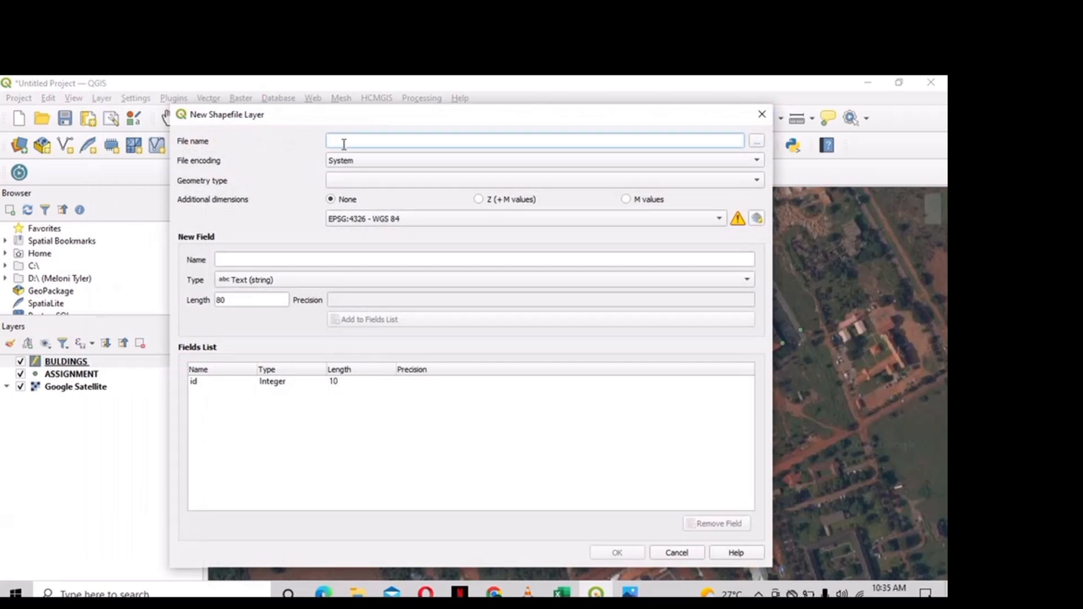
type("BUILDINGS")
left_click(347, 183)
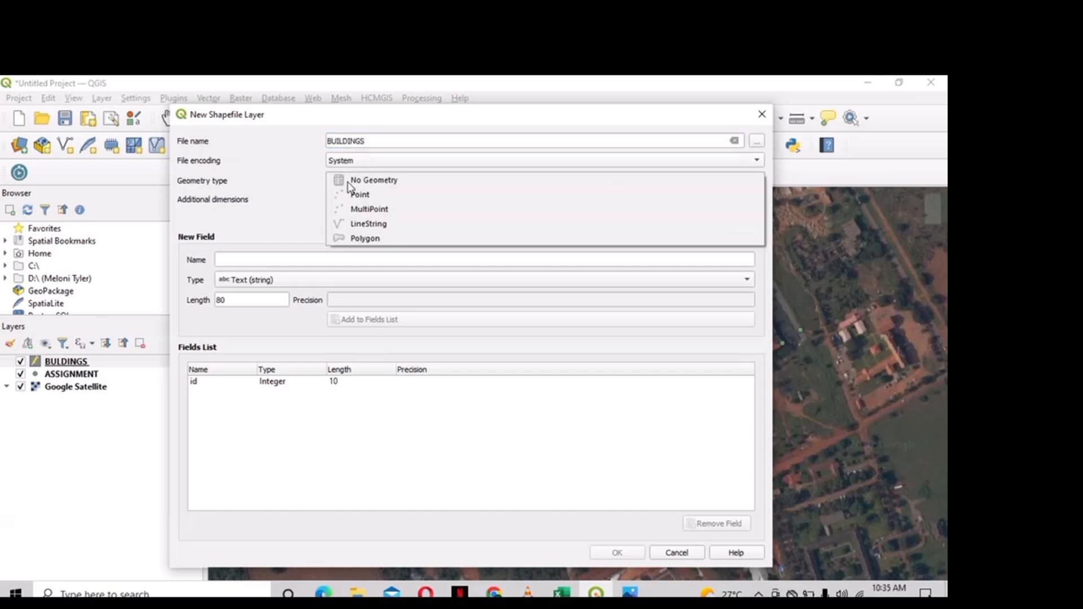
left_click(356, 240)
left_click(387, 218)
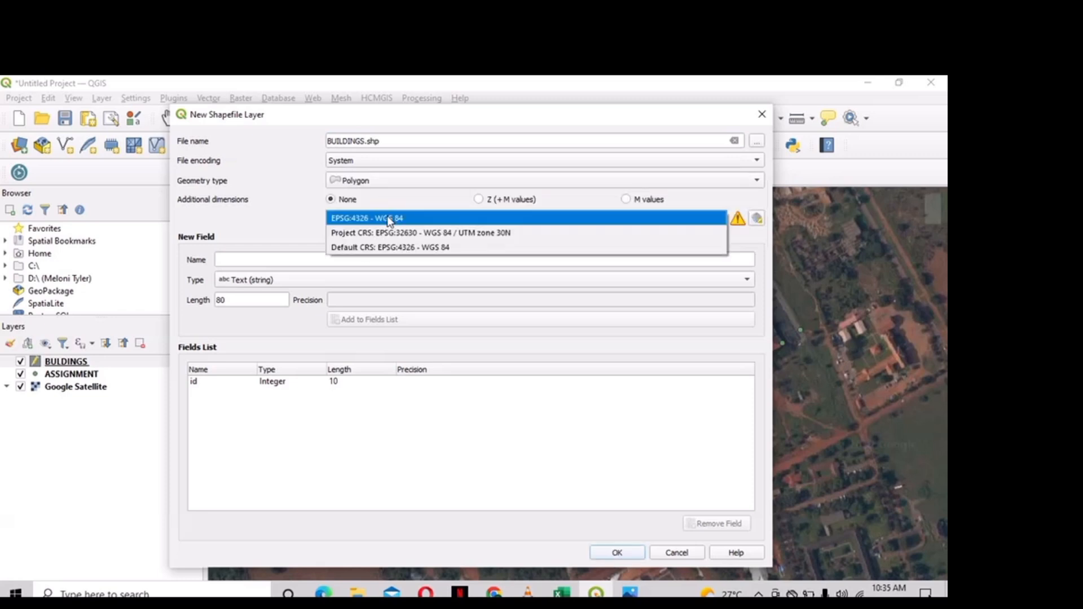
left_click(392, 235)
- Add a NAME text field, remove the id field, name the file BUILDINGS 1 and create it
left_click(366, 262)
type("NAM")
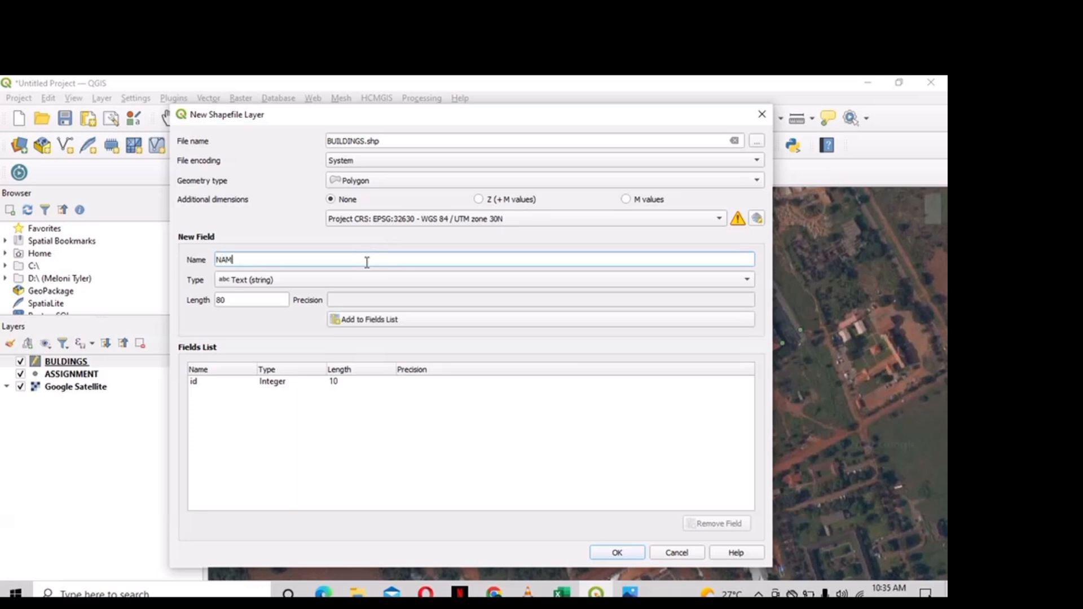
type("E")
left_click(377, 320)
left_click(336, 382)
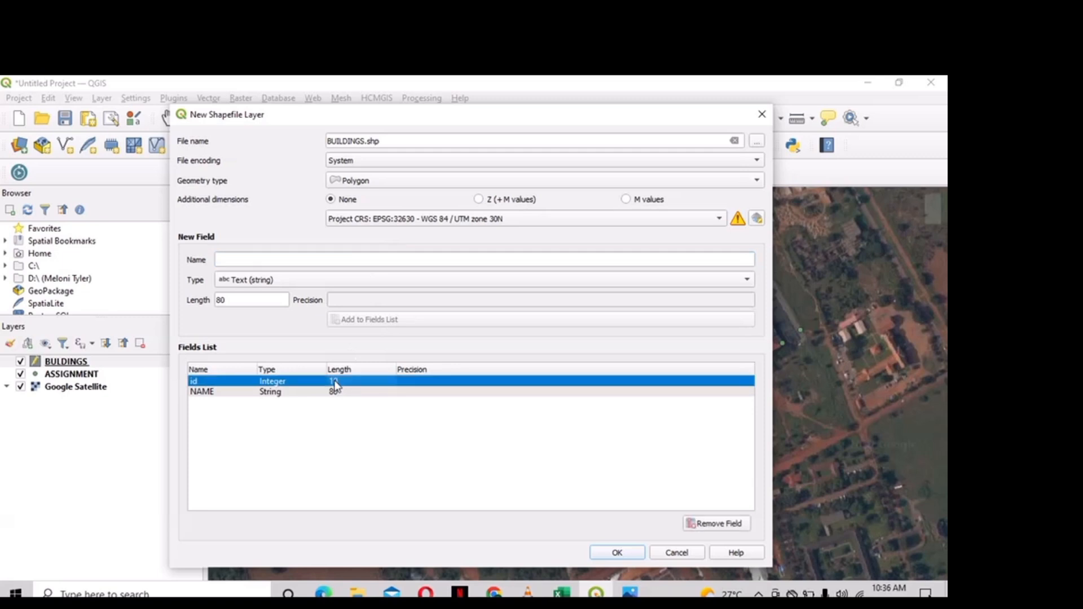
left_click(726, 527)
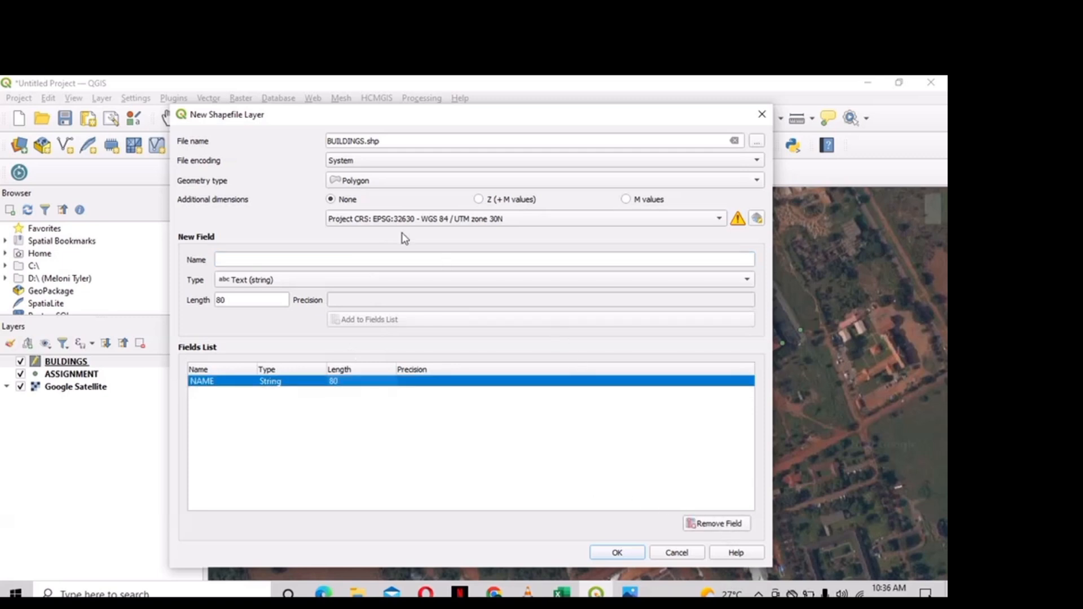
left_click(364, 142)
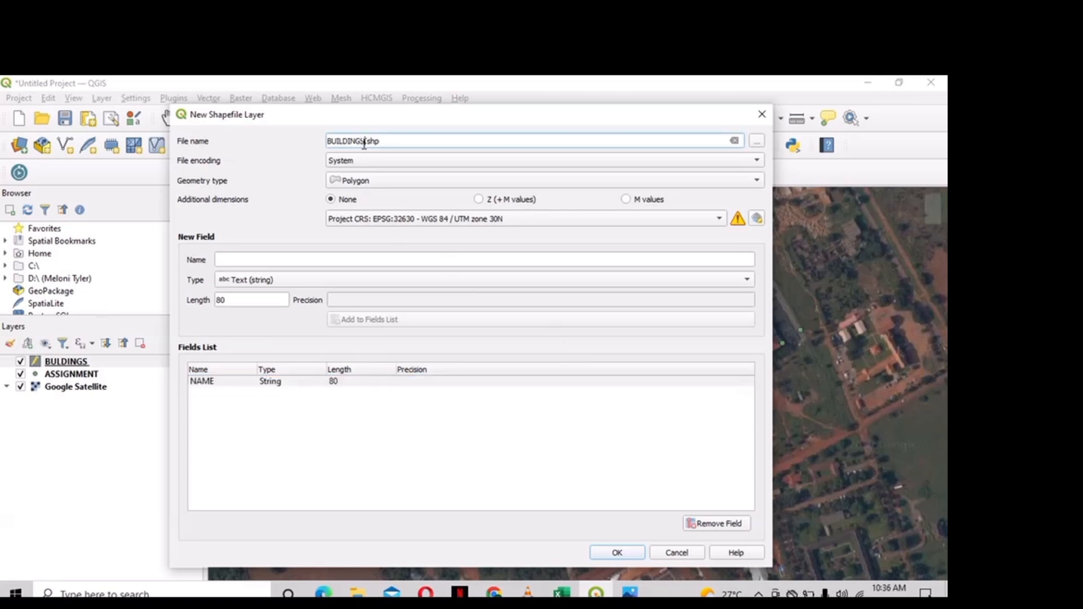
key("BackSpace")
type("S 1")
left_click(617, 552)
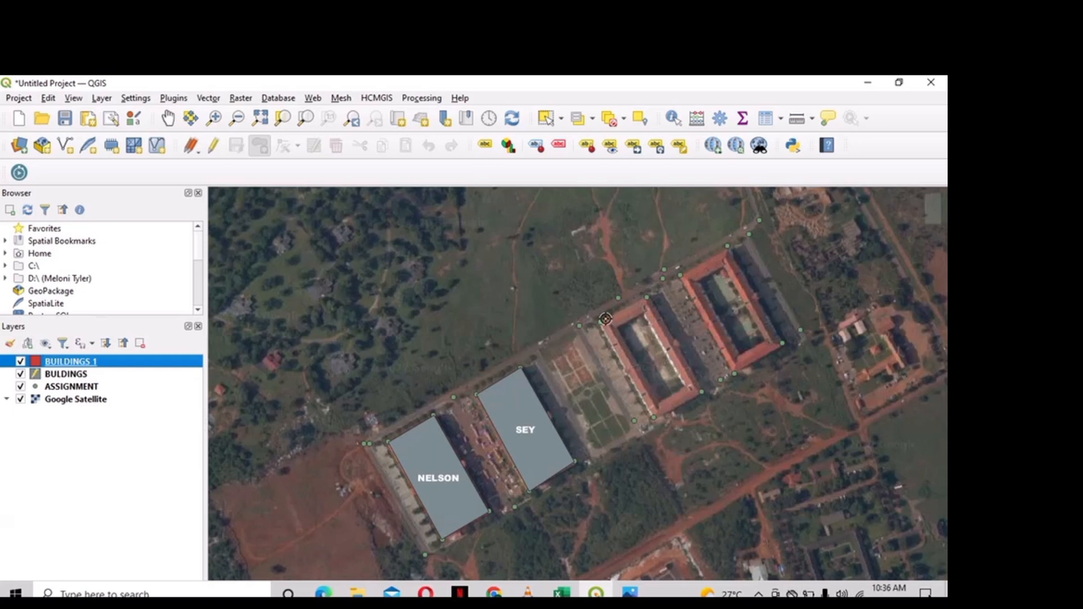
- Turn on editing for BUILDINGS 1 and trace the third block as a polygon named KWAPONG
left_click(214, 146)
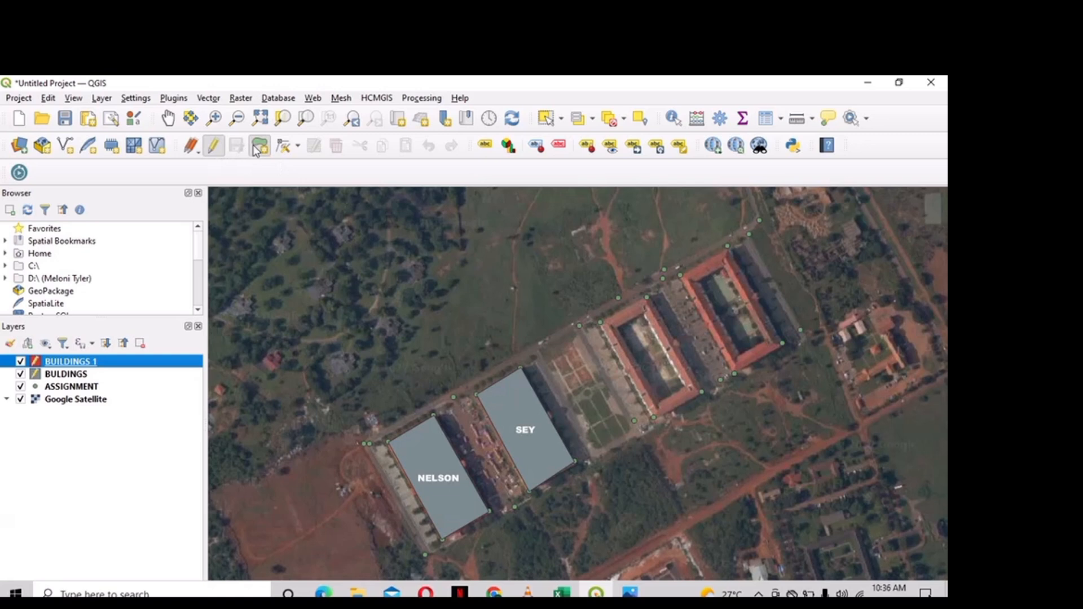
left_click(256, 147)
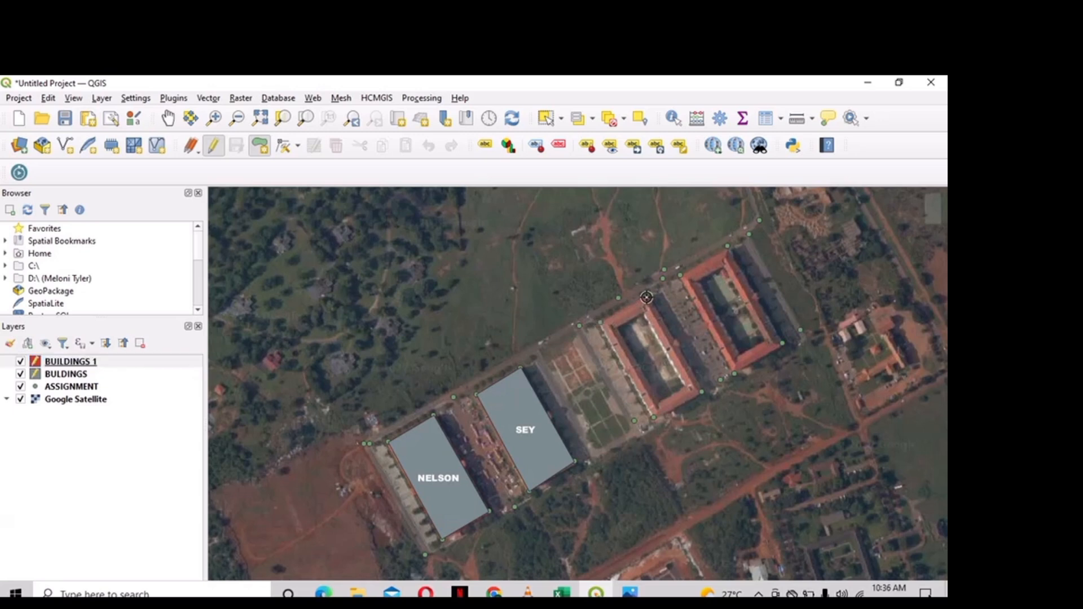
left_click(688, 368)
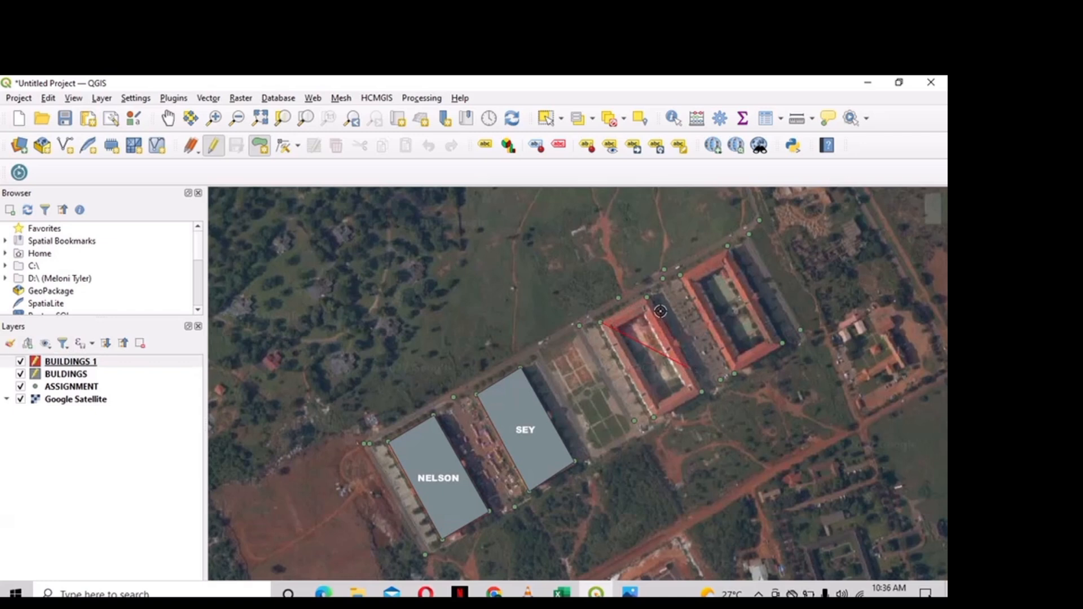
key("Escape")
left_click(647, 297)
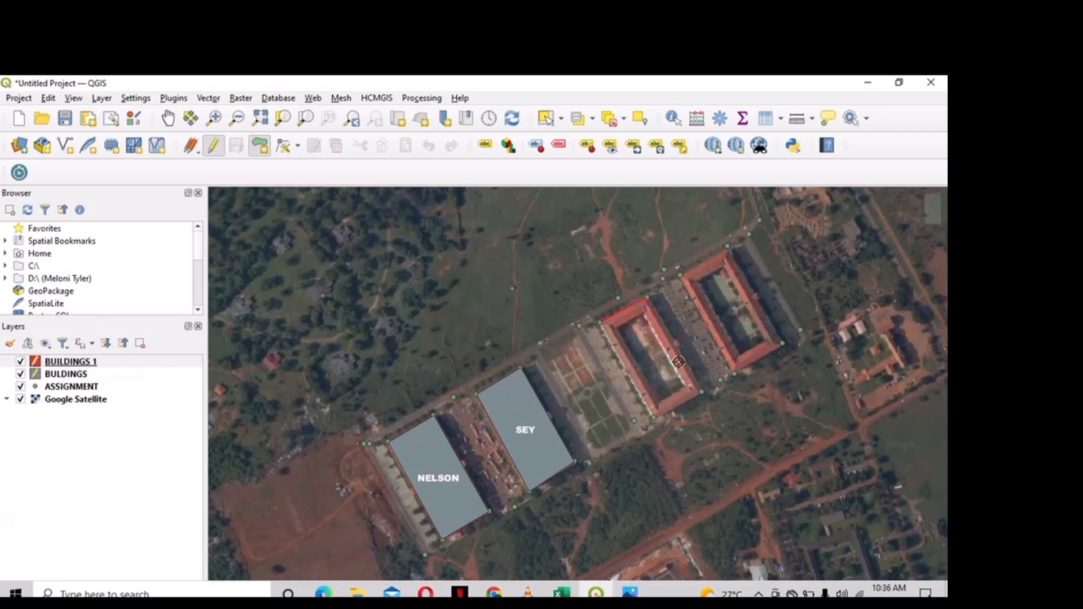
left_click(702, 392)
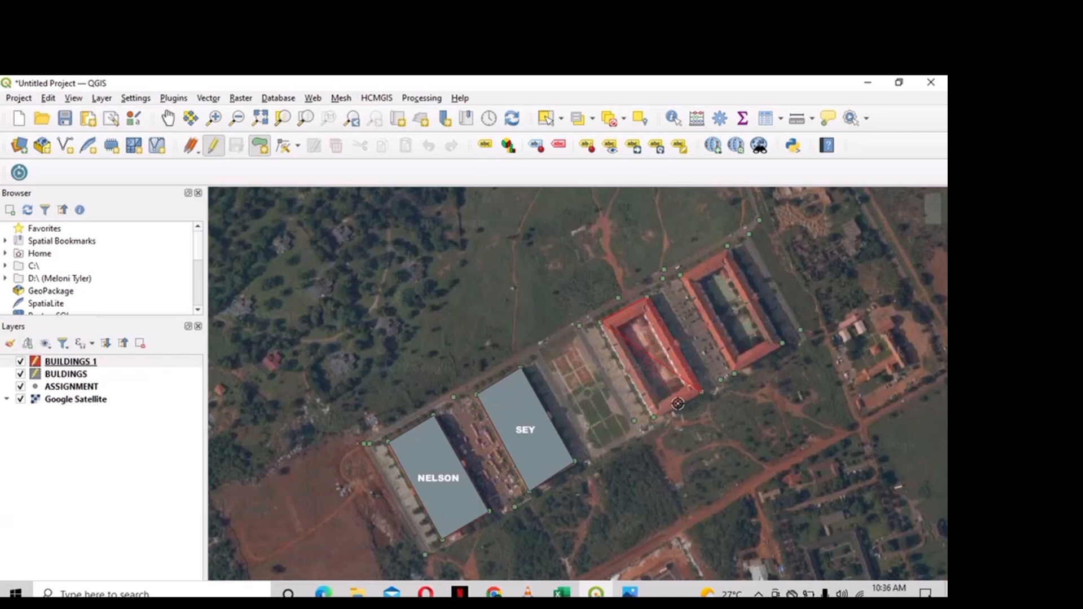
left_click(653, 418)
right_click(654, 418)
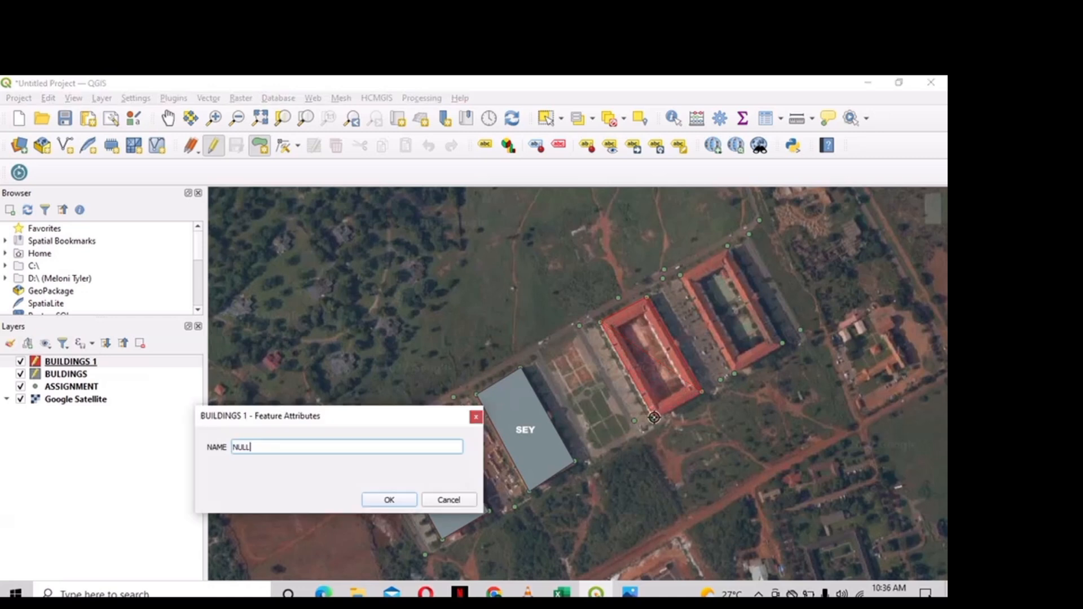
key("BackSpace")
key("BackSpace")
key("BackSpace")
key("BackSpace")
type("KWA")
key("Return")
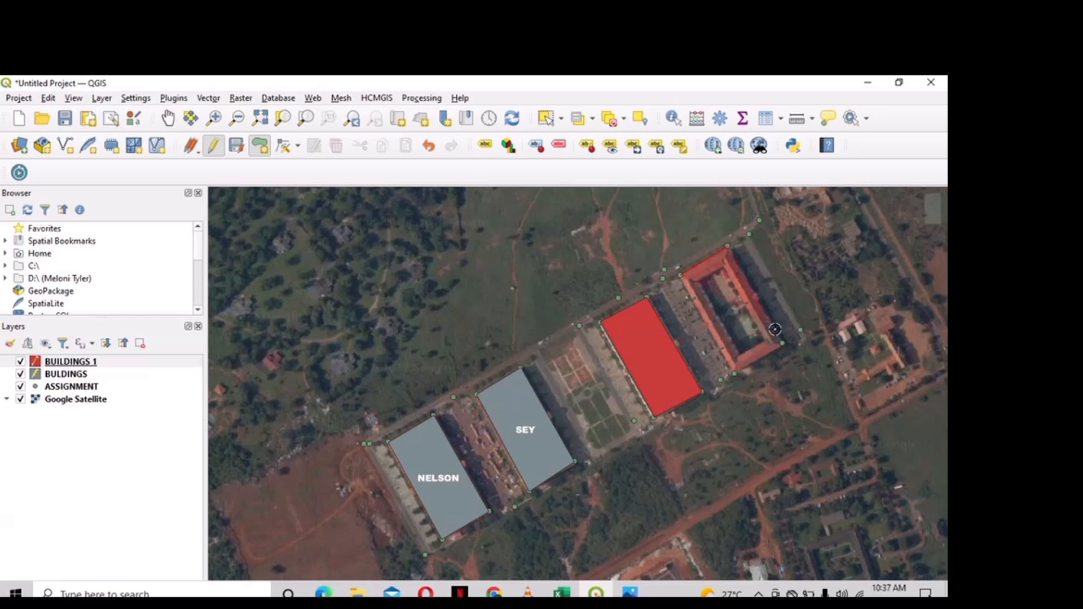
- Trace the fourth block as a polygon named LIMANN
left_click(782, 343)
right_click(735, 374)
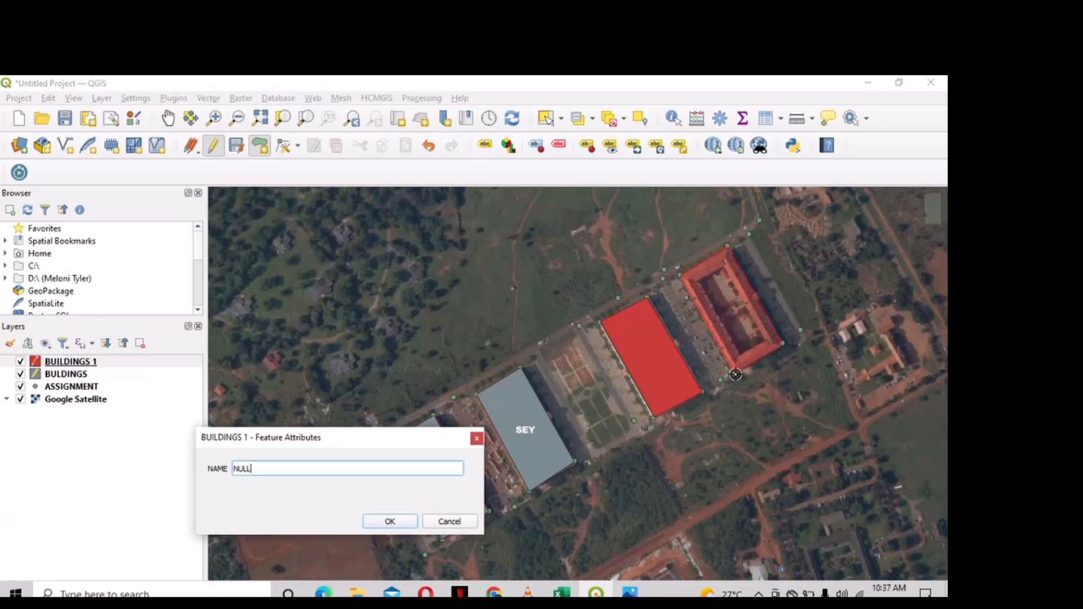
key("BackSpace")
key("BackSpace")
key("Return")
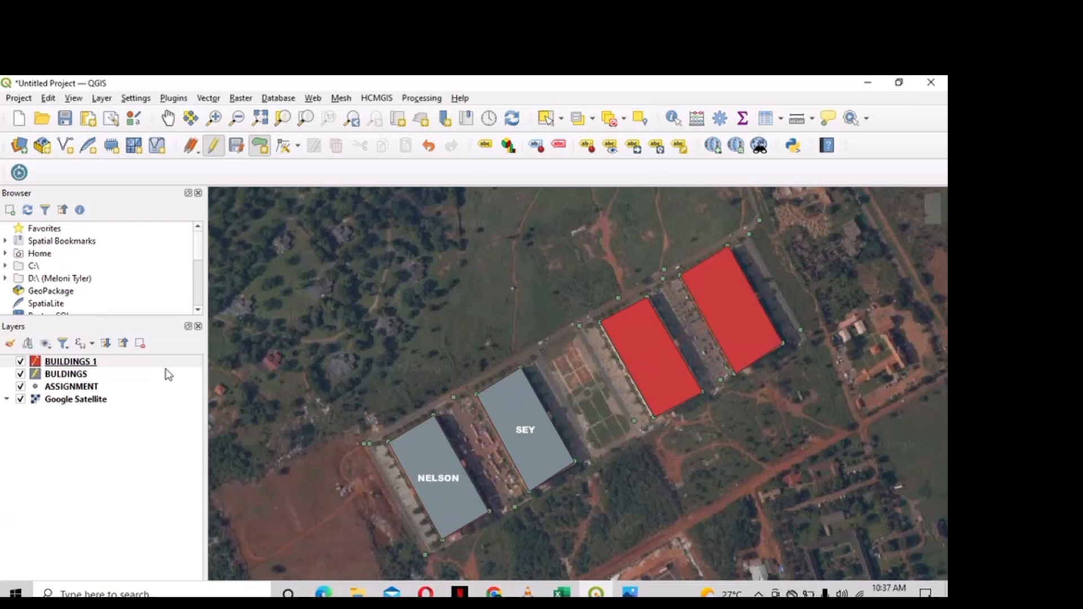
right_click(114, 360)
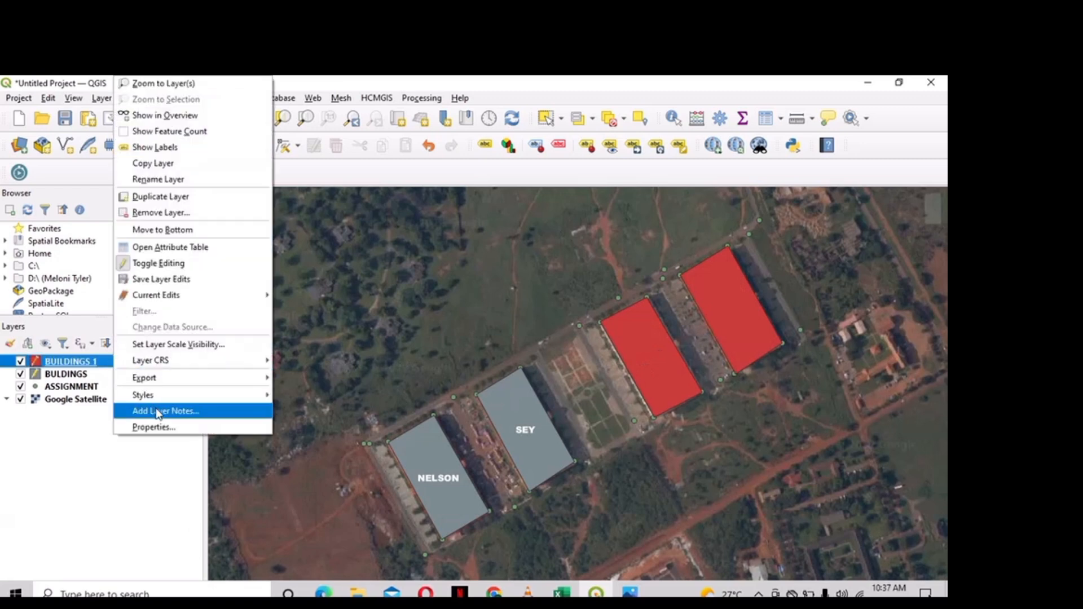
- Give BUILDINGS 1 Single Labels on NAME in Arial Black with white text, applied to the map
left_click(161, 427)
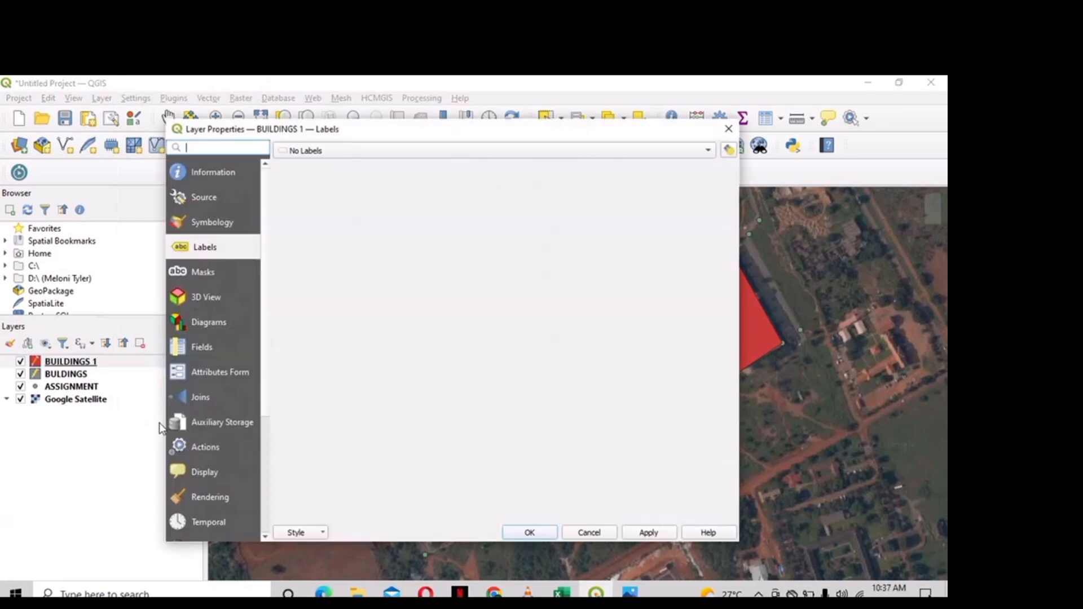
left_click(387, 148)
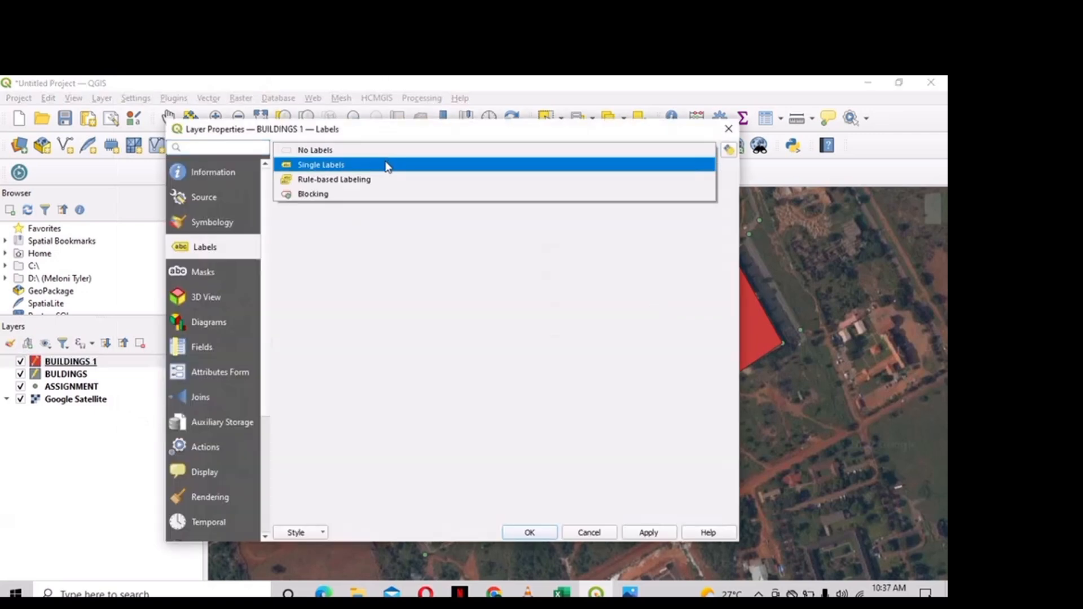
left_click(387, 165)
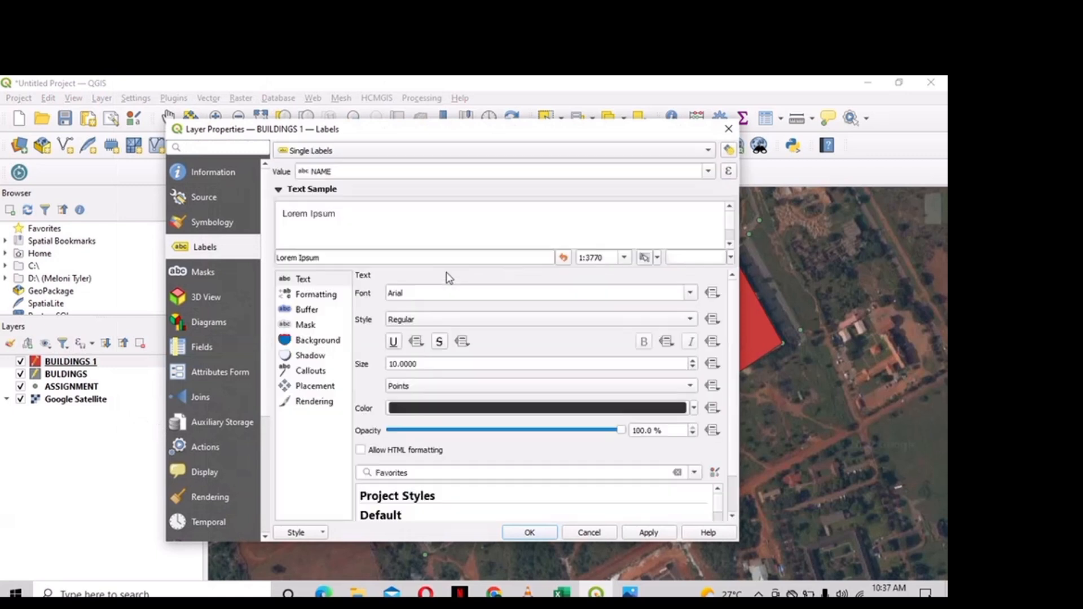
left_click(501, 293)
type("Black")
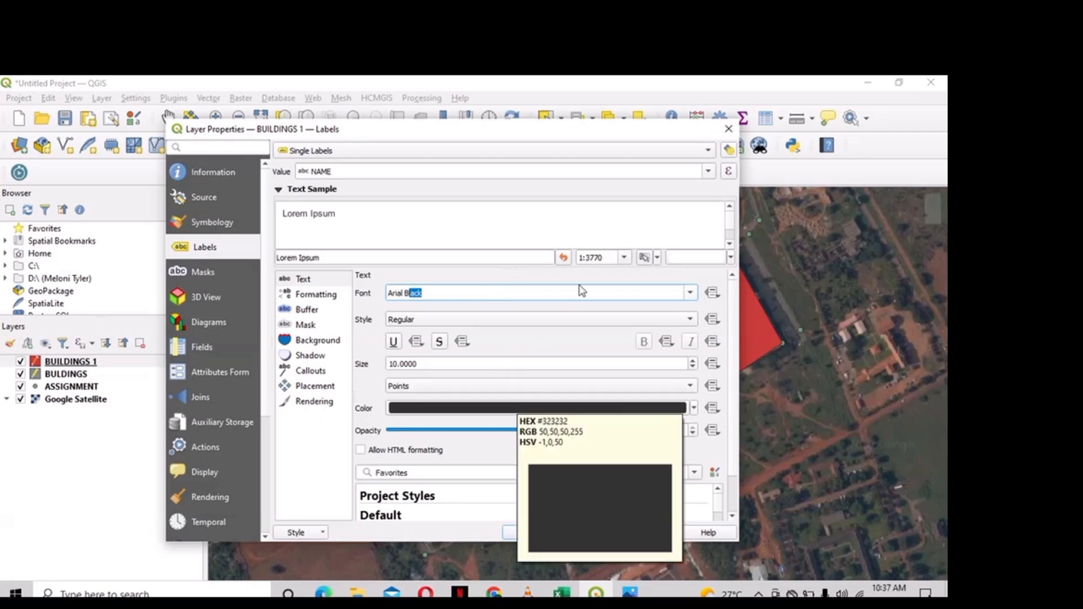
left_click(481, 408)
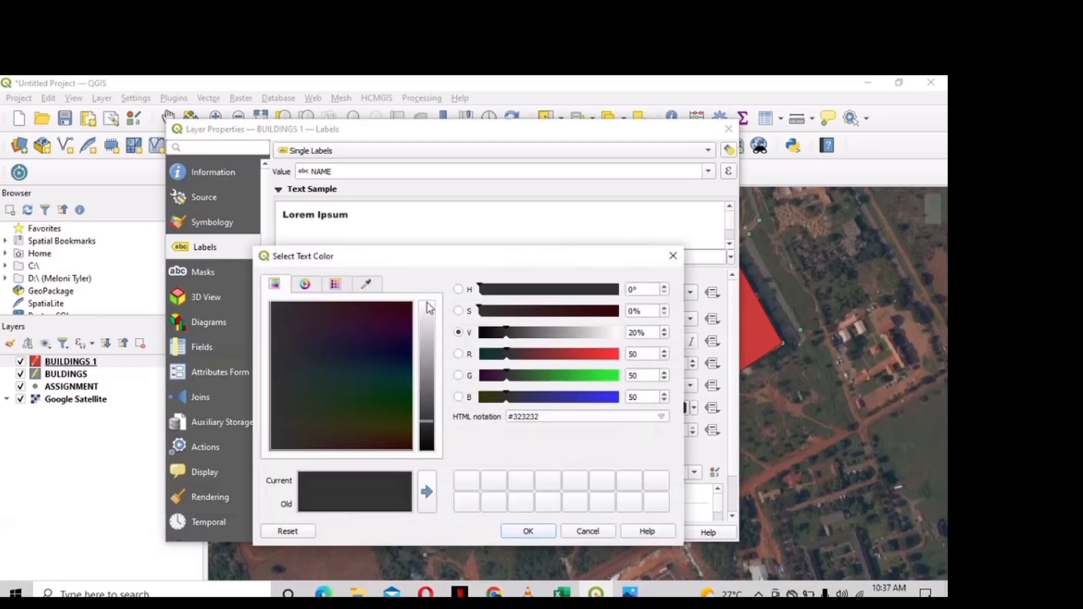
left_click(428, 305)
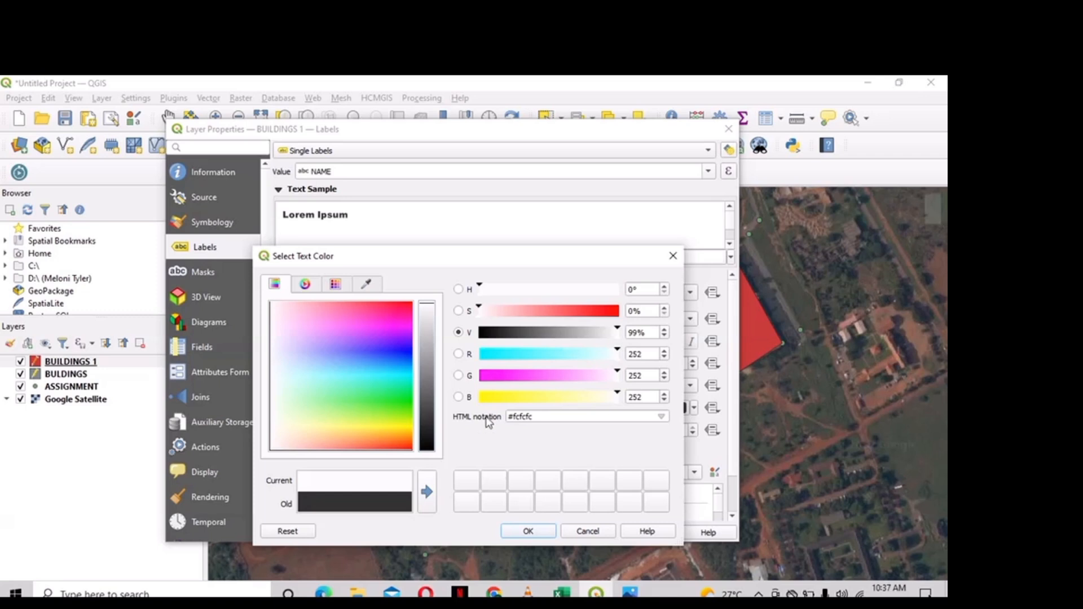
left_click(534, 534)
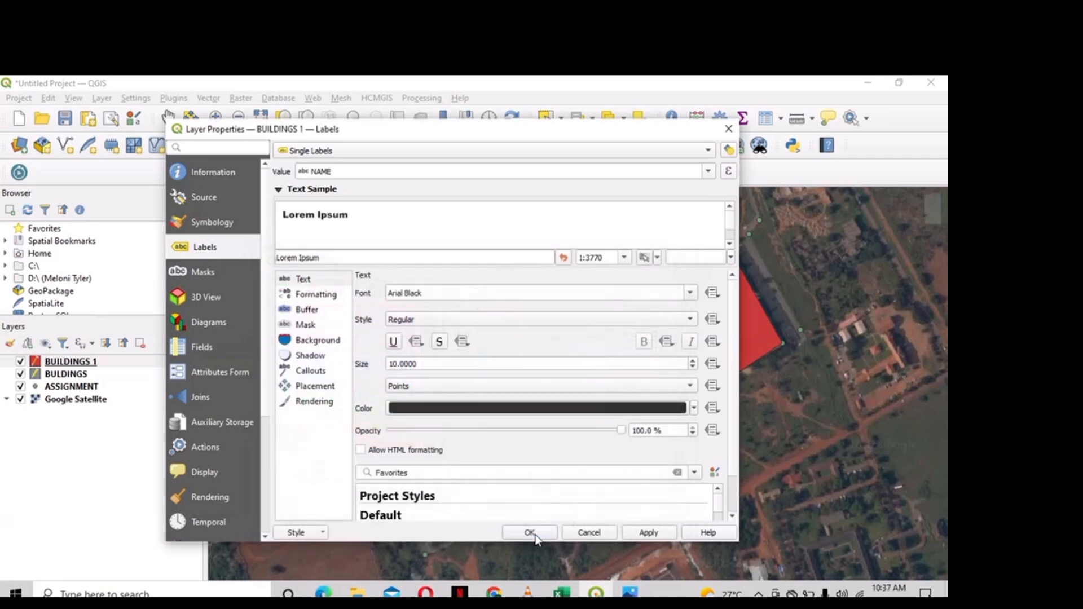
left_click(637, 535)
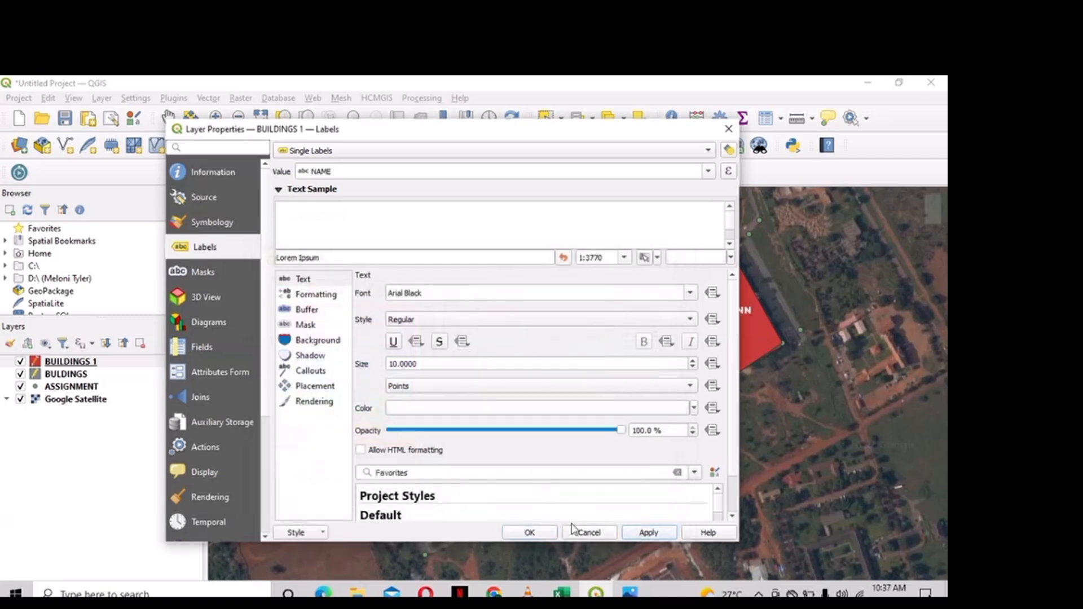
left_click(534, 533)
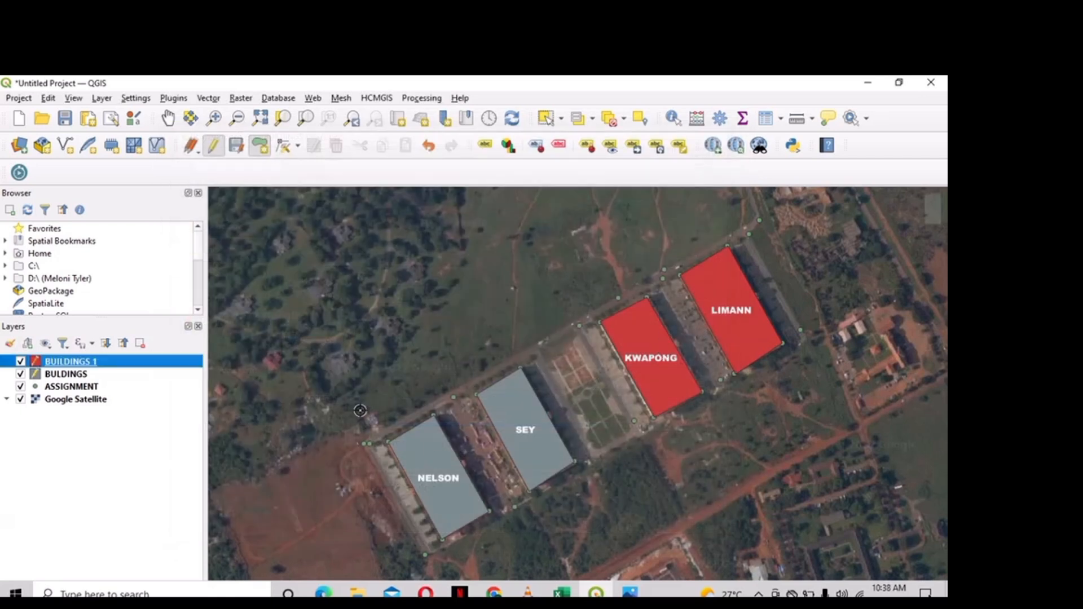
- Save the BUILDINGS 1 edits, then remove the BUILDINGS 1 layer from the project
right_click(197, 367)
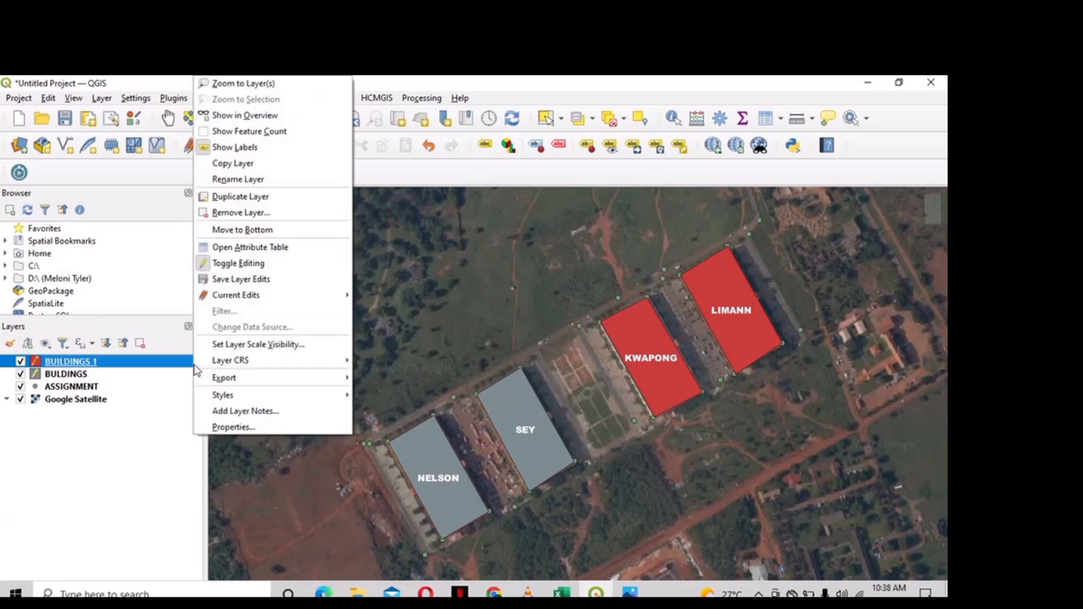
left_click(275, 281)
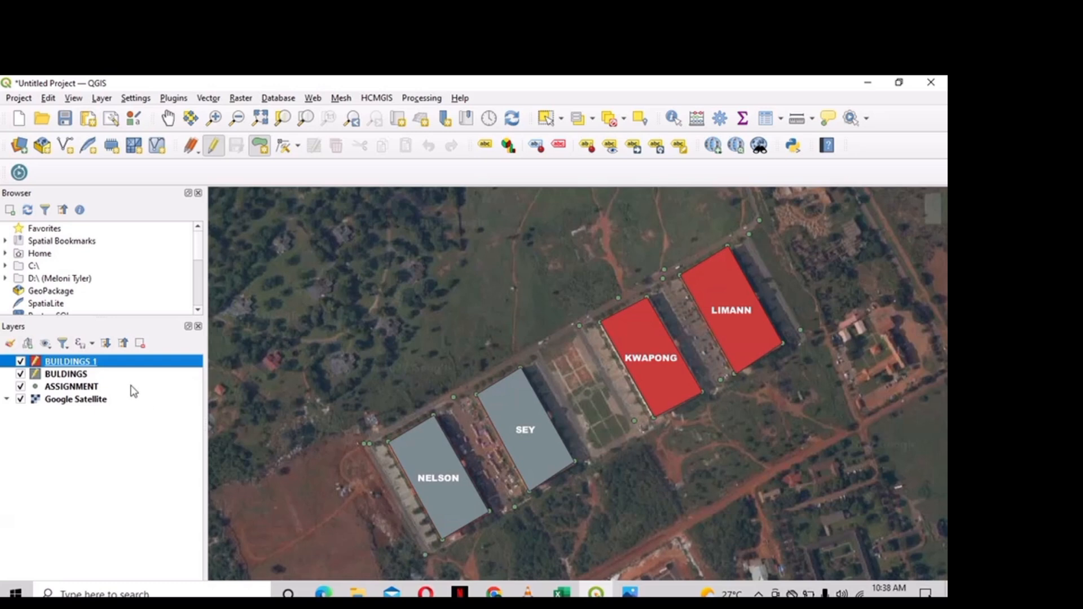
right_click(156, 363)
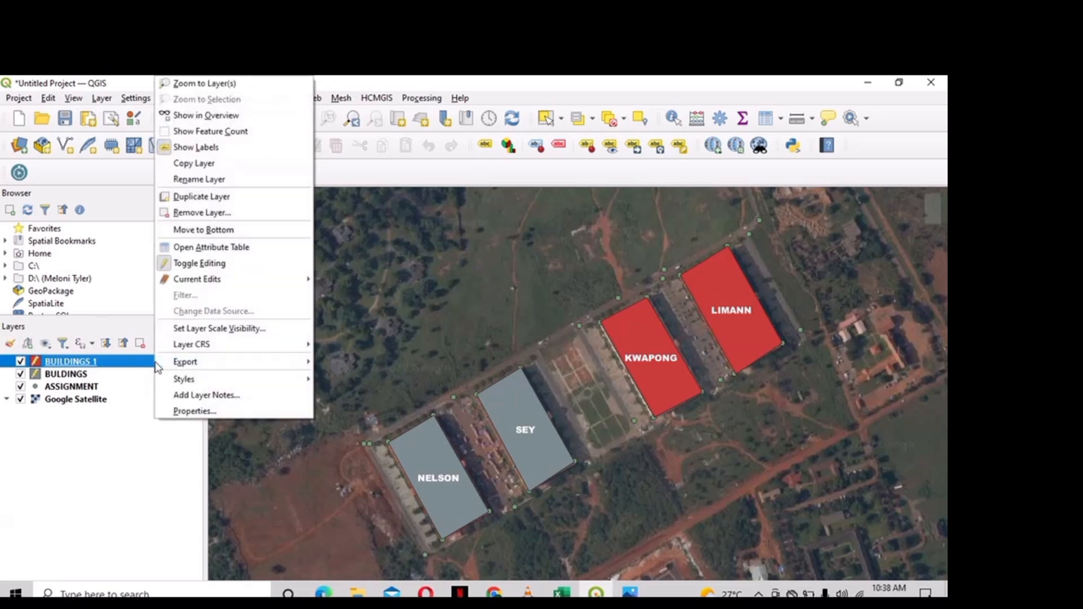
left_click(238, 215)
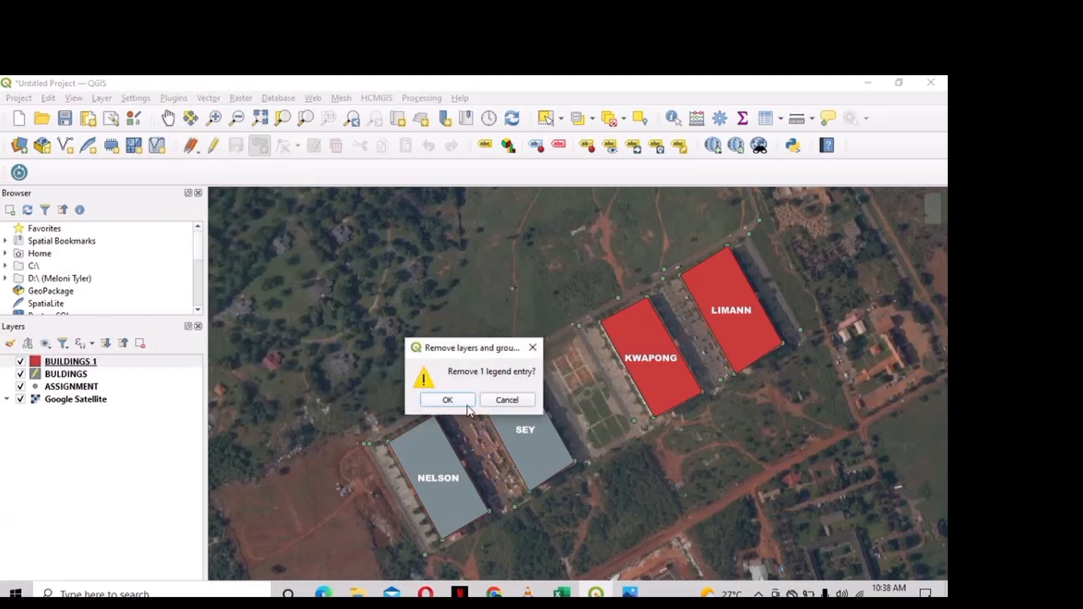
left_click(448, 400)
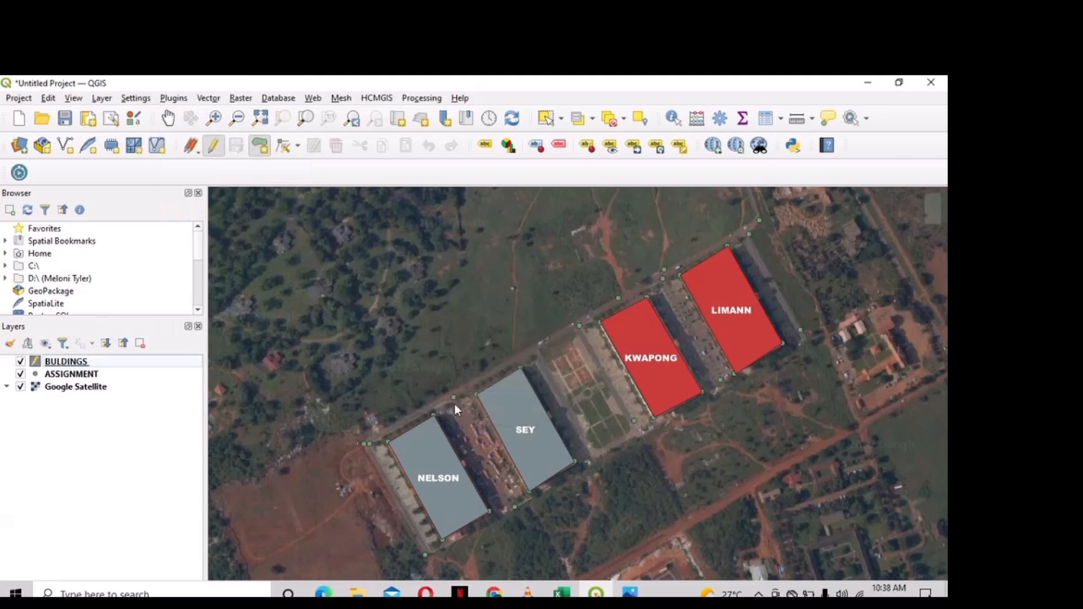
left_click(182, 361)
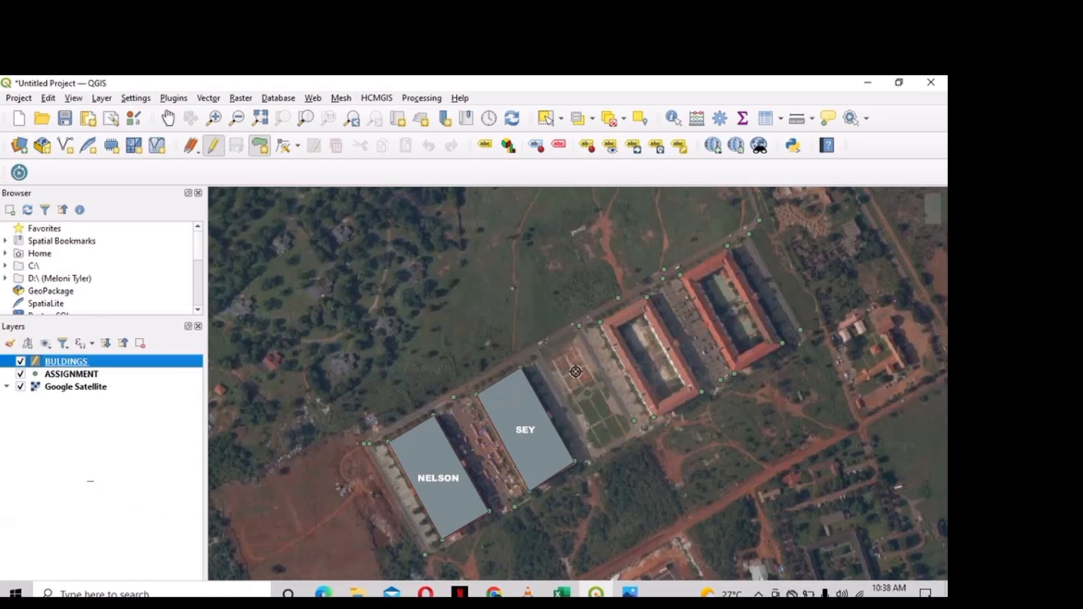
- Trace the third block in BUILDINGS and name it SEY
left_click(600, 322)
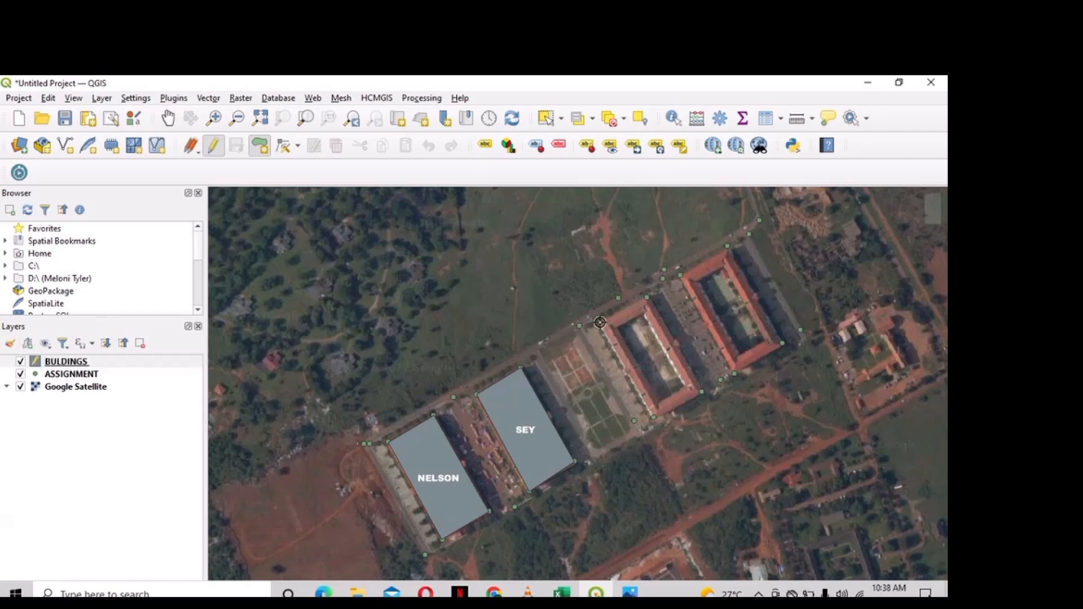
left_click(647, 297)
left_click(703, 392)
right_click(653, 419)
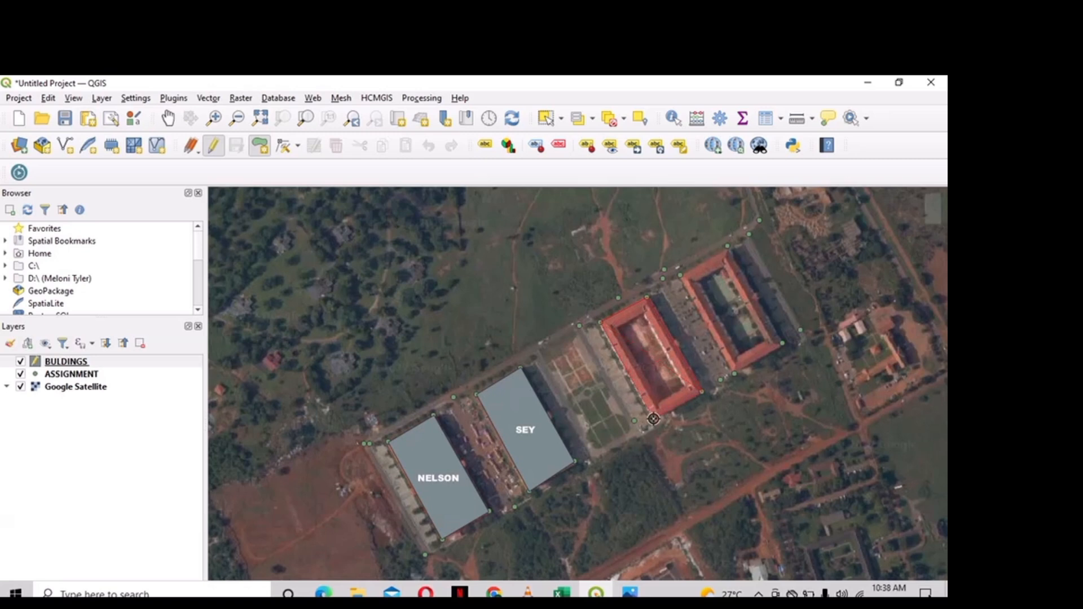
key("BackSpace")
key("BackSpace")
key("BackSpace")
type("SE")
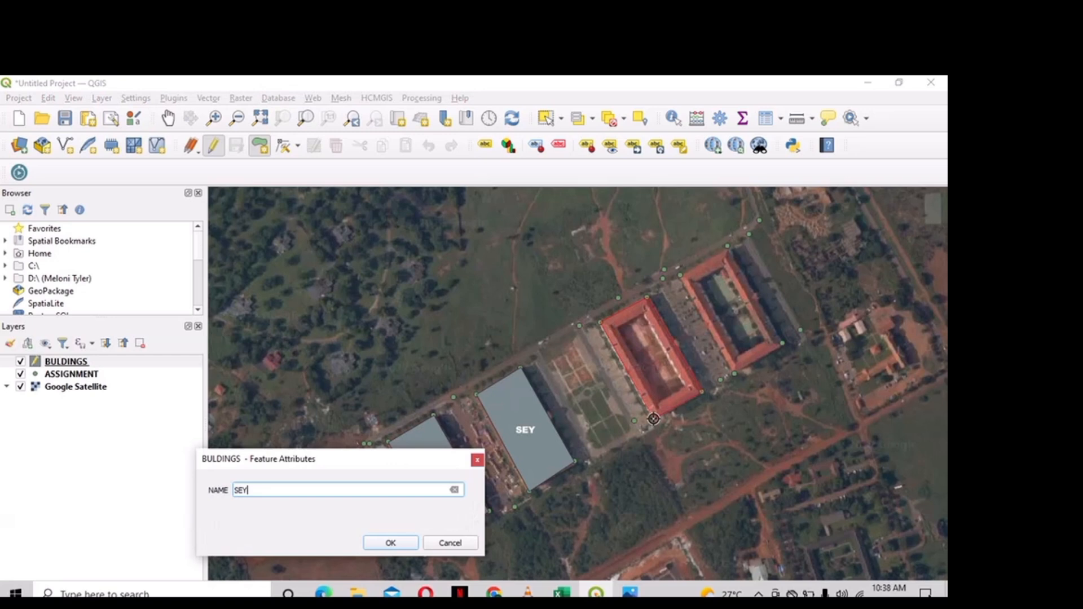
type("Y")
key("Return")
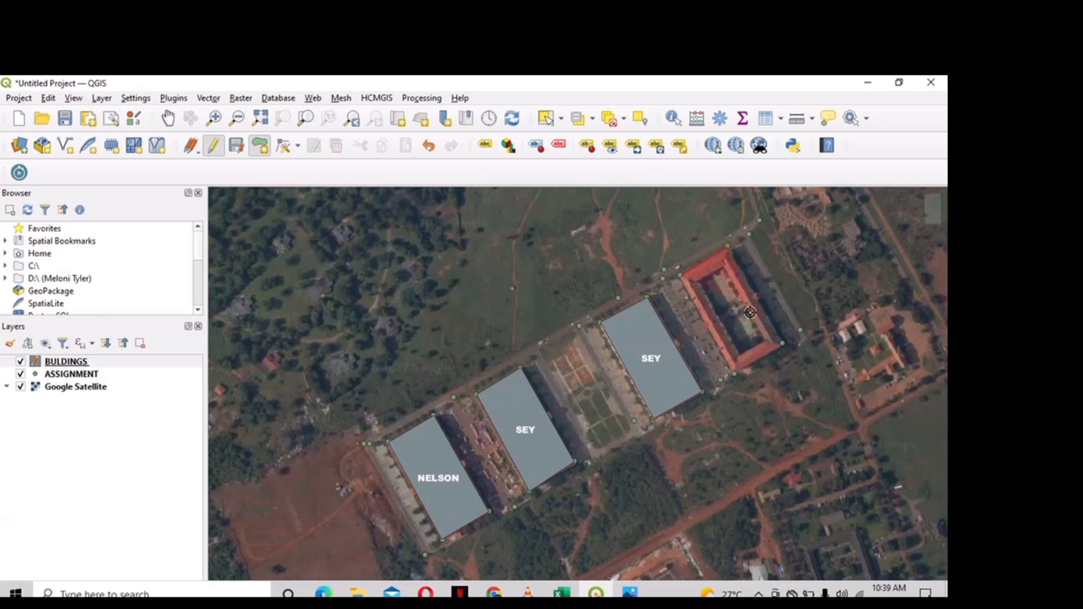
- Trace the easternmost block and save it with the name LIMANN
left_click(783, 344)
right_click(736, 374)
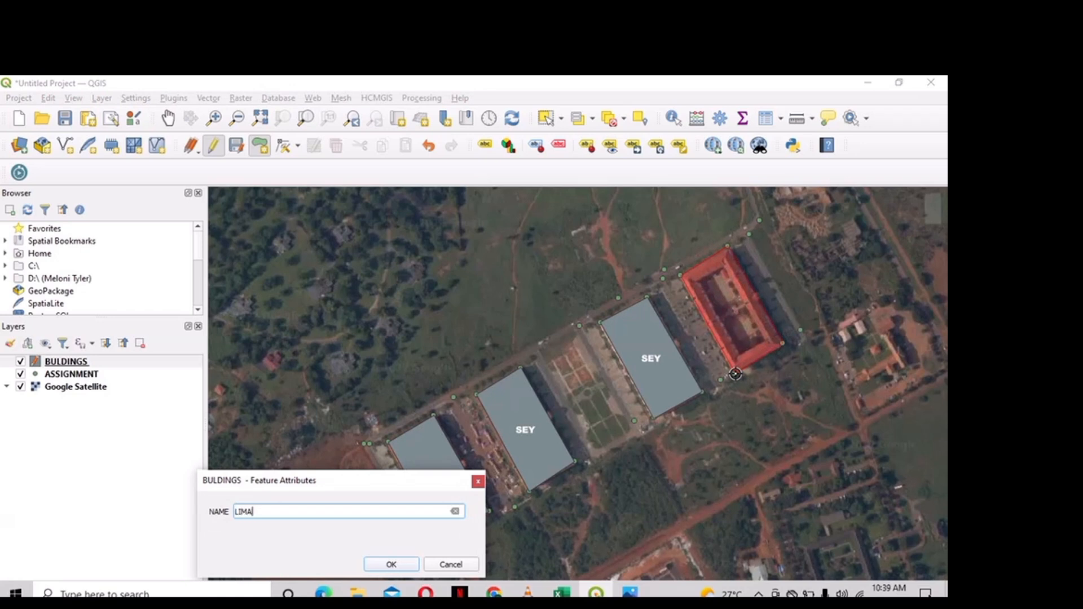
key("Return")
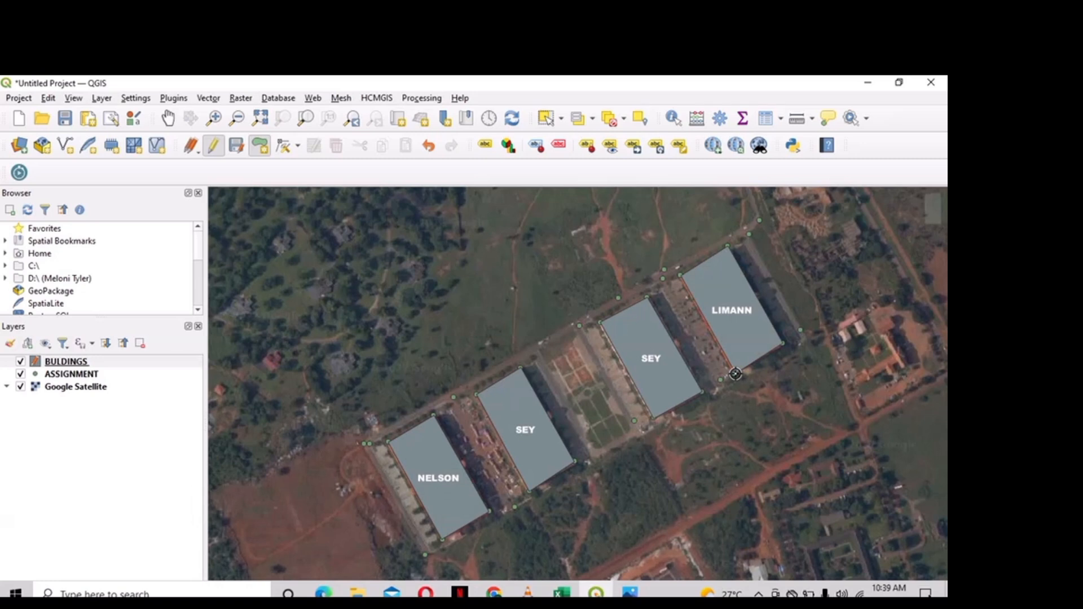
right_click(189, 366)
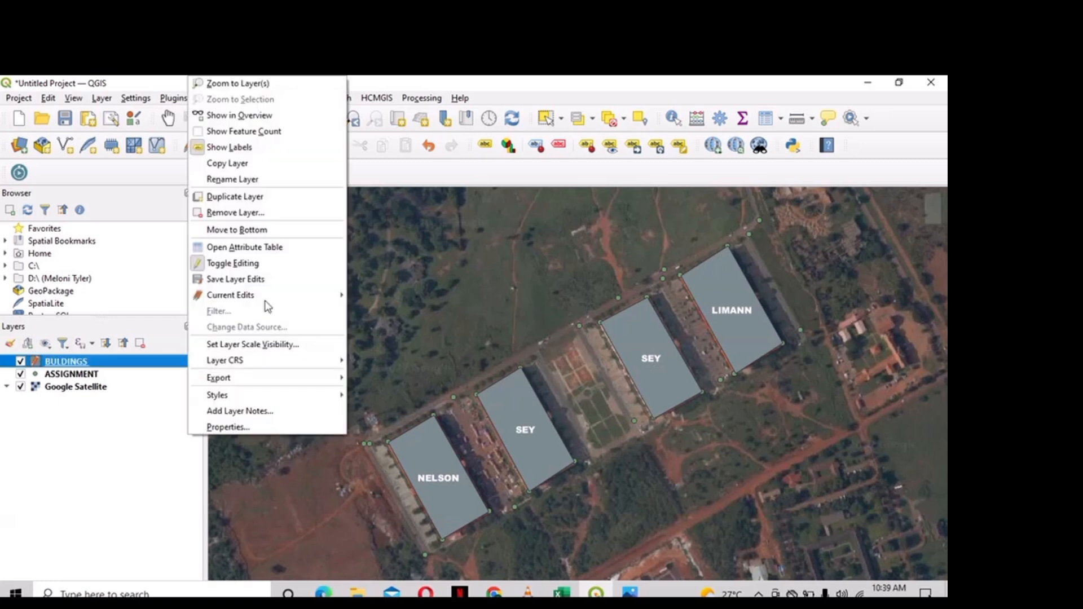
- Remove the BUILDINGS layer, discarding its unsaved polygon edits
left_click(266, 211)
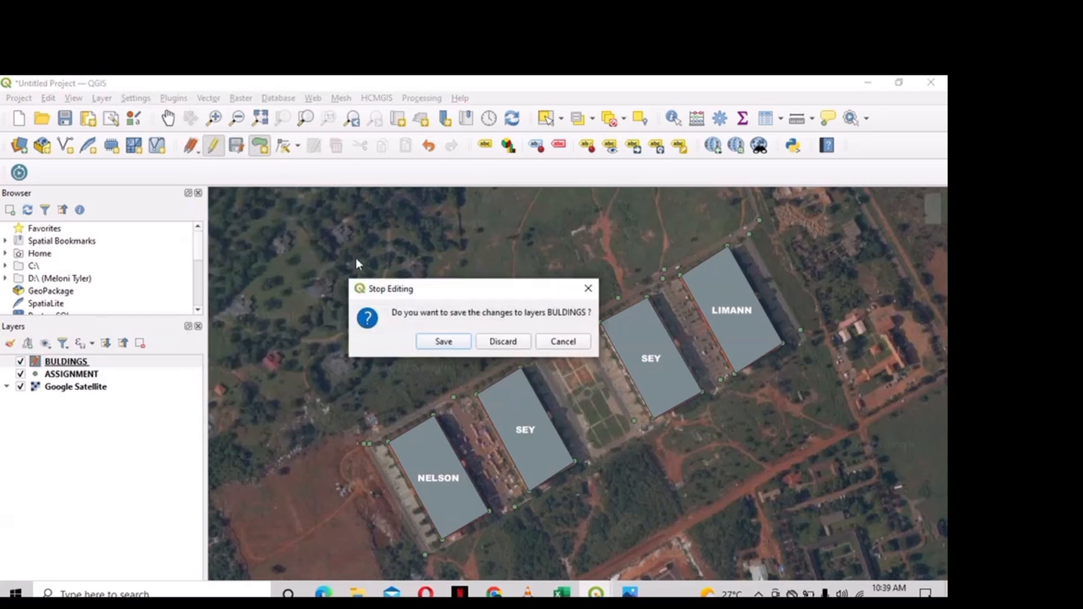
left_click(487, 343)
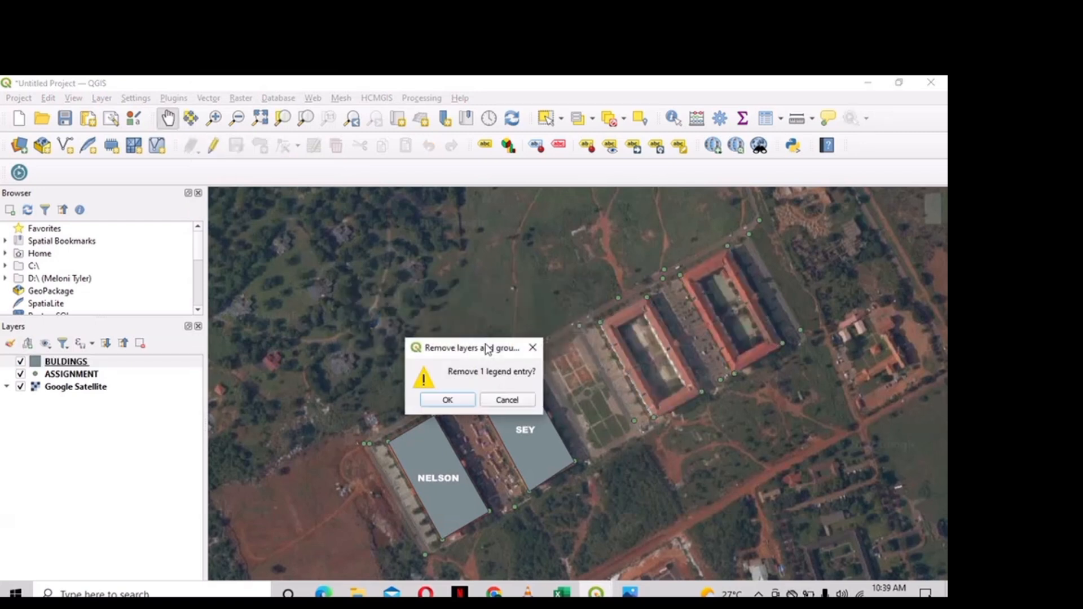
left_click(449, 400)
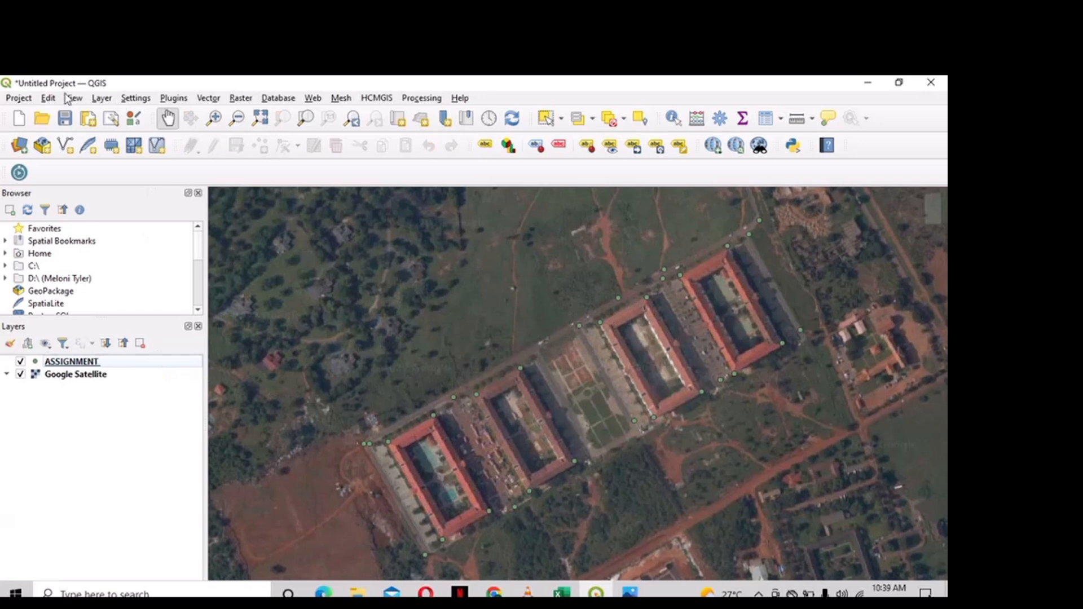
left_click(102, 98)
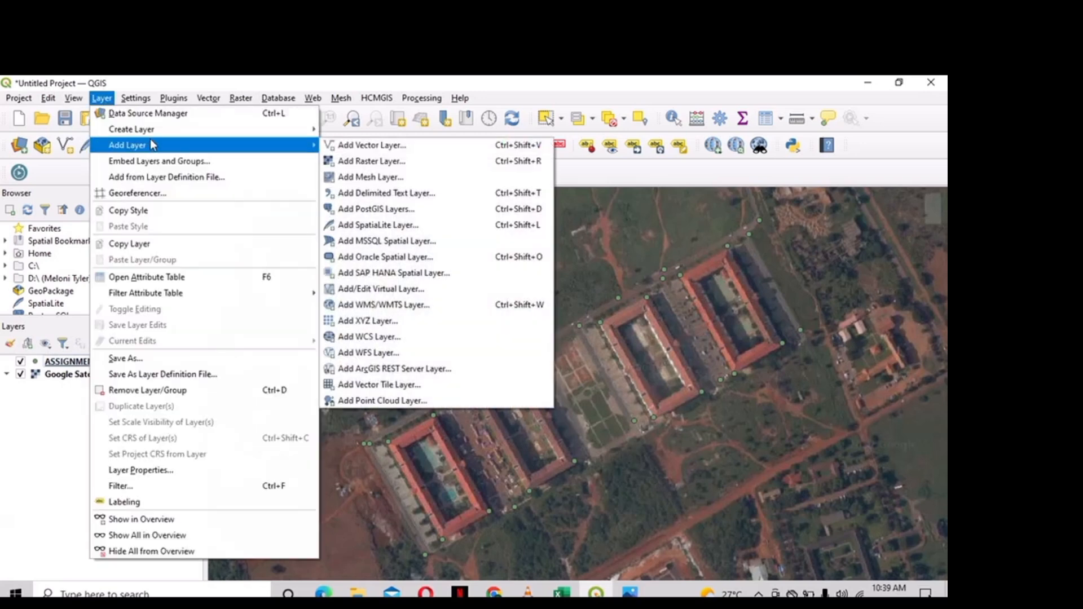
- Start a new Polygon shapefile named BUILDINGS in WGS 84 / UTM zone 30N
mouse_move(158, 133)
left_click(365, 148)
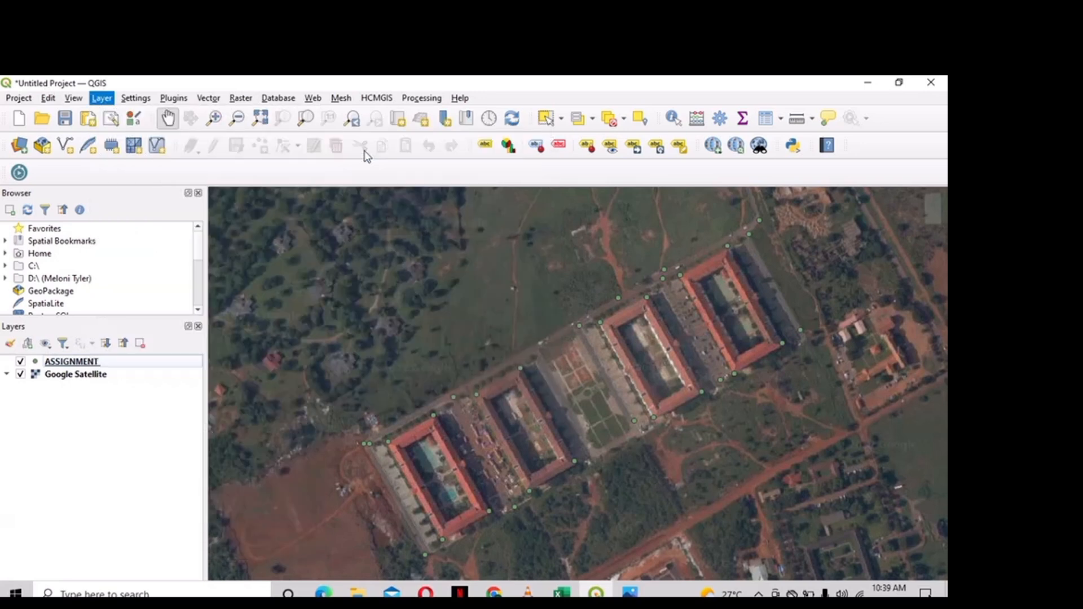
type("BUILDINGS")
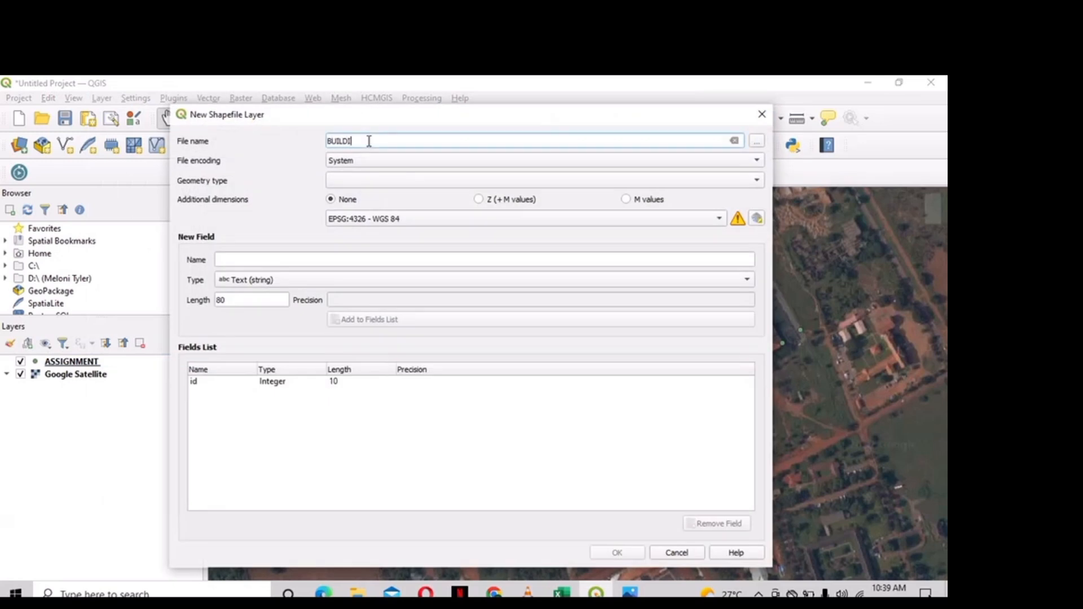
left_click(372, 179)
left_click(367, 238)
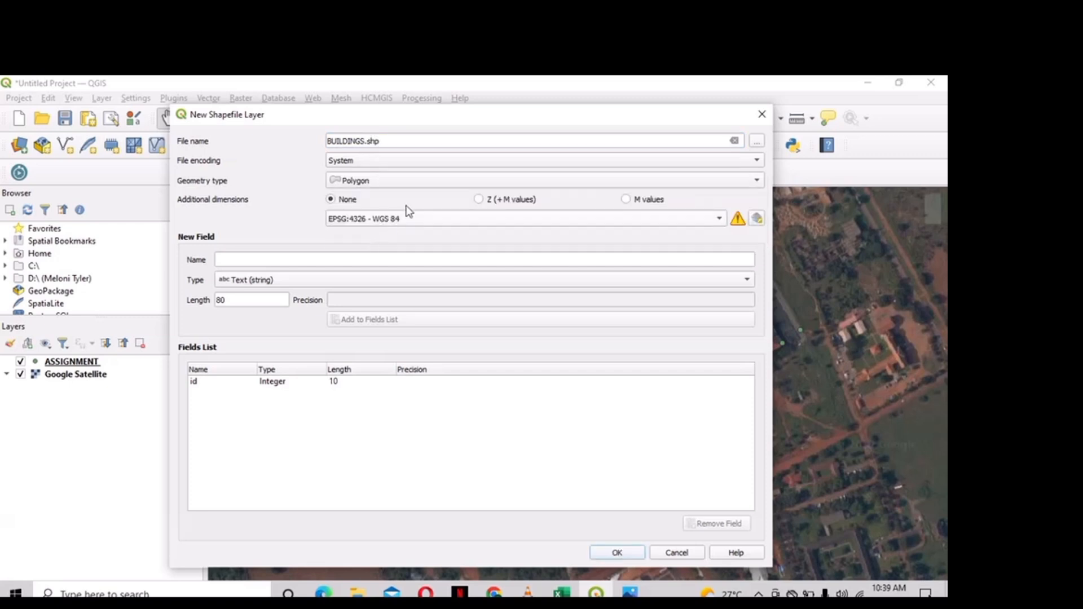
left_click(426, 225)
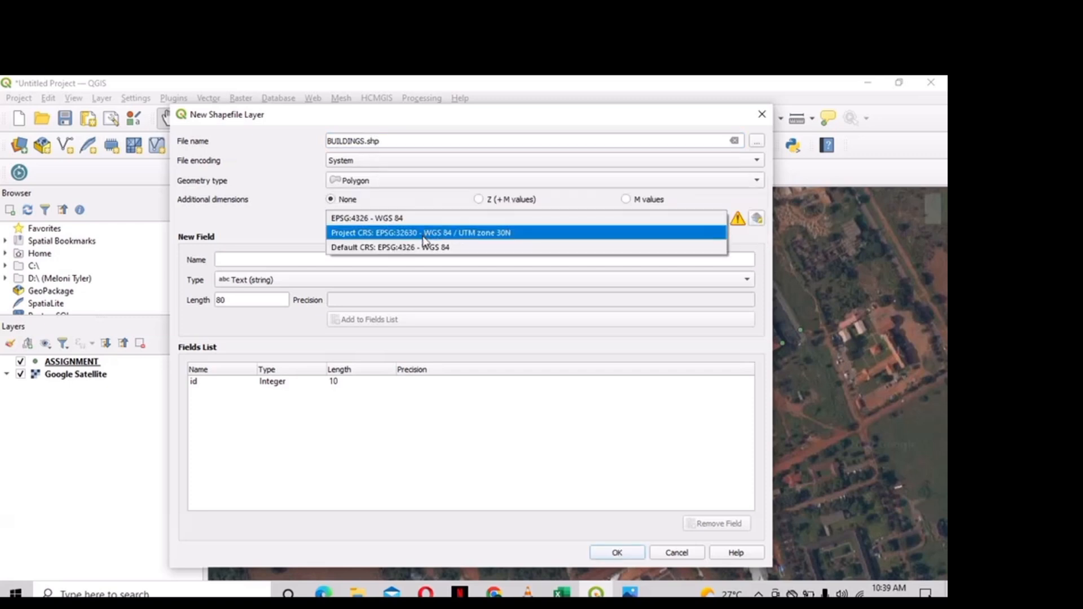
left_click(424, 237)
- Add a NAME text field, remove the id field, and create it, overwriting the old file
left_click(392, 258)
type("NAME")
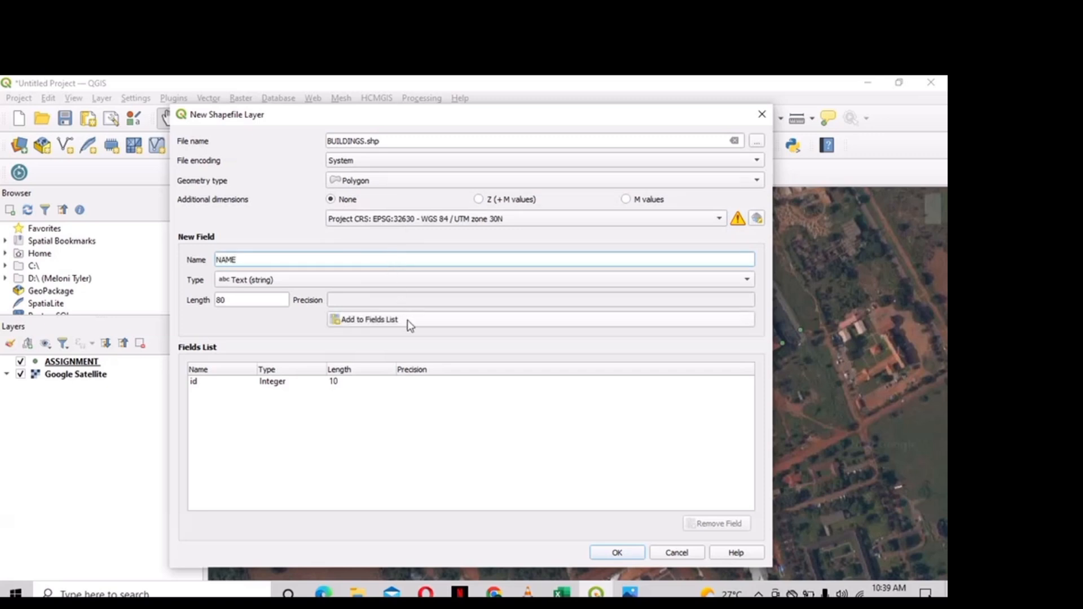
left_click(407, 320)
left_click(365, 382)
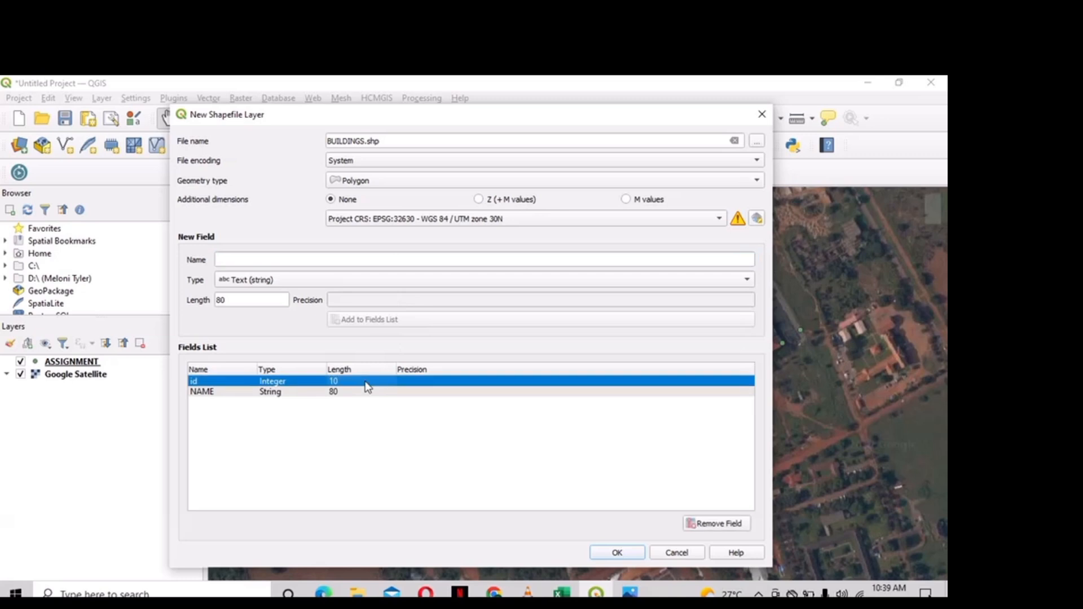
left_click(742, 524)
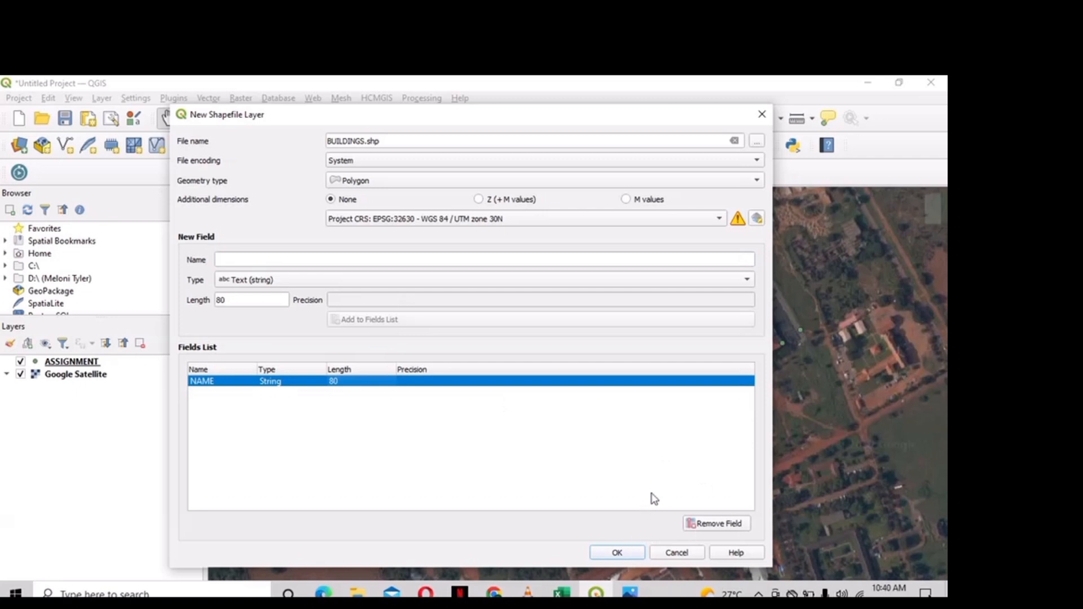
left_click(616, 553)
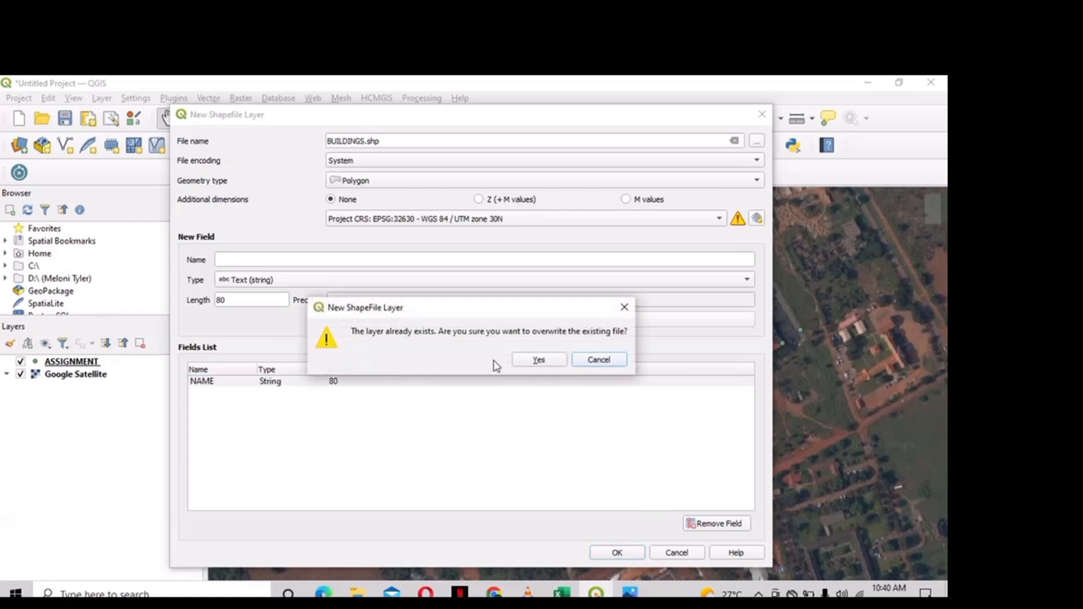
left_click(541, 360)
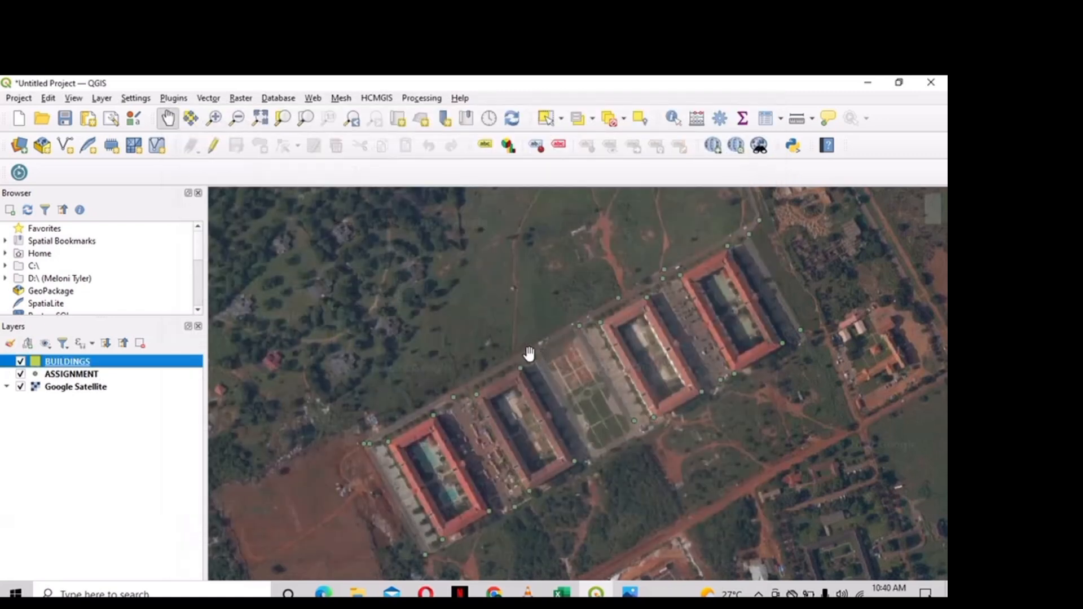
- Toggle editing on BUILDINGS, trace the leftmost block's corners, and name it NELSON
left_click(219, 153)
left_click(261, 148)
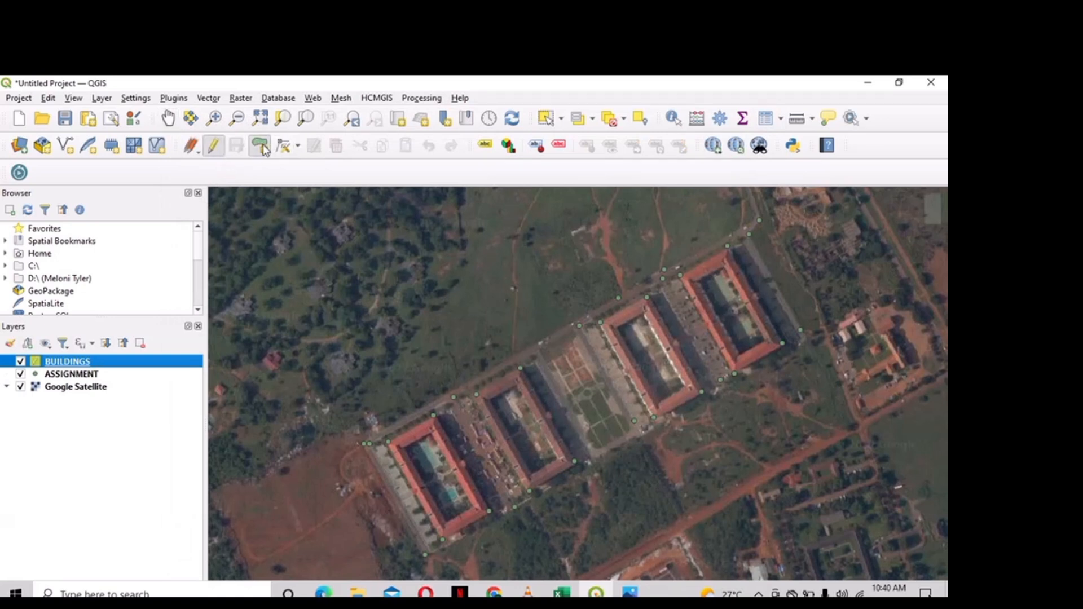
left_click(387, 442)
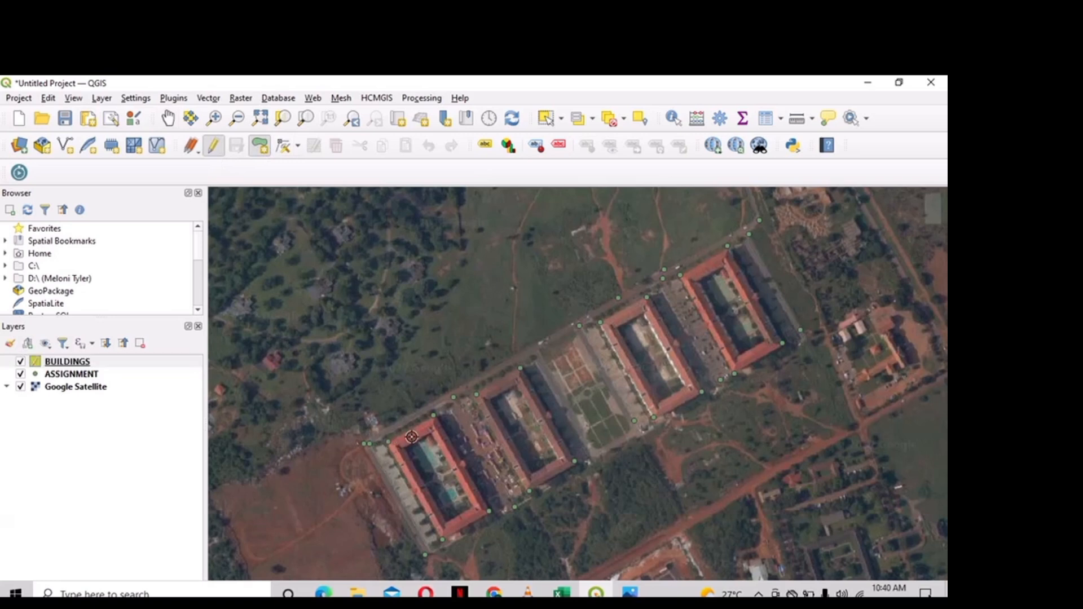
left_click(433, 416)
left_click(434, 415)
left_click(490, 512)
left_click(442, 541)
right_click(443, 542)
key("BackSpace")
key("BackSpace")
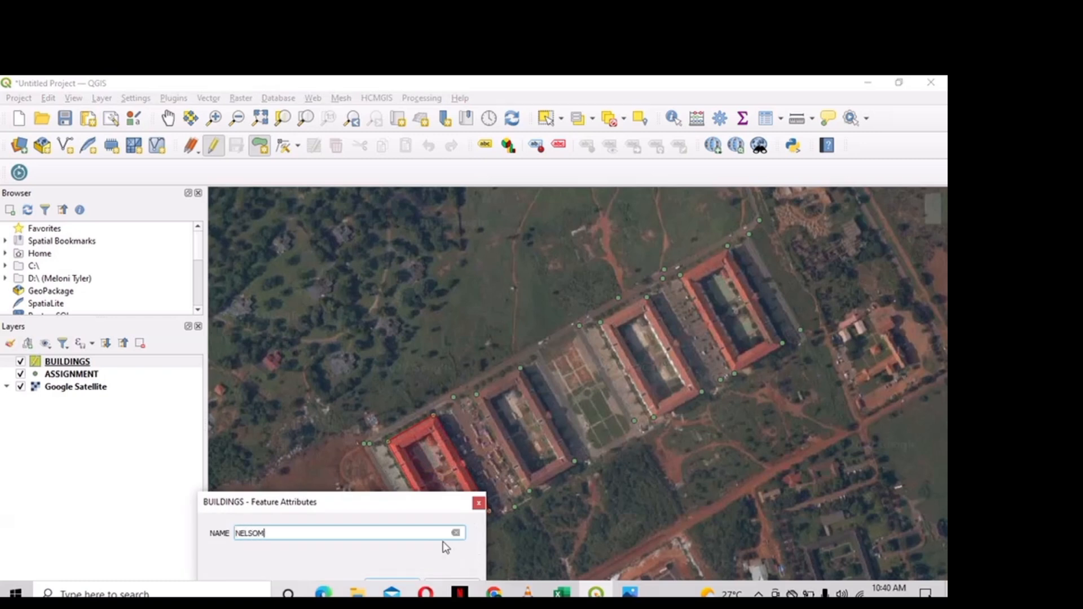
key("Return")
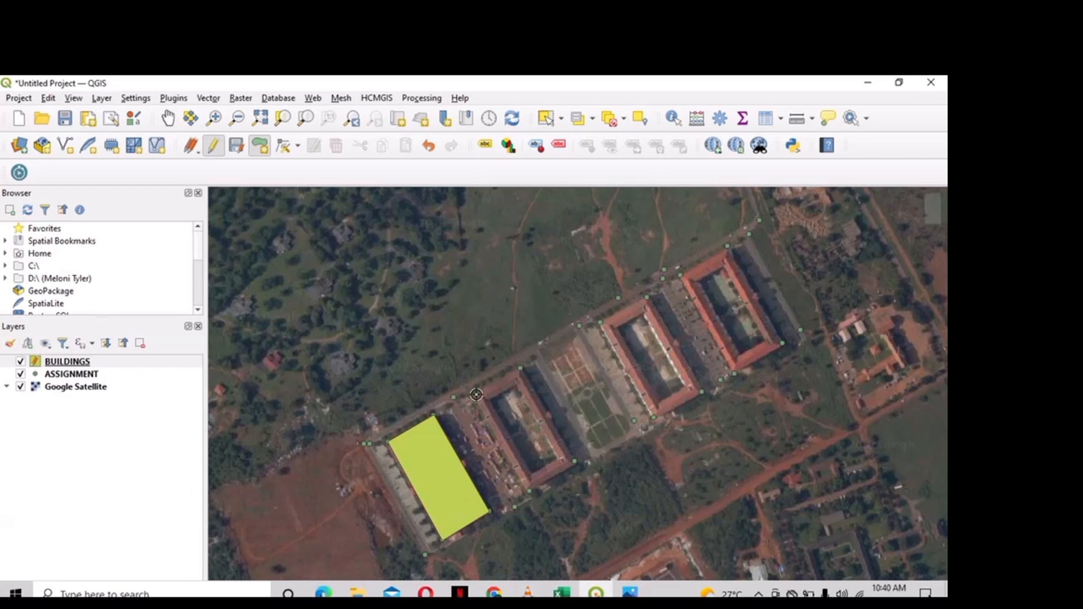
- Trace the second block as a polygon named SEY
left_click(520, 368)
key("Escape")
left_click(520, 367)
left_click(574, 461)
right_click(529, 492)
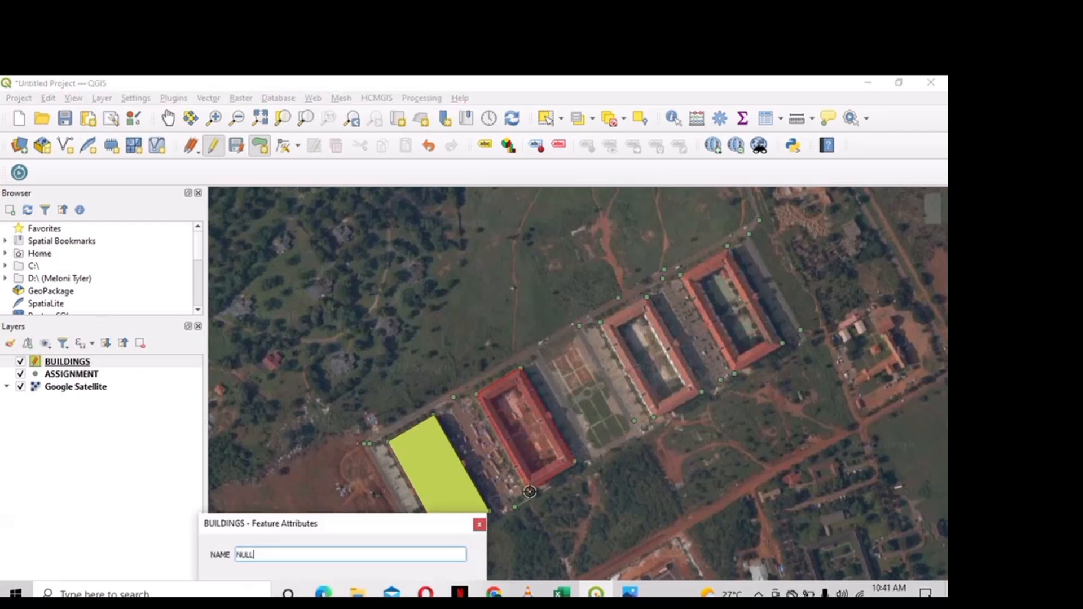
key("BackSpace")
key("BackSpace")
key("BackSpace")
key("Return")
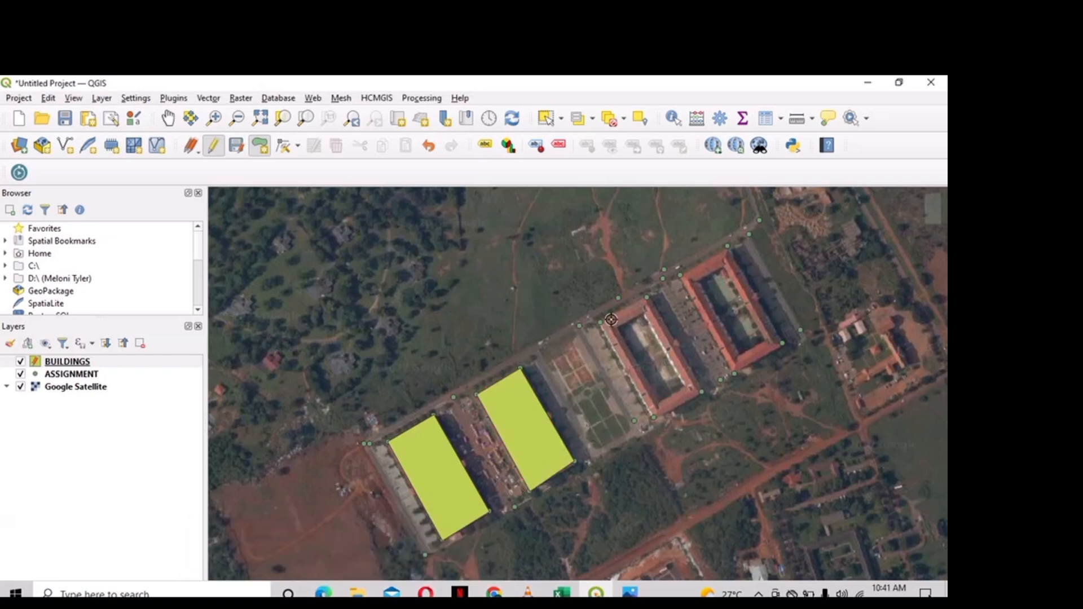
- Trace the third block as a polygon named KWAPONG
left_click(647, 297)
left_click(702, 393)
left_click(654, 418)
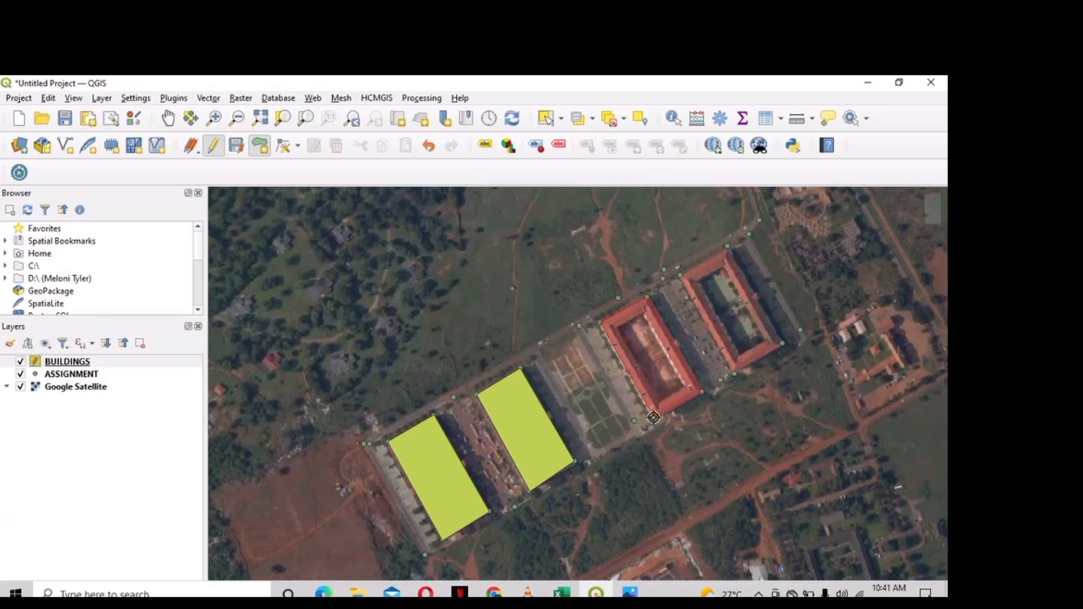
right_click(654, 418)
type("KWAPONG")
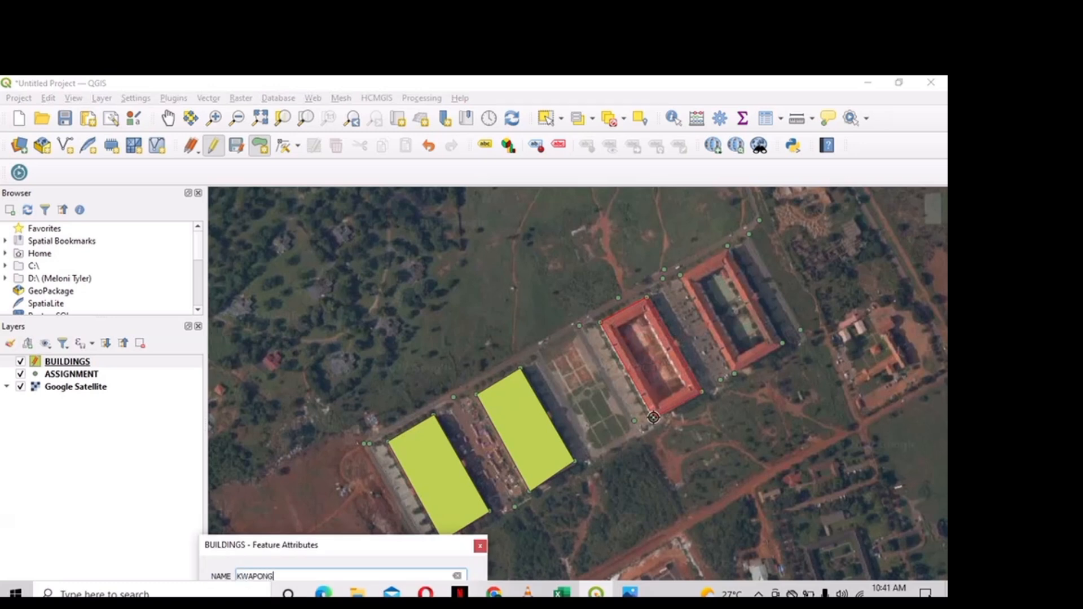
key("Return")
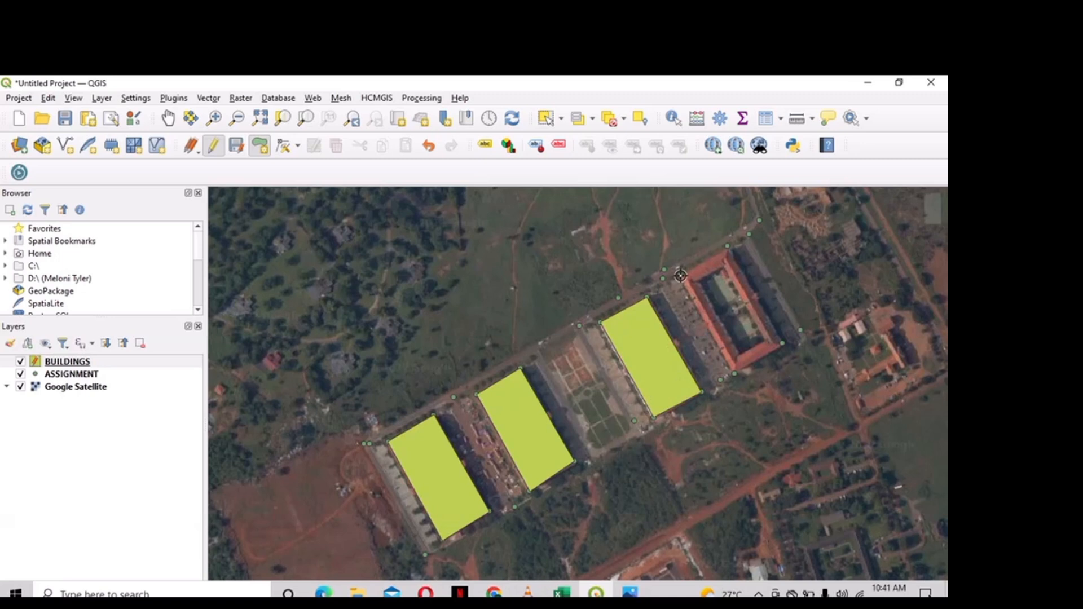
- Trace the fourth, top-right building's corners as a new BUILDINGS polygon
left_click(727, 246)
left_click(733, 250)
left_click(727, 246)
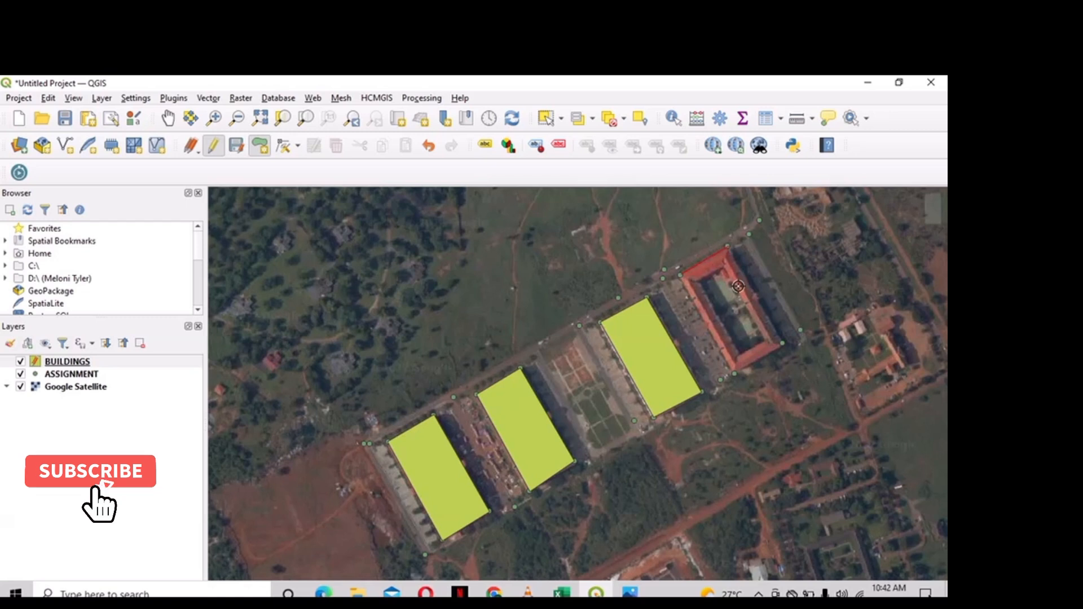
left_click(783, 343)
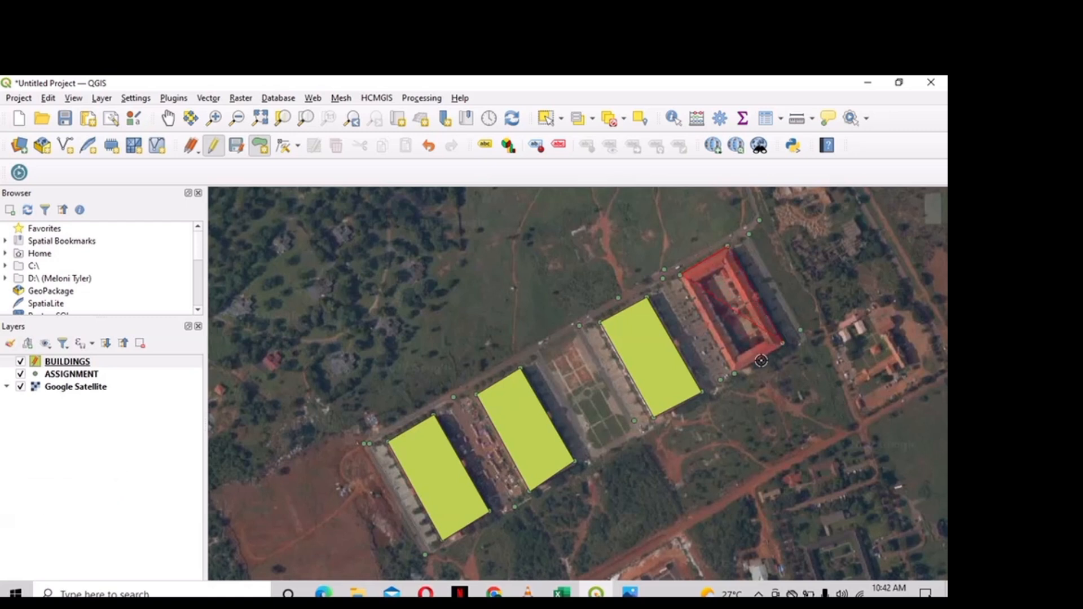
left_click(734, 374)
right_click(734, 374)
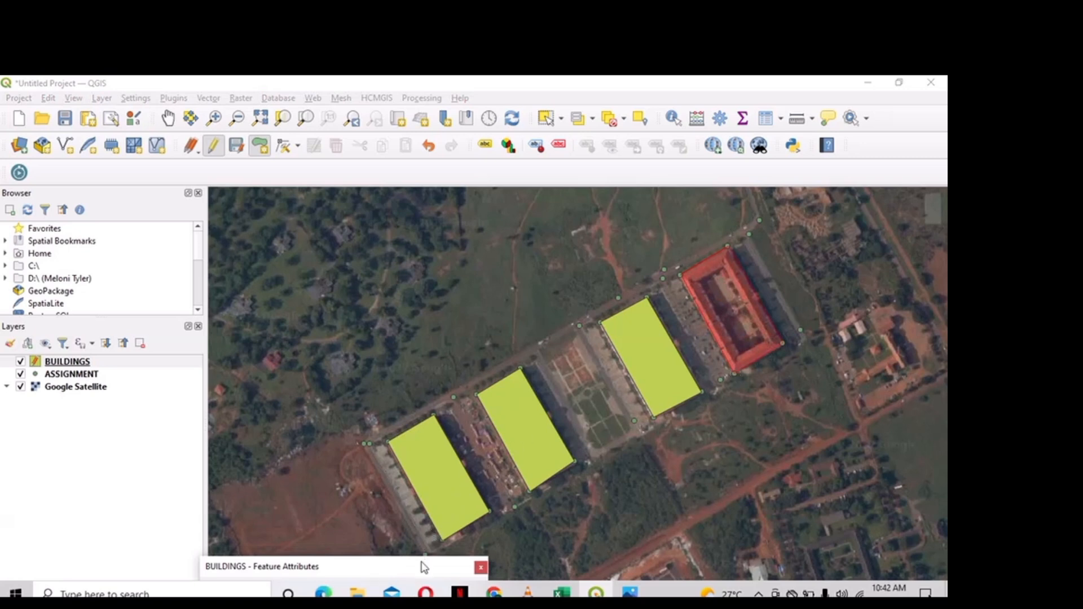
- Enter LIMANN as the building's name in the attribute form
left_click_drag(426, 564, 405, 496)
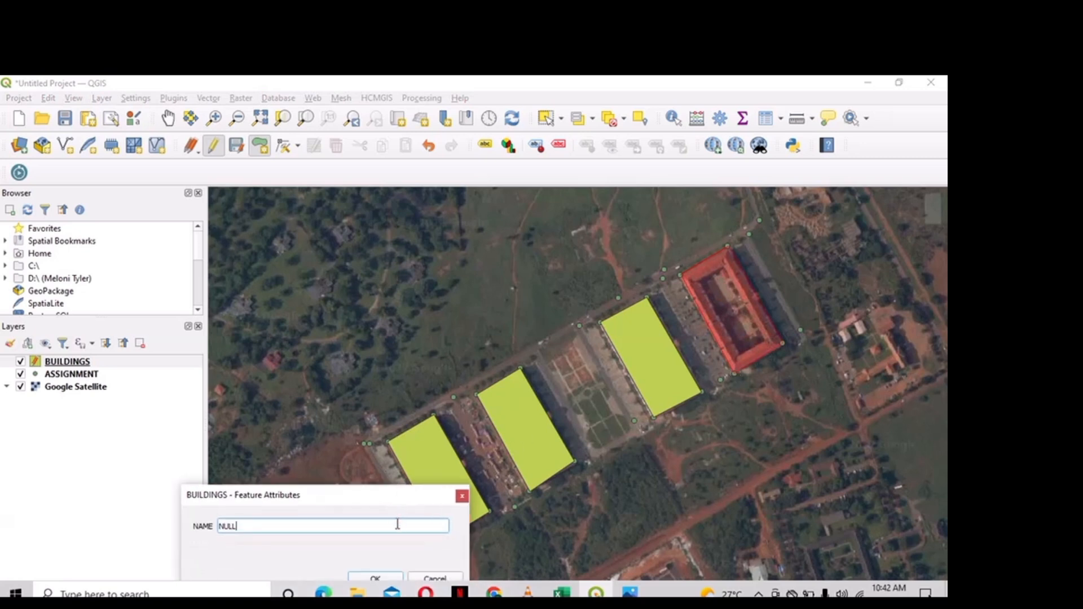
left_click(398, 524)
type("LIMANN")
key("Return")
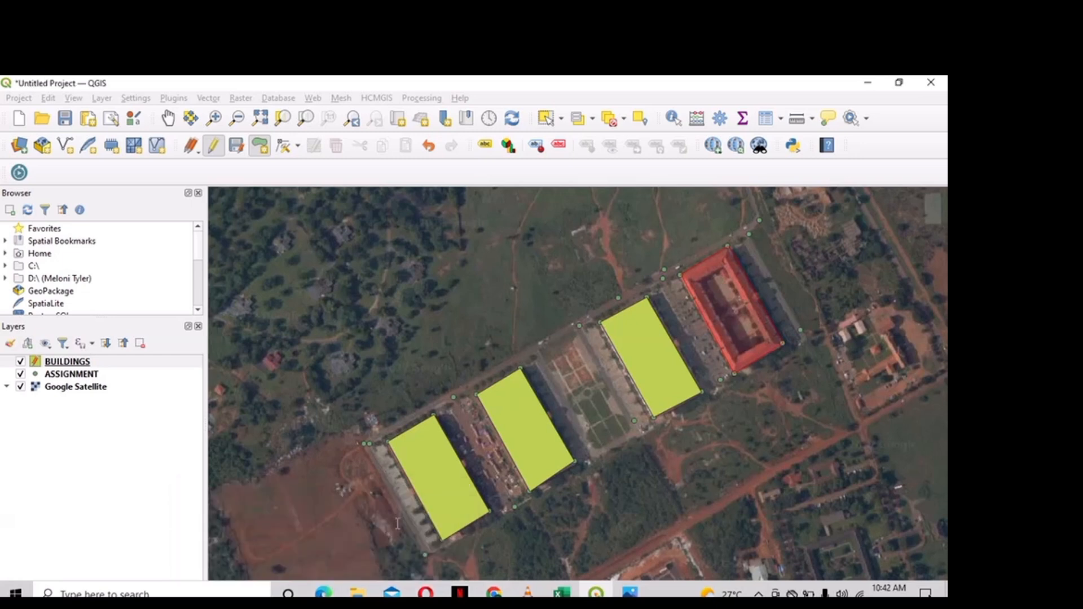
- Set the BUILDINGS layer to show single labels from NAME in Arial Black, and apply it
right_click(161, 365)
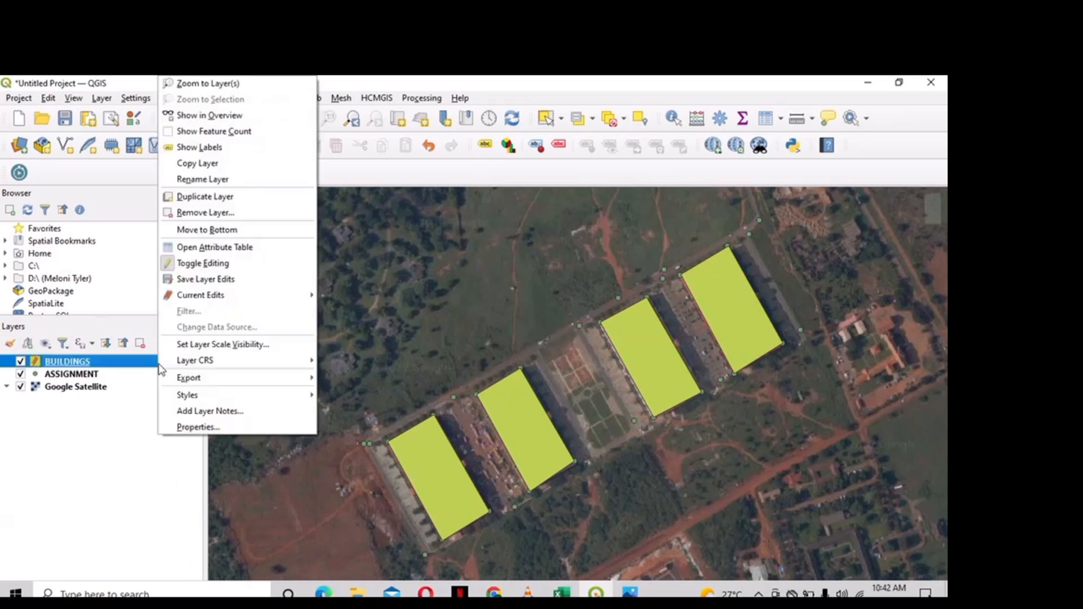
left_click(191, 427)
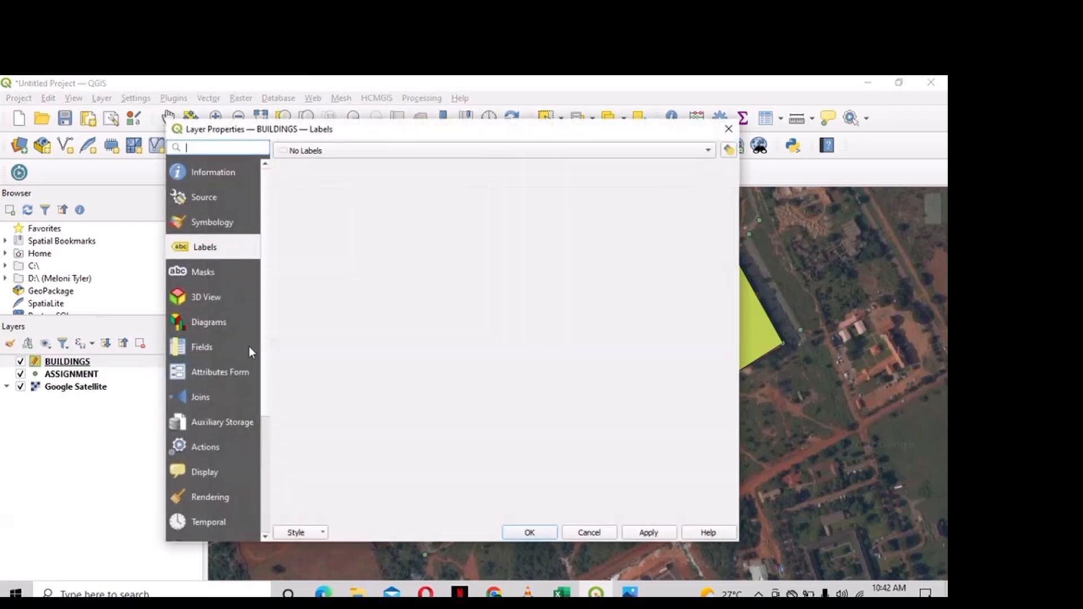
left_click(351, 150)
key("Escape")
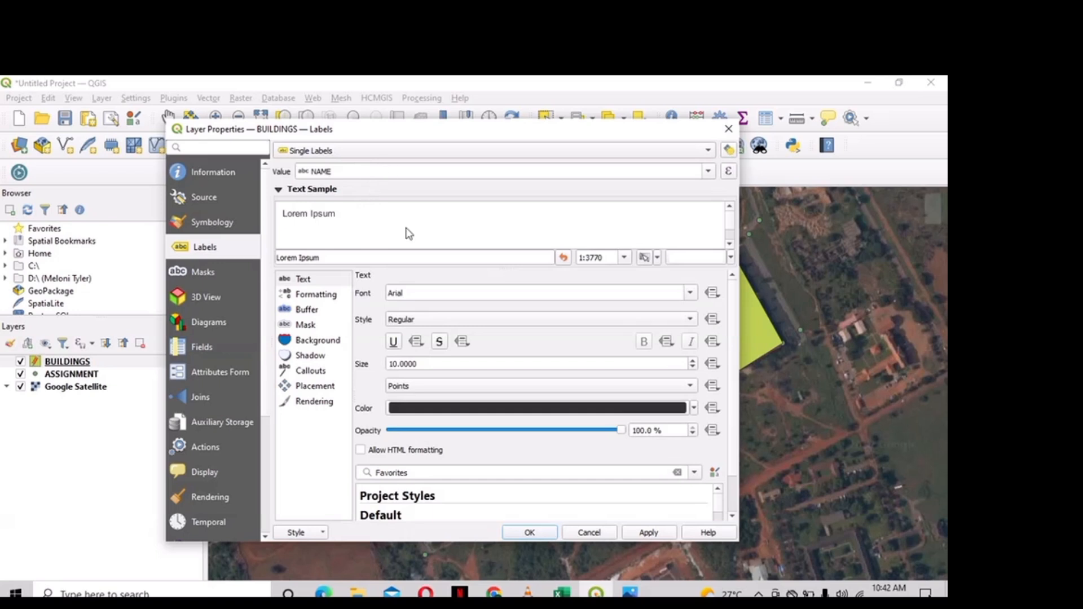
left_click(426, 293)
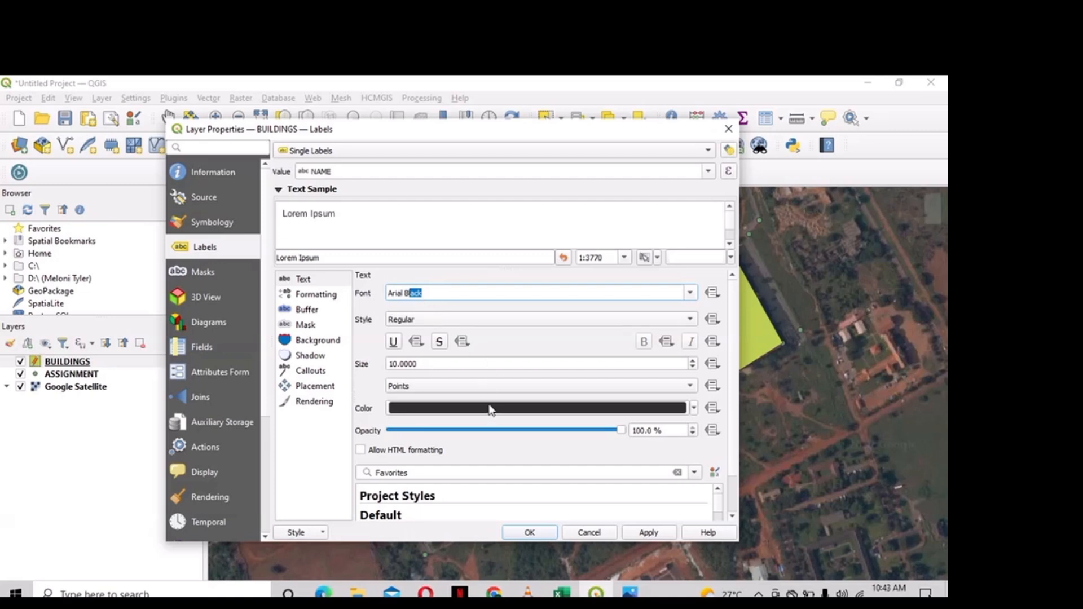
left_click(643, 536)
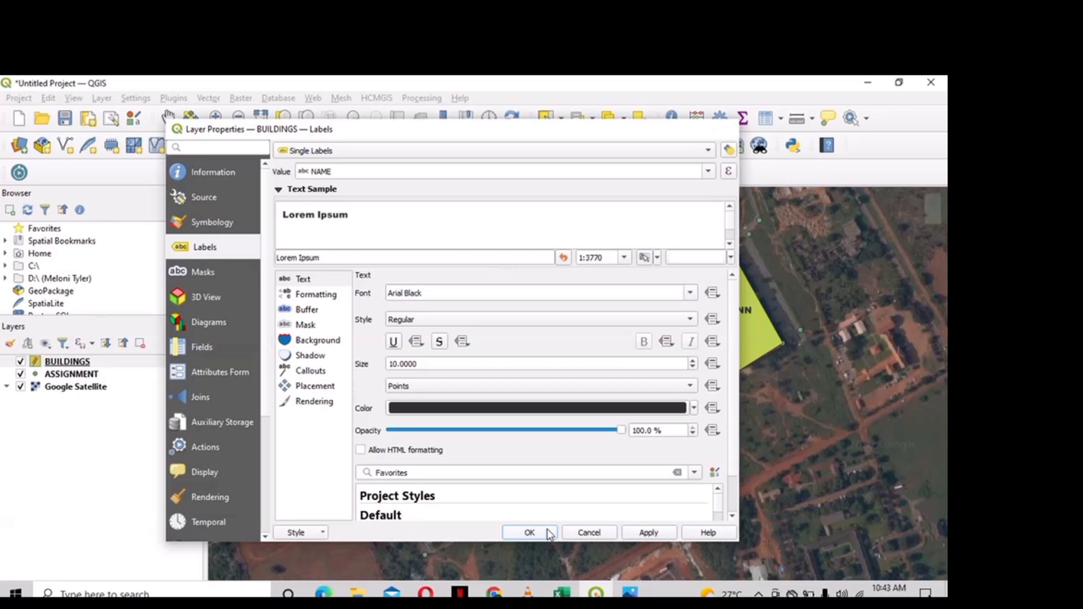
left_click(529, 533)
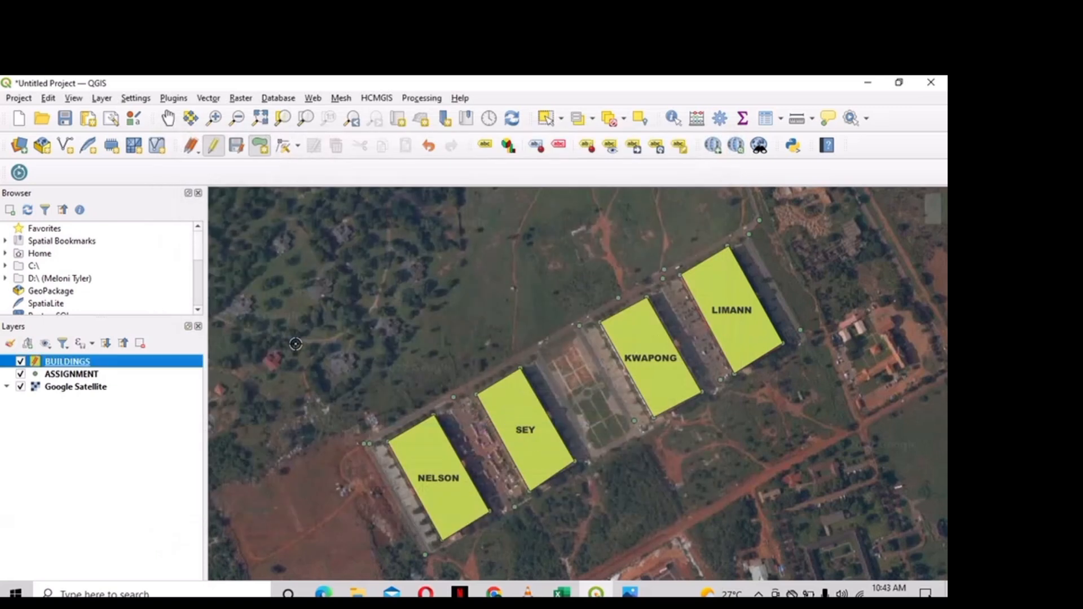
- Set up a new shapefile layer named ROADS with LineString geometry in EPSG:32630
left_click(97, 100)
mouse_move(304, 150)
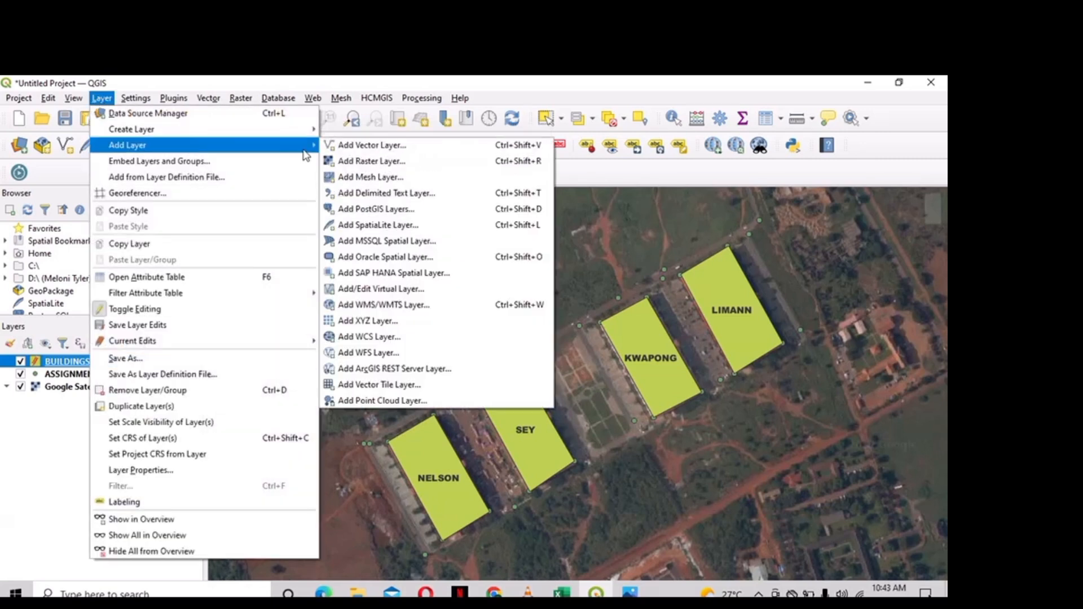
mouse_move(304, 129)
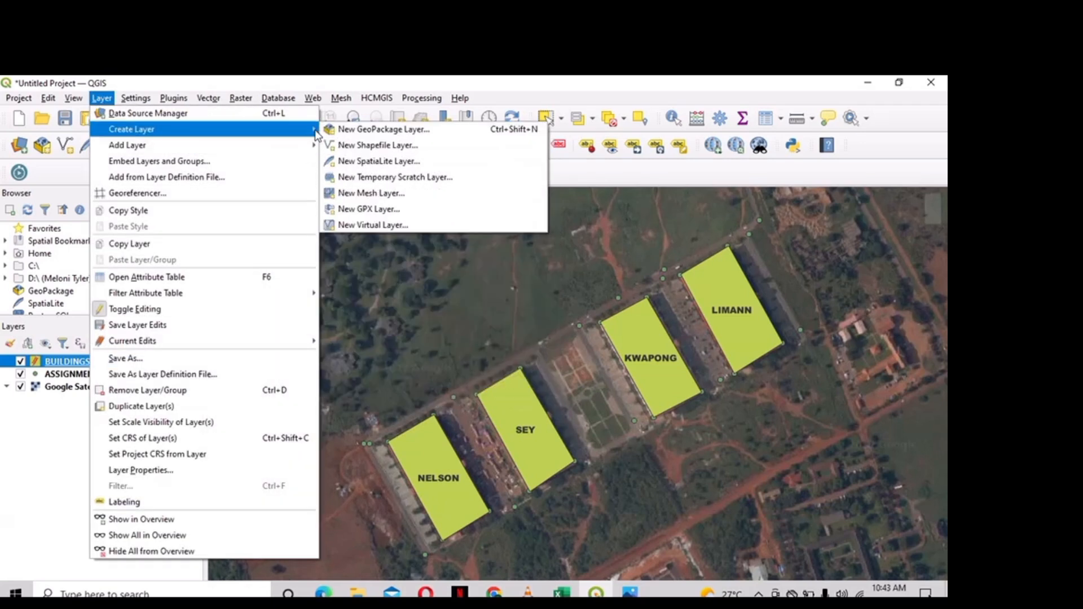
left_click(343, 146)
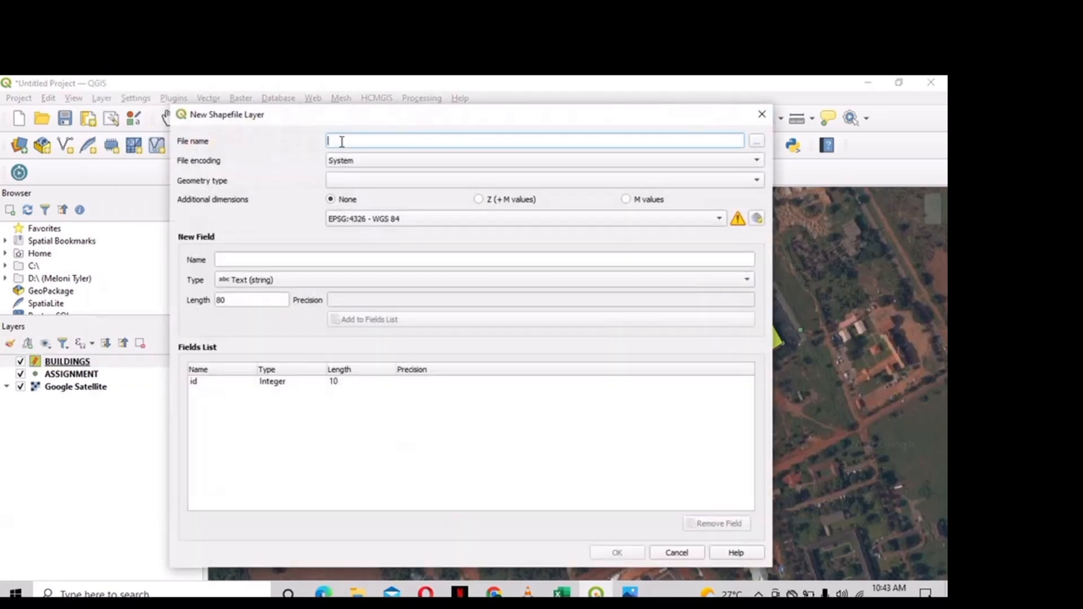
type("ROADS")
left_click(361, 179)
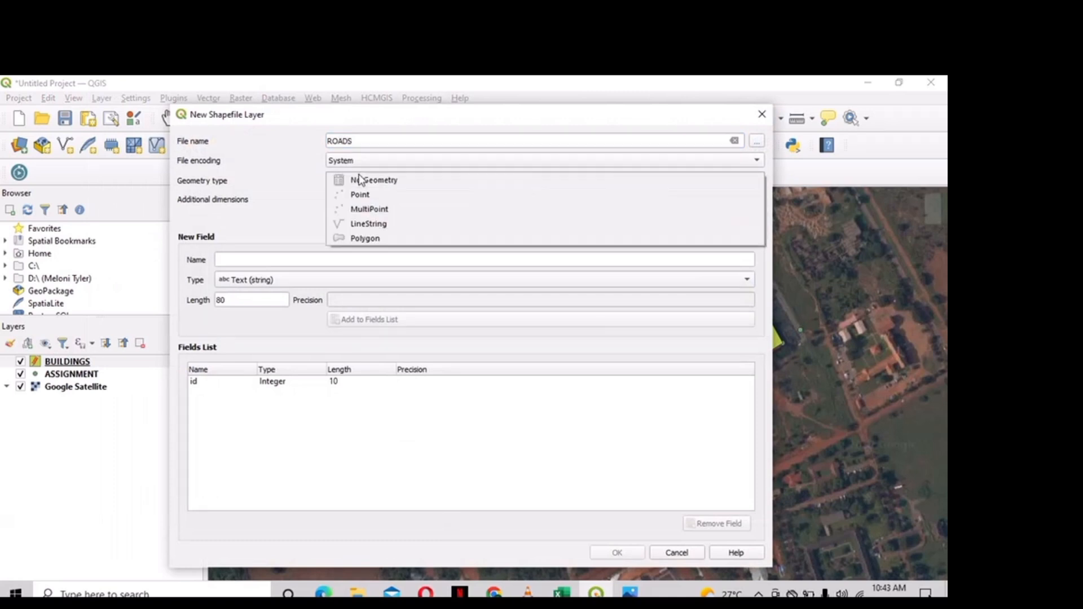
left_click(370, 225)
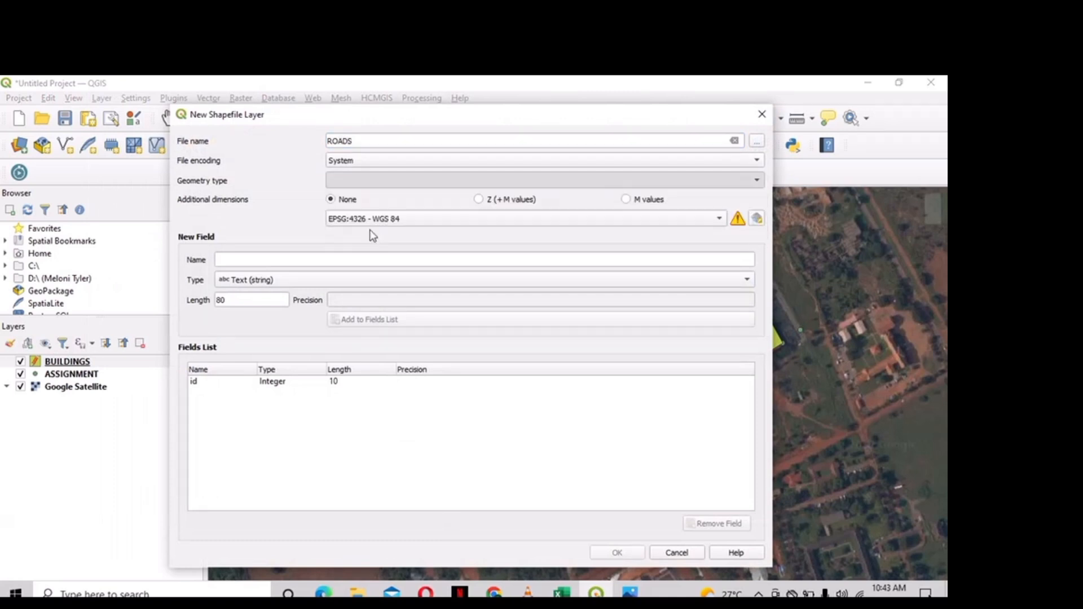
left_click(404, 220)
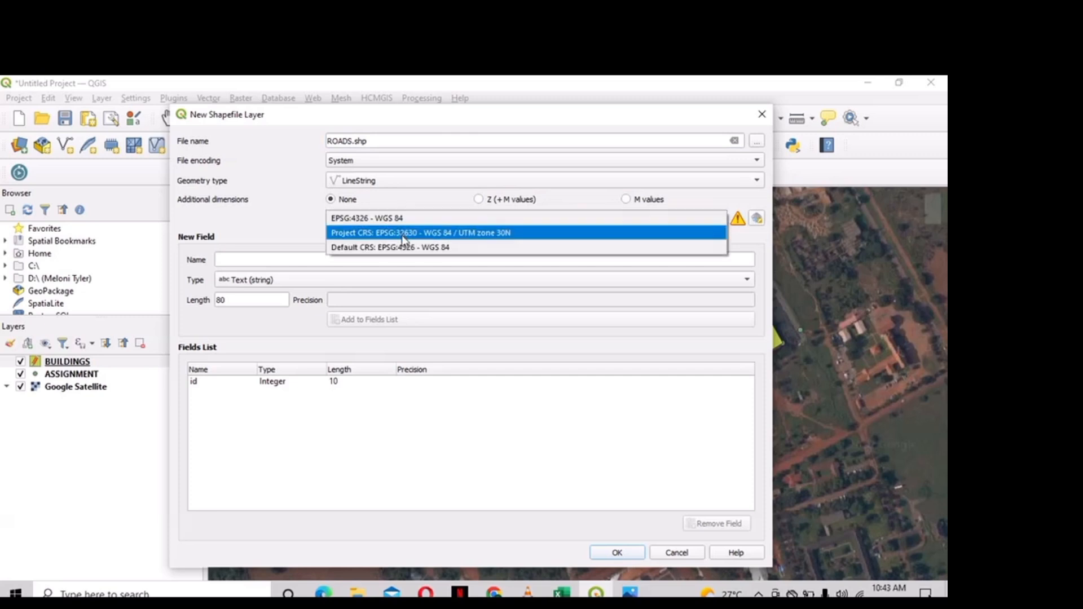
left_click(402, 235)
- Give ROADS a NAME text field, drop the default id field, and create it
left_click(388, 259)
type("NAME")
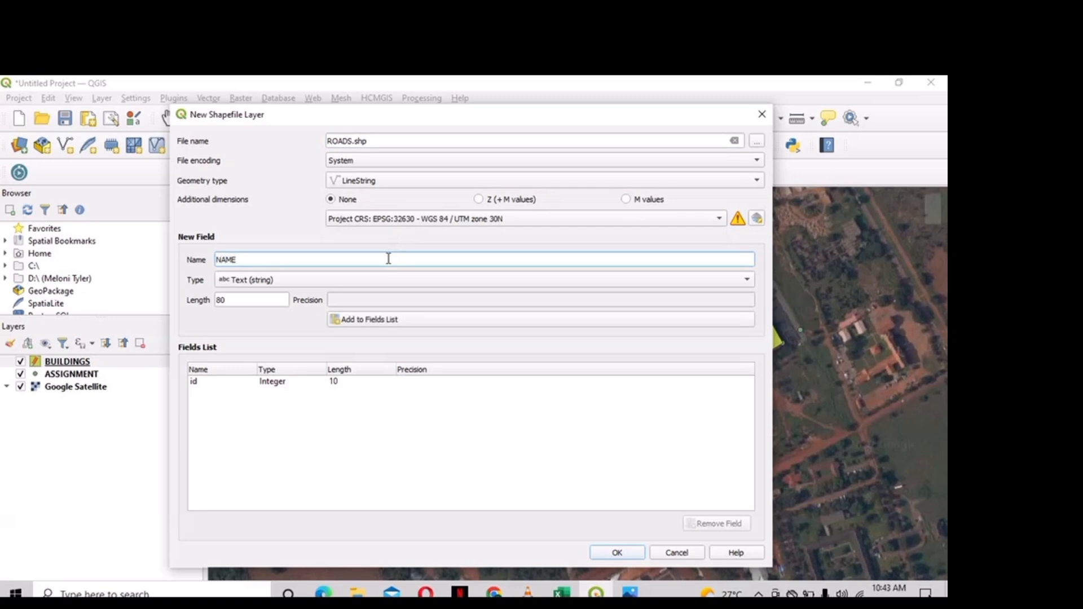
left_click(389, 320)
left_click(352, 382)
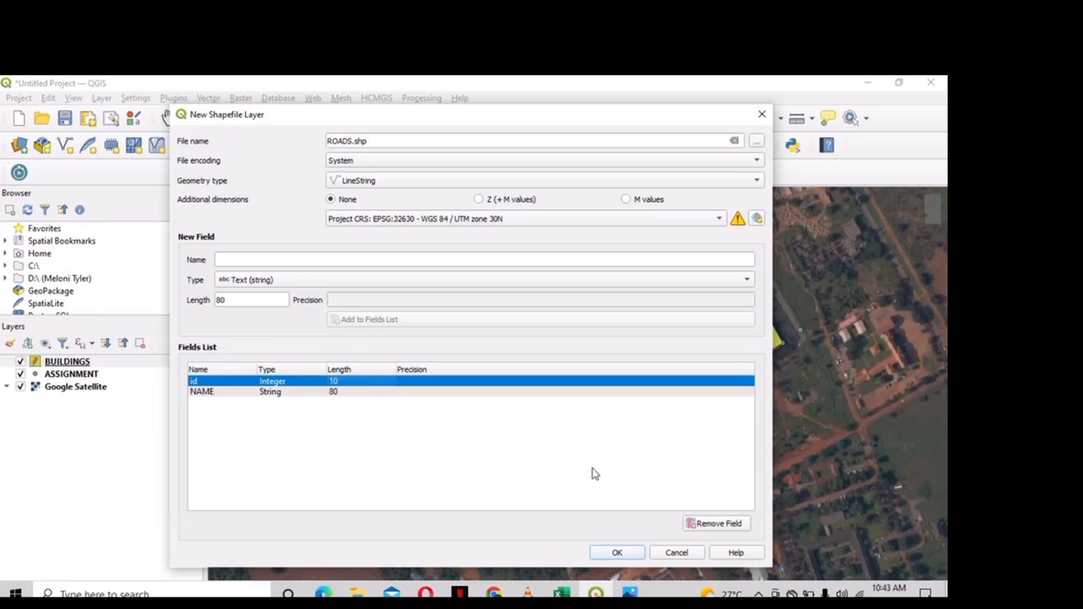
left_click(705, 525)
left_click(615, 553)
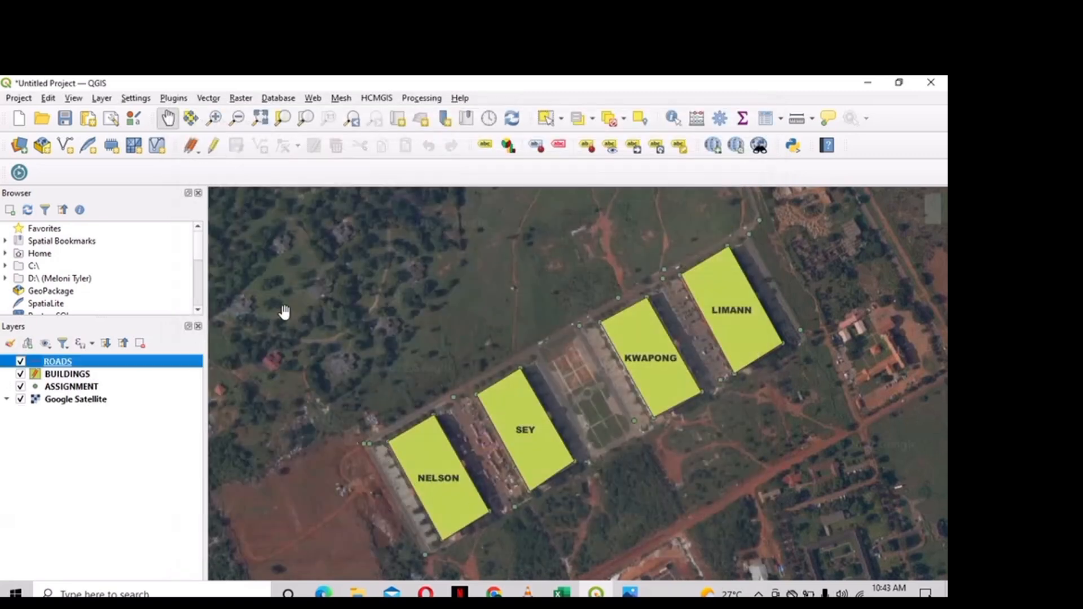
- Draw the JUBILEE LINK road in ROADS along the building fronts and north past them
left_click(215, 153)
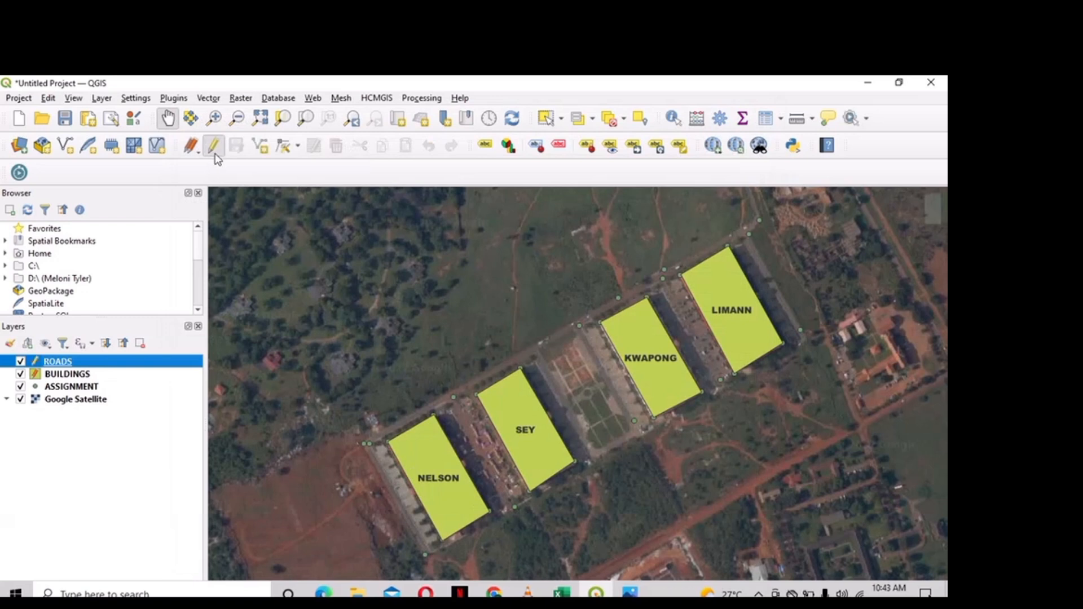
left_click(261, 149)
left_click(425, 555)
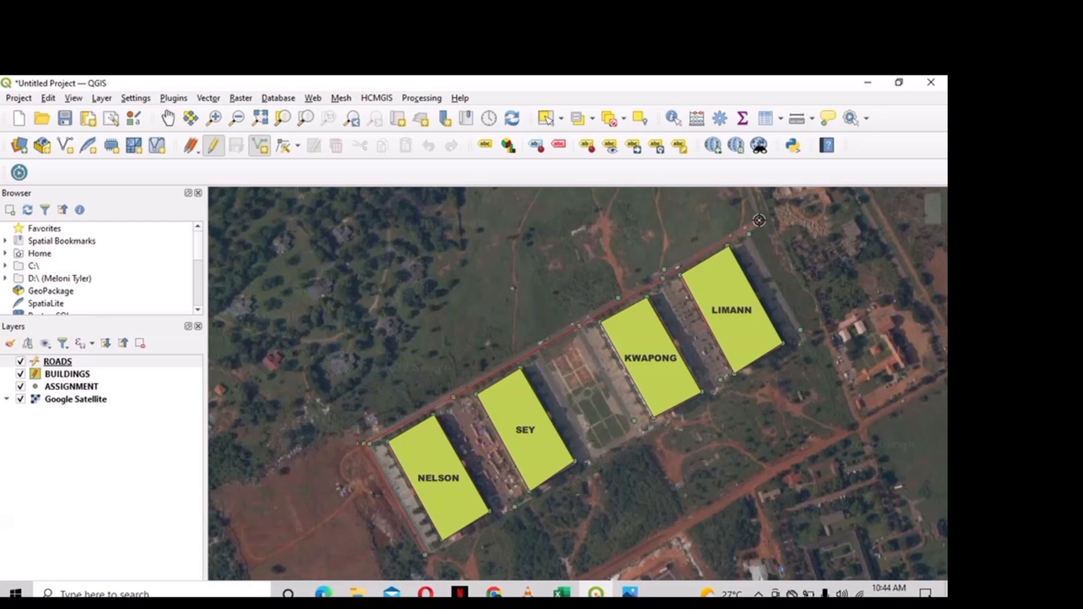
key("Up")
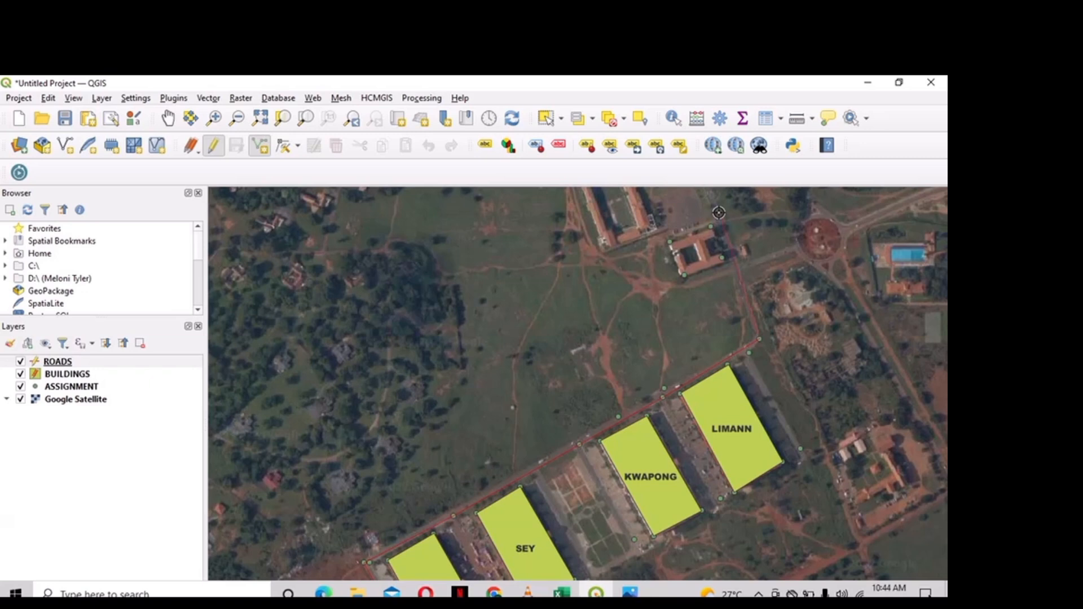
right_click(718, 213)
key("BackSpace")
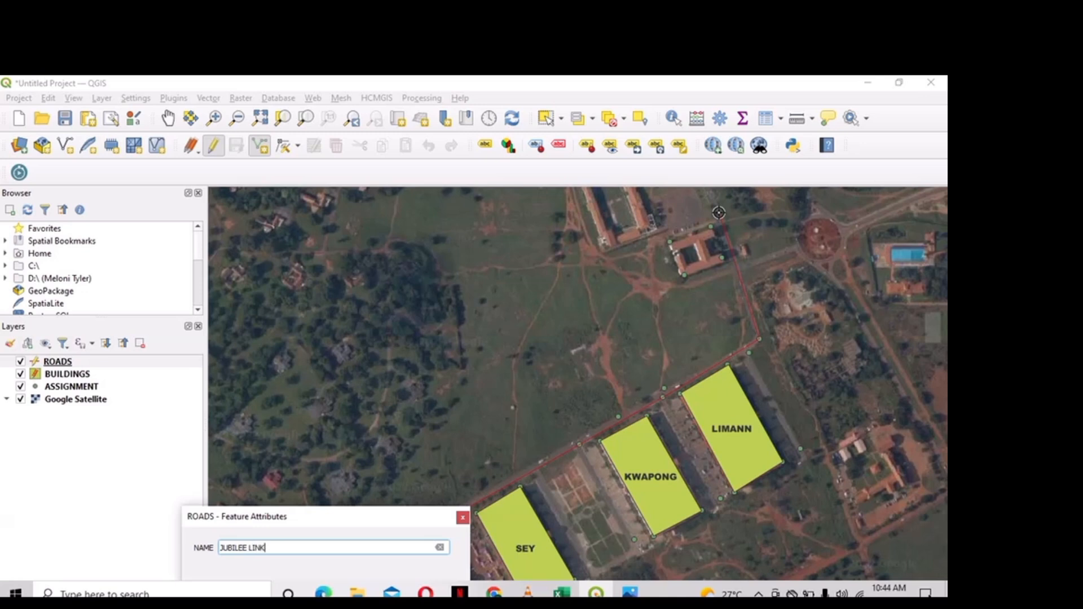
key("Return")
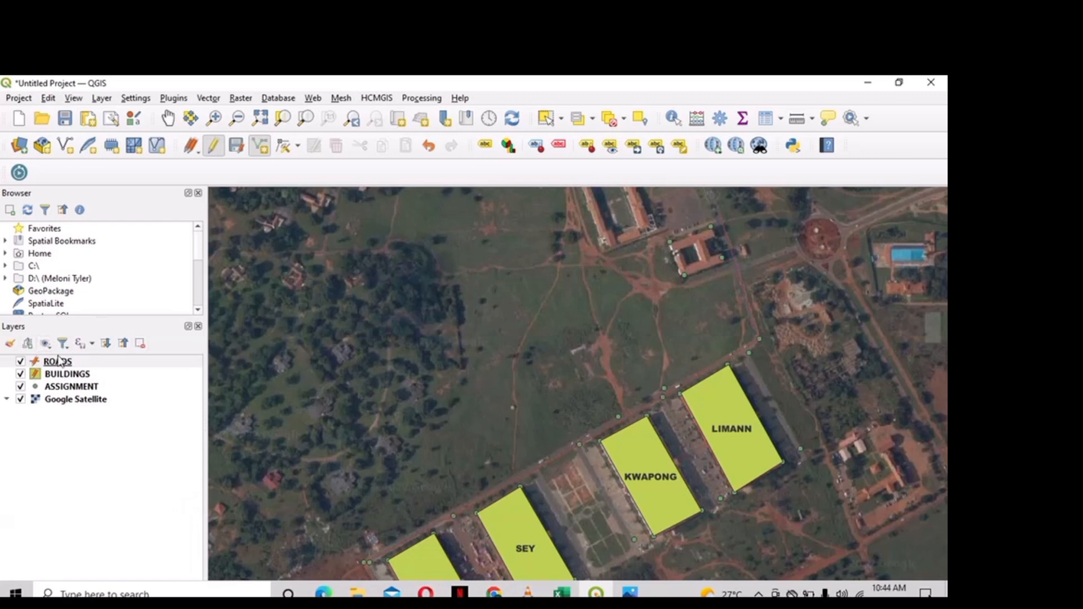
- Style the ROADS line with the white 'topo road' symbol at 2.06 mm width
left_click(77, 364)
right_click(76, 364)
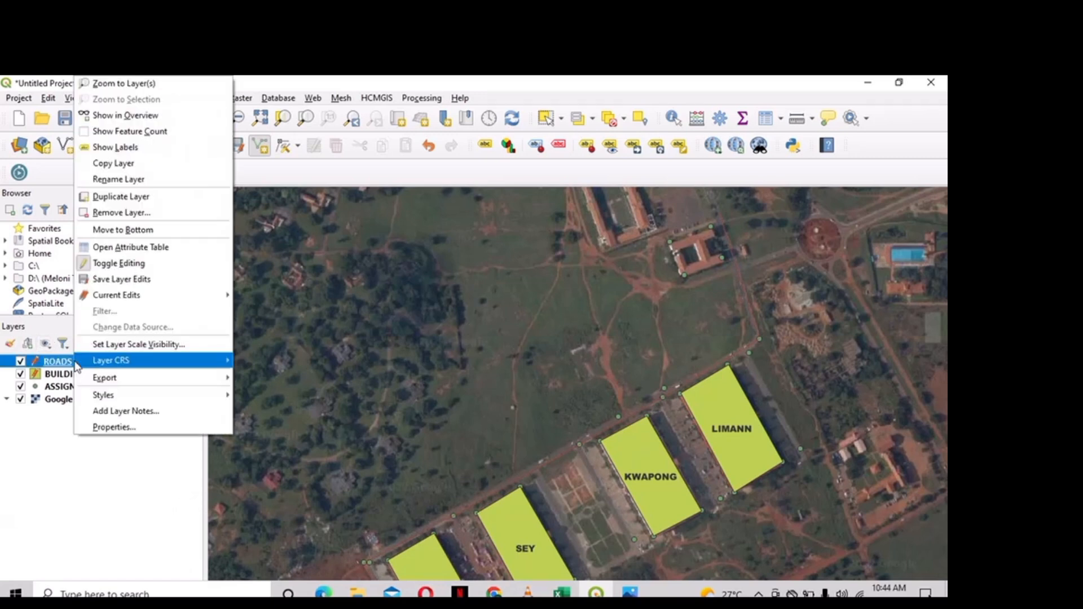
mouse_move(77, 366)
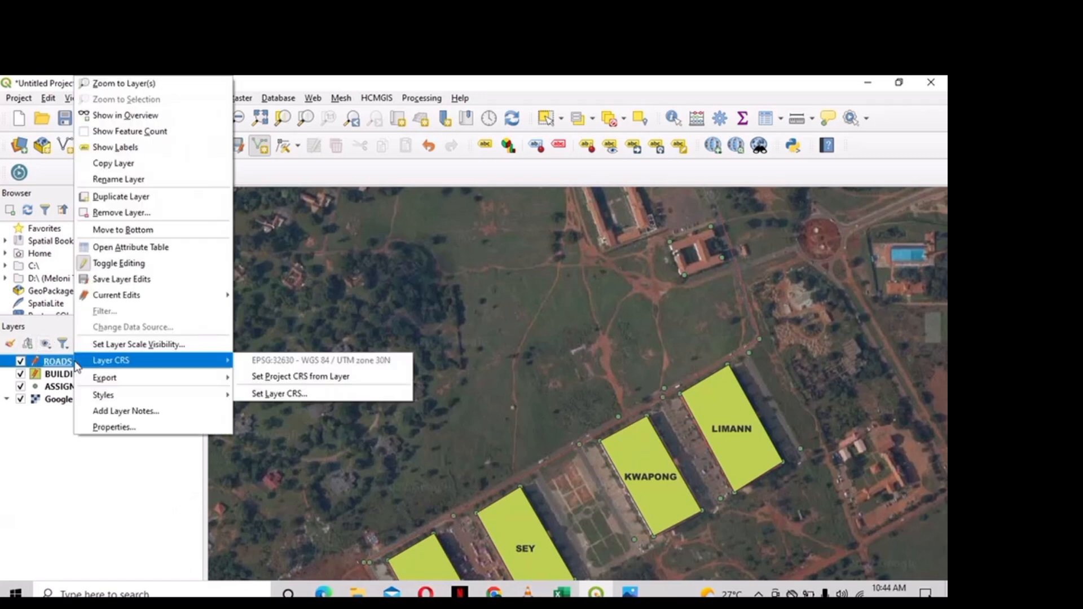
left_click(97, 428)
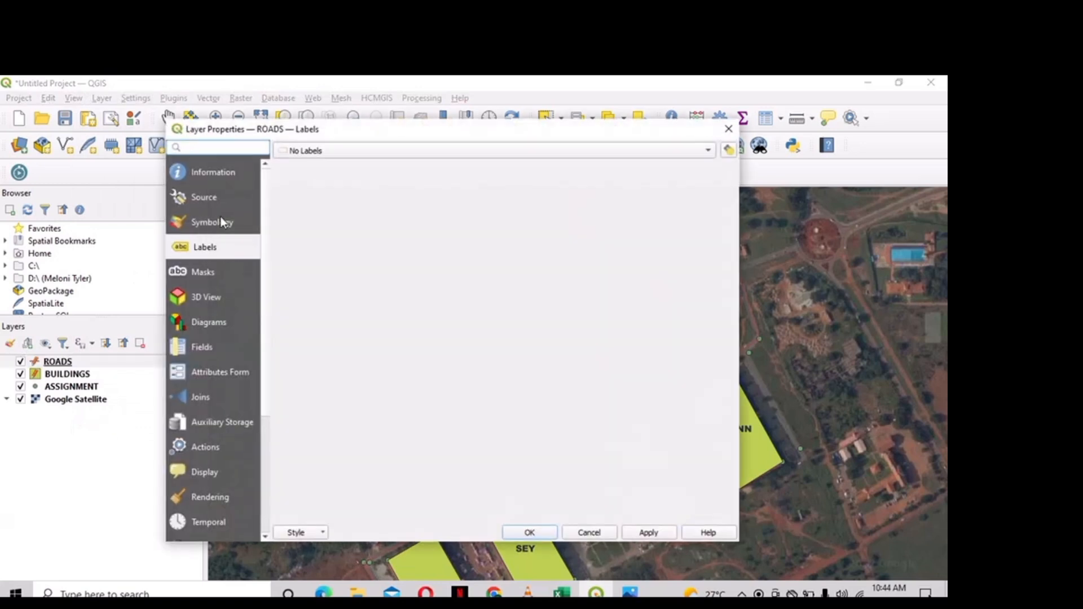
left_click(220, 219)
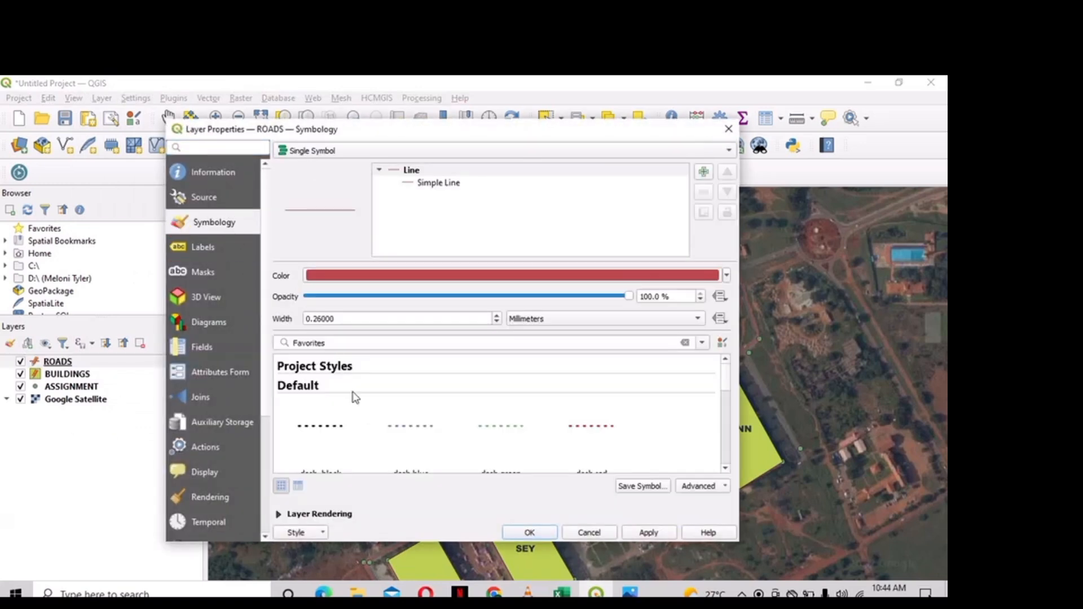
scroll(370, 430, "down", 5)
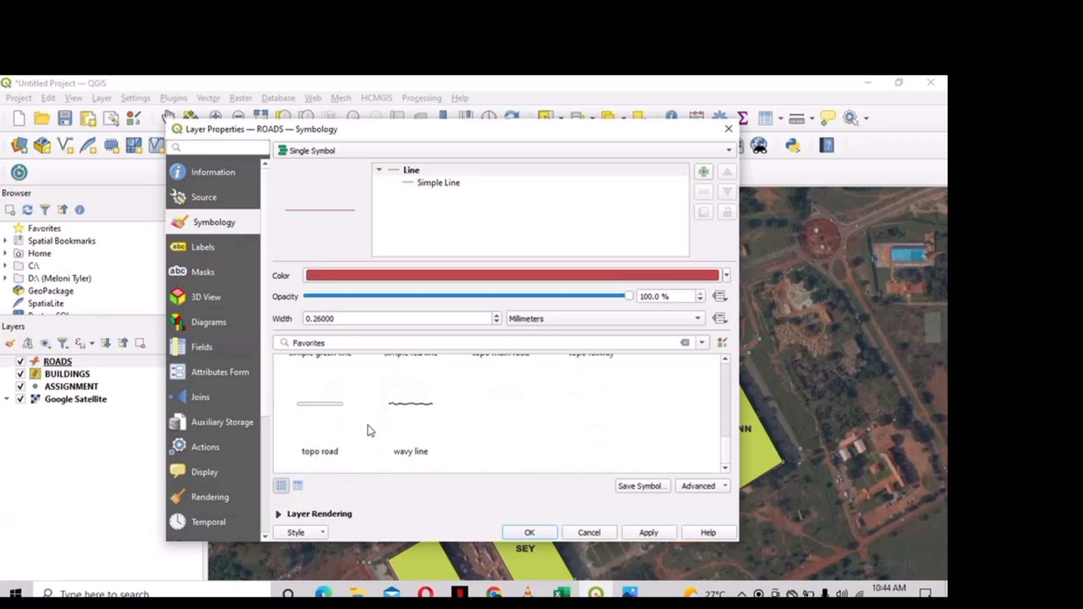
left_click(332, 410)
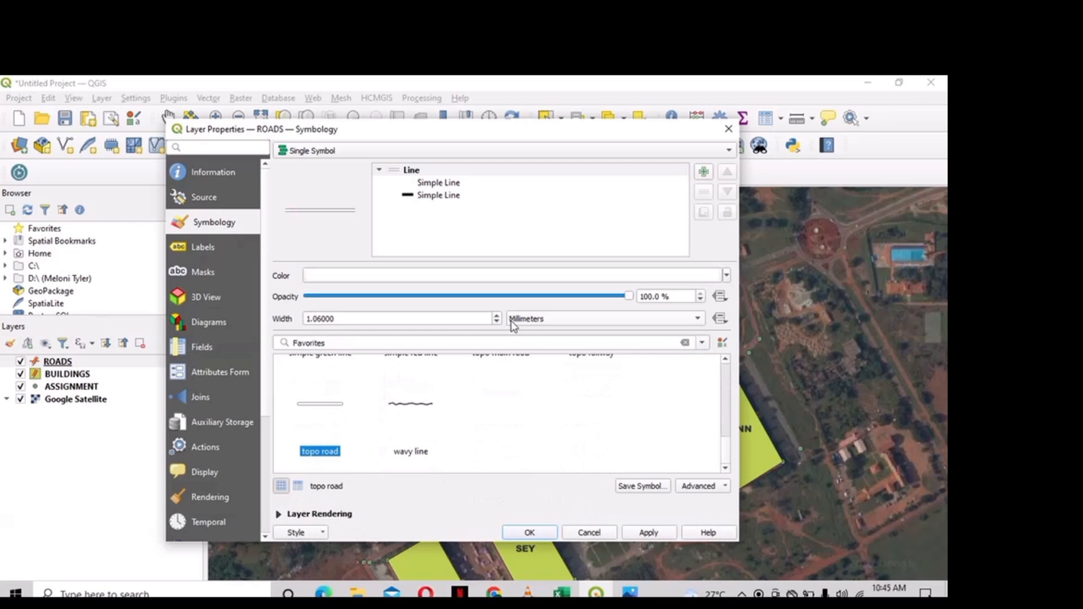
scroll(497, 318, "up", 4)
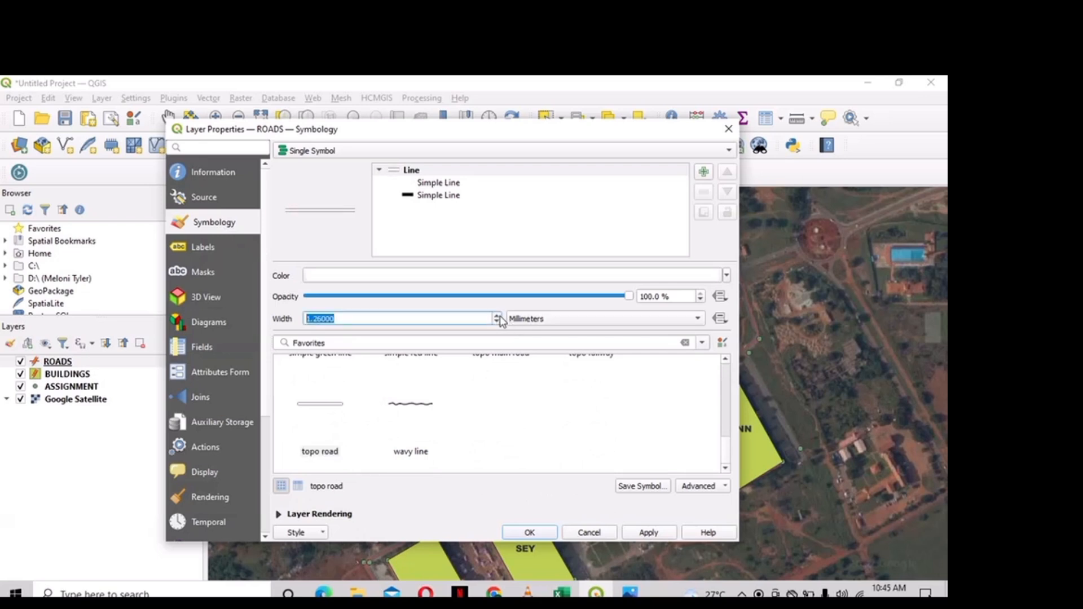
scroll(500, 320, "up", 1)
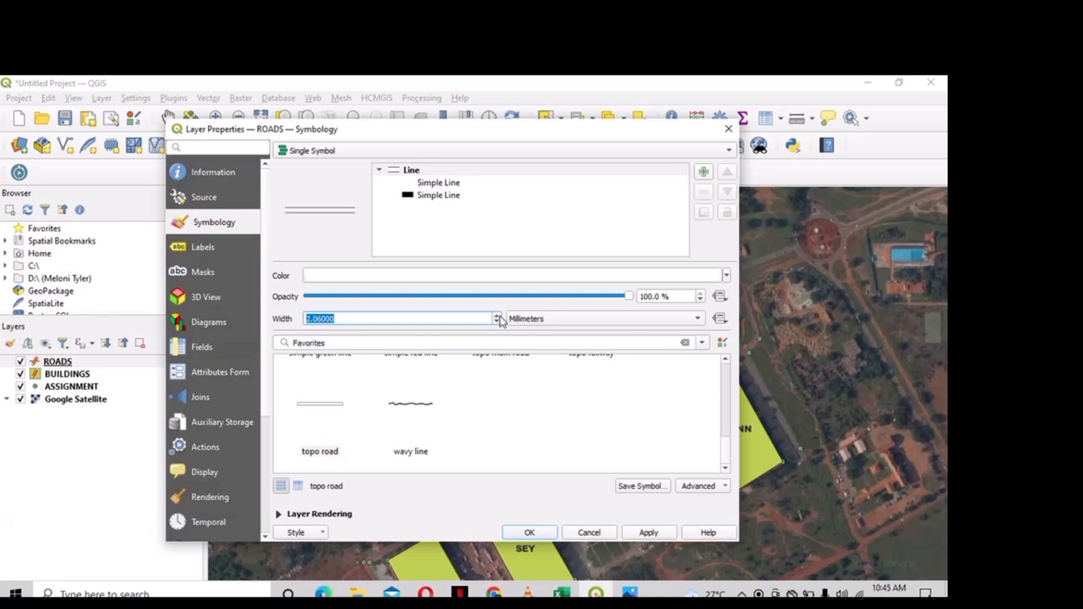
left_click(644, 534)
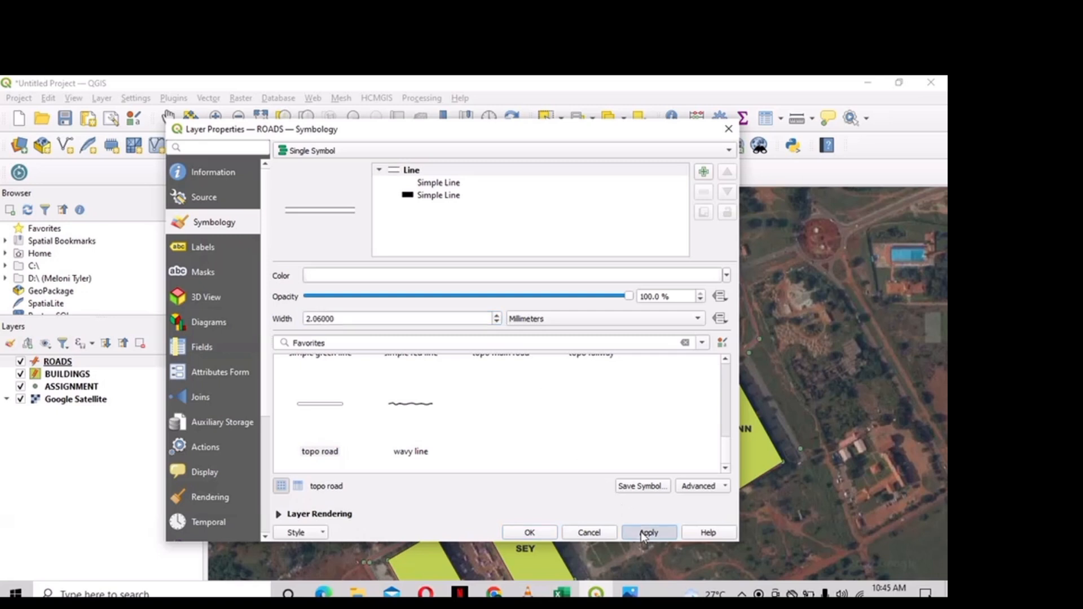
left_click(544, 534)
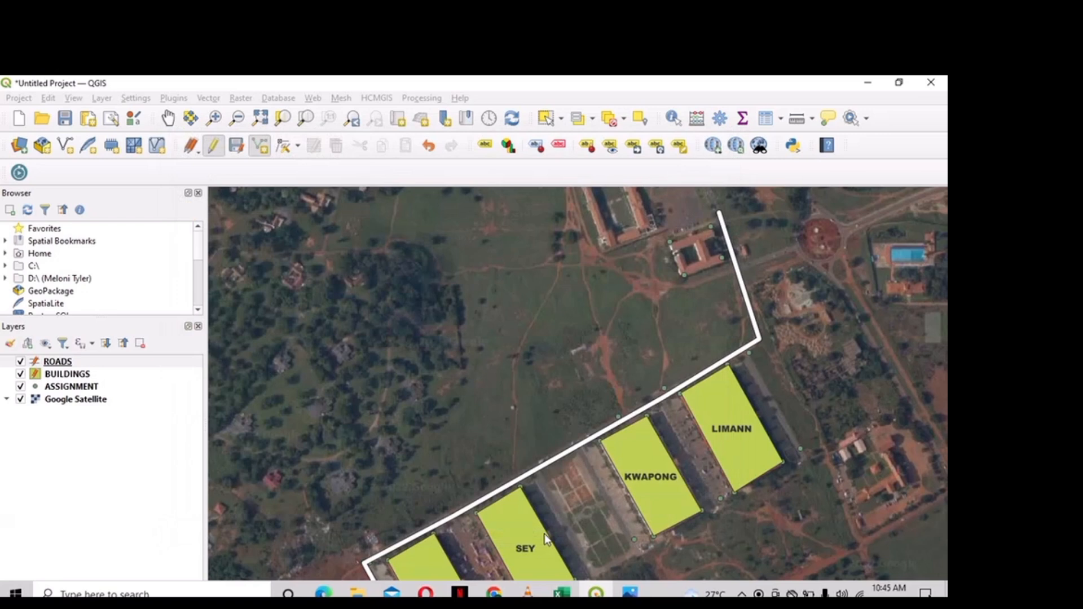
- Reopen the ROADS layer properties at the Labels page
right_click(197, 368)
left_click(236, 426)
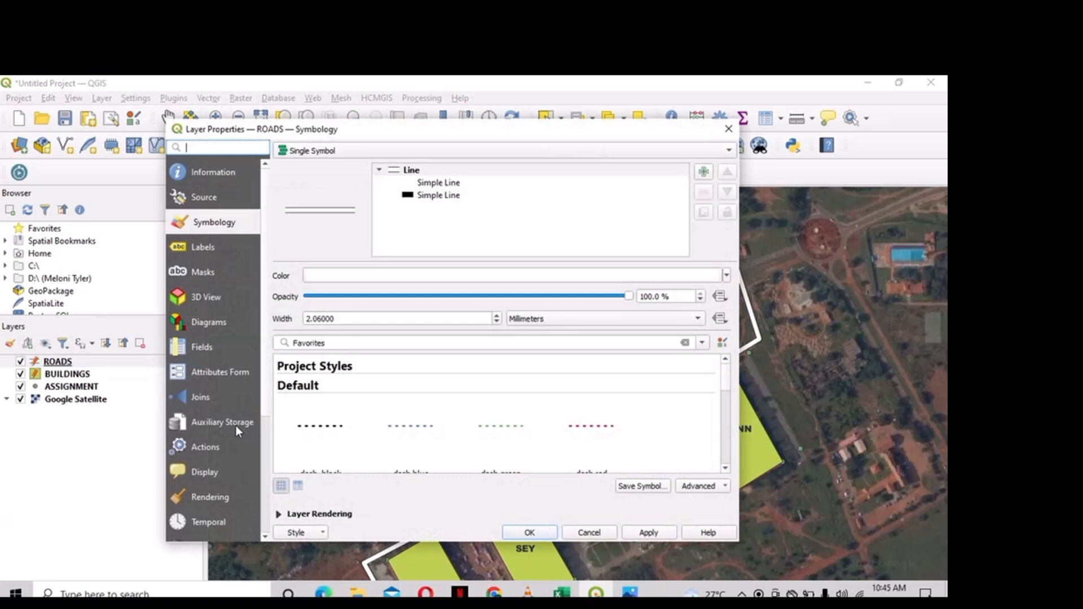
scroll(412, 459, "down", 5)
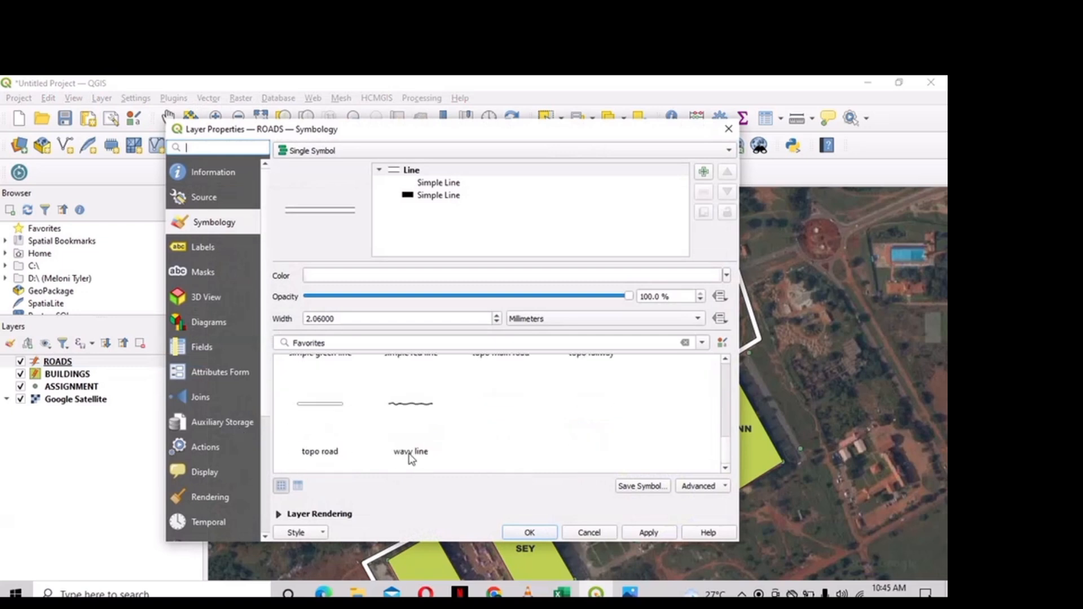
left_click(215, 248)
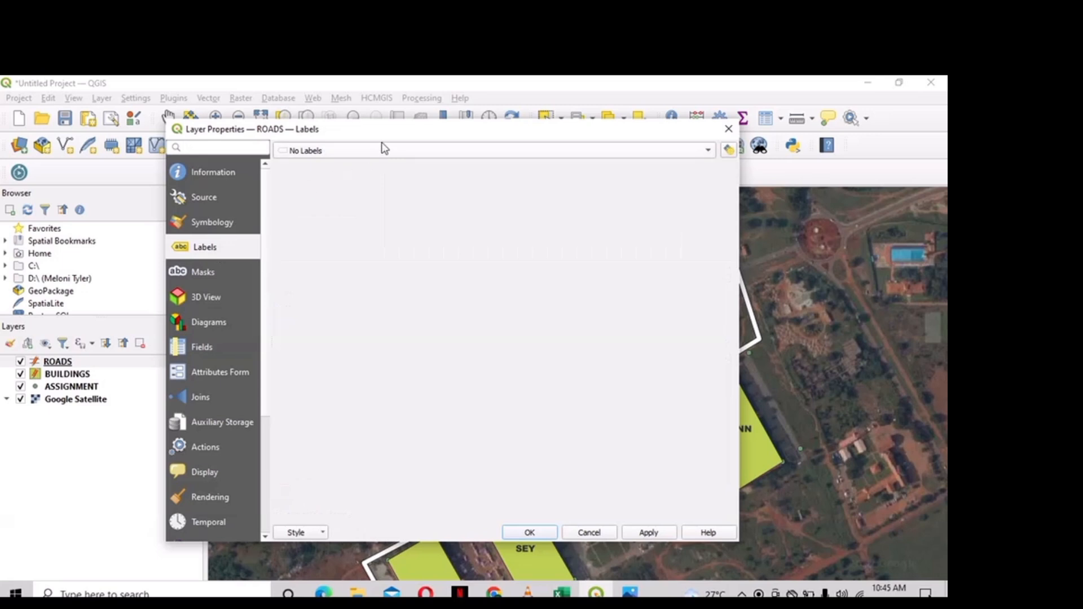
- Switch ROADS to Single Labels by NAME in Arial Black and apply
left_click(382, 152)
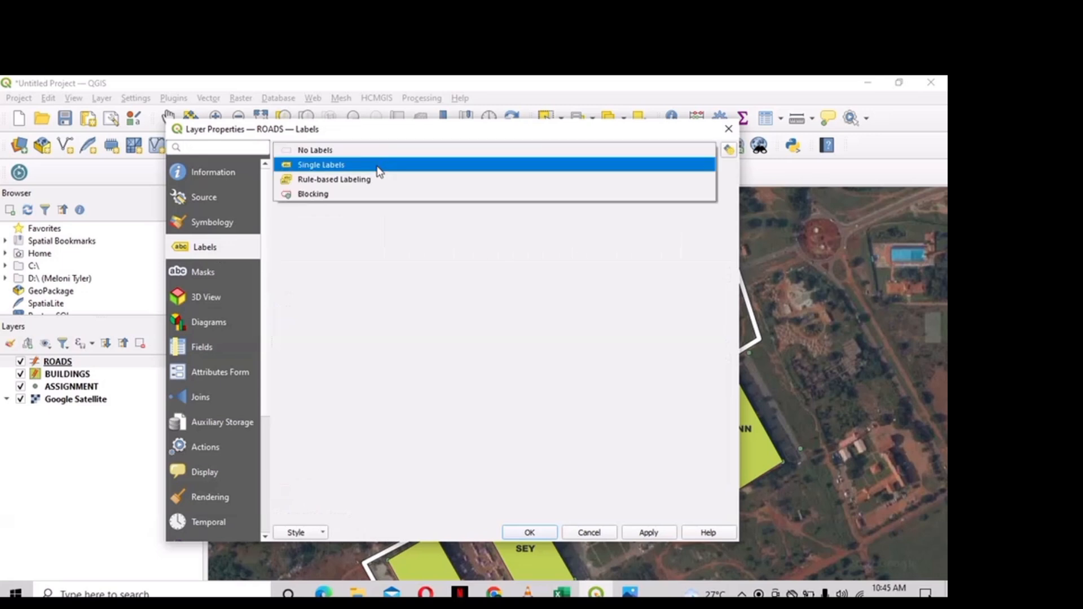
left_click(377, 165)
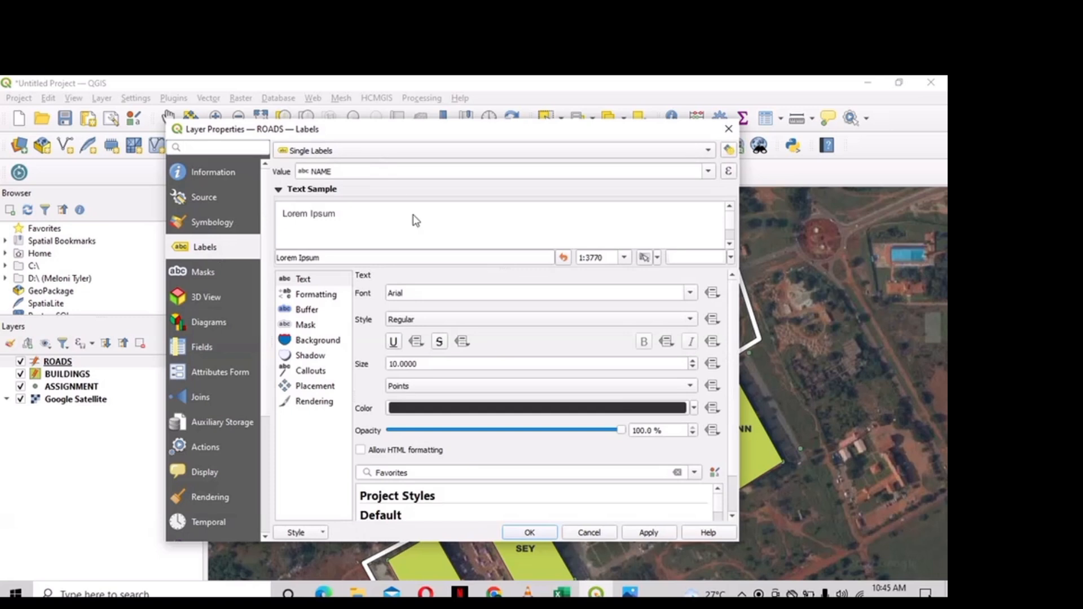
left_click(443, 294)
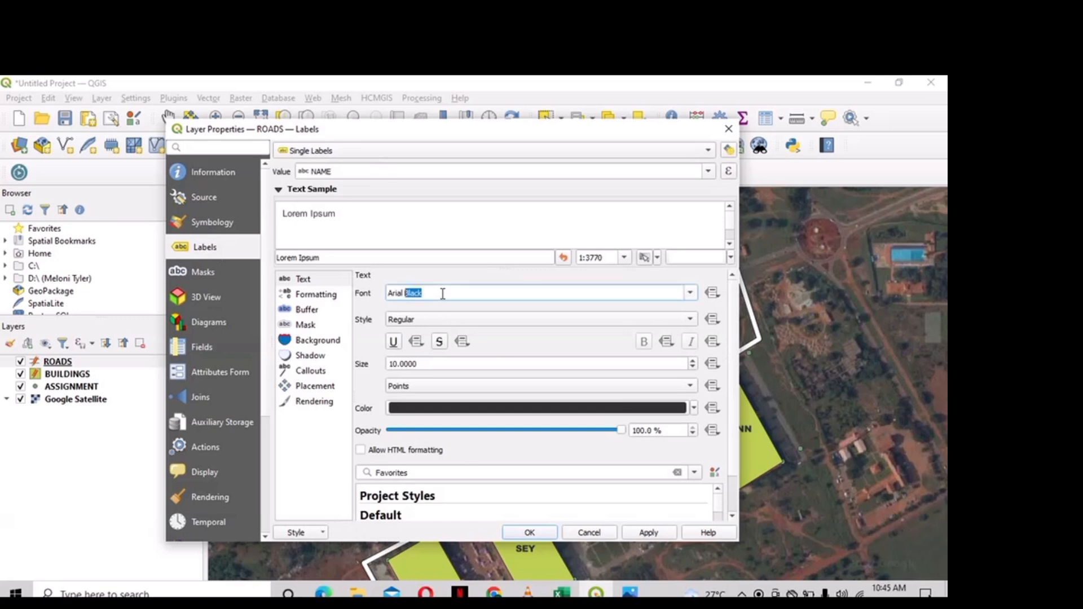
left_click(655, 533)
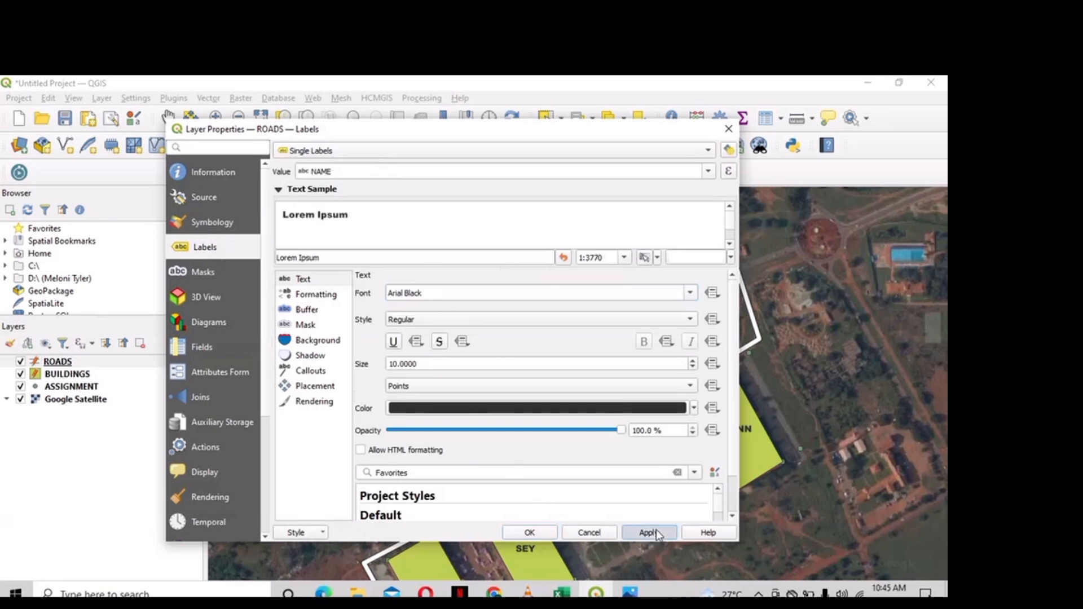
left_click(543, 535)
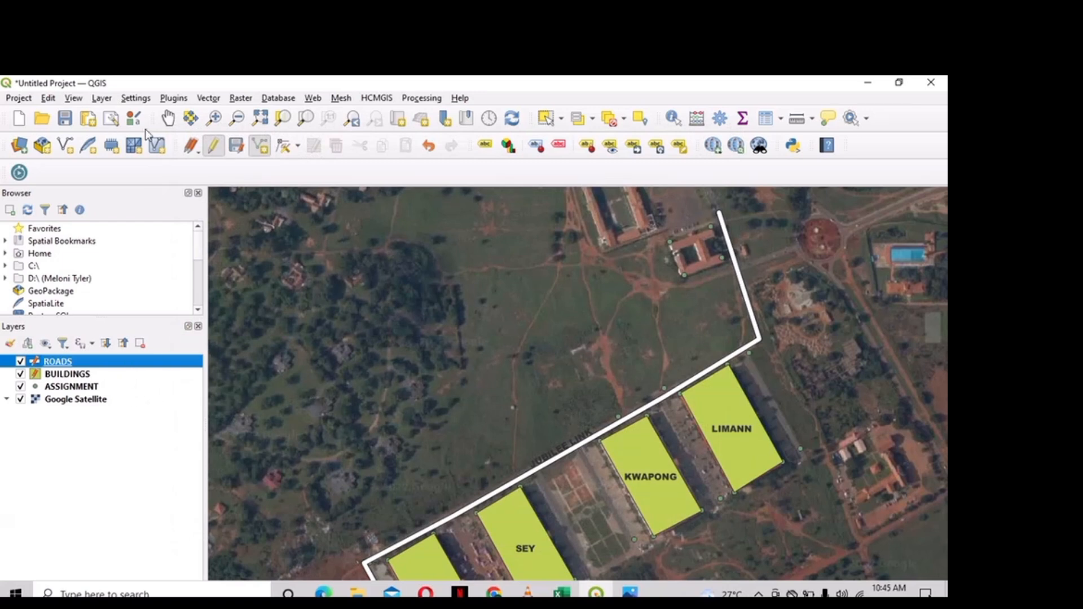
- Draw two unnamed connector roads from the main road, beside NELSON and beside KWAPONG
left_click(167, 119)
left_click_drag(331, 246, 295, 150)
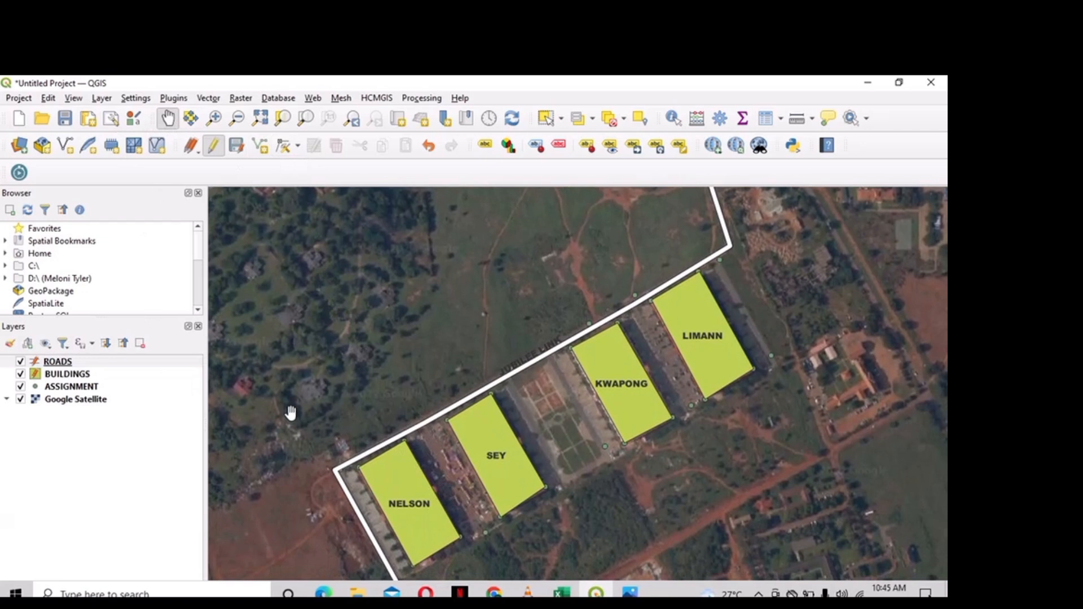
left_click(185, 364)
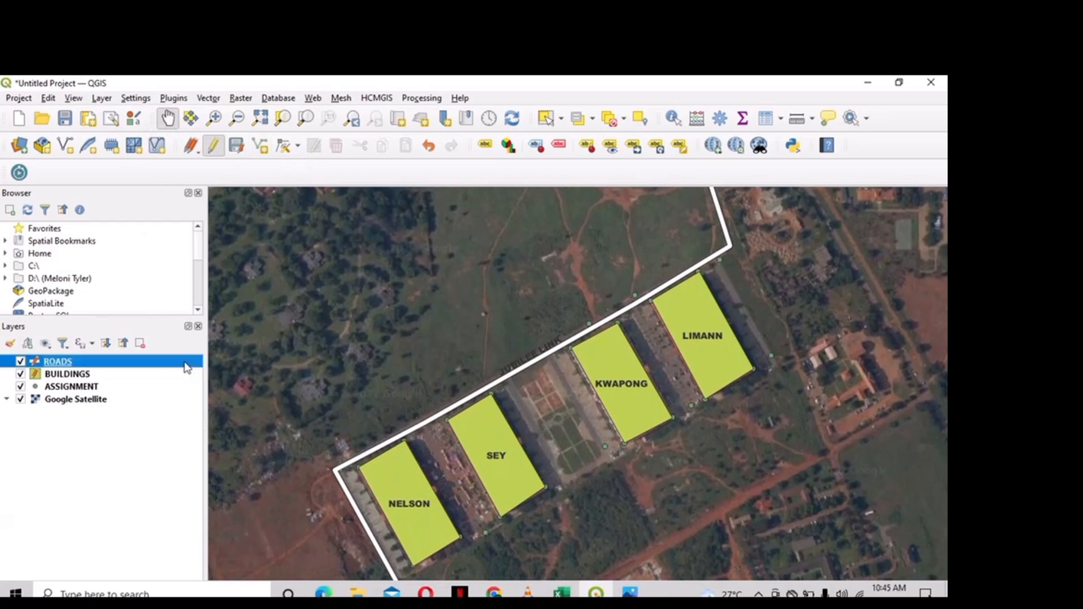
left_click(263, 148)
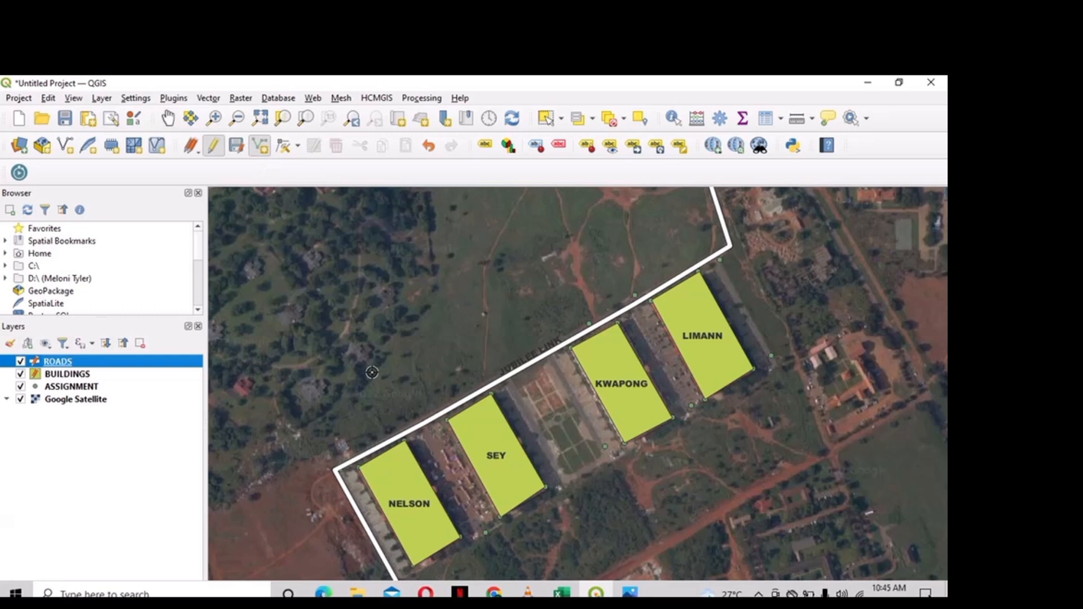
left_click(423, 424)
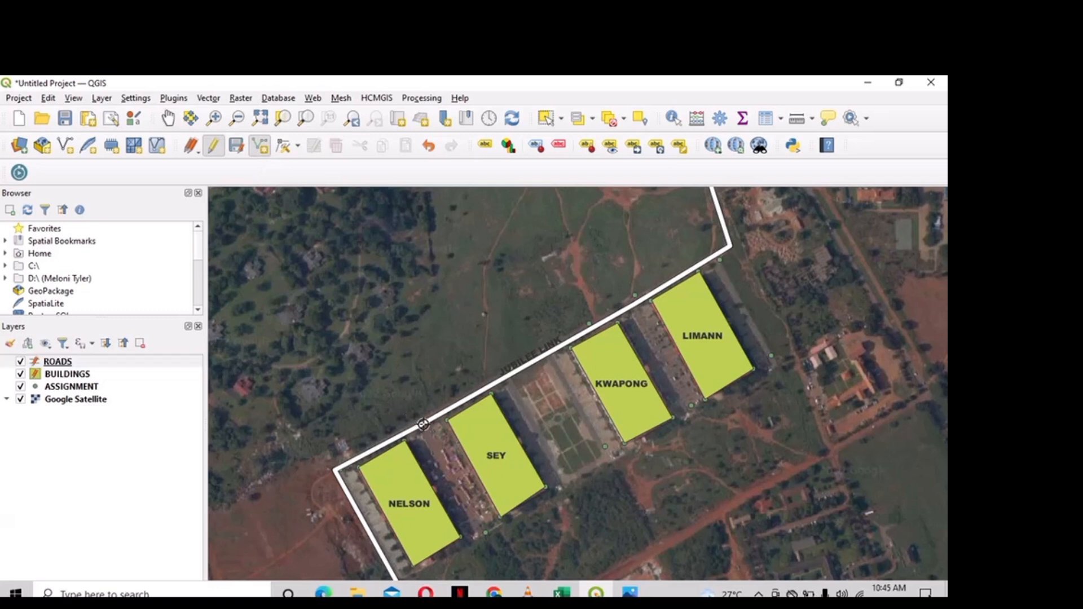
right_click(485, 533)
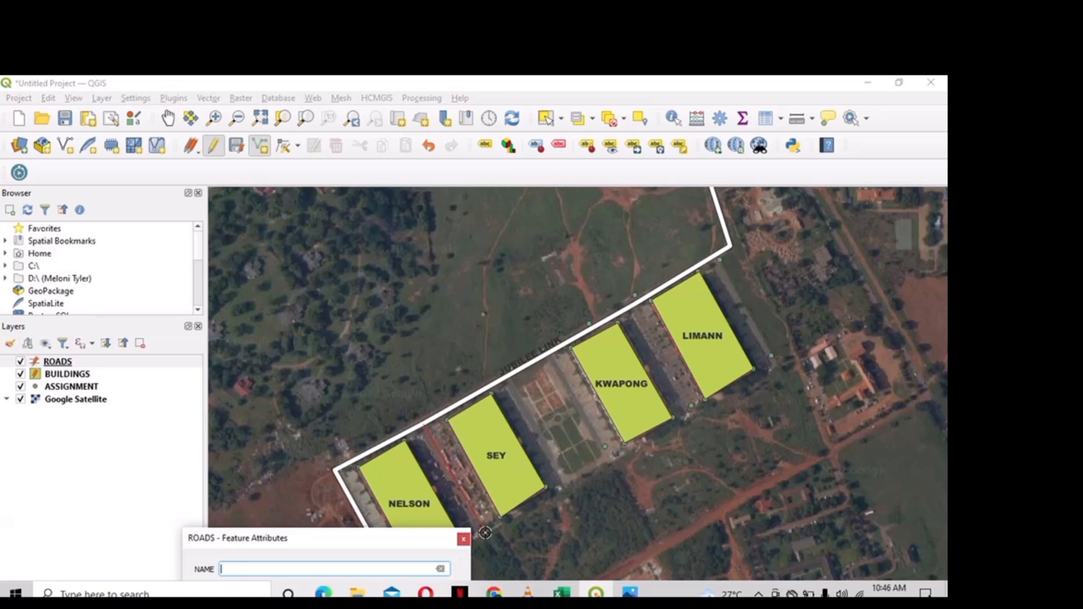
key("Return")
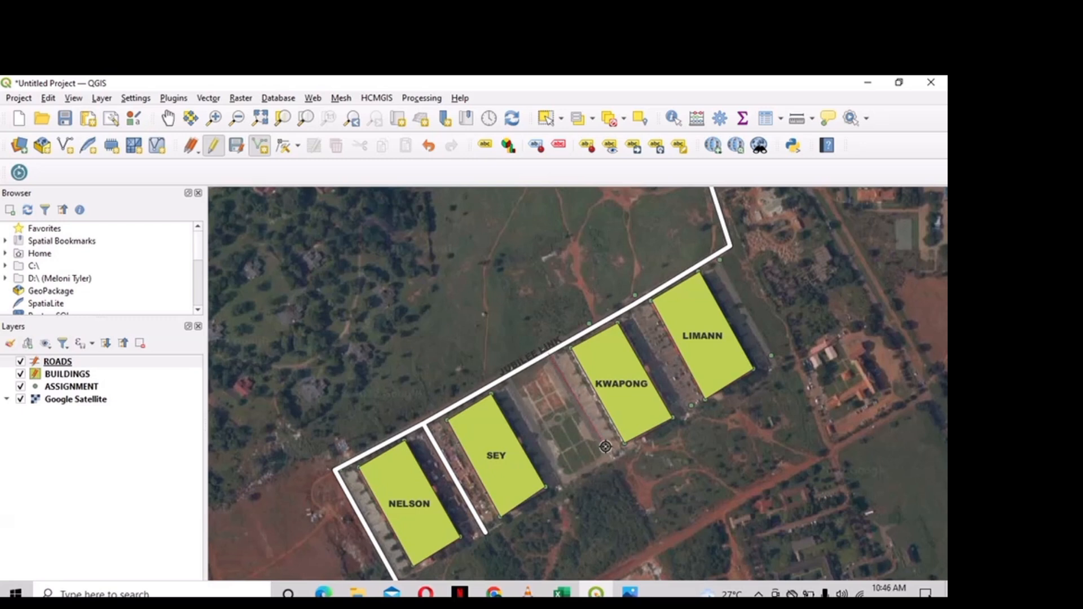
right_click(605, 446)
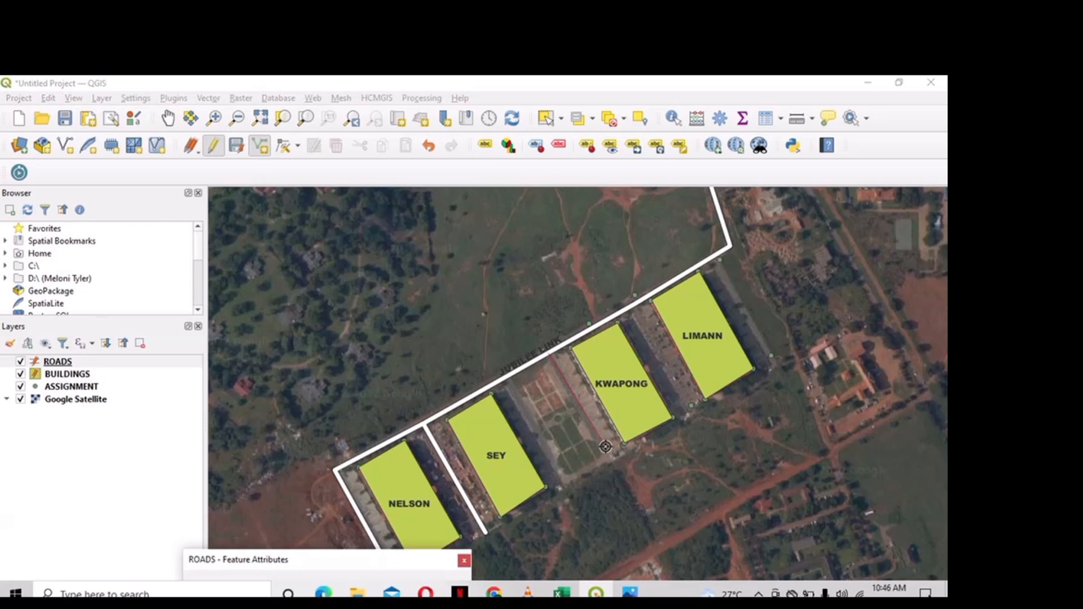
key("Return")
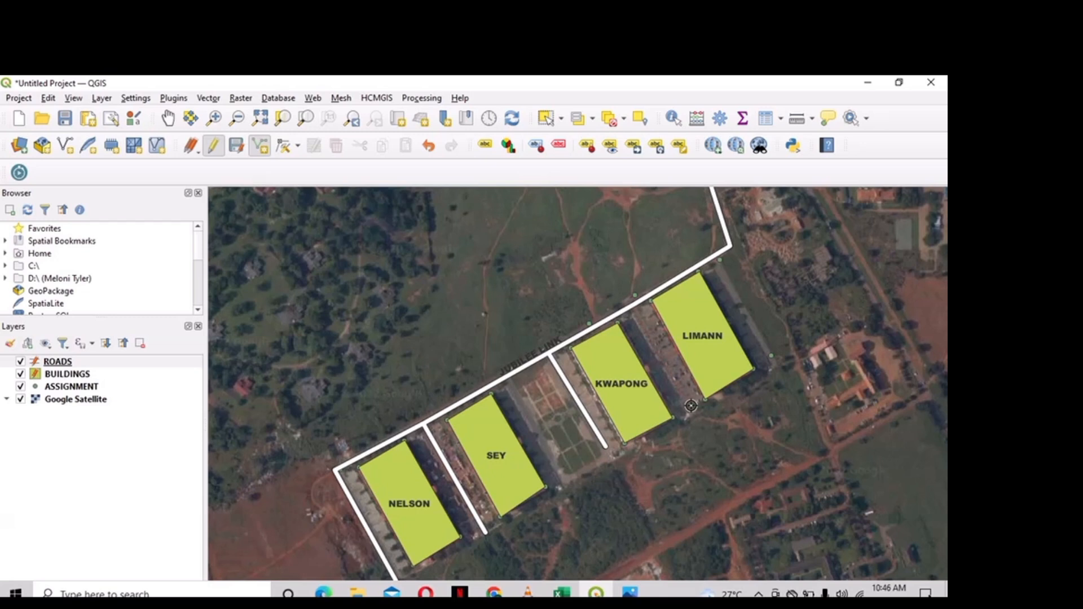
- Finish two new ROADS lines, one between KWAPONG and LIMANN and one beside LIMANN, and accept their attributes
right_click(690, 406)
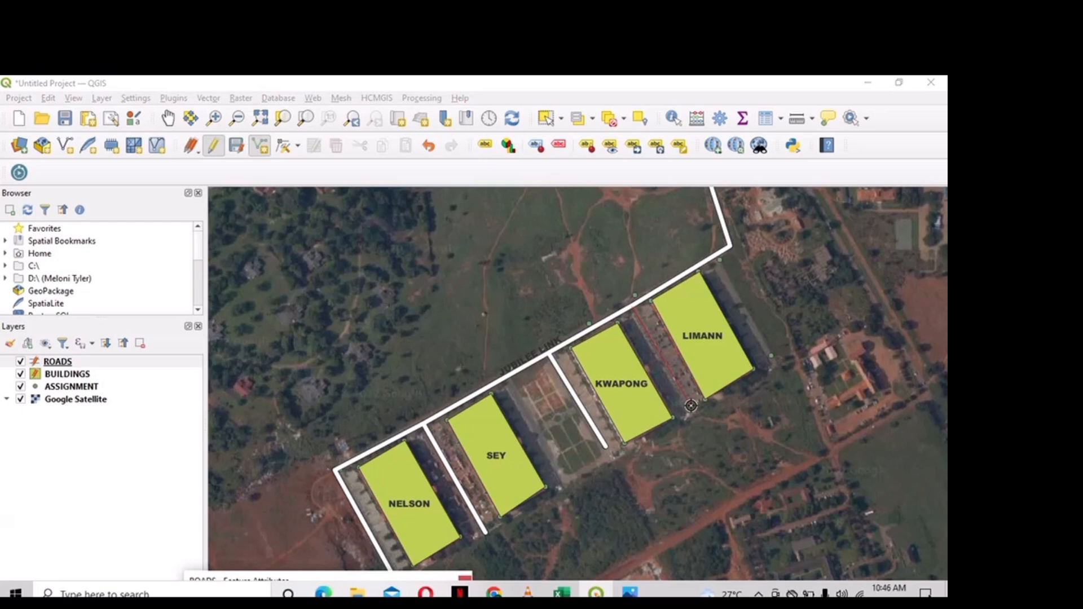
key("Return")
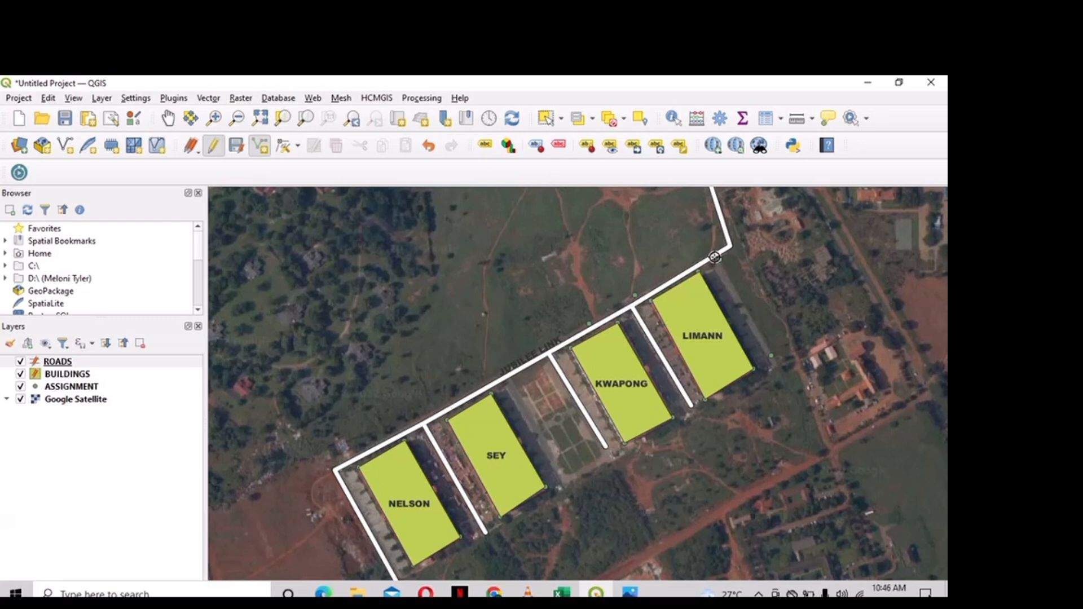
right_click(771, 356)
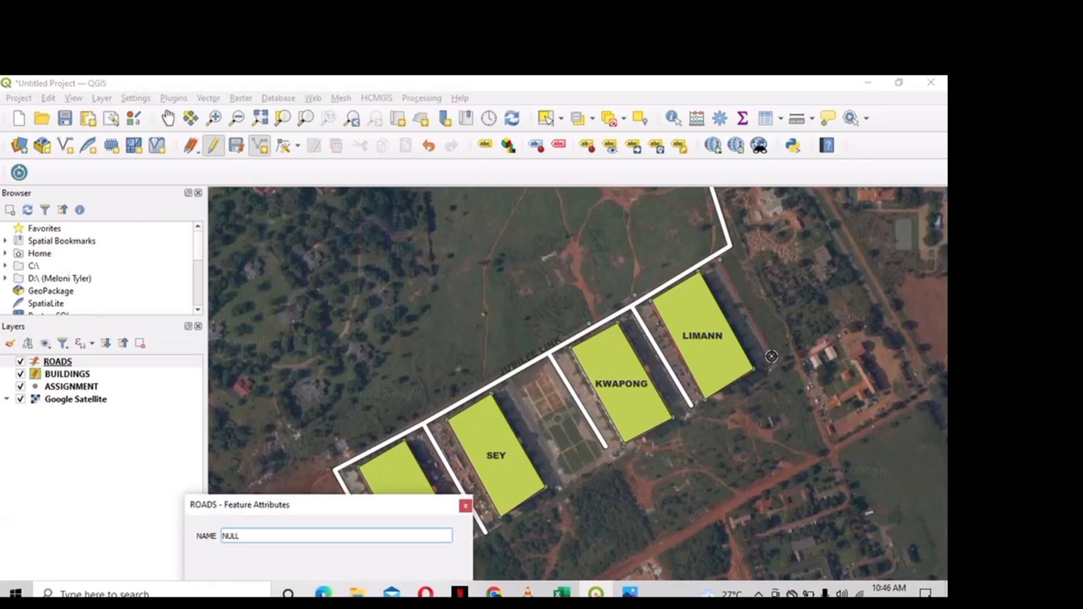
key("Return")
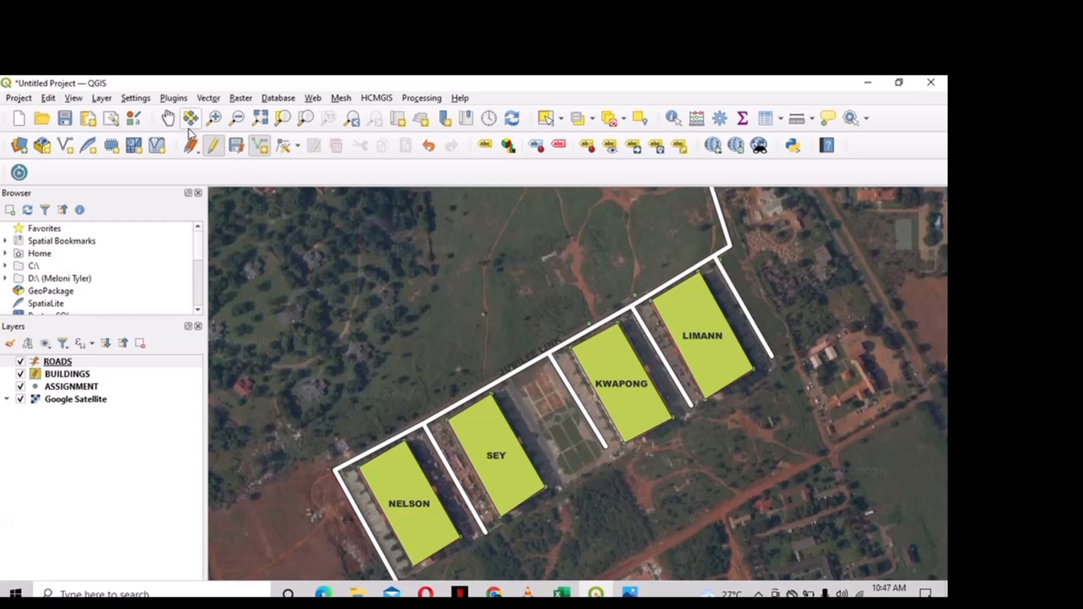
- Pan north of the buildings and put the BUILDINGS layer into polygon-editing mode
left_click(167, 118)
left_click_drag(440, 269, 391, 358)
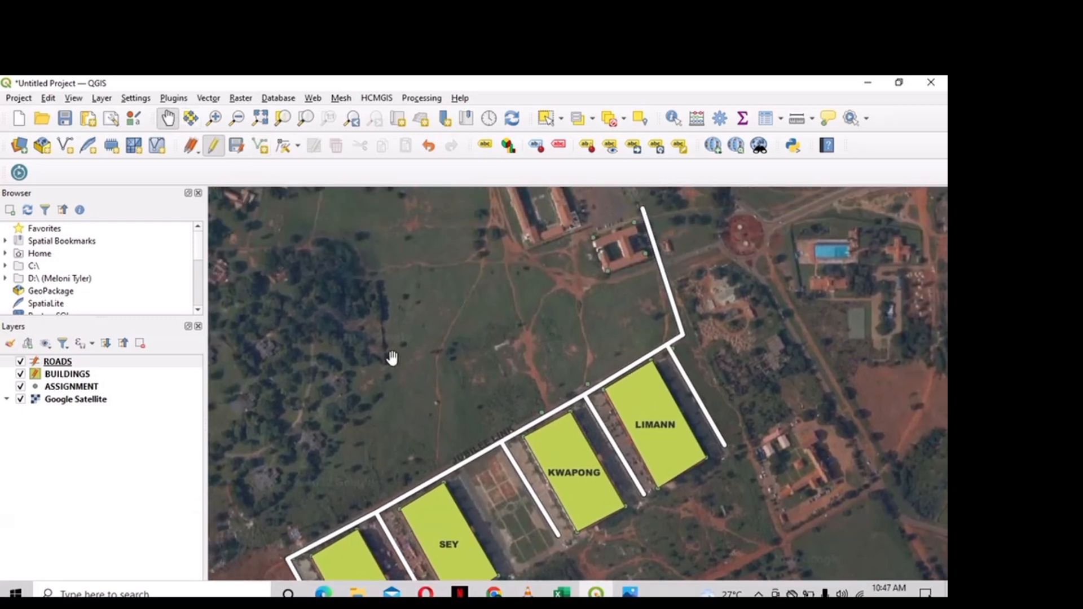
left_click(68, 374)
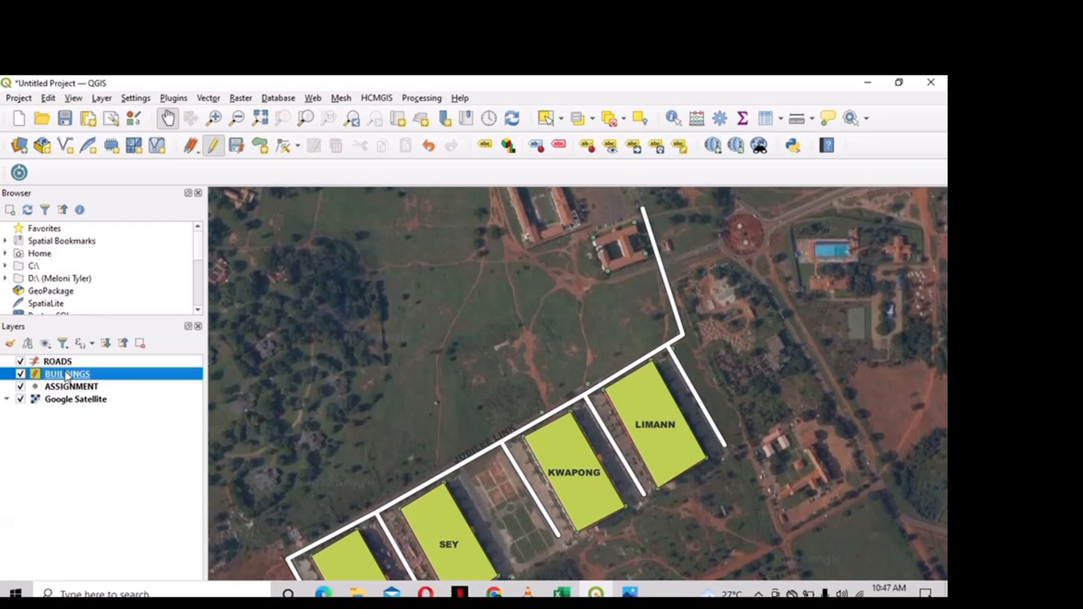
left_click(215, 148)
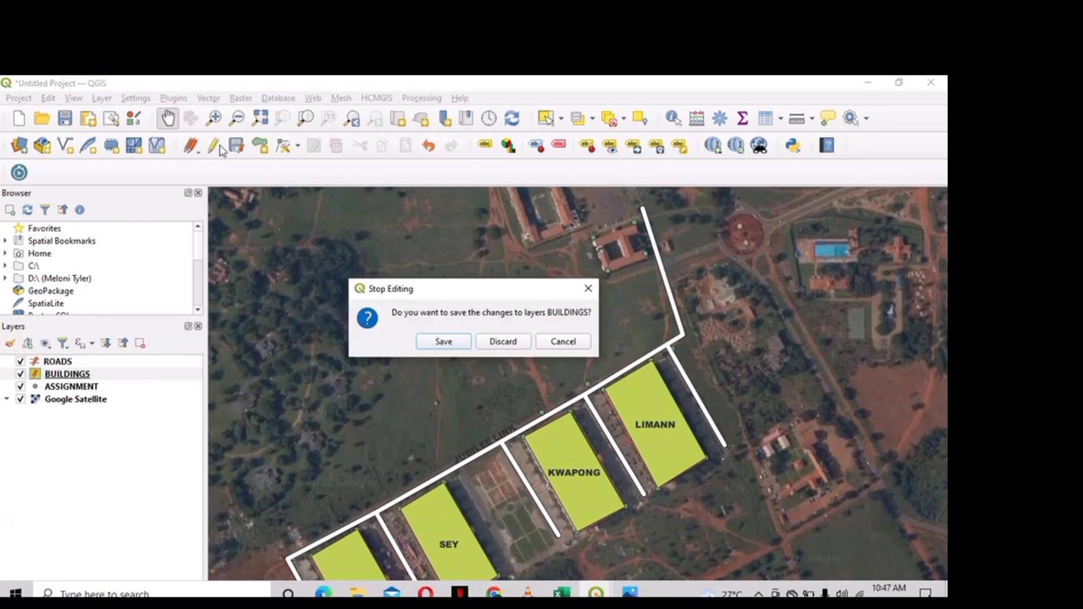
left_click(556, 342)
left_click(259, 145)
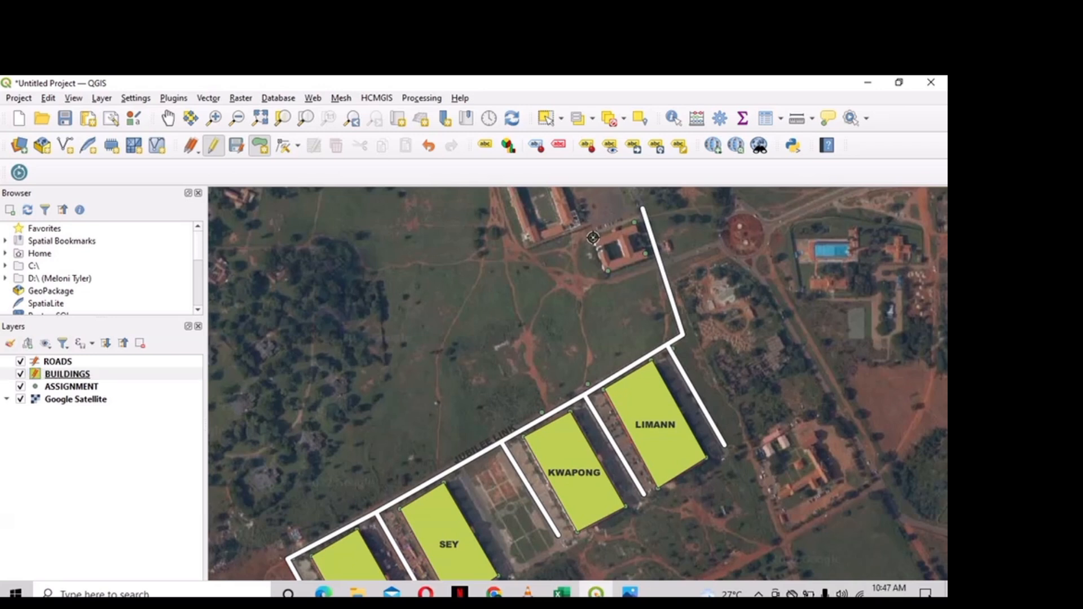
- Trace the new building outline at the road's northern end and name it ISH
left_click(634, 222)
left_click(645, 253)
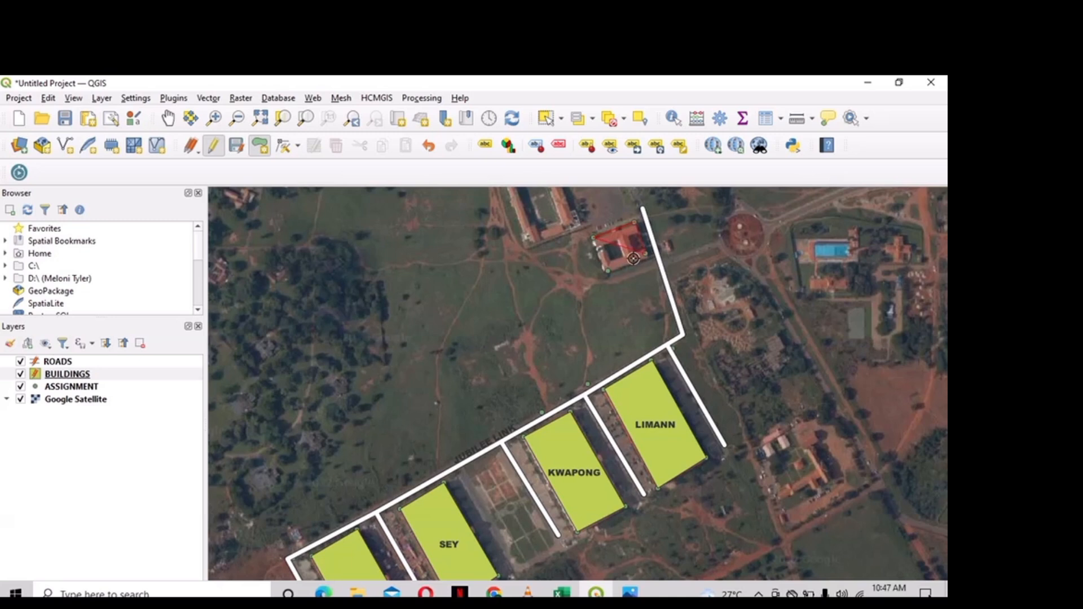
right_click(608, 272)
type("ISH")
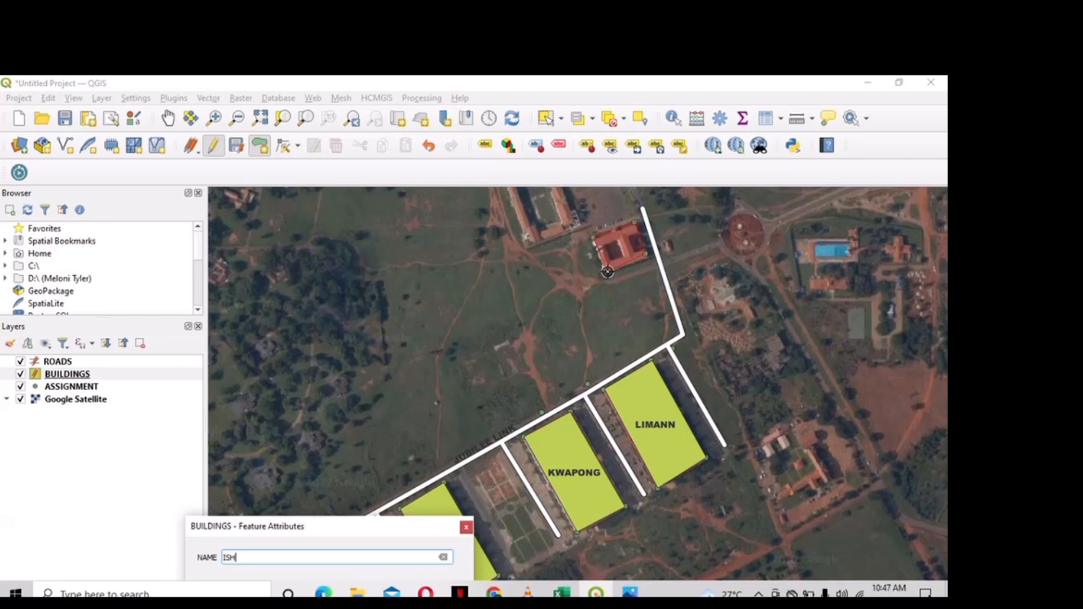
key("Return")
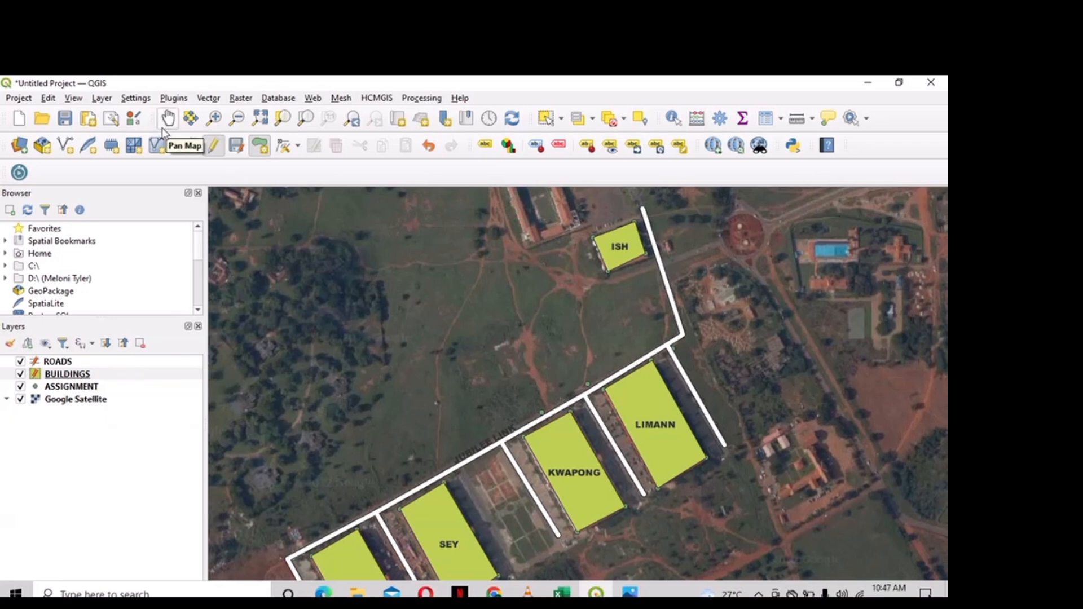
left_click(108, 100)
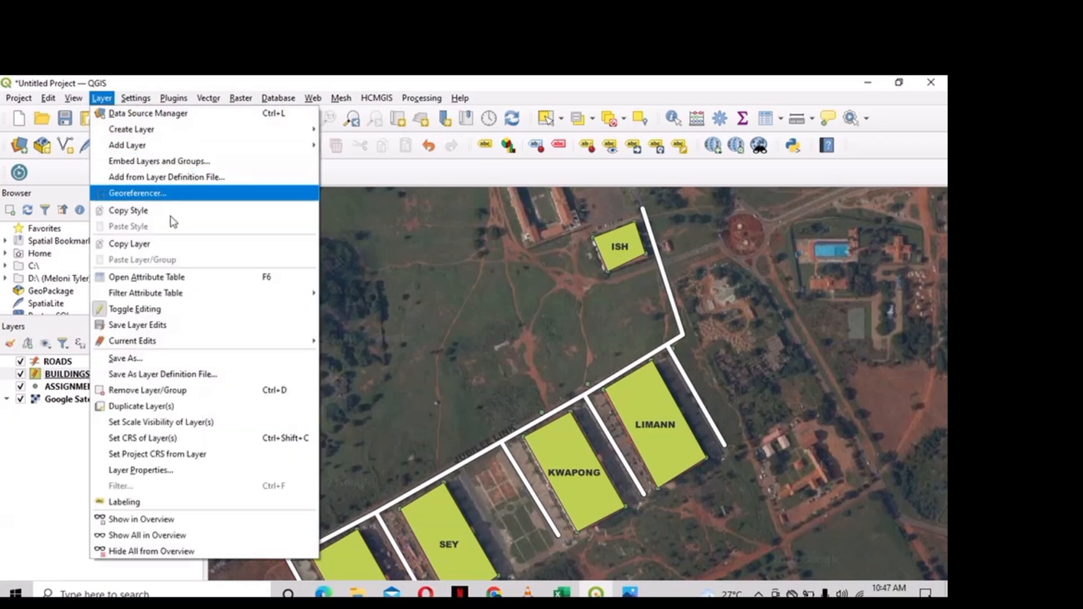
- Start a new shapefile layer named POINTS with Point geometry in project CRS EPSG:32630
mouse_move(279, 129)
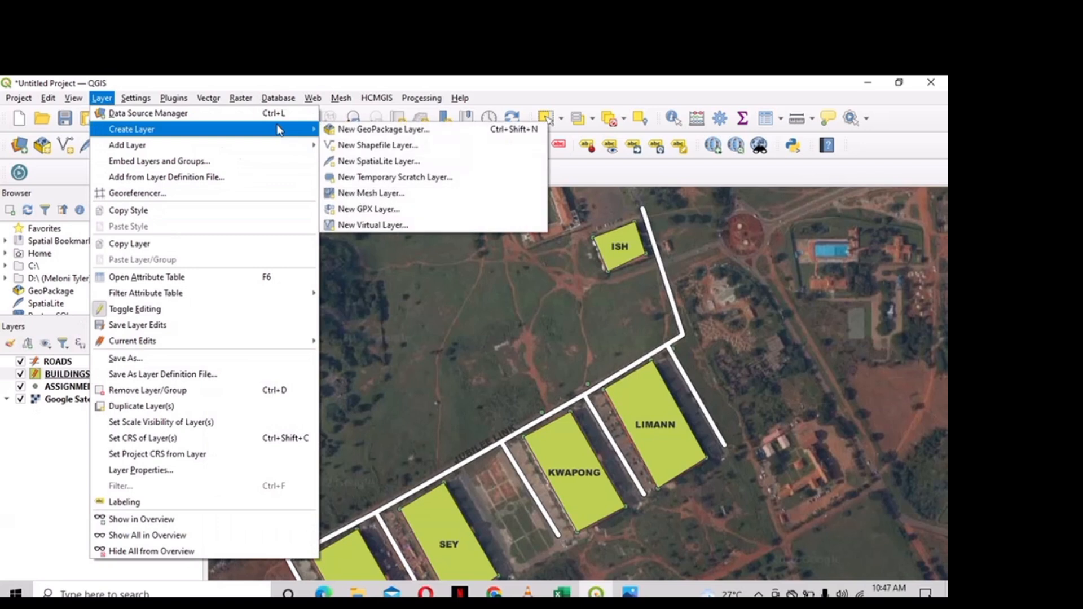
left_click(354, 147)
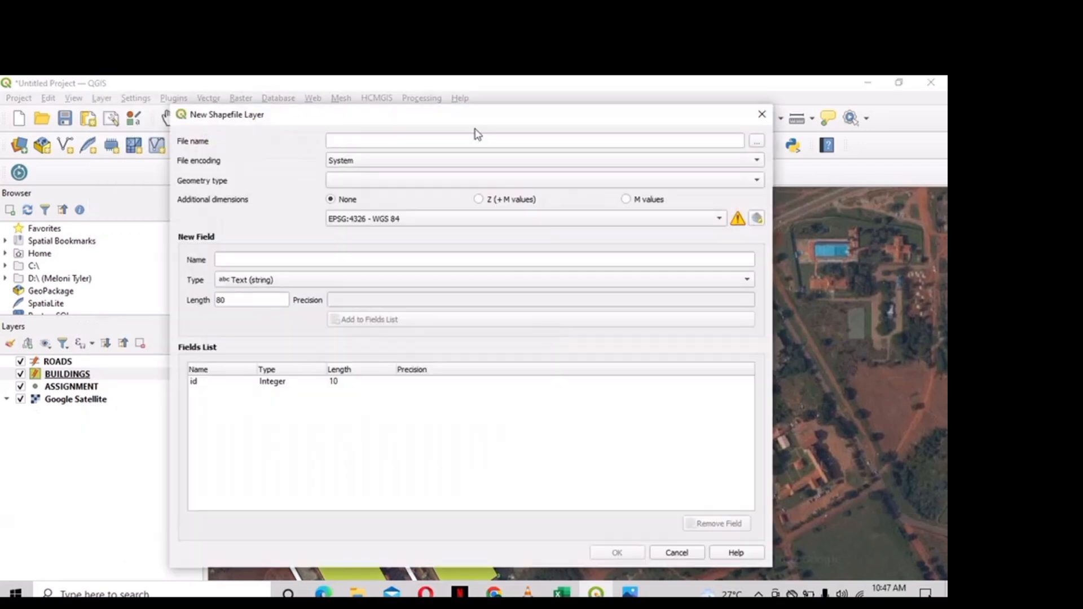
type("POINTS")
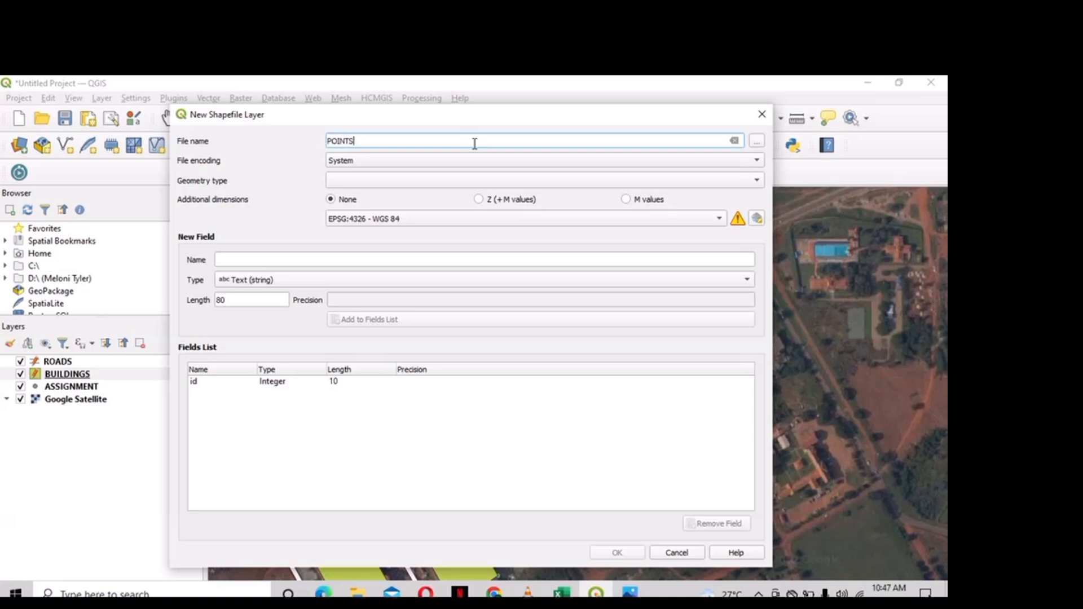
left_click(444, 181)
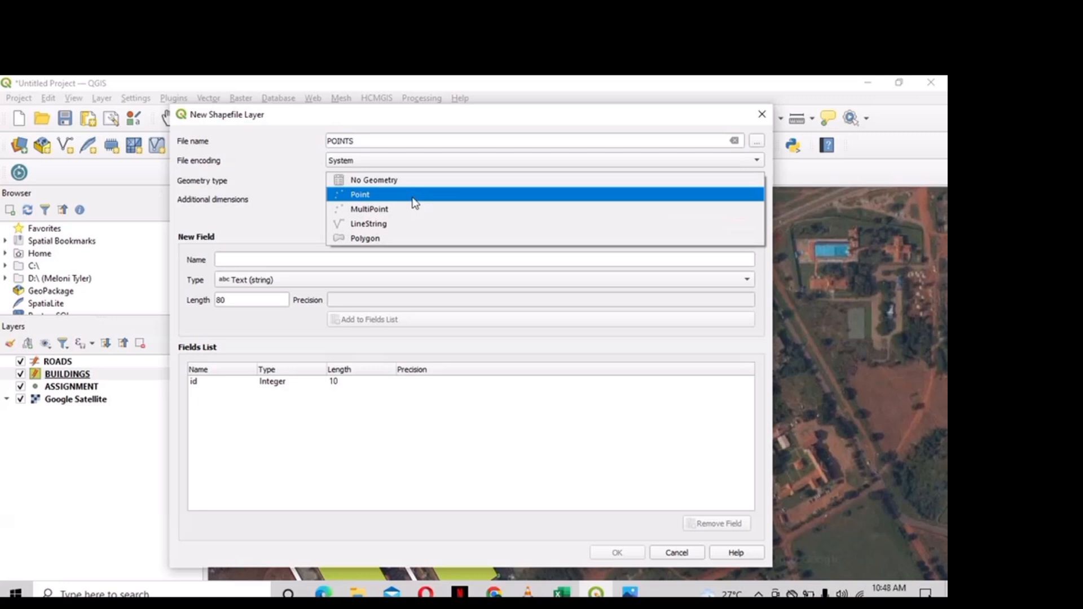
left_click(414, 198)
left_click(411, 219)
left_click(411, 233)
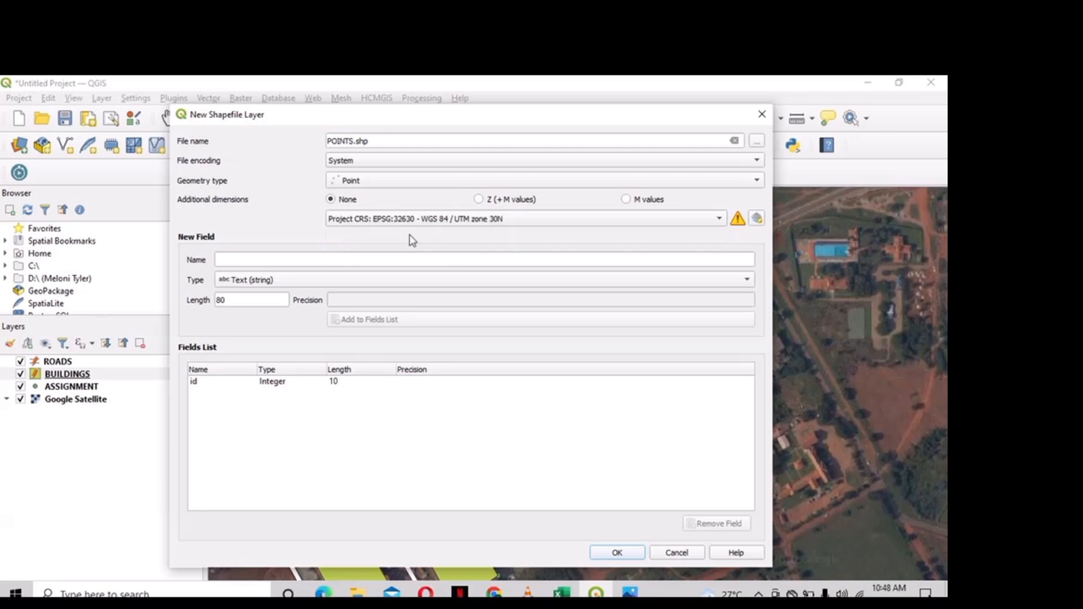
- Add a NAME text field, remove the id field, and create POINTS, overwriting the existing file
left_click(390, 257)
type("NAME")
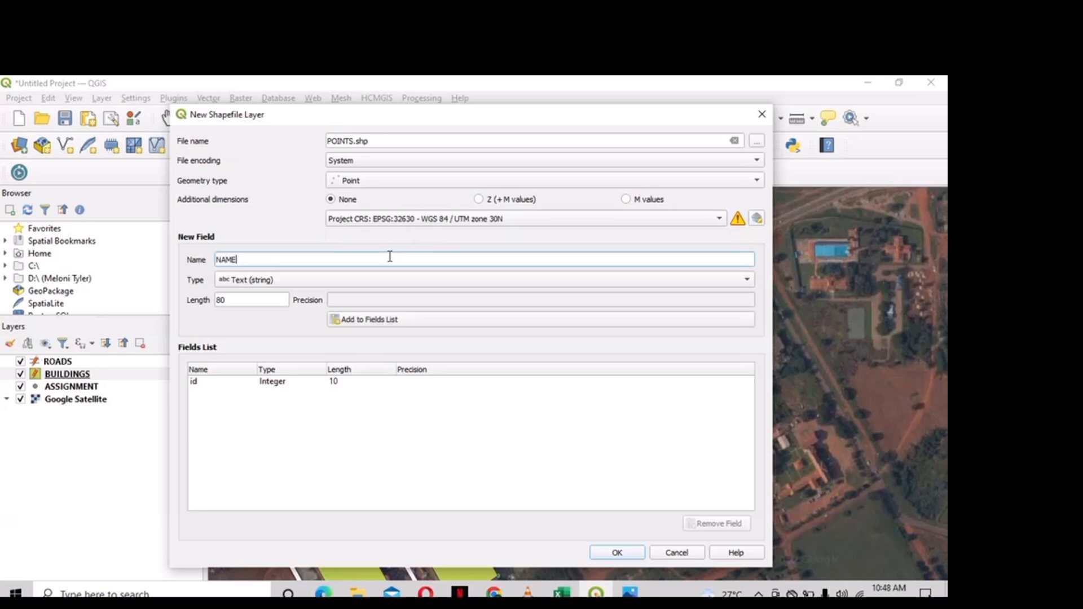
left_click(398, 322)
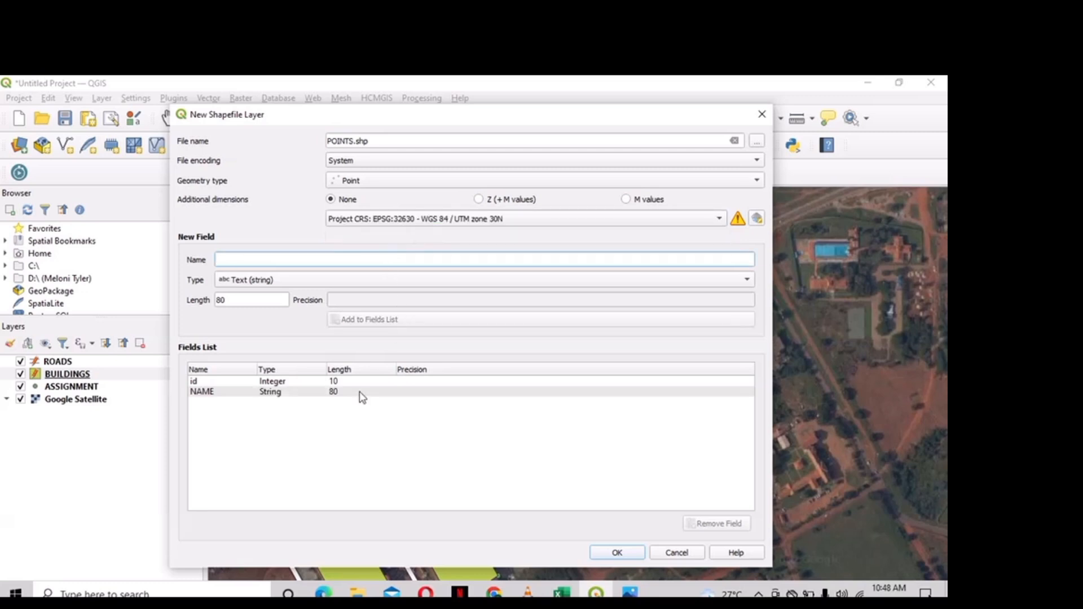
left_click(359, 381)
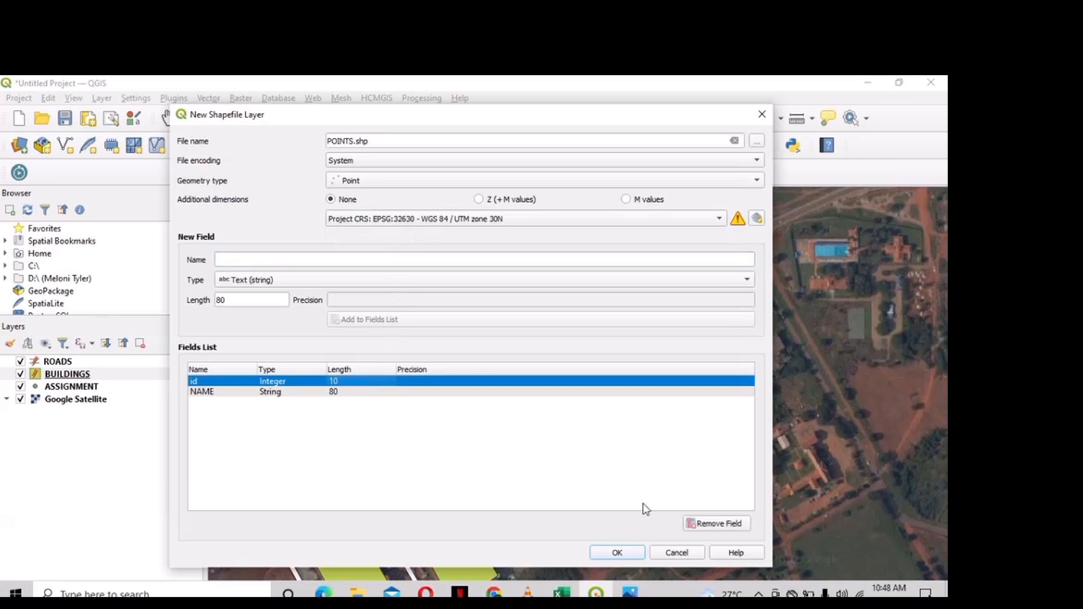
left_click(702, 525)
left_click(631, 554)
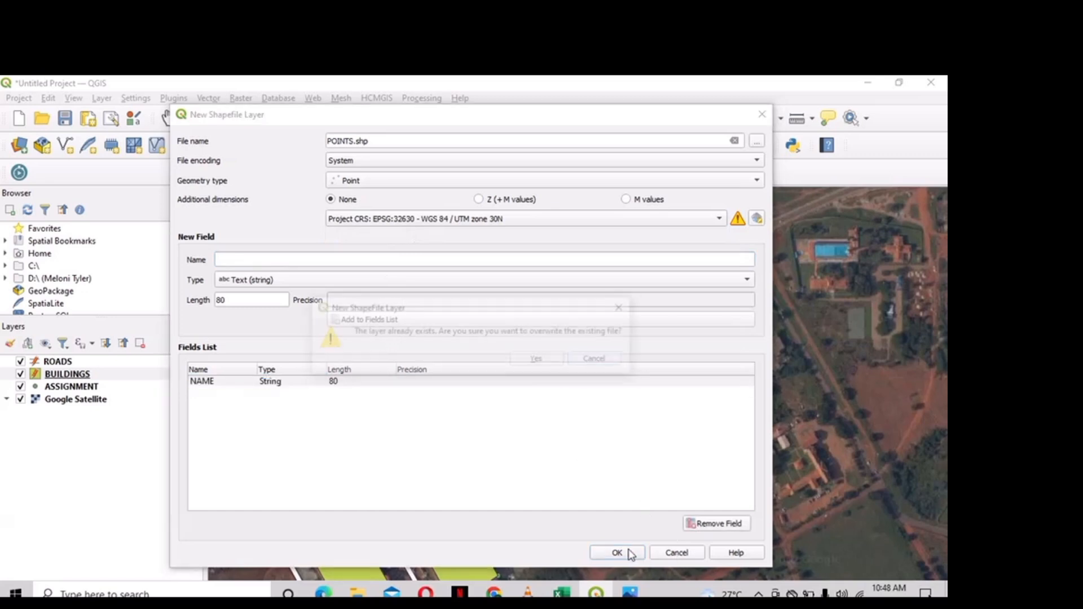
left_click(547, 361)
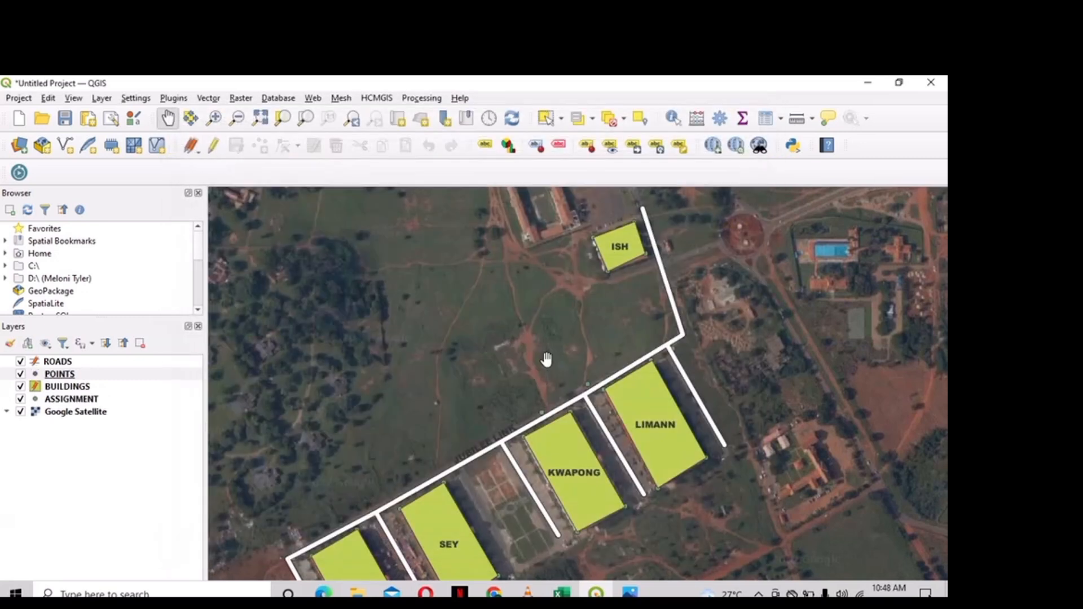
- Edit POINTS and place a mango tree point beside the road just above SEY
left_click_drag(495, 346, 502, 280)
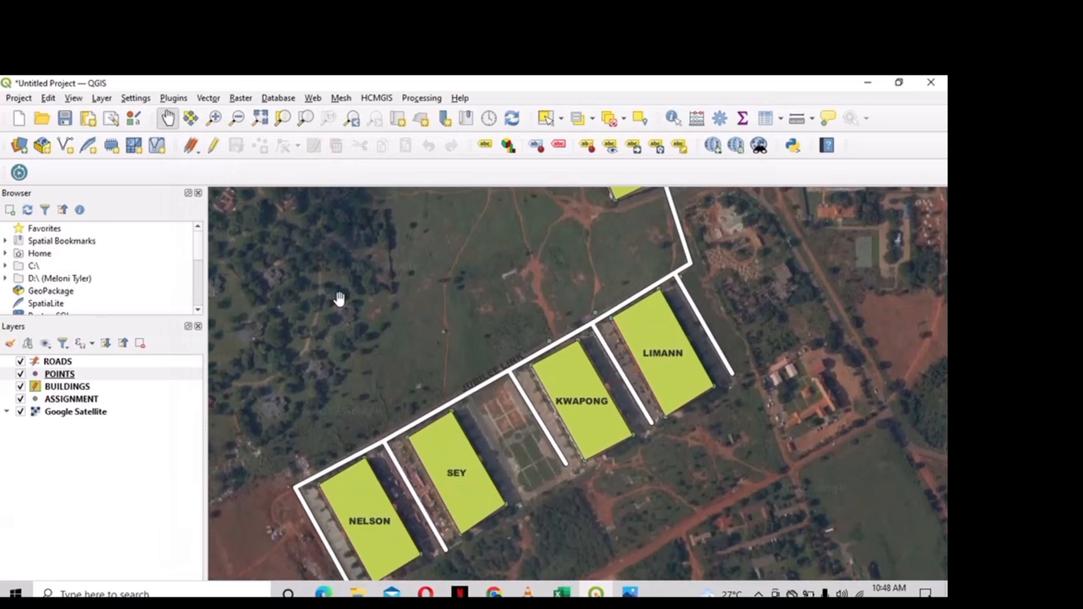
left_click(214, 151)
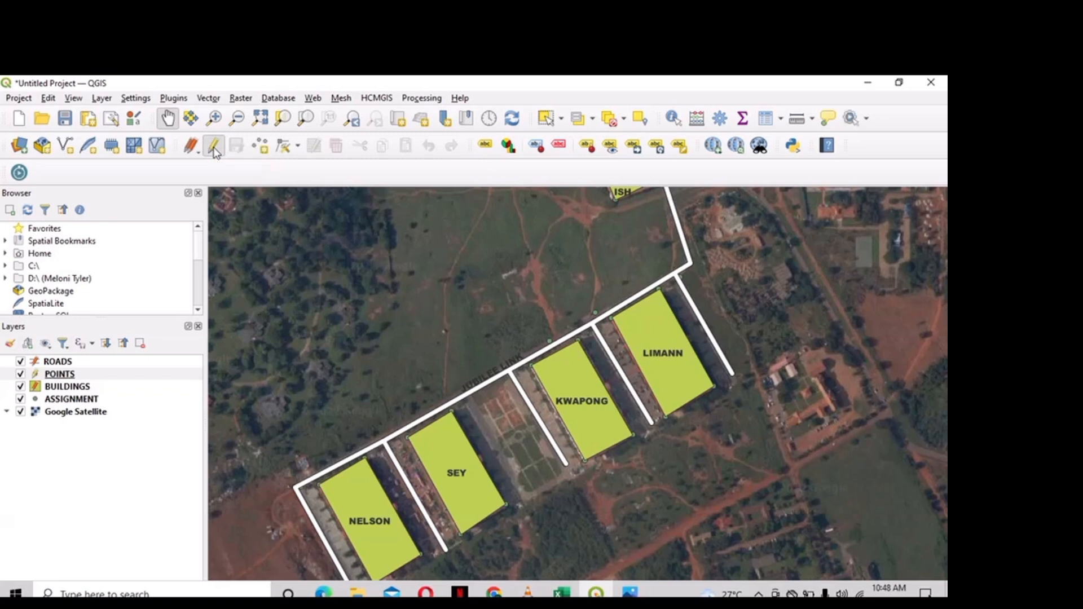
left_click(260, 146)
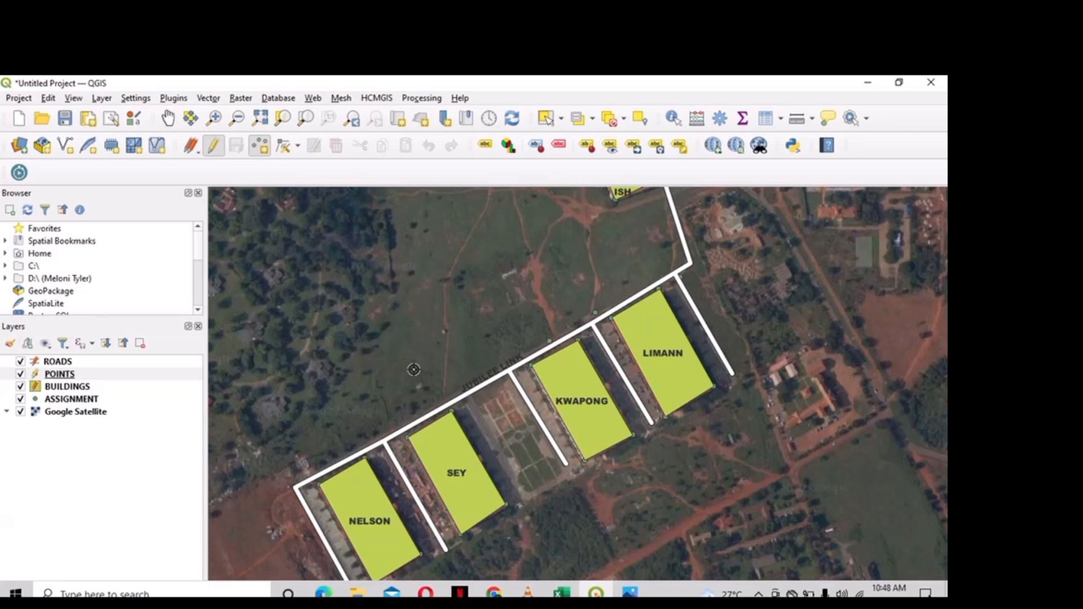
left_click(413, 406)
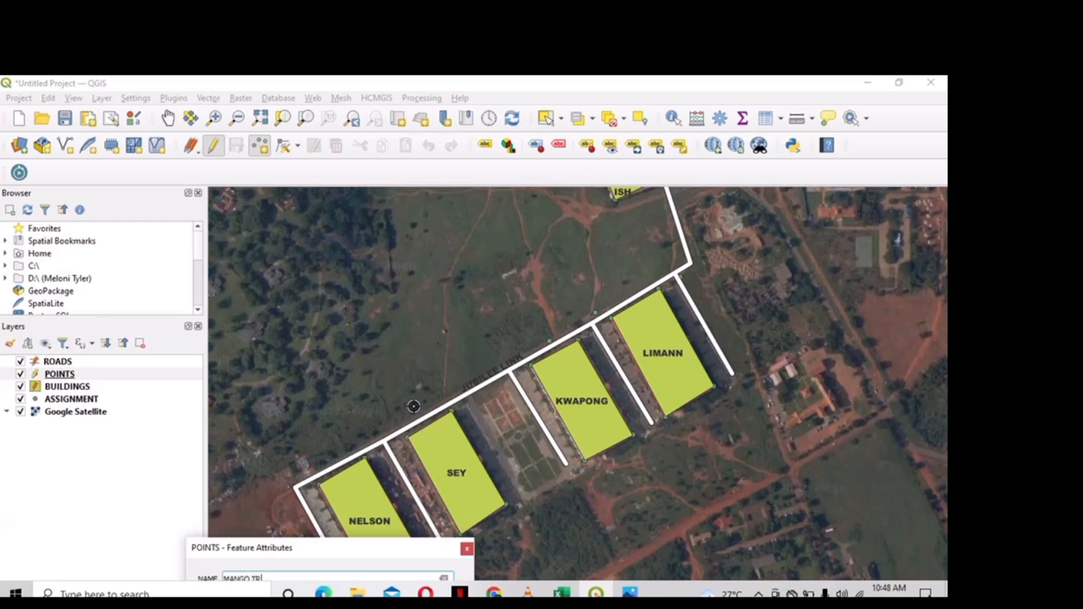
key("Return")
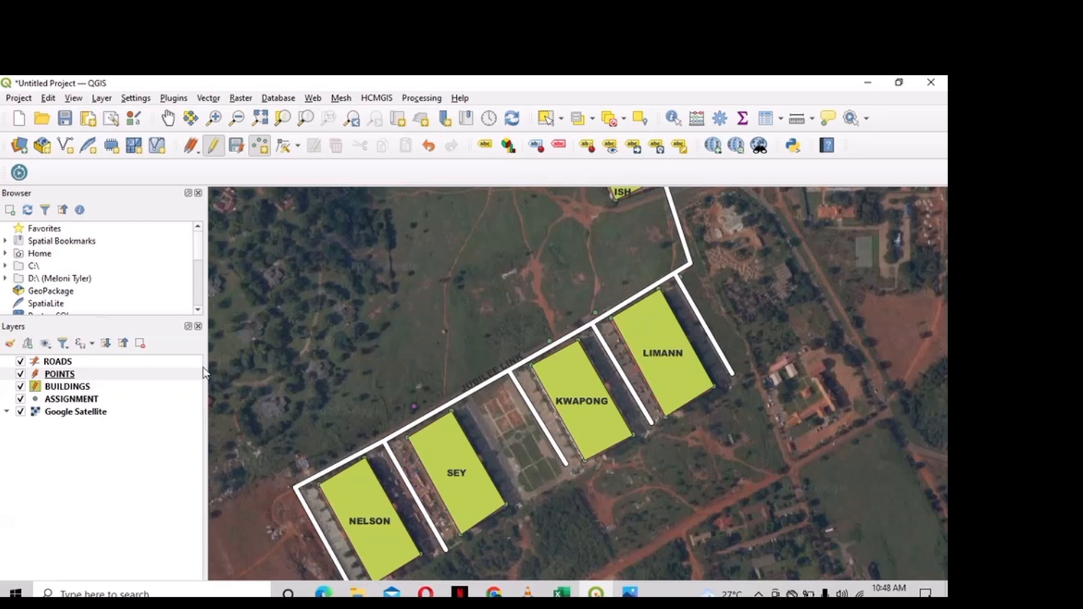
- Give the POINTS layer a green dot marker symbol
right_click(90, 375)
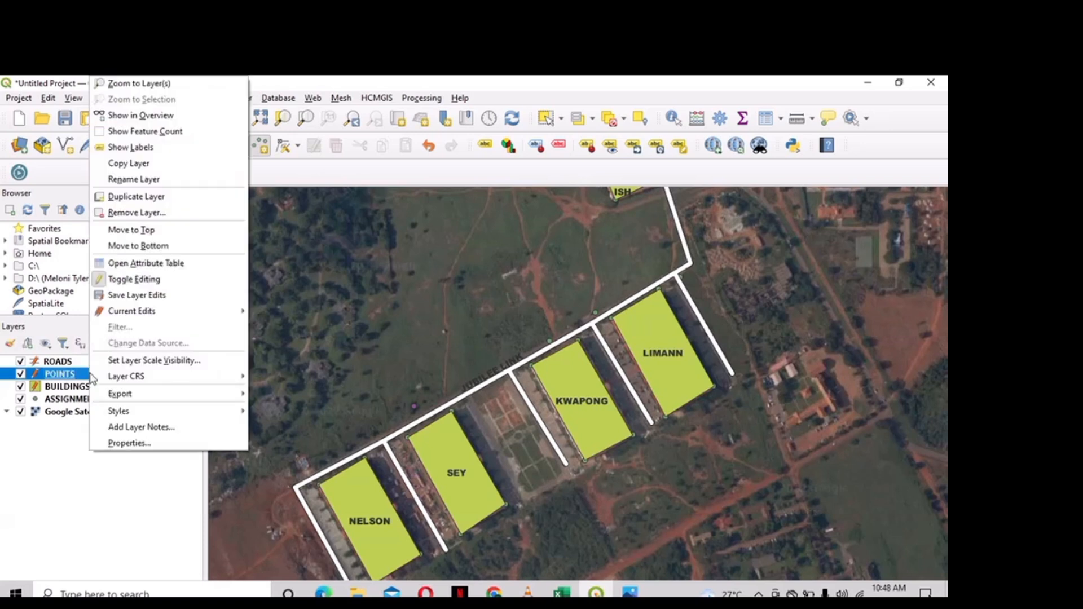
left_click(127, 444)
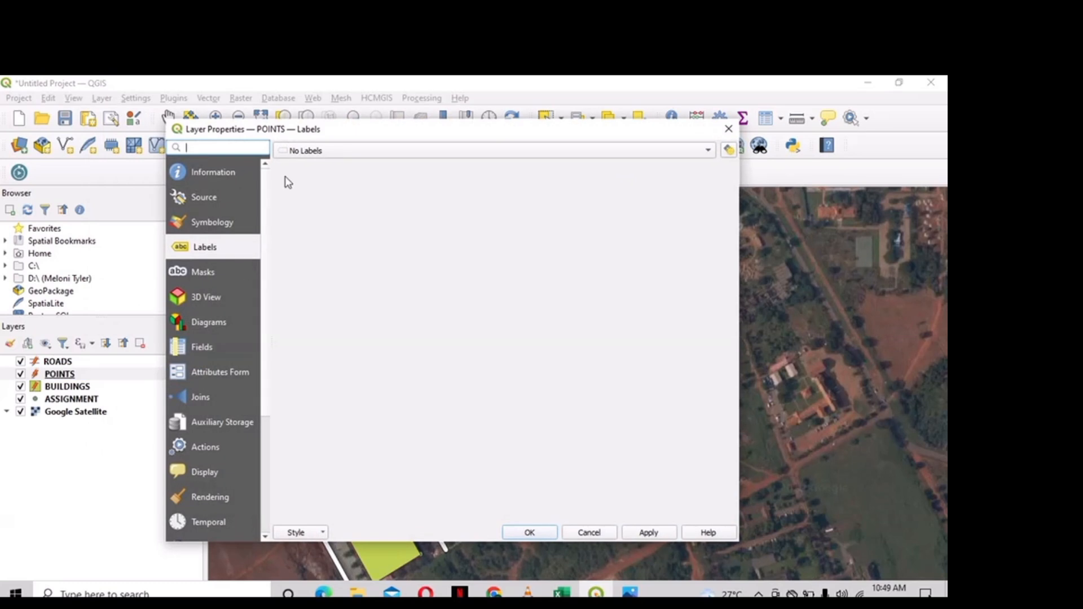
left_click(239, 231)
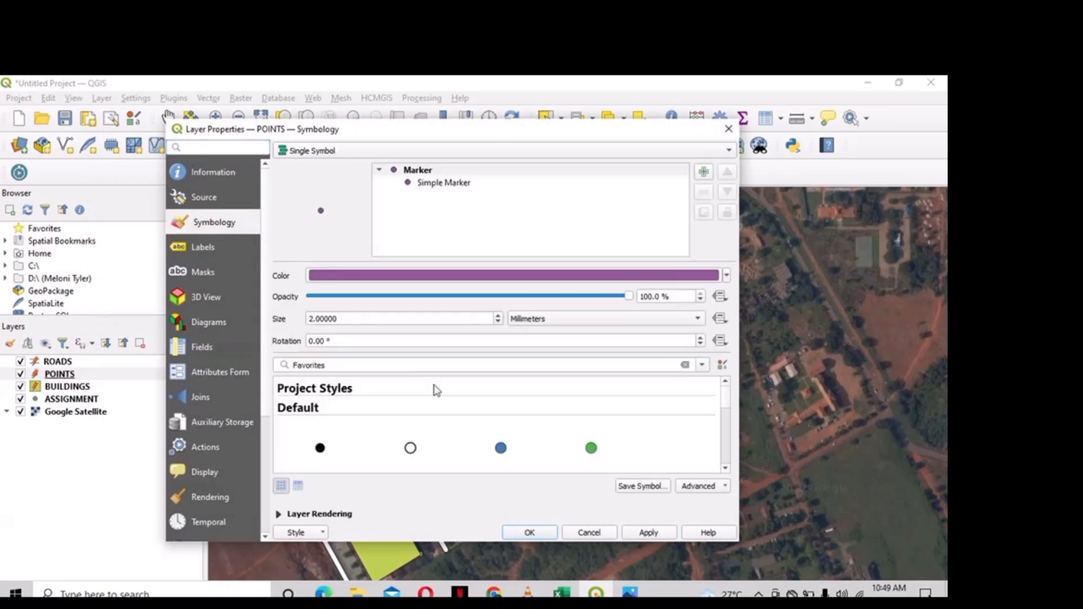
left_click(592, 449)
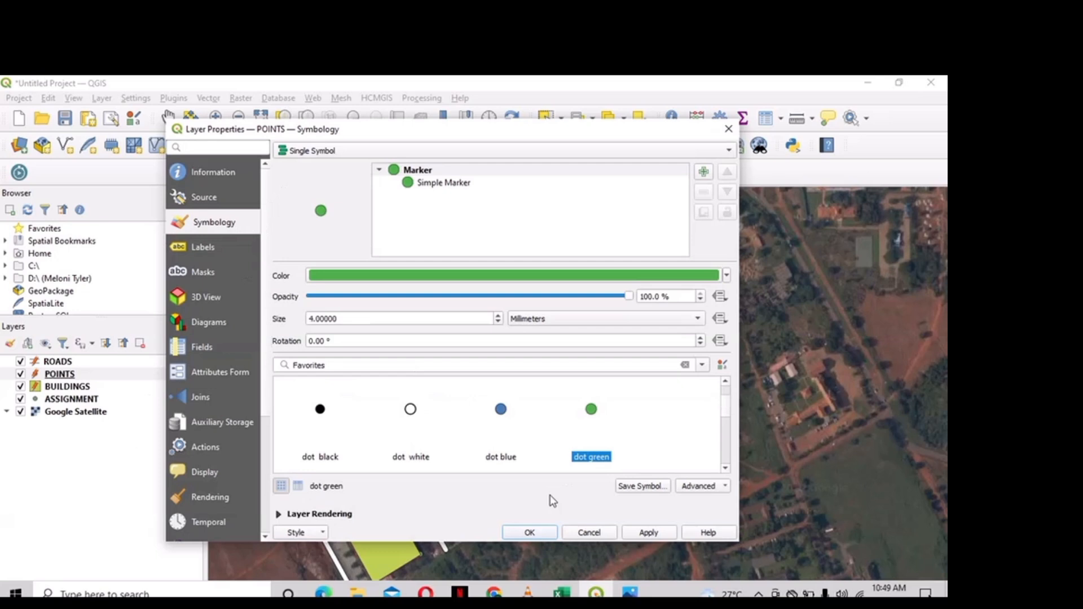
left_click(650, 533)
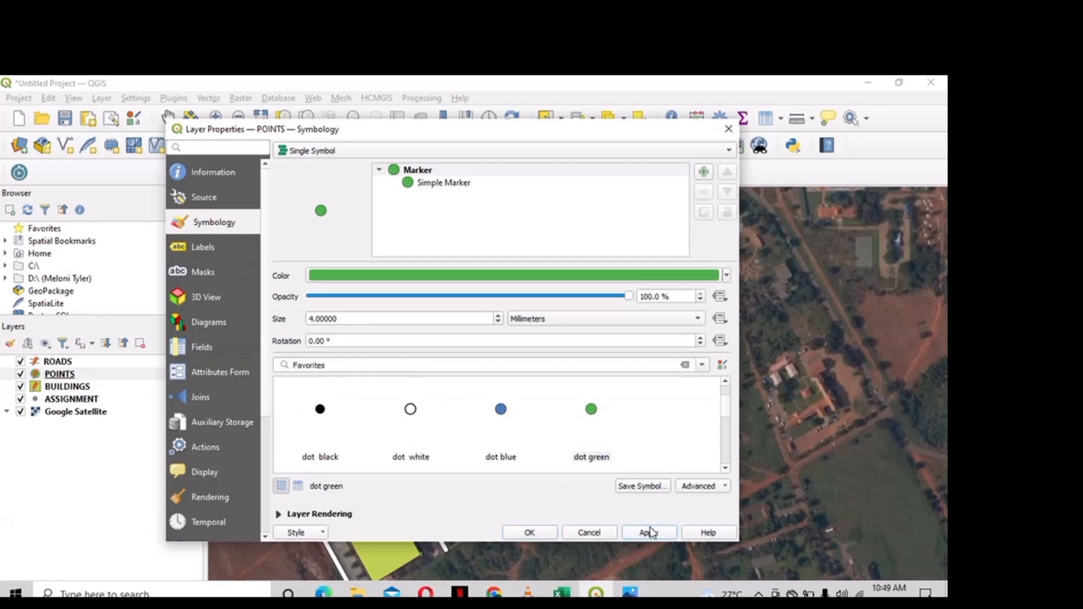
left_click(529, 533)
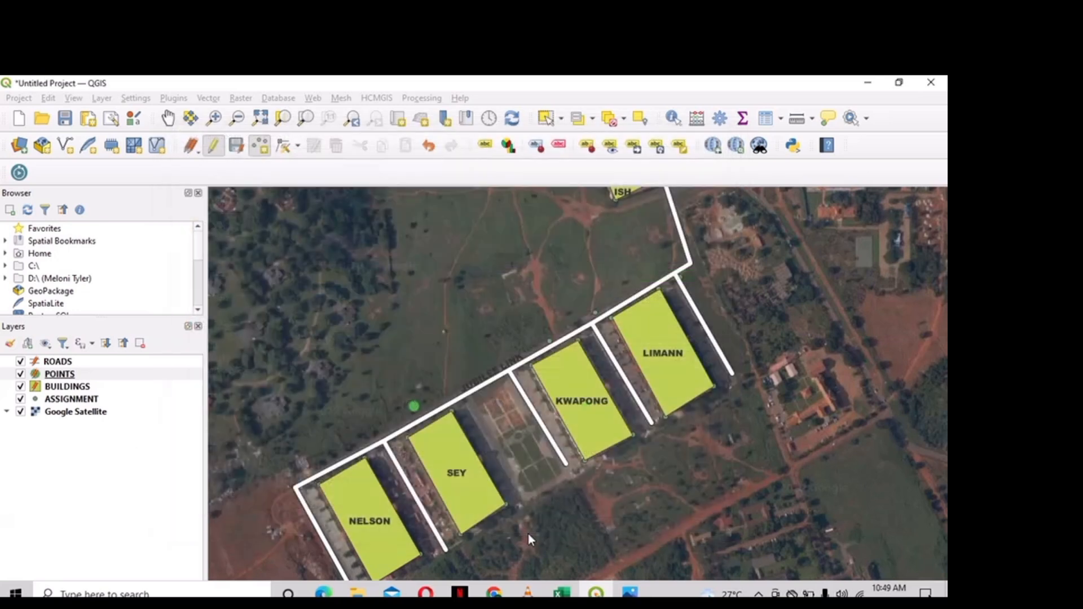
- Turn on Single Labels for POINTS by NAME in Arial Black
right_click(136, 375)
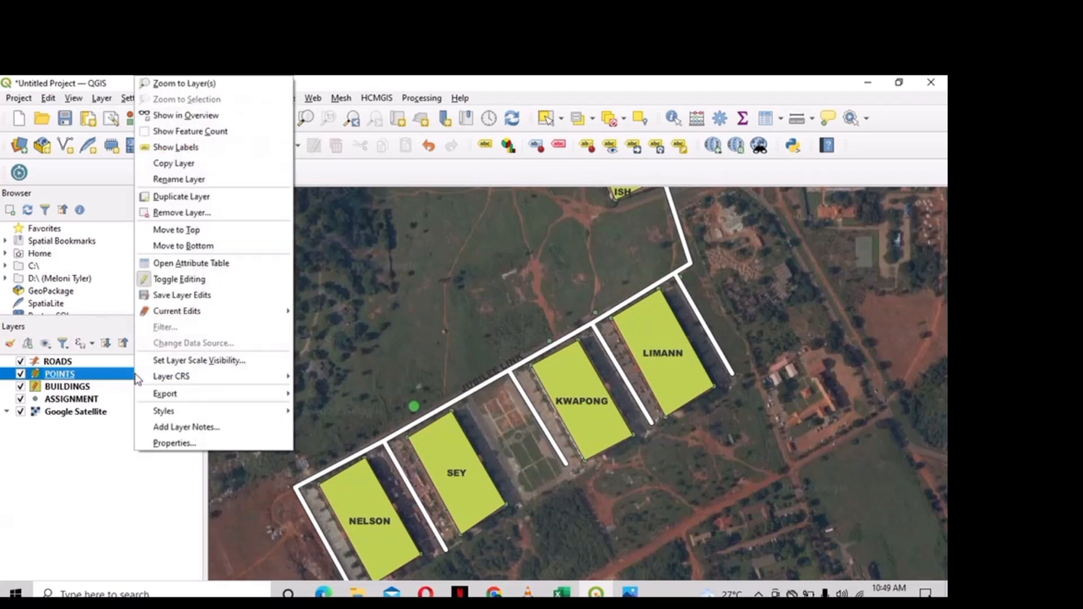
left_click(238, 443)
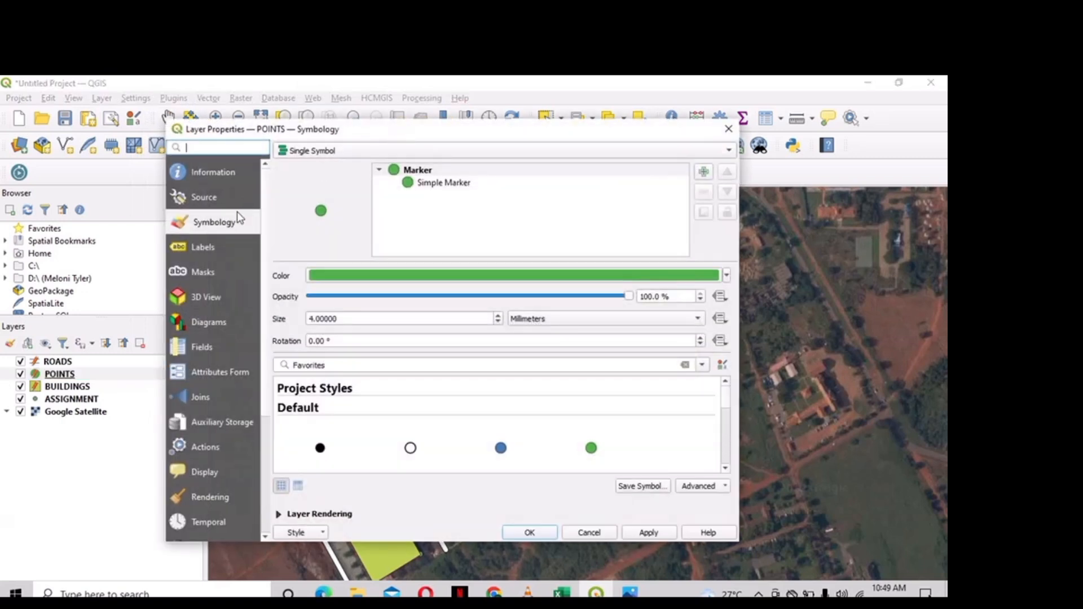
left_click(229, 247)
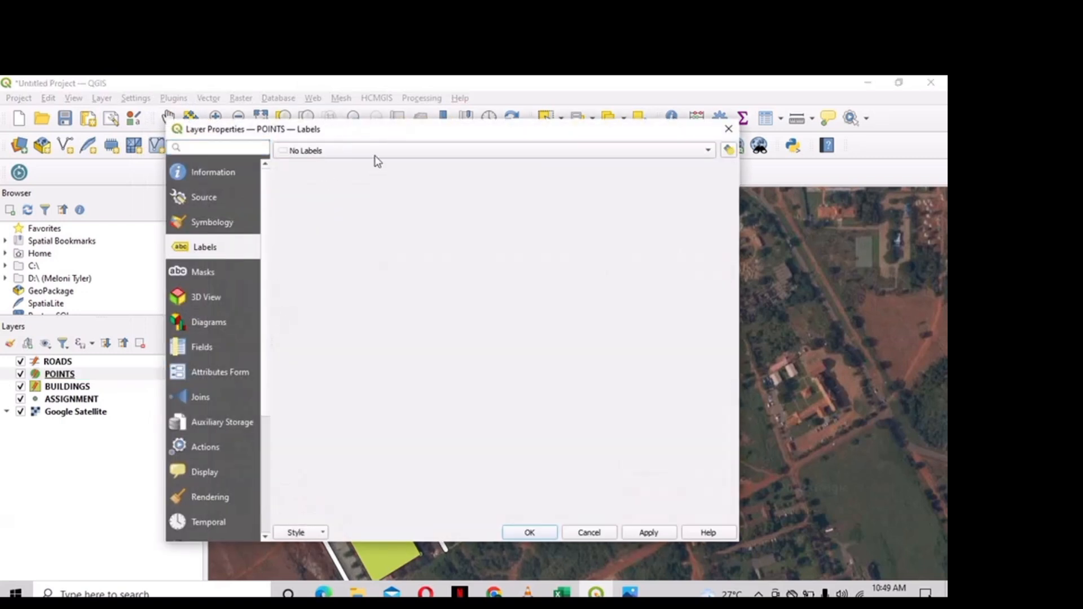
left_click(399, 151)
left_click(393, 165)
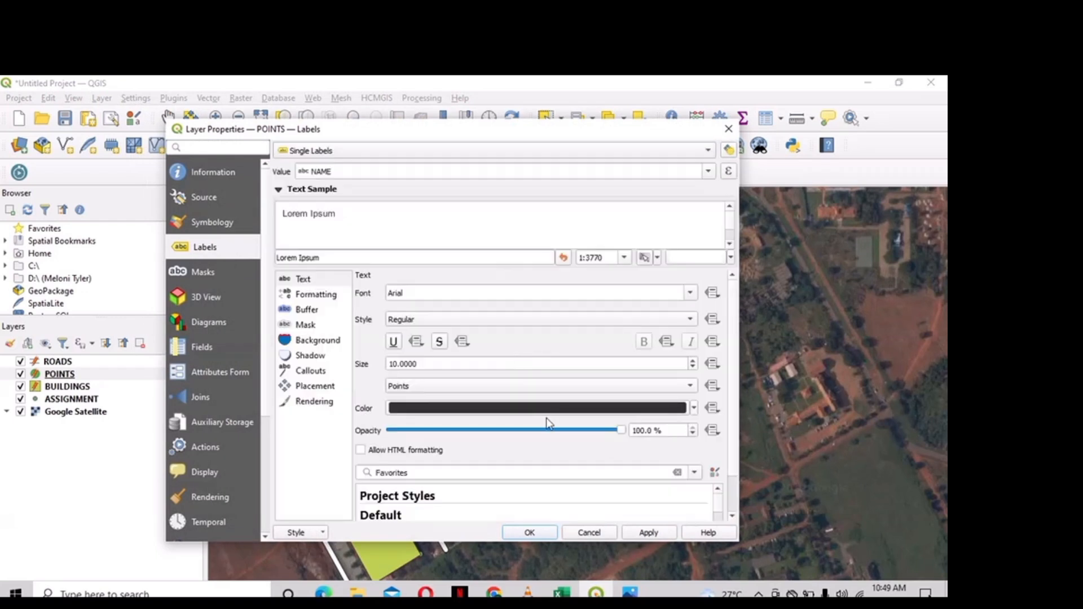
left_click(536, 288)
type("B")
key("Return")
left_click(641, 536)
left_click(538, 533)
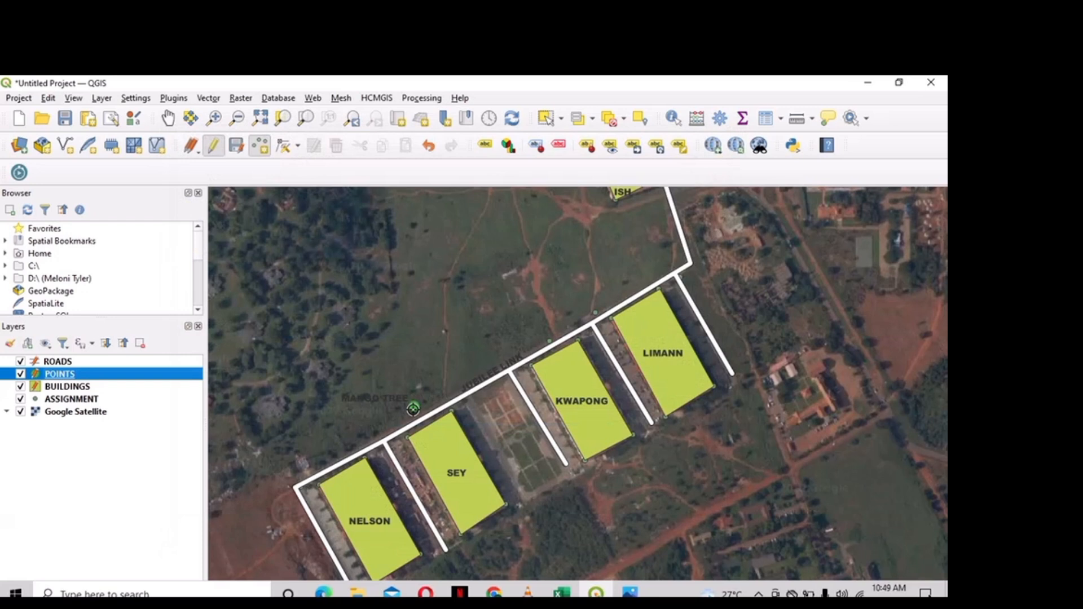
- Hide the Google Satellite imagery and nudge the map view right
left_click(20, 412)
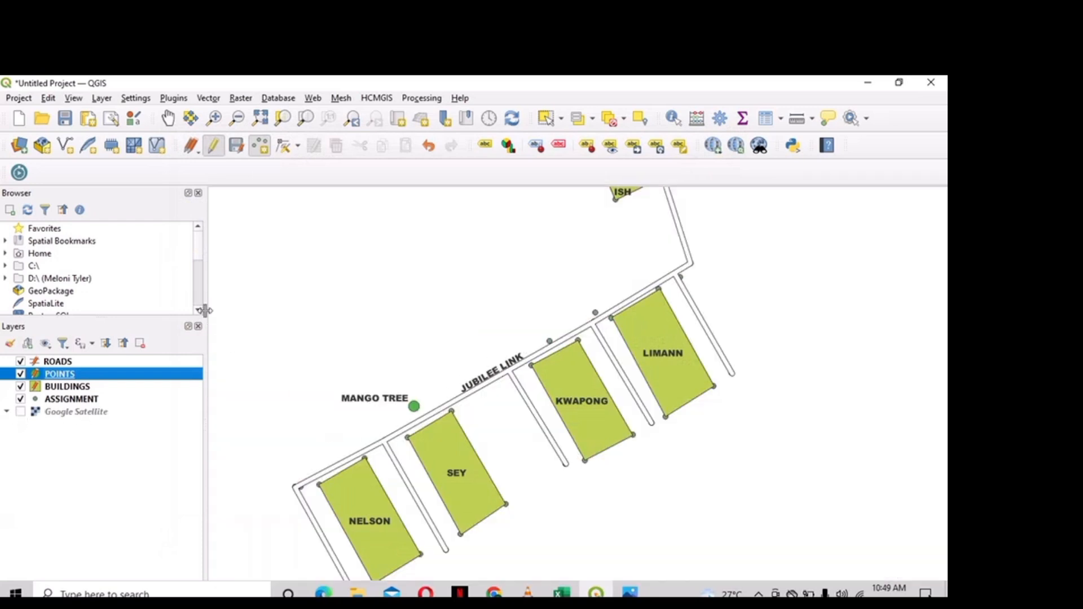
left_click(167, 118)
left_click_drag(535, 393, 582, 388)
- Try several BUILDINGS fill colours from the Styles colour wheel, settling on yellow
left_click(154, 387)
right_click(153, 384)
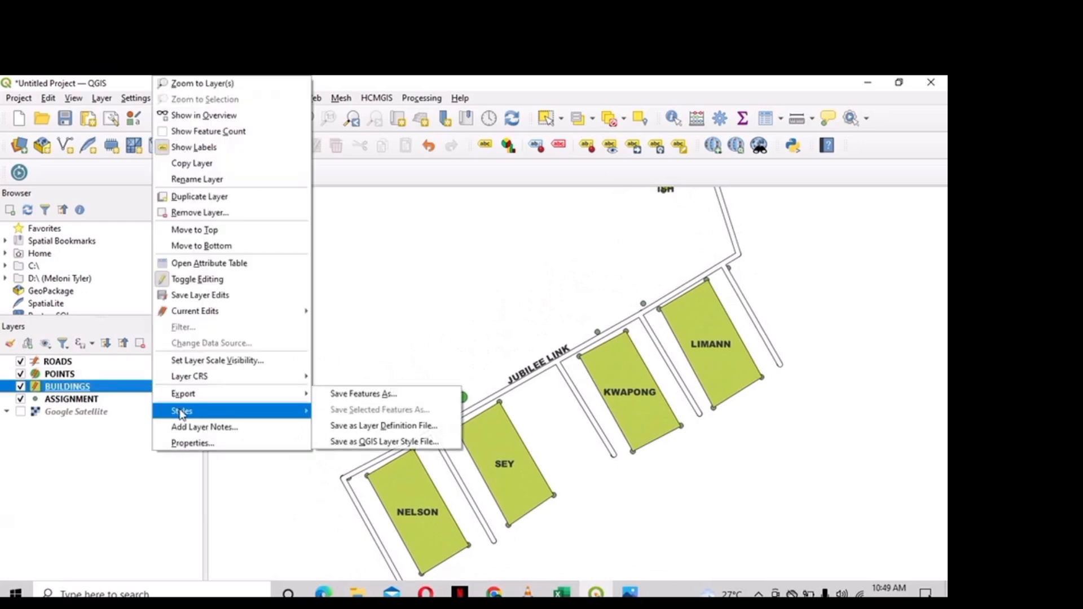
mouse_move(182, 415)
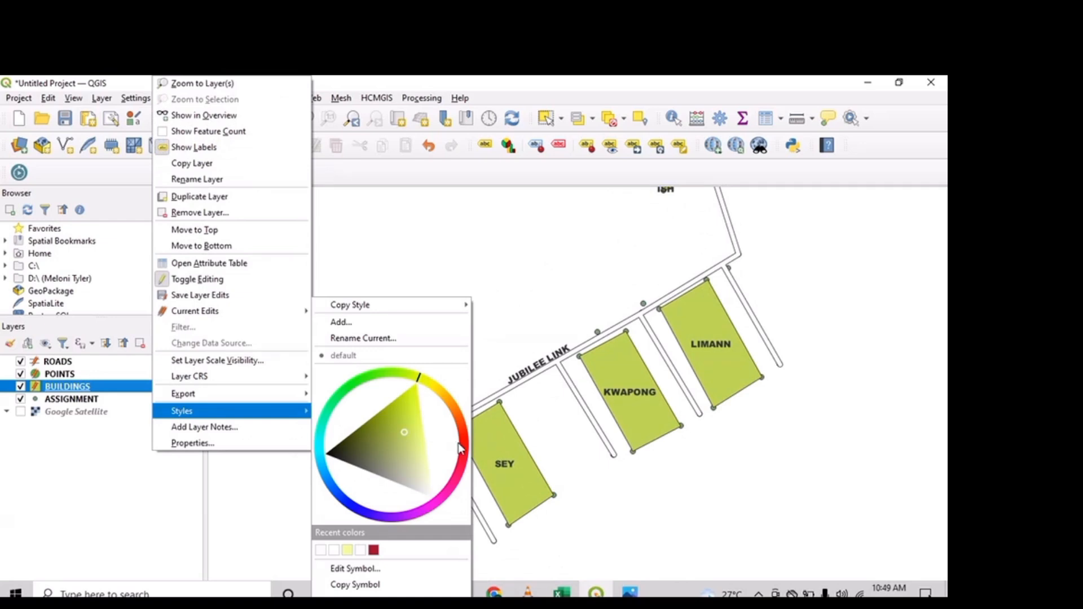
left_click(461, 464)
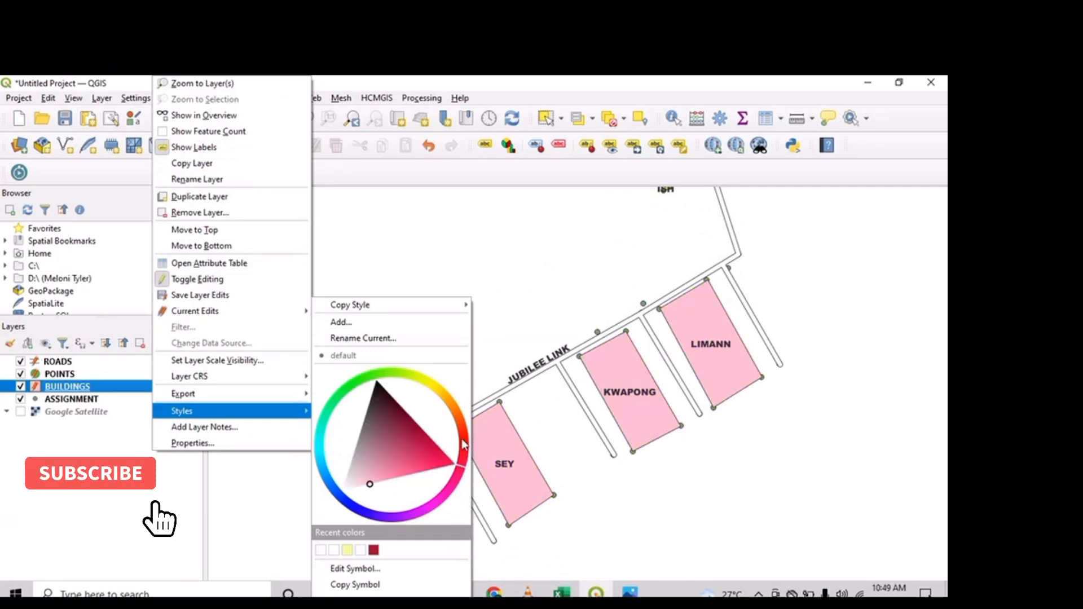
left_click(426, 439)
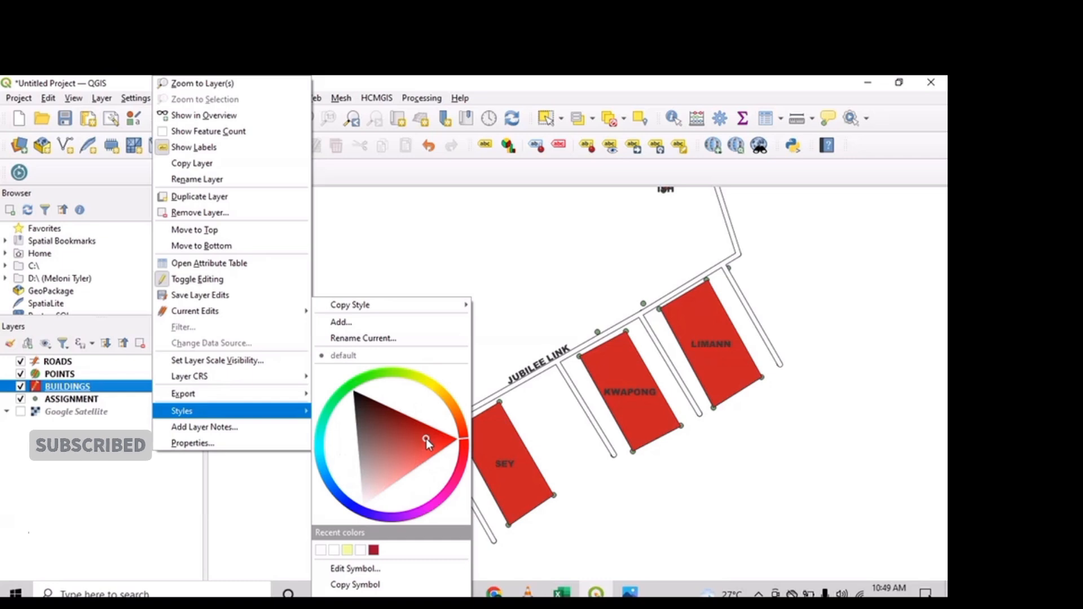
left_click(391, 419)
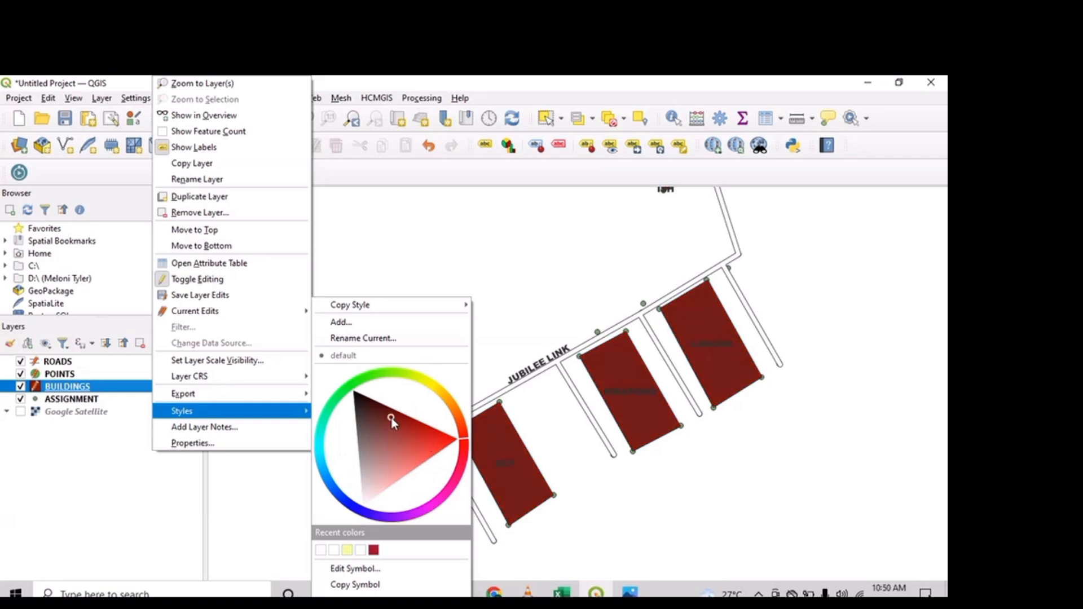
left_click(319, 455)
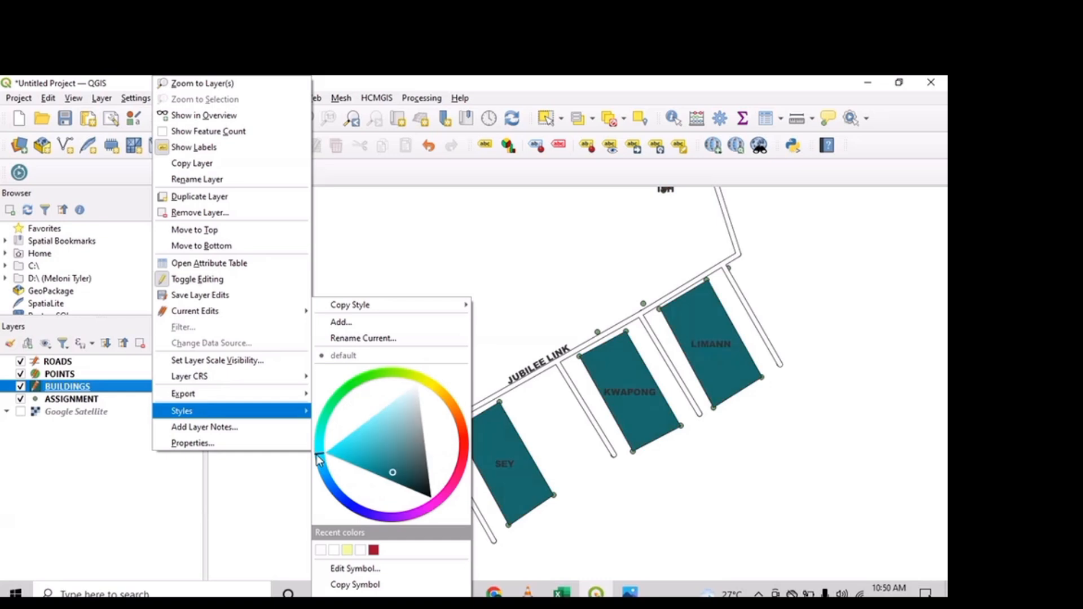
left_click(336, 406)
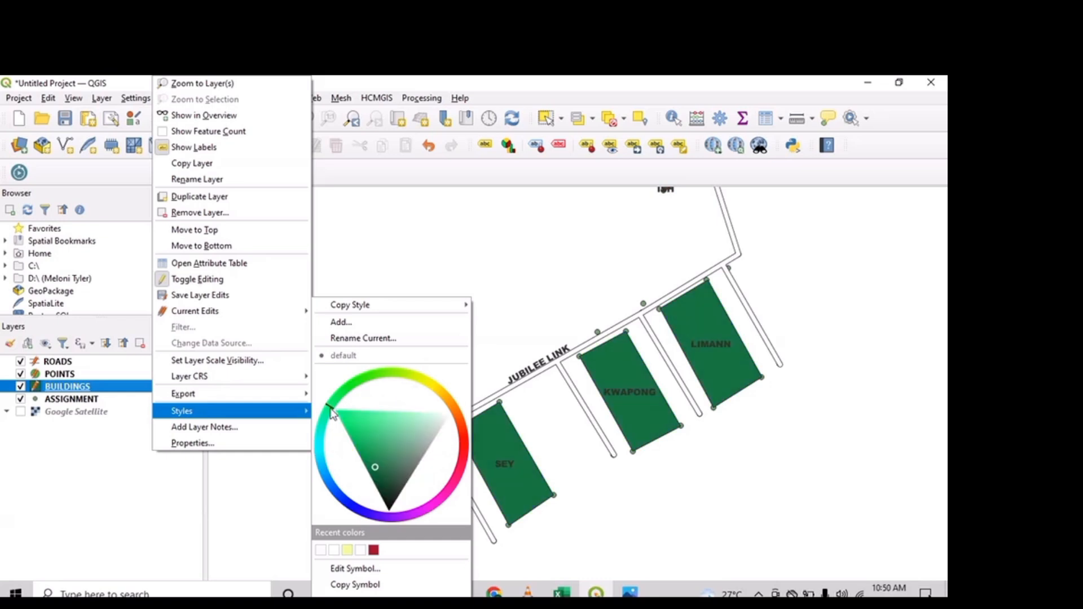
left_click(440, 391)
left_click(422, 385)
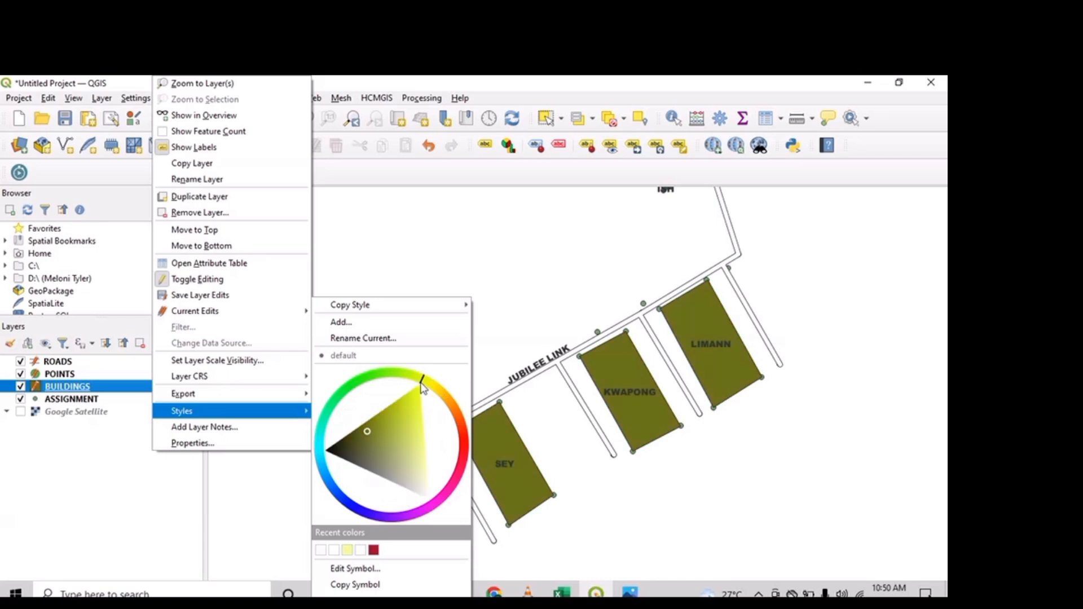
left_click(411, 403)
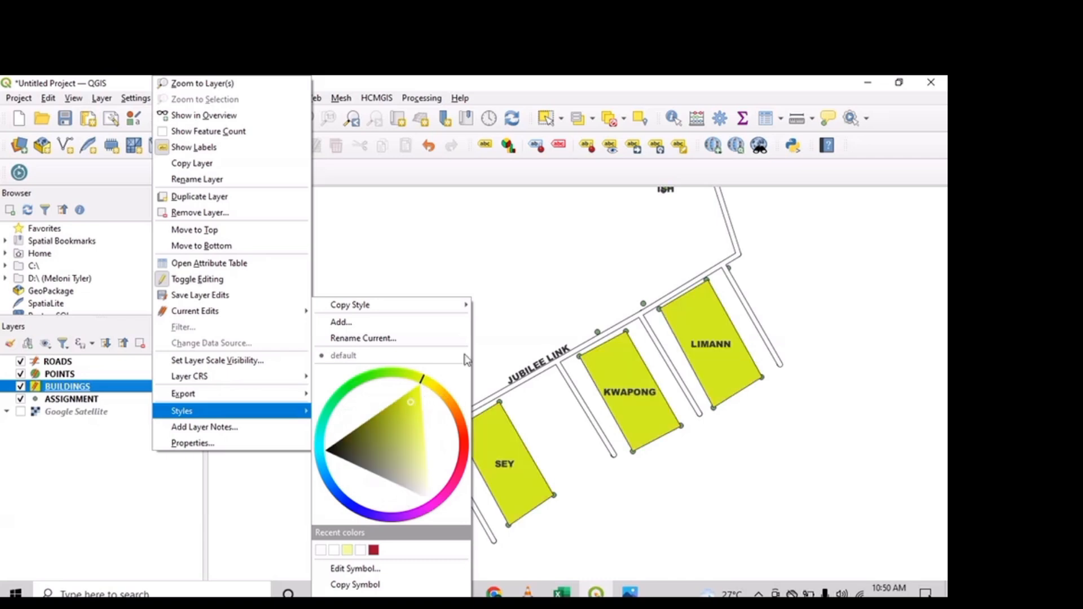
left_click(556, 313)
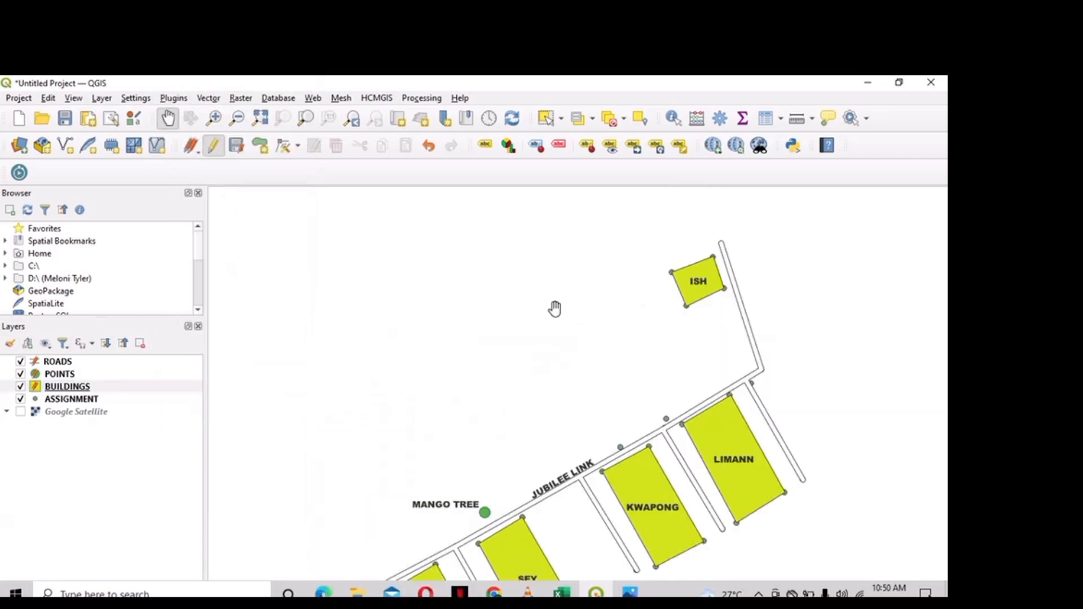
- Frame all buildings including ISH and NELSON, and turn off the ASSIGNMENT layer's vertex dots
left_click_drag(624, 412, 593, 301)
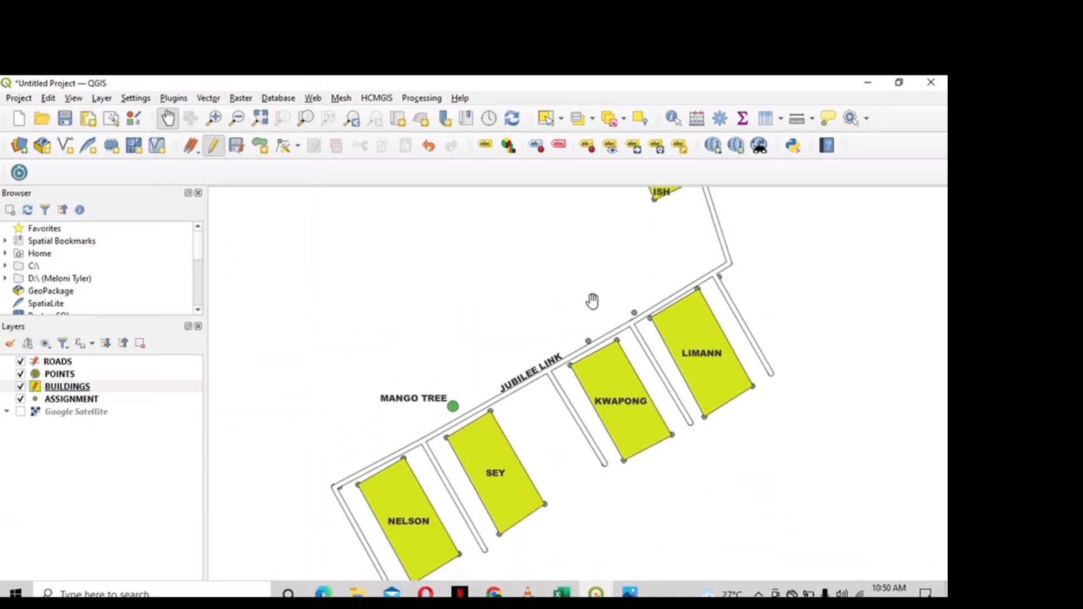
left_click_drag(611, 433, 589, 401)
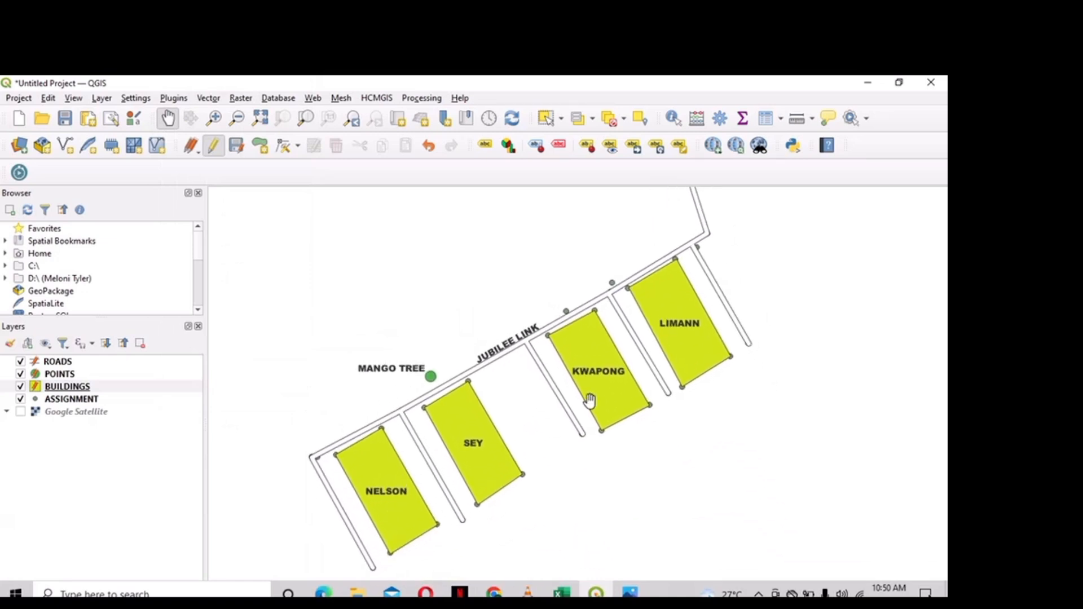
scroll(589, 401, "down", 1)
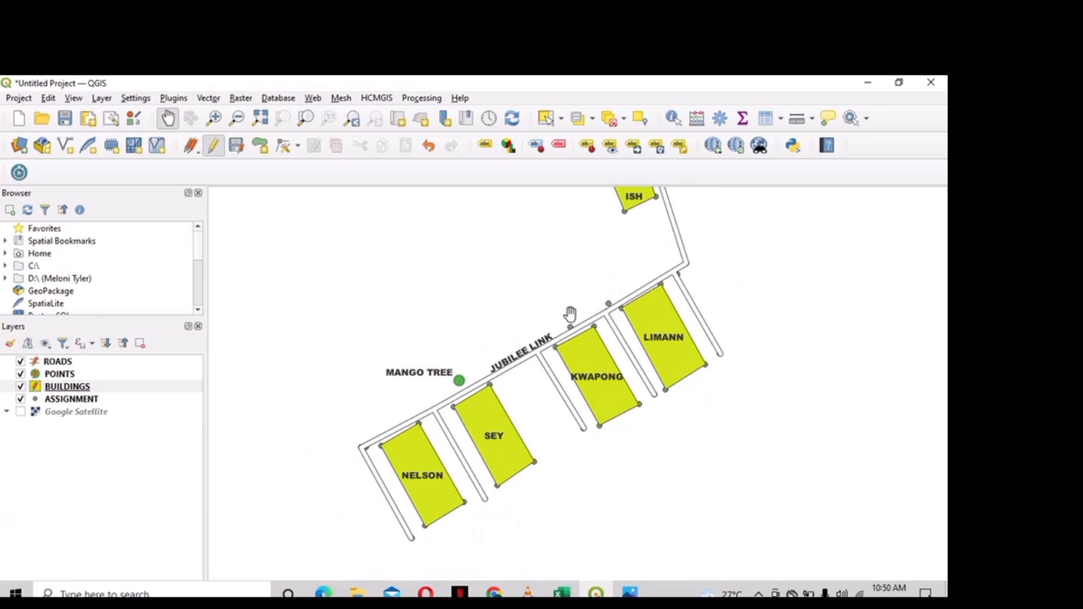
left_click(20, 400)
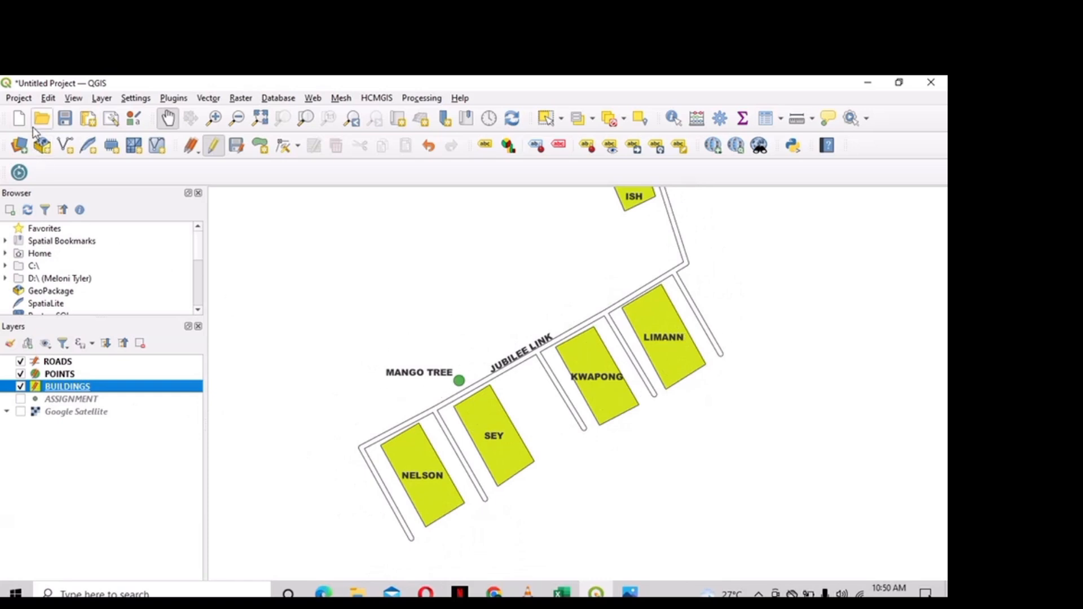
left_click(19, 100)
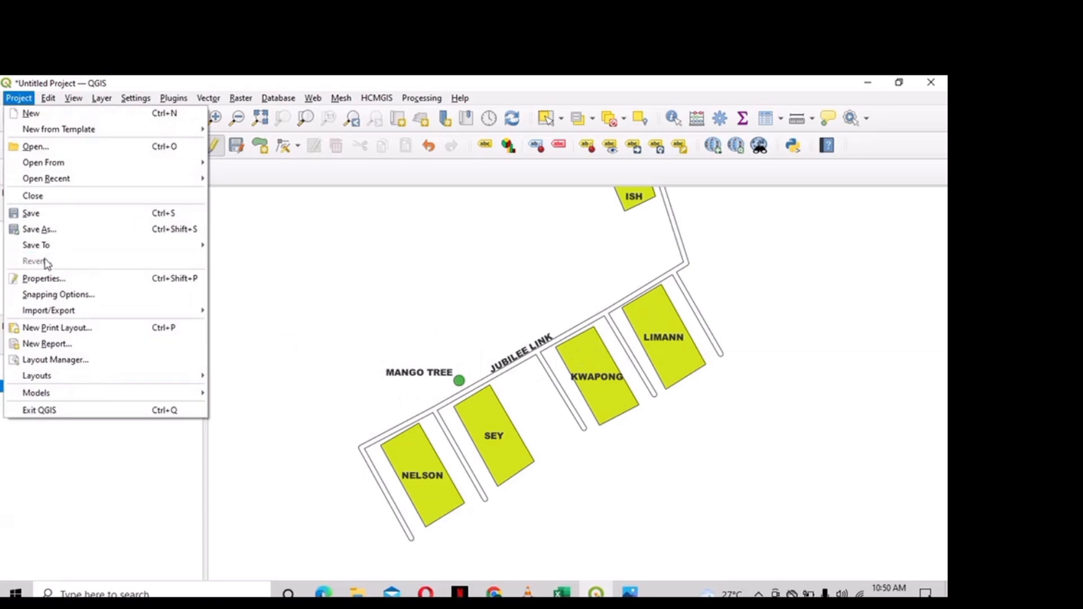
- Make a new print layout, replacing the suggested title with 'MY WORK'
left_click(57, 330)
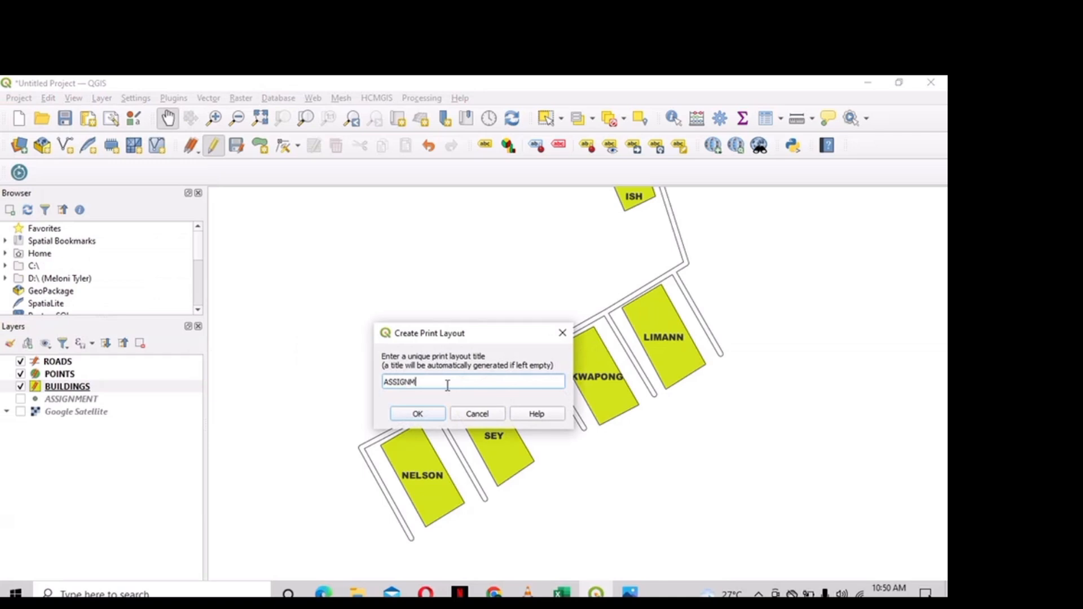
key("BackSpace")
key("BackSpace")
key("BackSpace")
key("BackSpace")
key("BackSpace")
key("BackSpace")
key("BackSpace")
key("BackSpace")
key("BackSpace")
type("MY WORK")
left_click(416, 414)
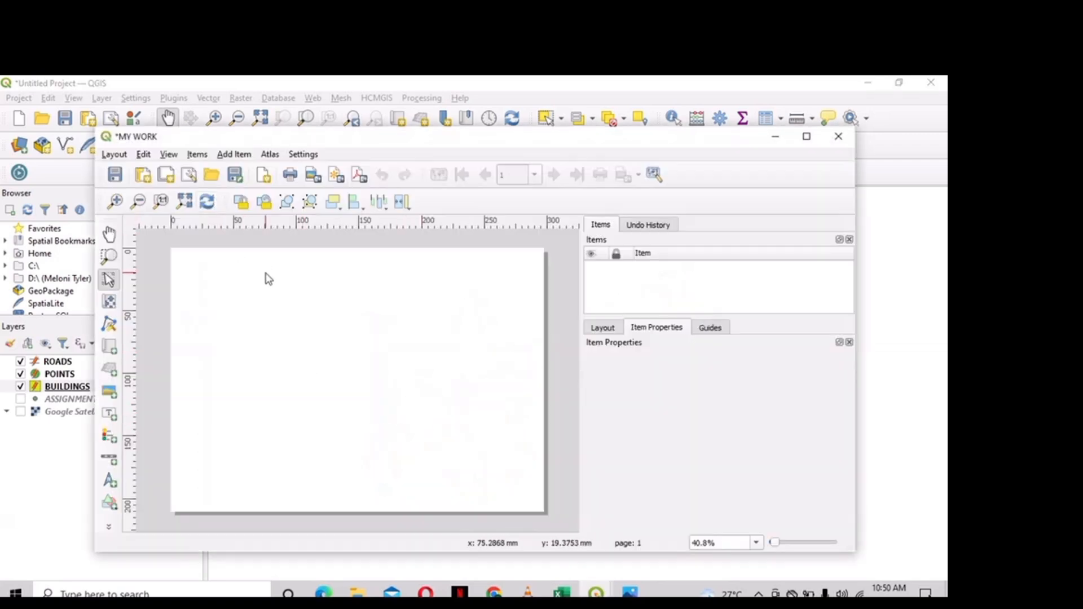
- Draw Map 1 across most of the MY WORK page, showing buildings, roads and MANGO TREE
left_click(236, 155)
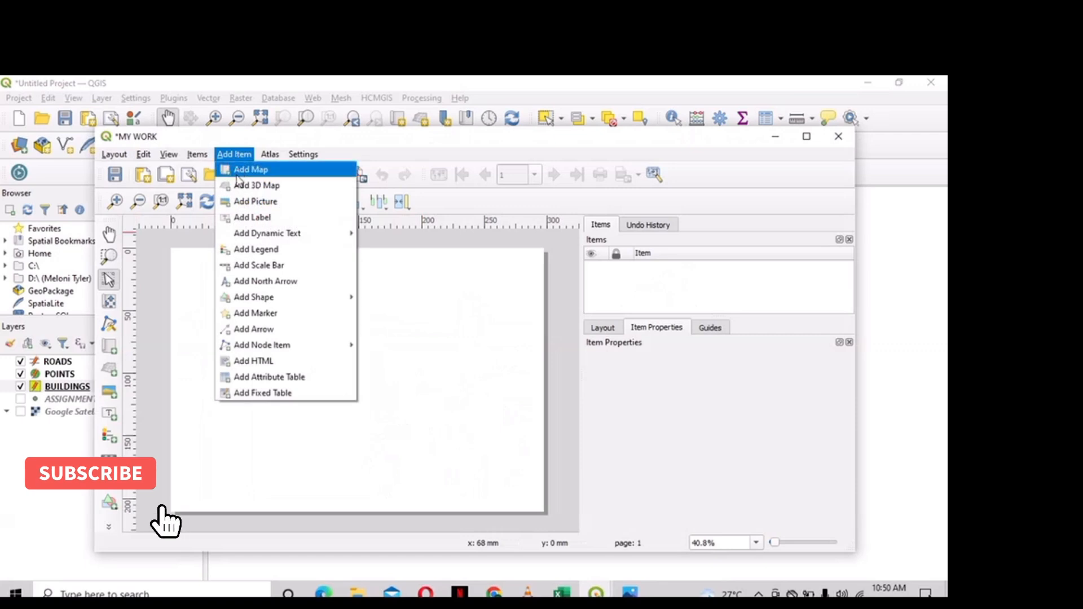
left_click(246, 169)
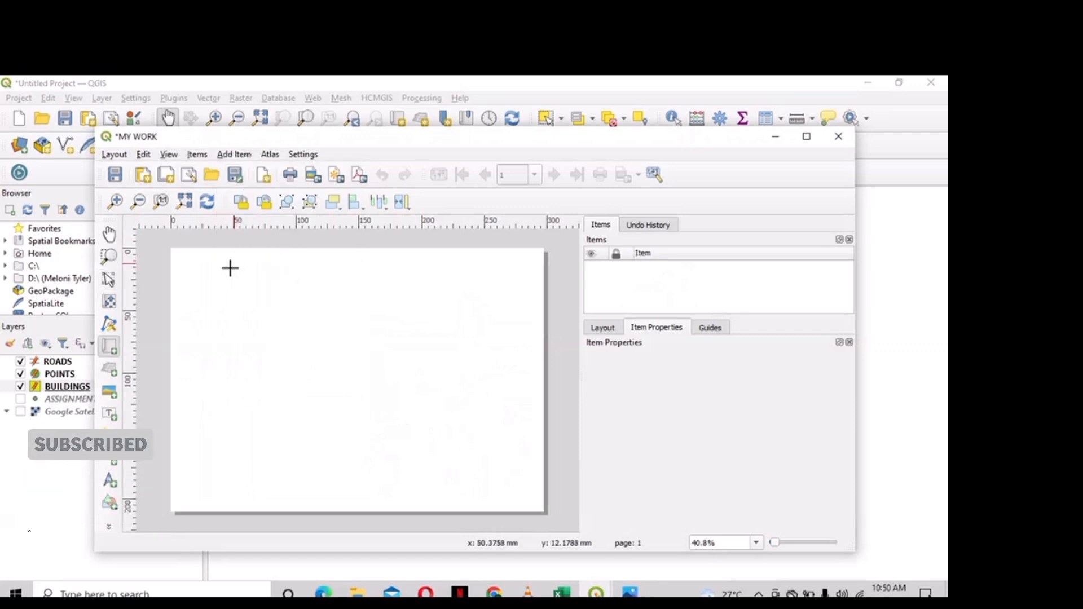
left_click_drag(197, 296, 523, 481)
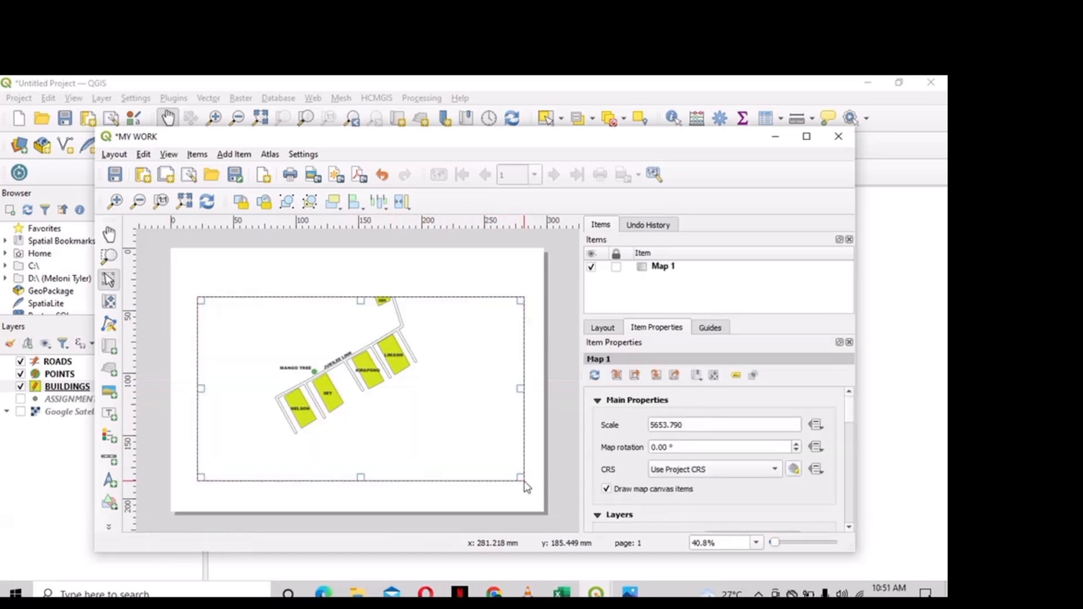
left_click(234, 154)
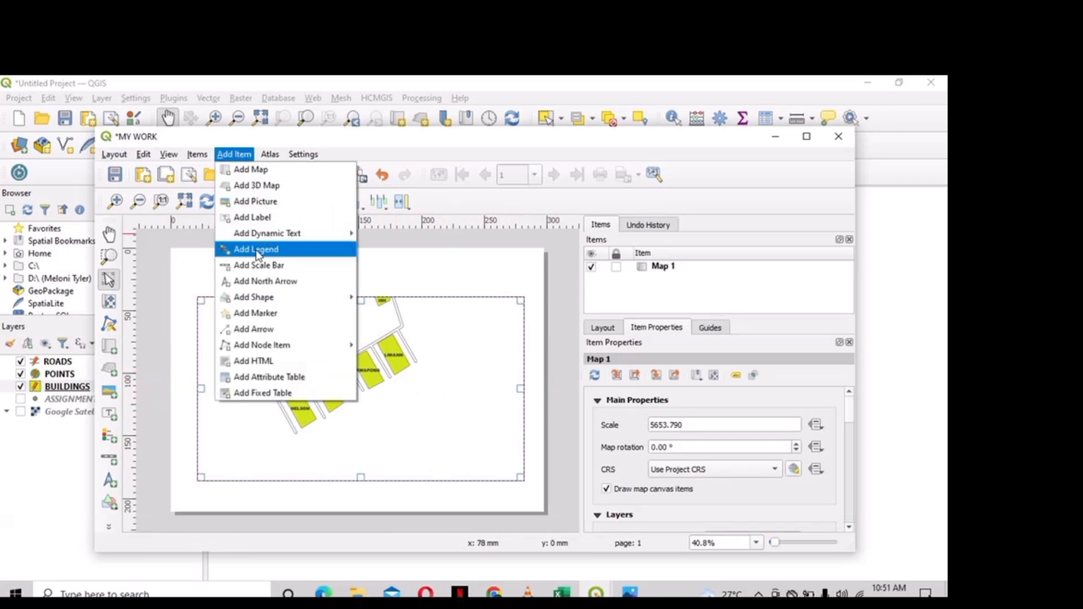
- Place a small north arrow at the upper-left corner of the map frame
left_click(264, 285)
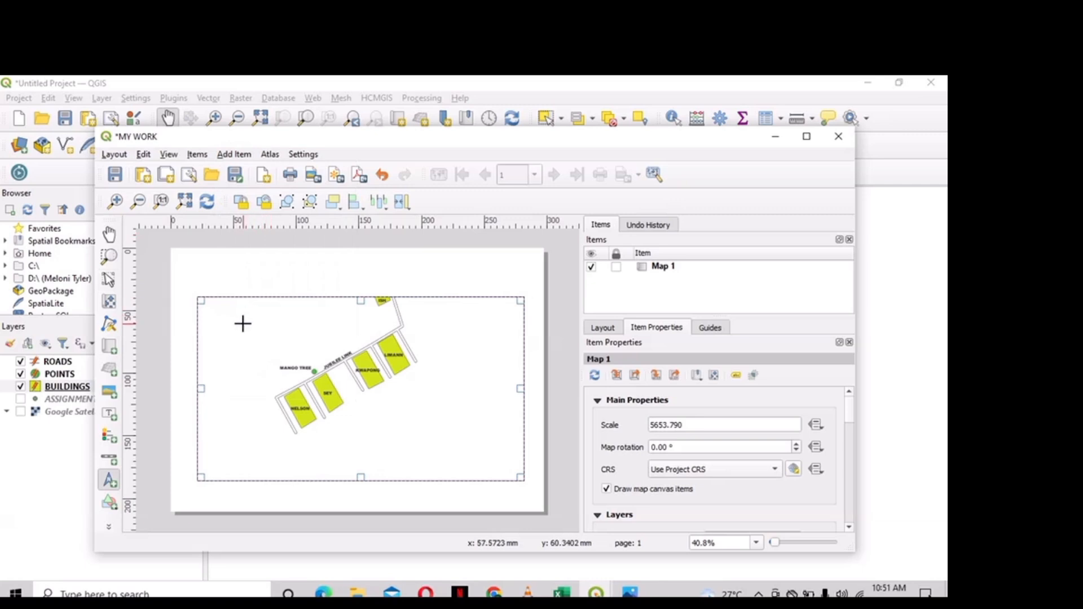
left_click_drag(236, 317, 258, 341)
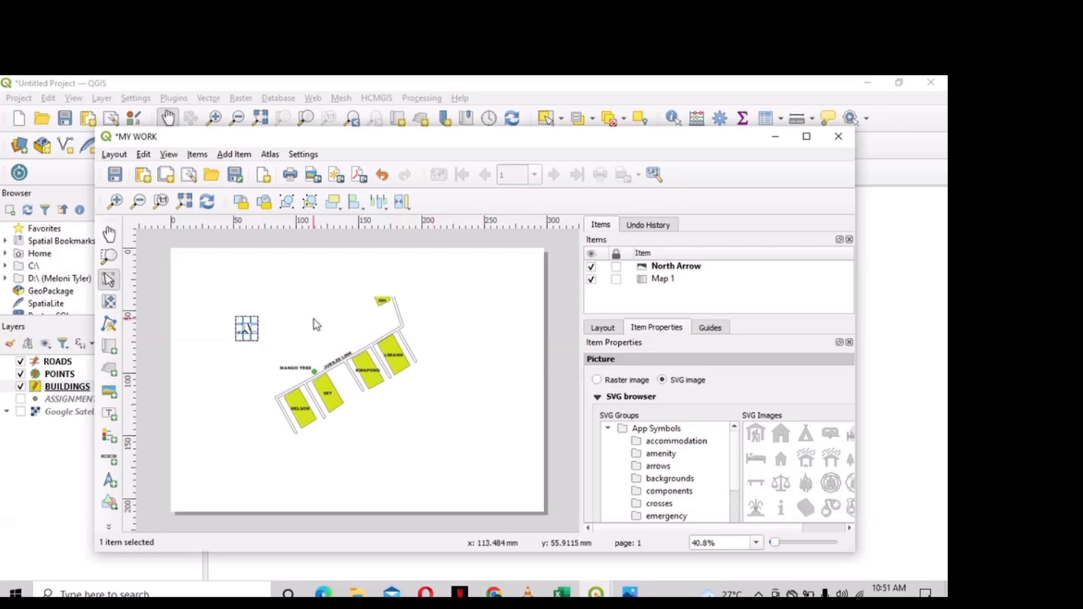
left_click(419, 340)
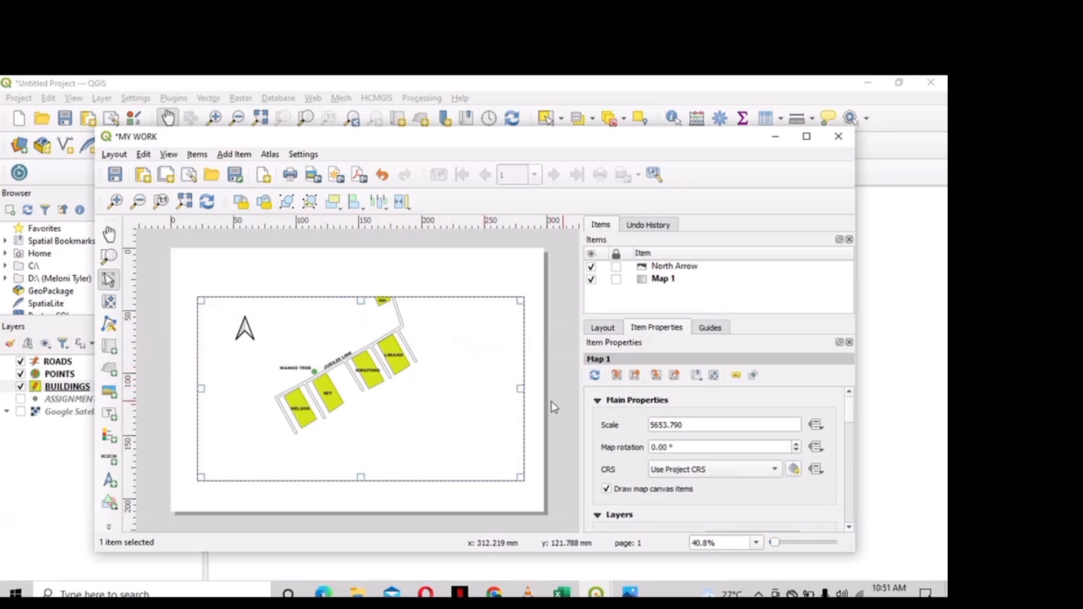
- Select Map 1 and give it a black frame border
left_click(675, 280)
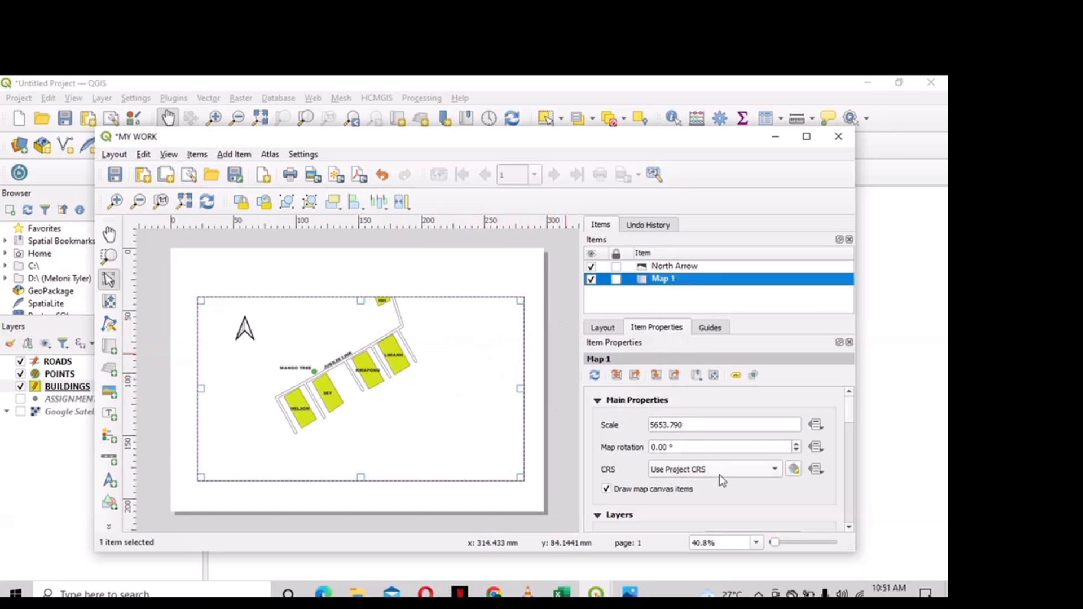
scroll(719, 475, "down", 3)
scroll(719, 475, "up", 2)
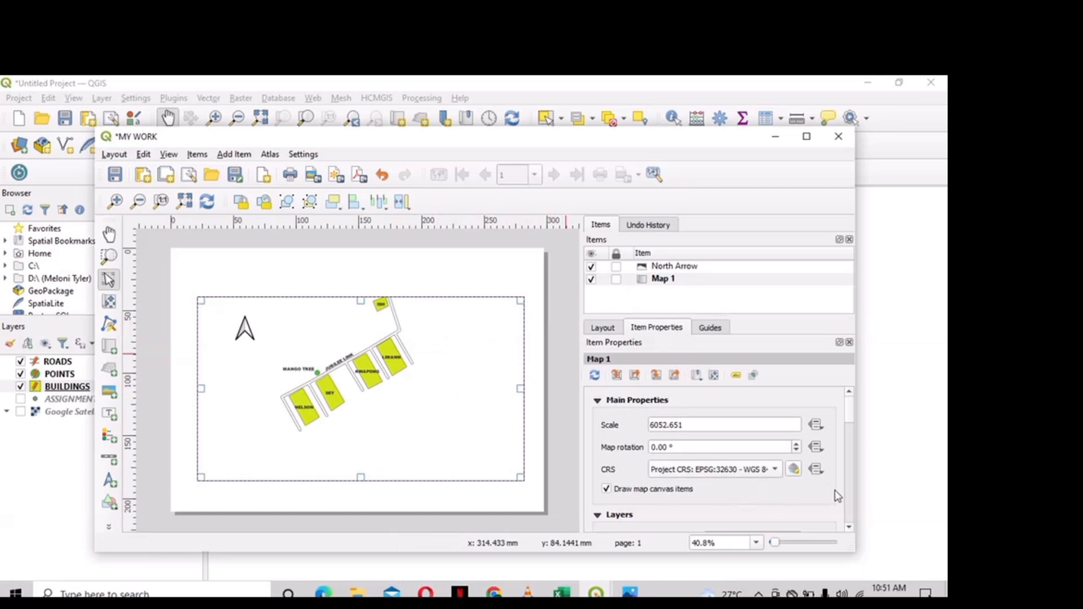
scroll(821, 500, "down", 5)
scroll(820, 500, "down", 10)
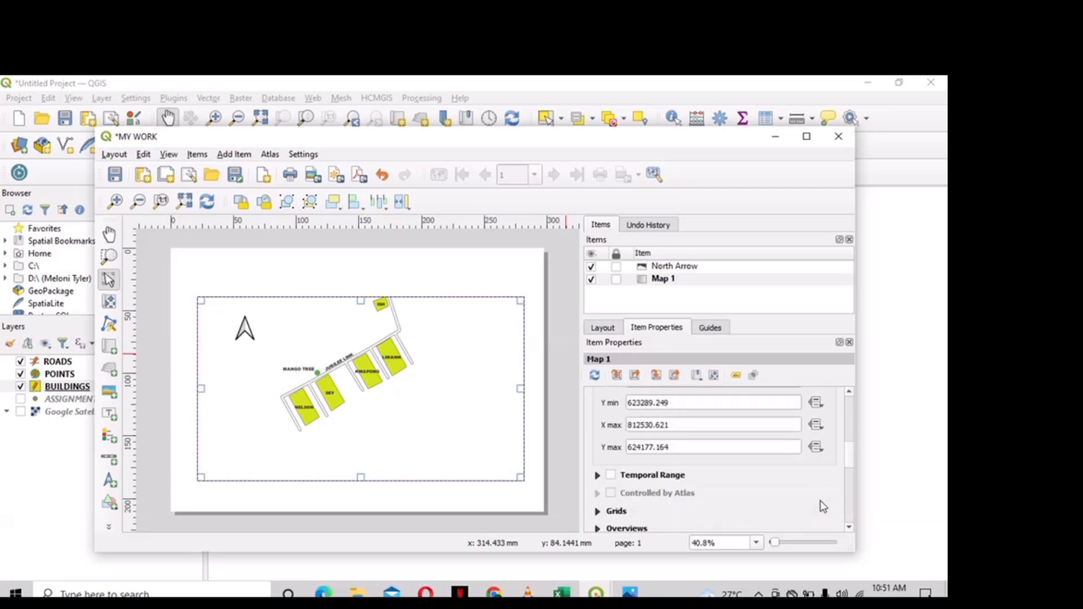
left_click(612, 451)
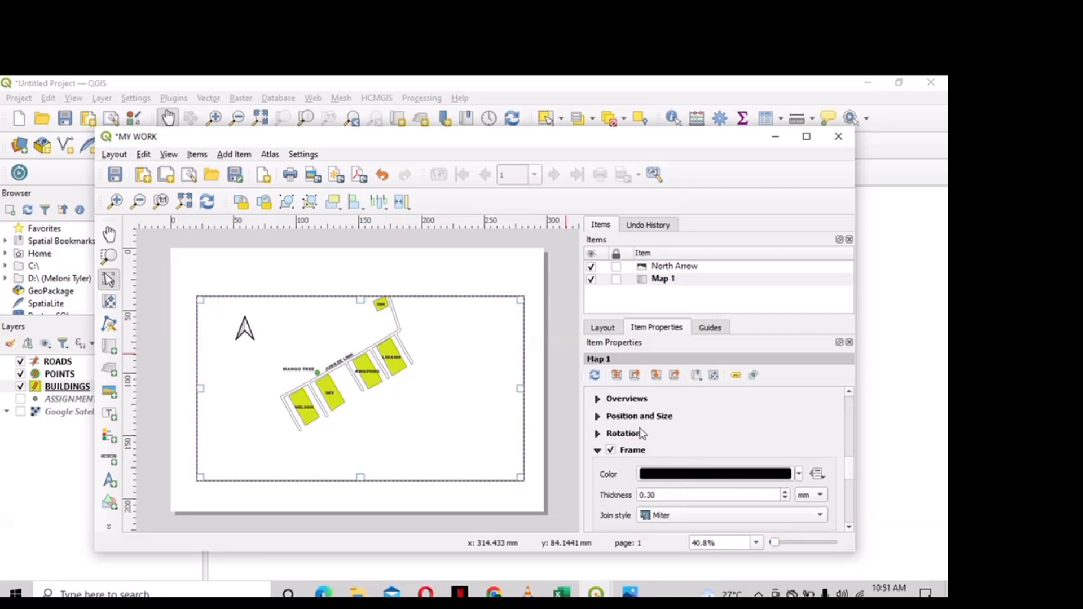
- Fill Map 1's background with green
scroll(642, 432, "down", 2)
scroll(642, 432, "down", 3)
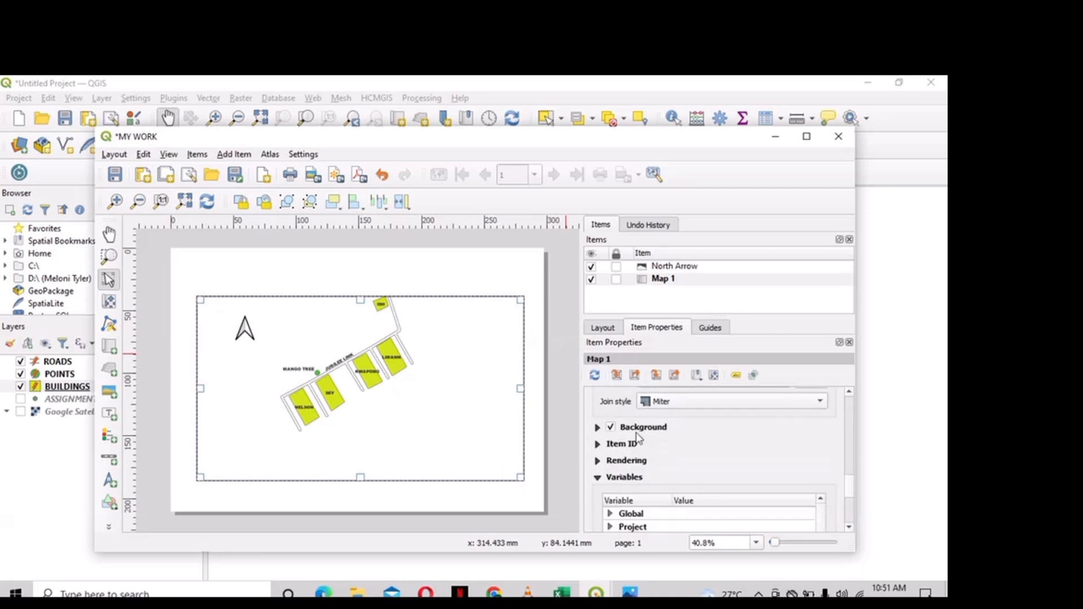
left_click(598, 428)
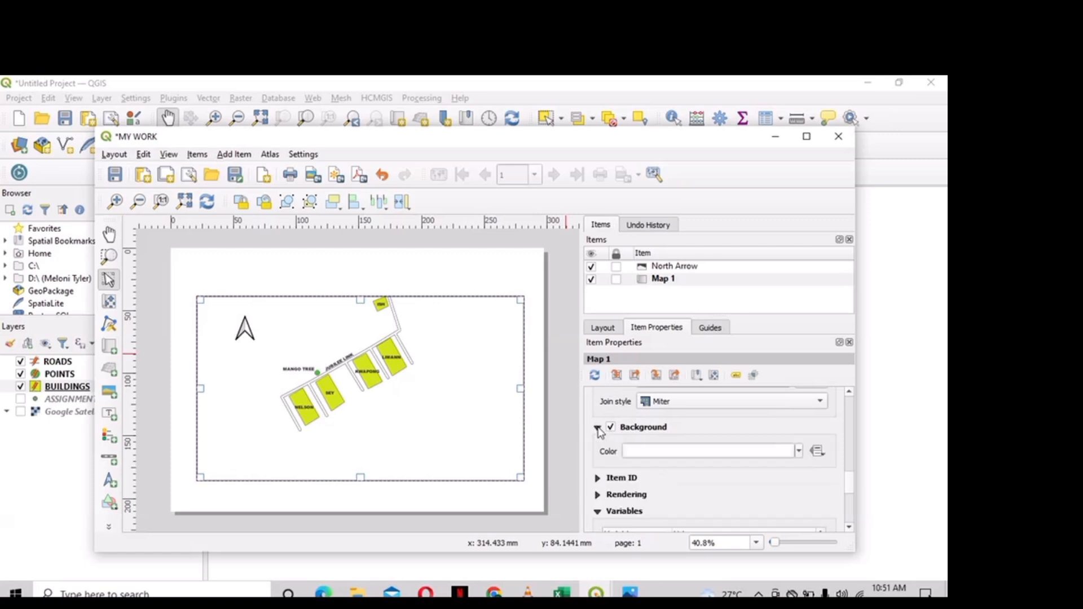
left_click(675, 453)
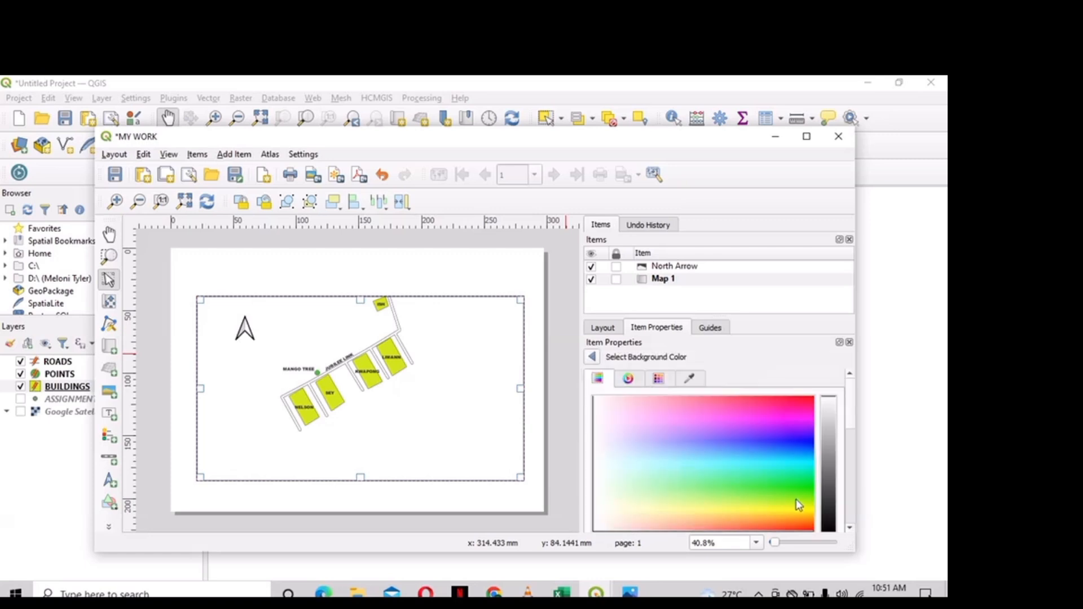
left_click(794, 465)
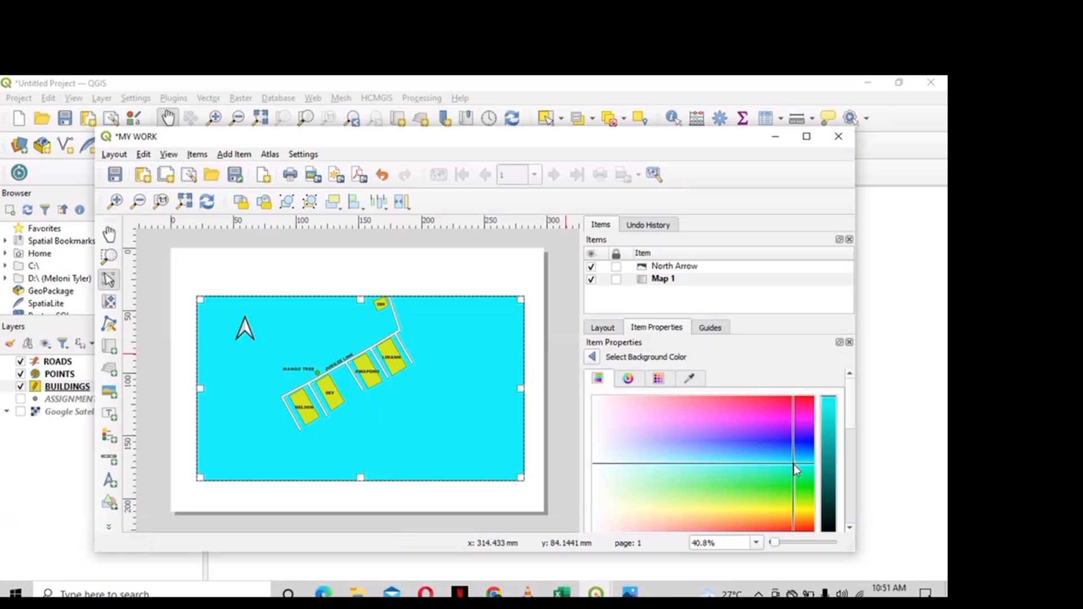
left_click(741, 489)
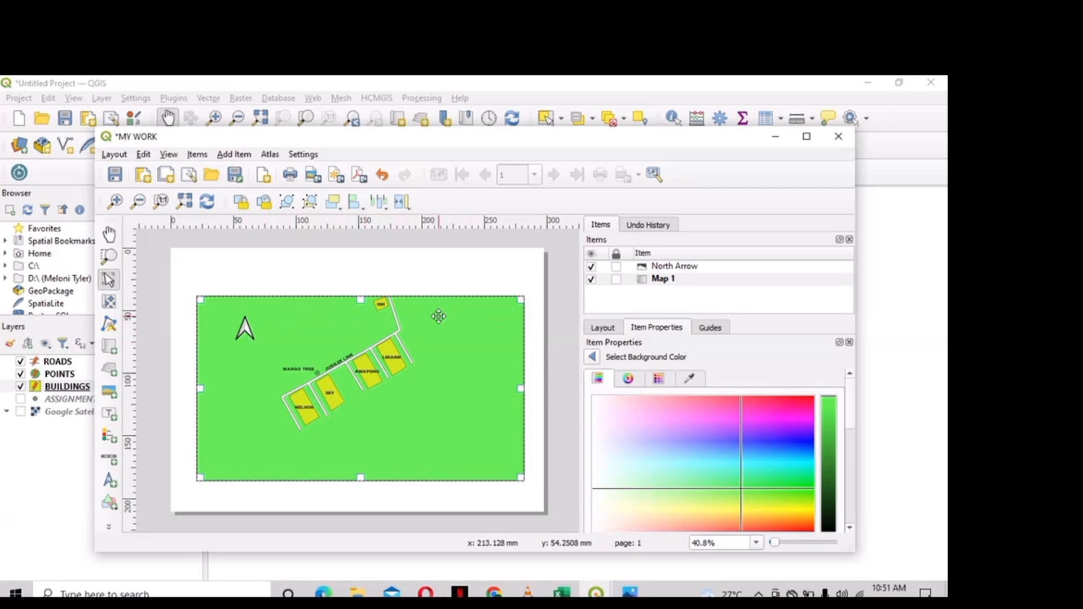
- Draw a scale bar along the bottom of Map 1 and give it a frame
left_click(244, 156)
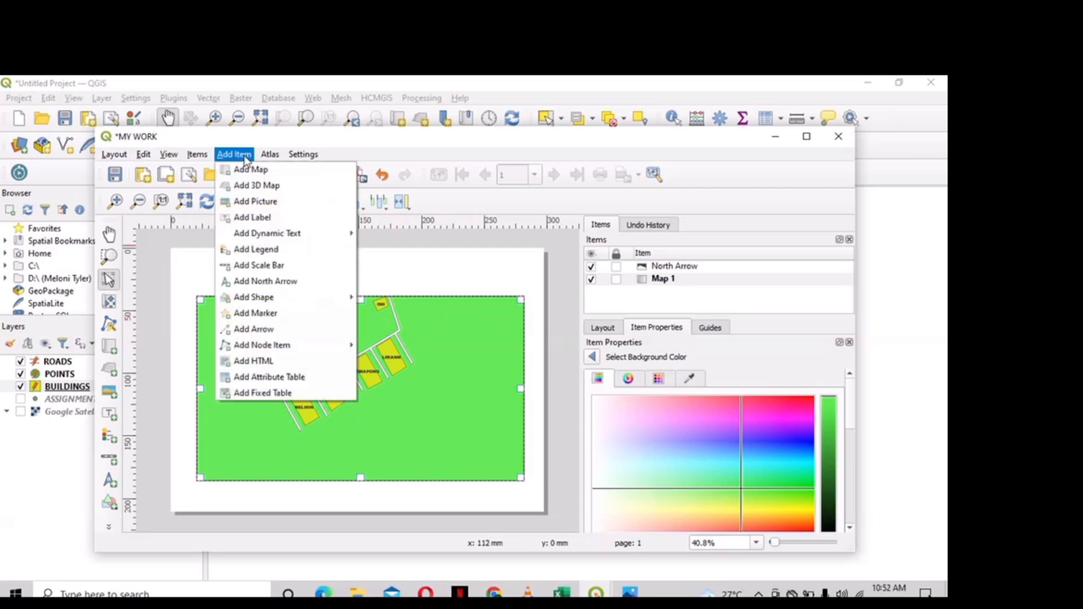
left_click(270, 266)
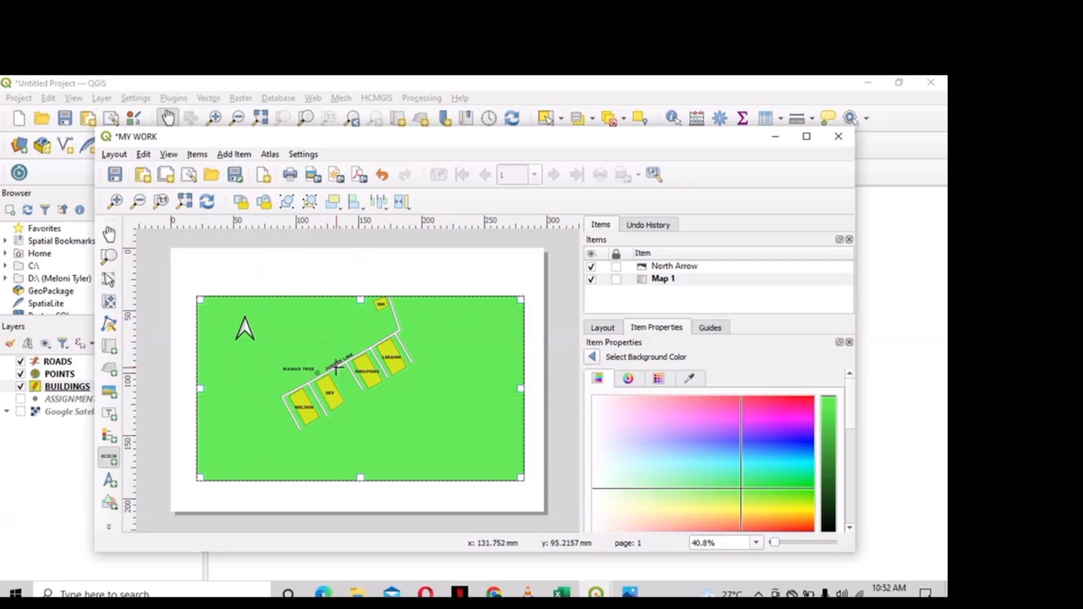
left_click_drag(375, 463, 417, 464)
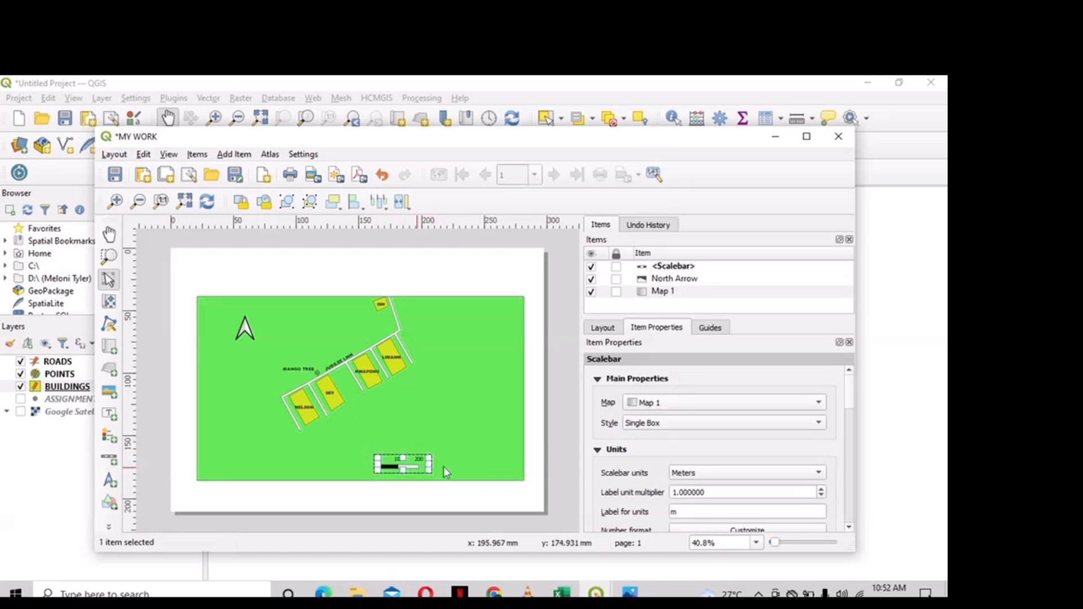
scroll(764, 438, "down", 15)
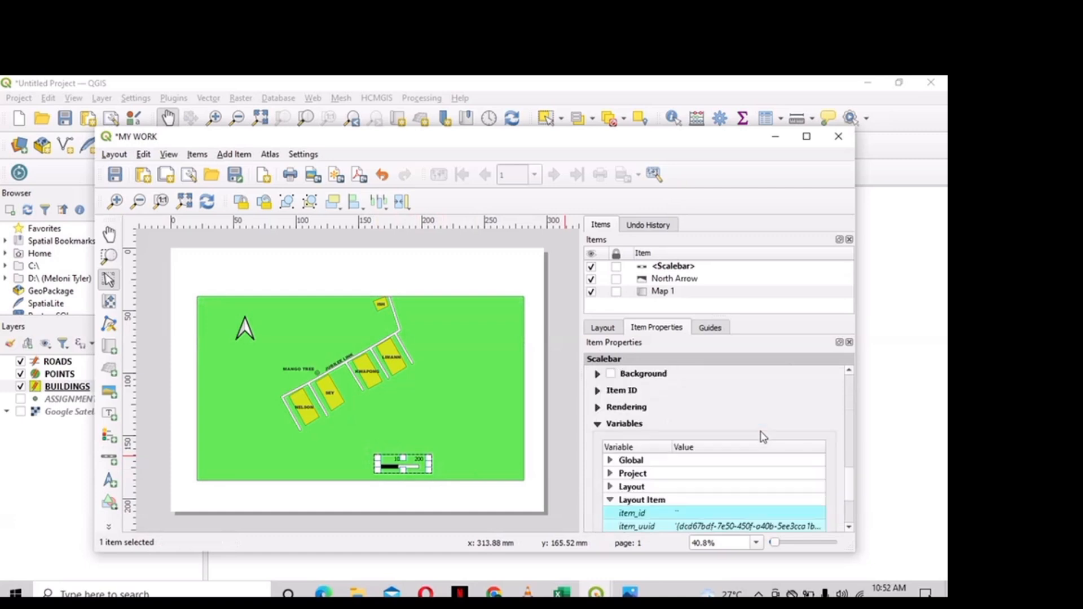
scroll(763, 438, "down", 2)
scroll(756, 439, "up", 5)
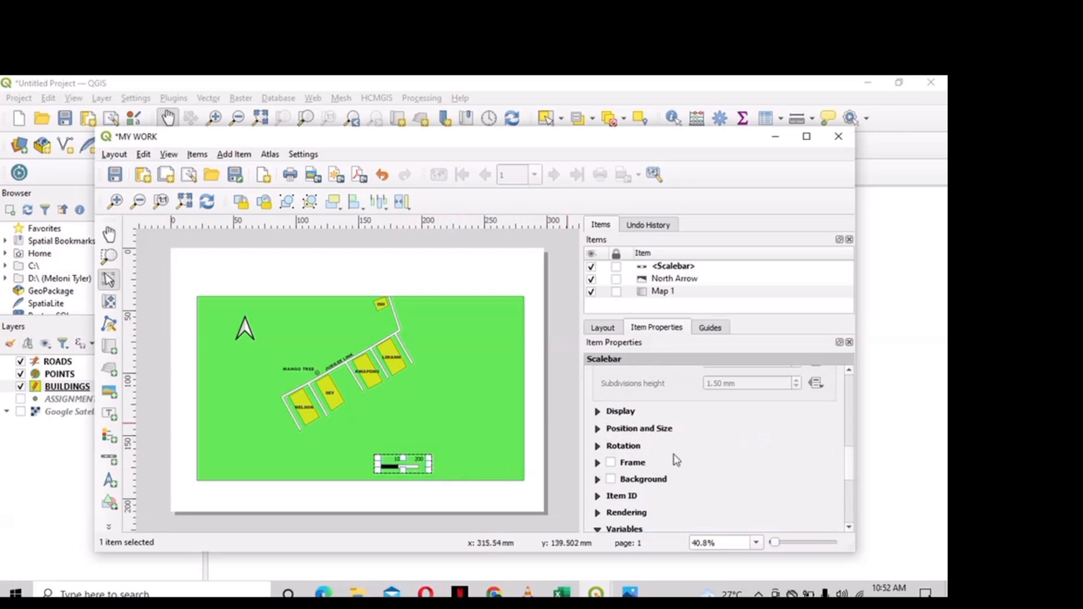
left_click(611, 463)
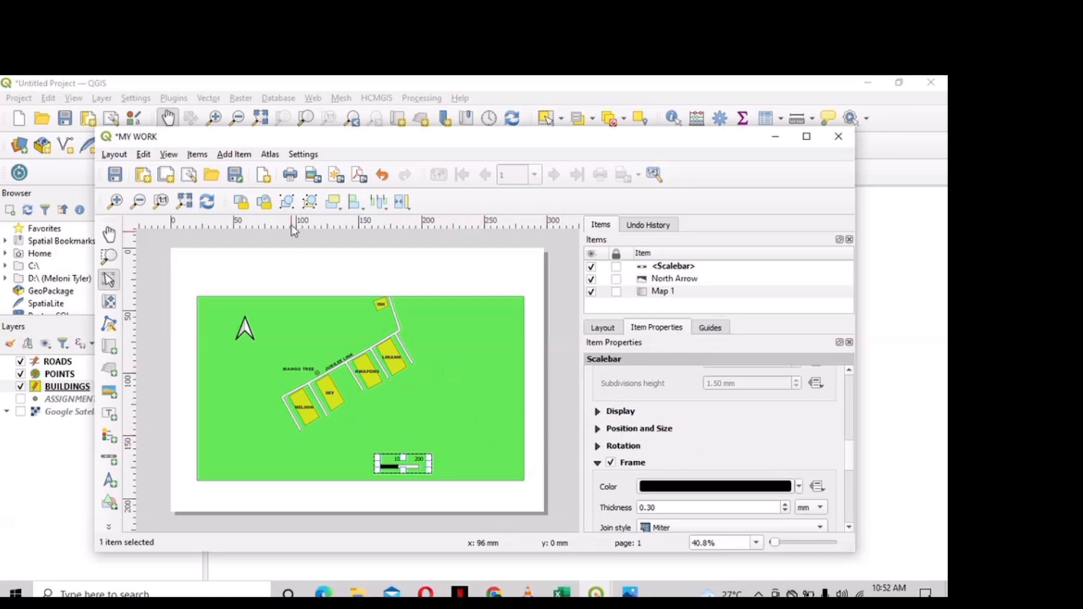
left_click(235, 155)
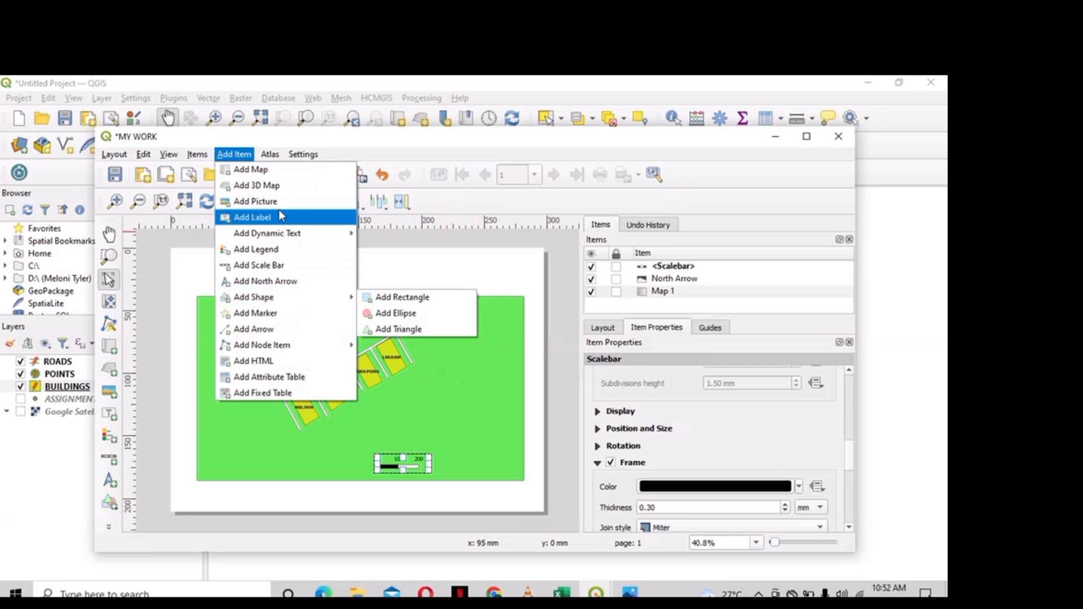
- Draw a legend box and settle it in the map's lower-right corner
left_click(283, 255)
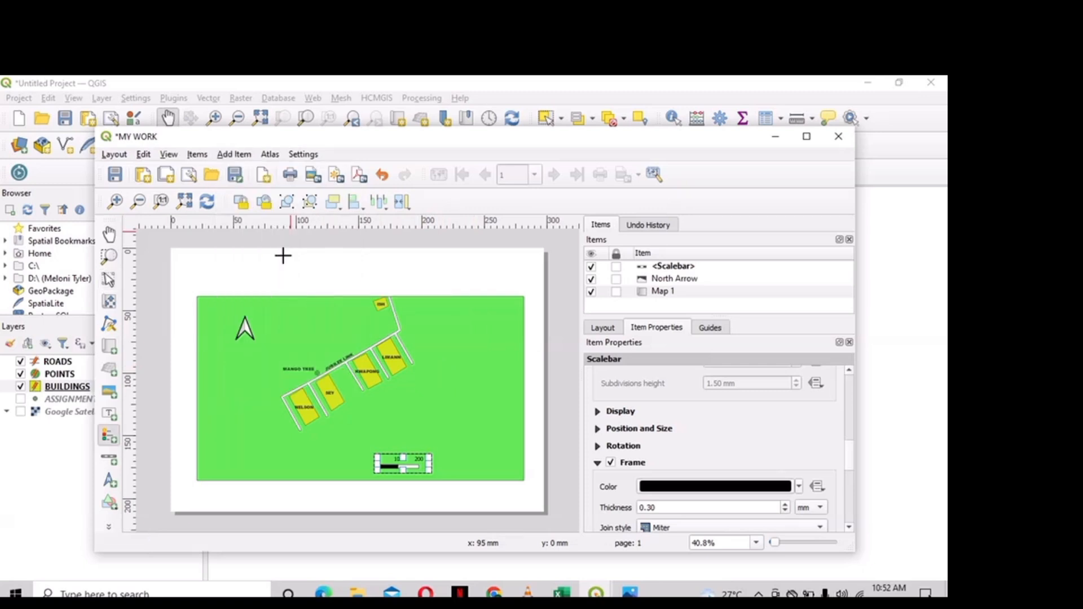
left_click_drag(451, 388, 515, 454)
left_click_drag(480, 423, 502, 453)
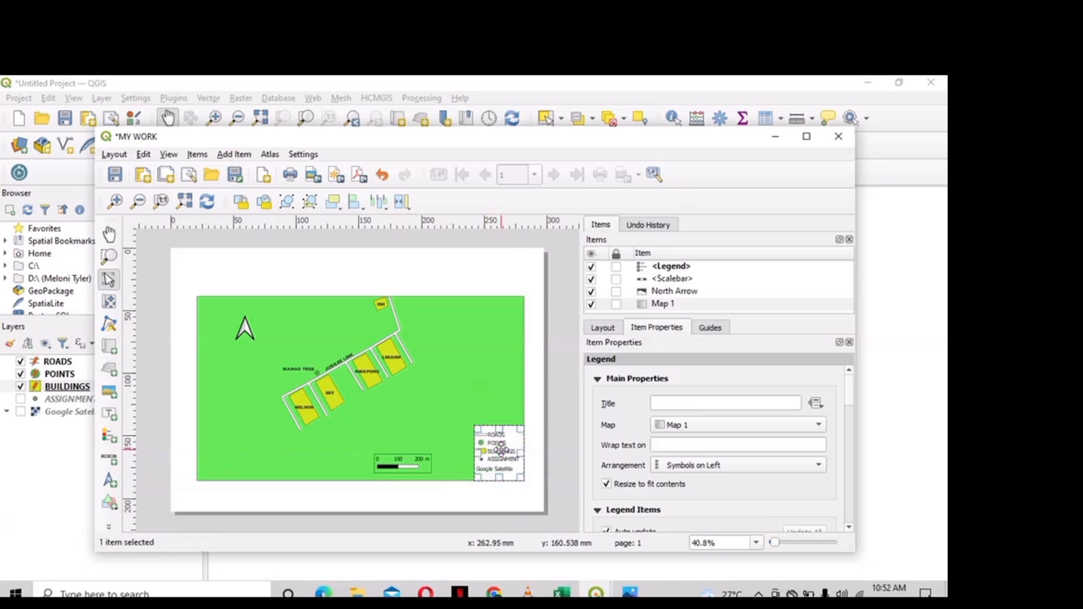
left_click(555, 409)
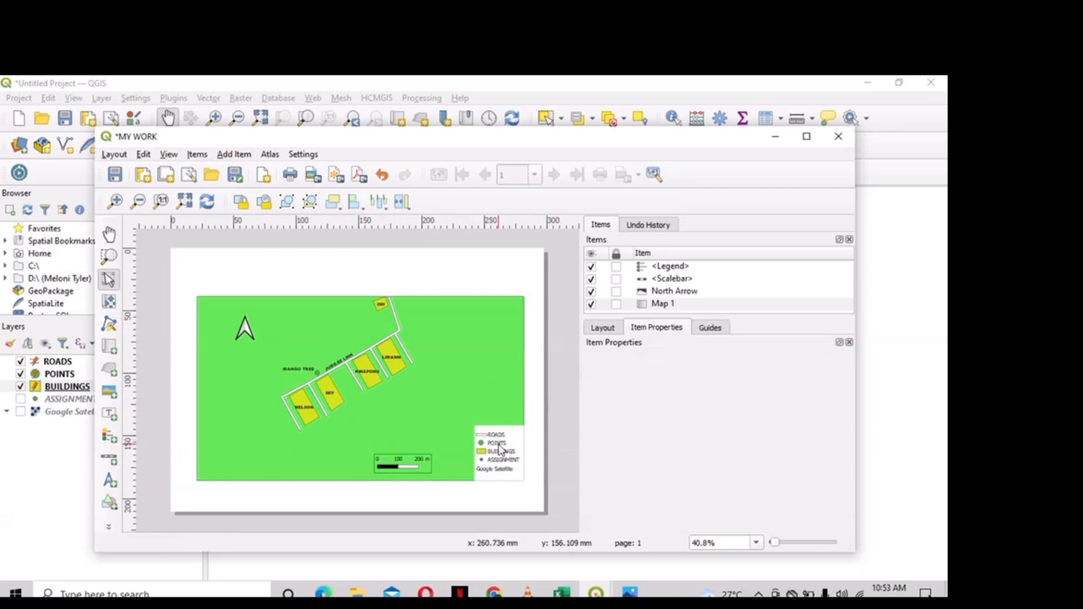
left_click(110, 412)
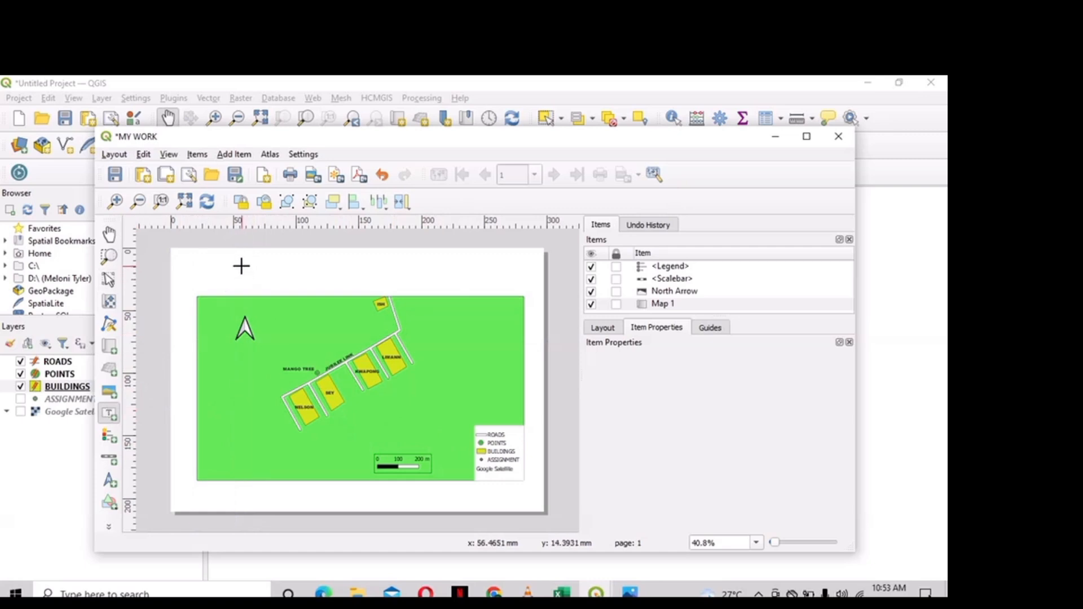
- Draw a title label above the map reading 'A MAP OF SOMEWHERE'
left_click_drag(242, 266, 454, 285)
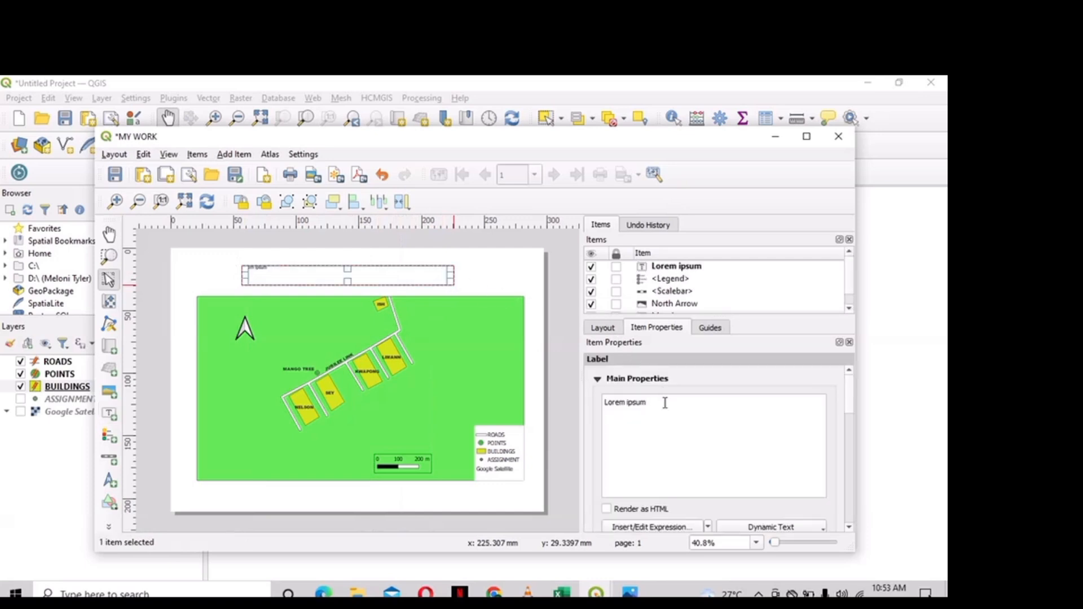
key("BackSpace")
key("BackSpace")
key("BackSpace")
key("BackSpace")
key("BackSpace")
key("BackSpace")
key("BackSpace")
key("BackSpace")
key("BackSpace")
key("BackSpace")
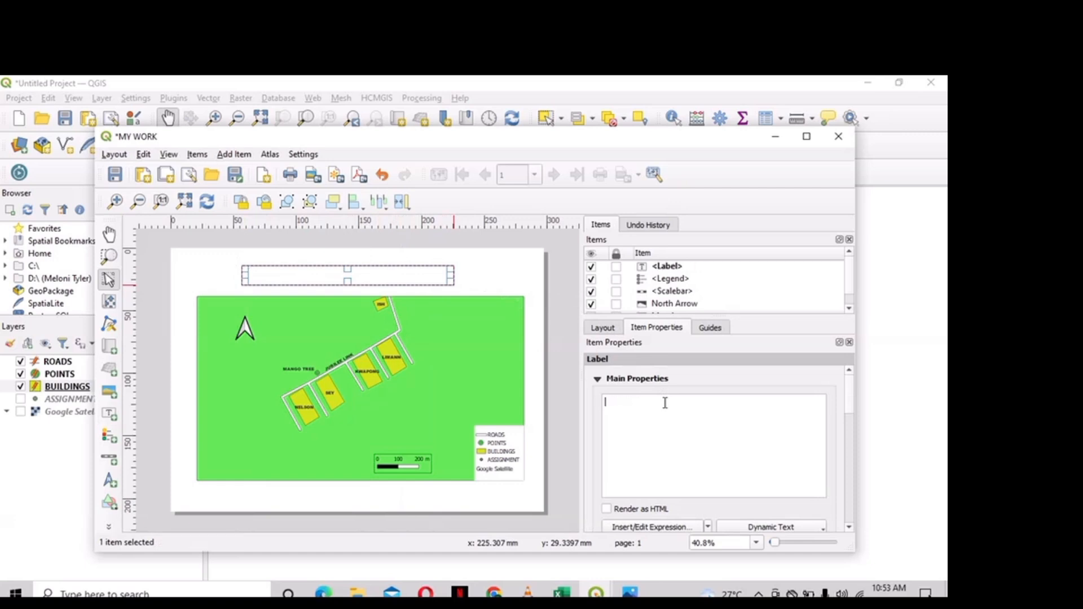
type("A MAP OF SO")
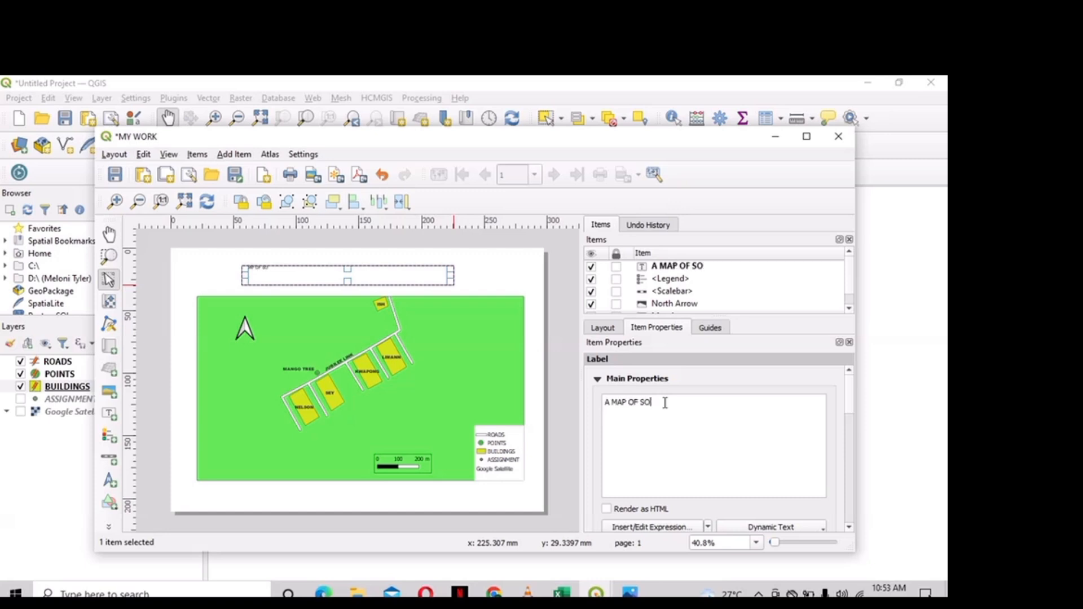
type("MEWHE")
scroll(705, 452, "down", 3)
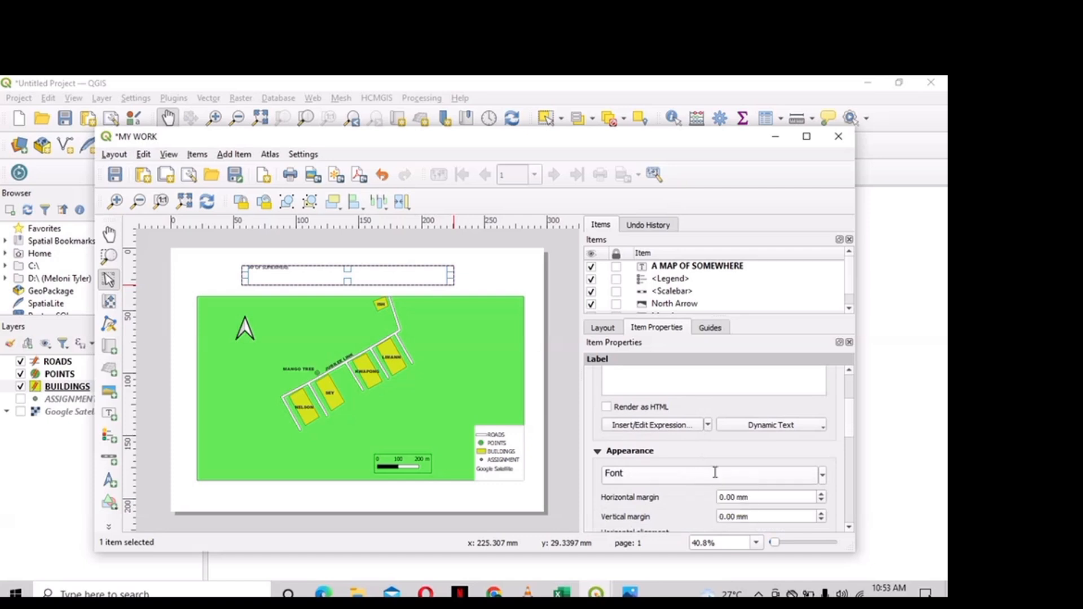
- Set the title to Arial Black 32 pt, centre it, and draw a second label below the map
left_click(716, 472)
left_click(739, 424)
key("BackSpace")
key("BackSpace")
key("BackSpace")
key("BackSpace")
key("BackSpace")
key("BackSpace")
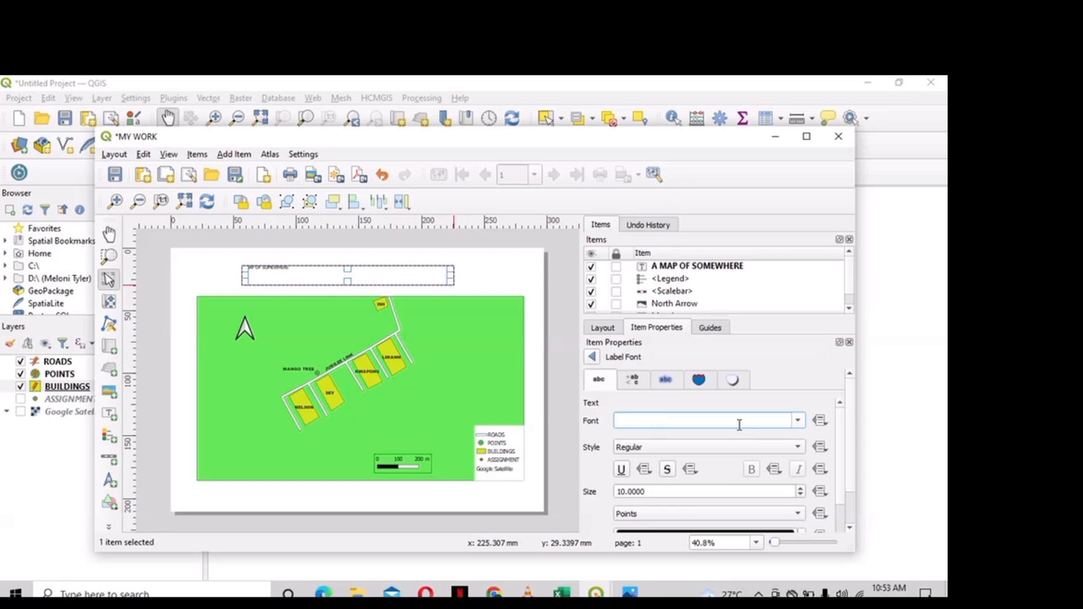
type("ARIAL Black")
key("Return")
left_click_drag(800, 488, 800, 488)
left_click(799, 489)
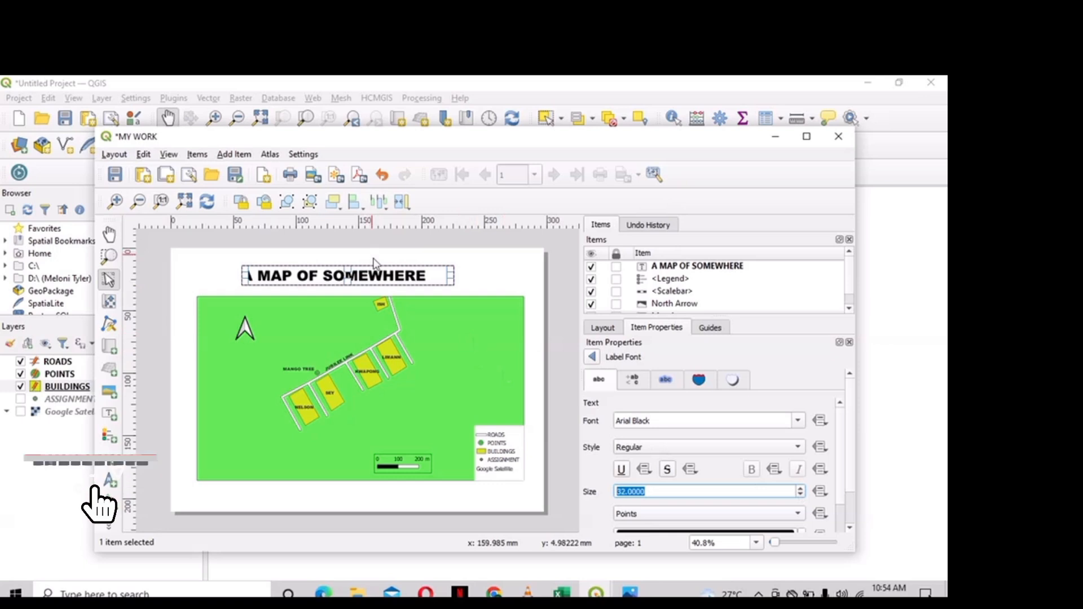
left_click_drag(388, 277, 415, 280)
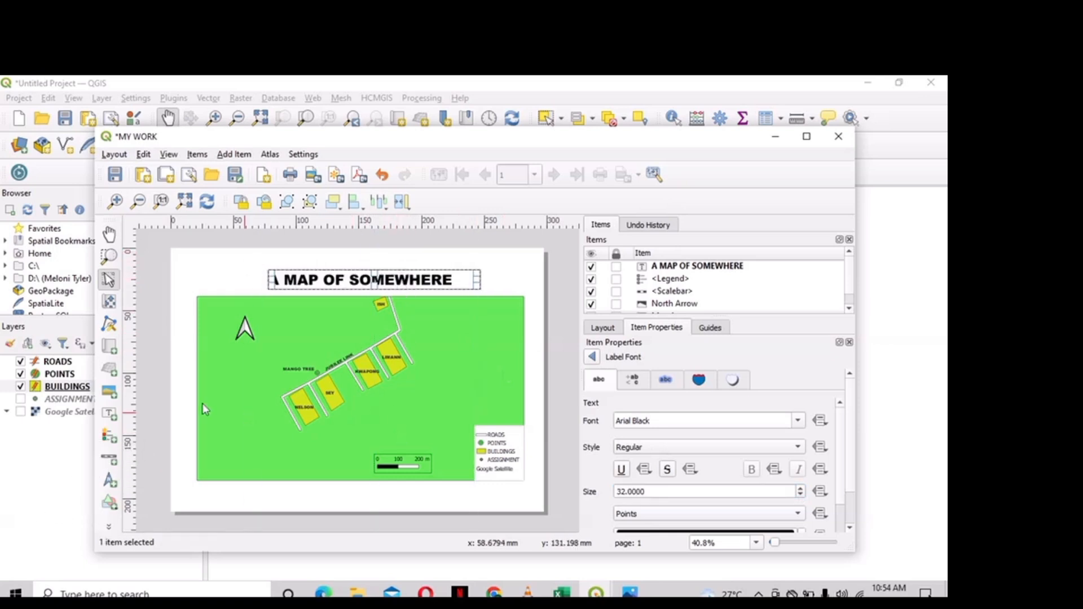
left_click(109, 414)
left_click_drag(267, 493, 375, 510)
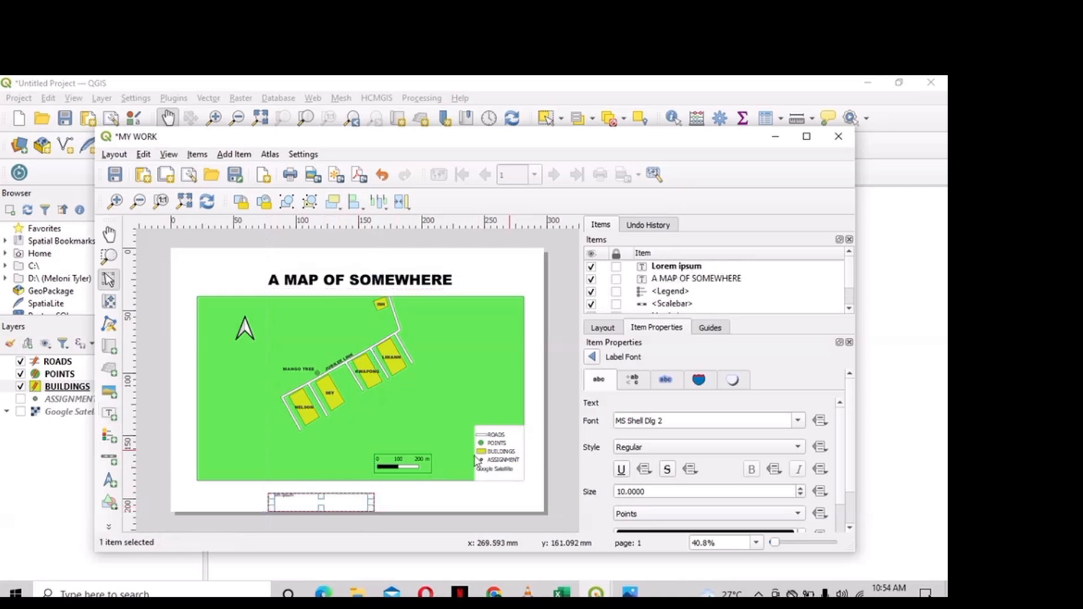
- Replace the bottom placeholder label's text with 12345678
left_click(677, 268)
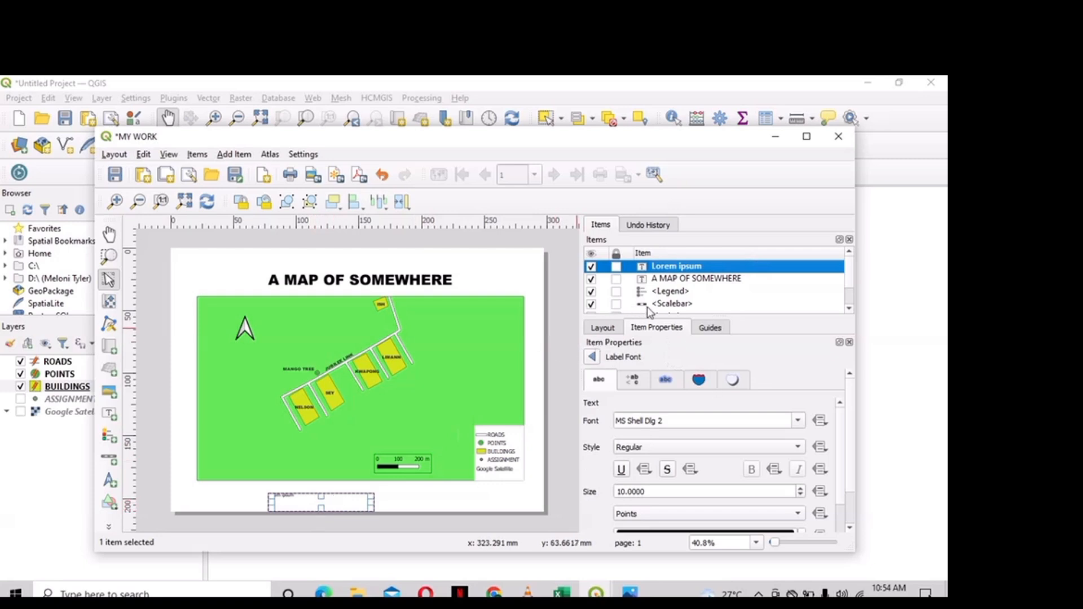
left_click(720, 281)
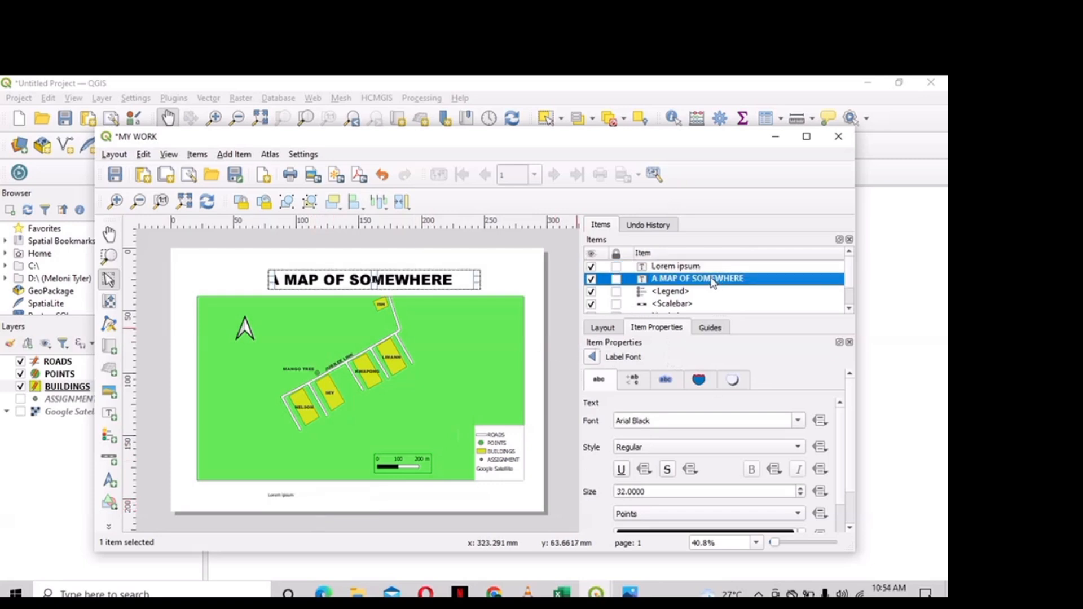
left_click(611, 330)
left_click(646, 329)
left_click(592, 358)
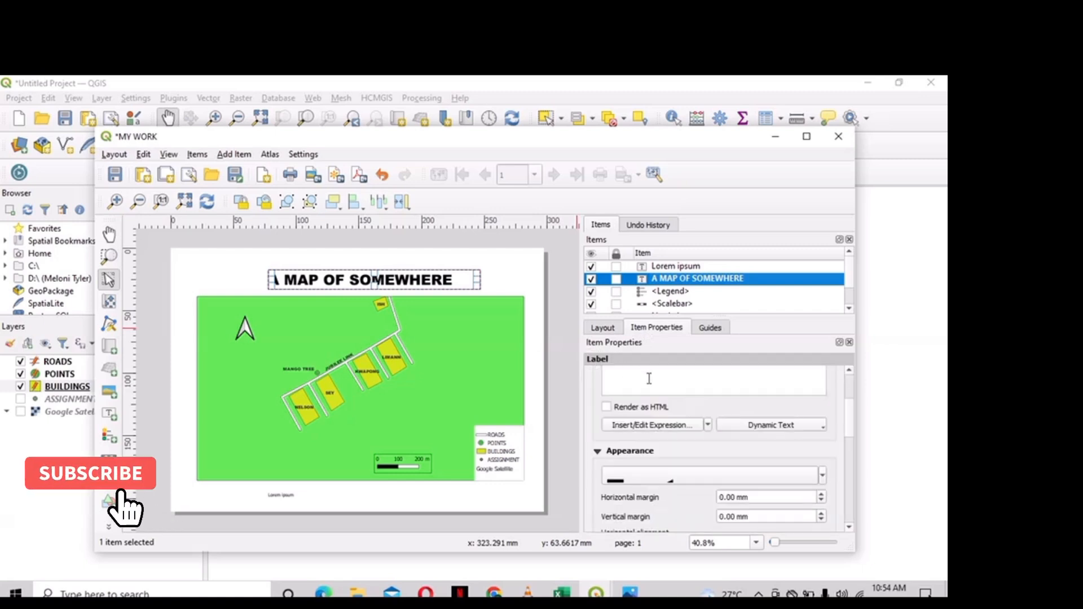
scroll(658, 380, "up", 3)
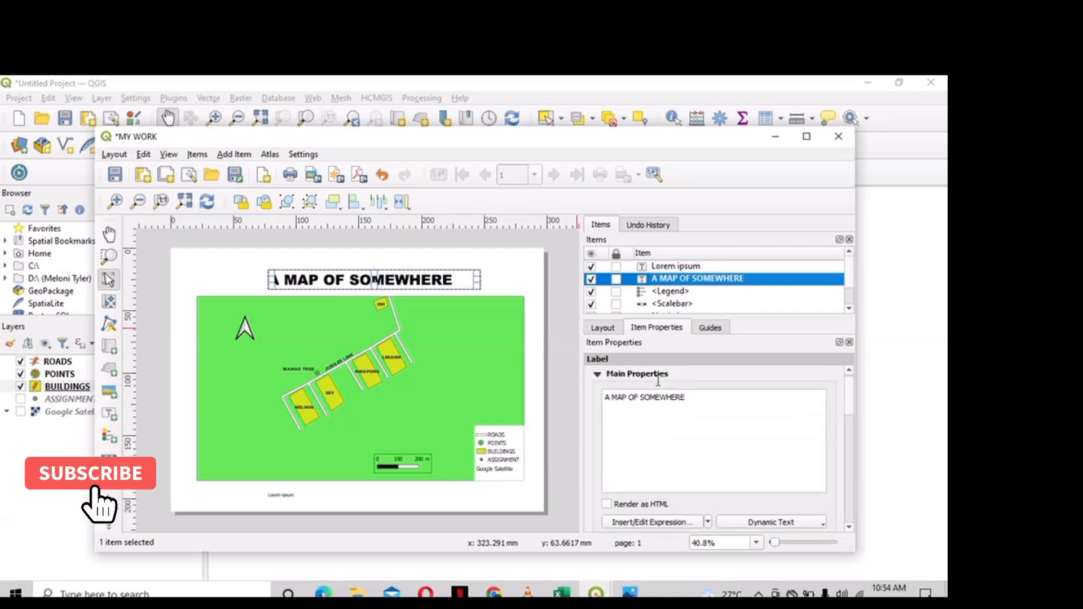
left_click(693, 270)
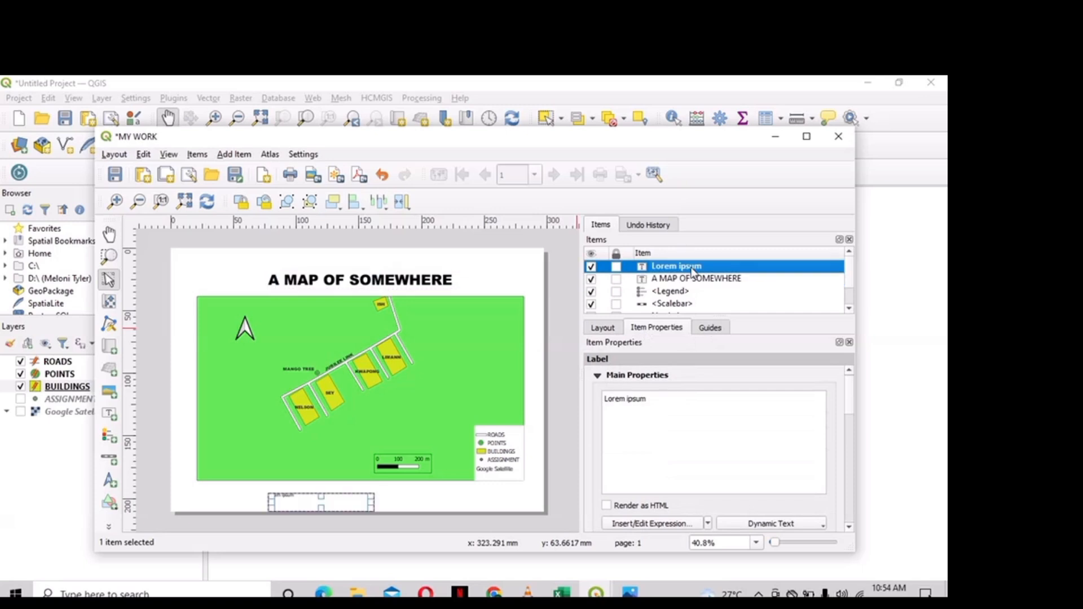
left_click(654, 399)
key("BackSpace")
key("BackSpace")
type("12345678")
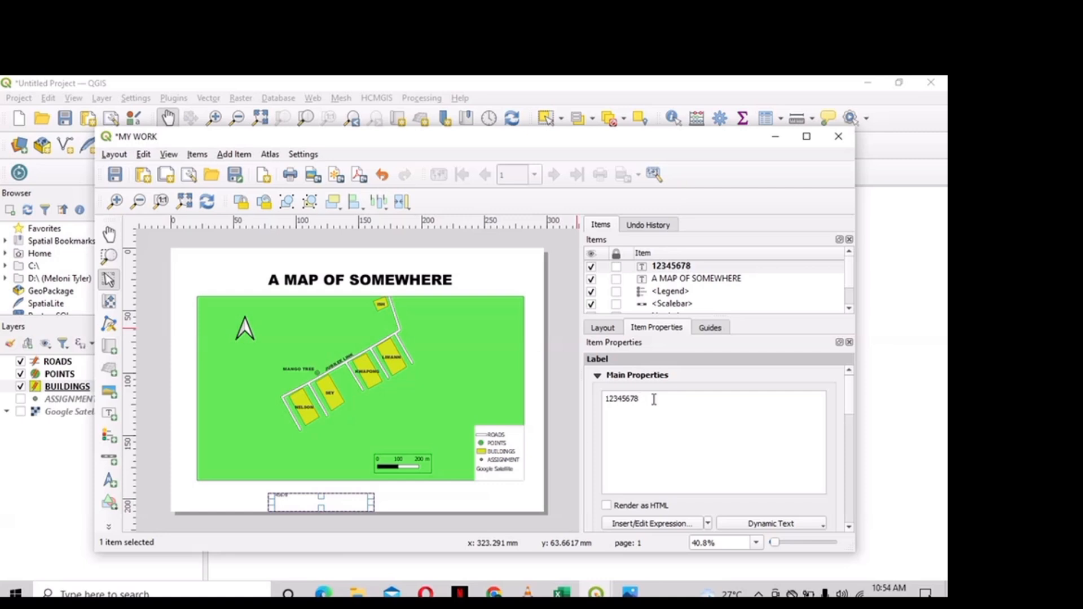
- Set the 12345678 label's font to Arial Black at size 31
scroll(714, 448, "down", 3)
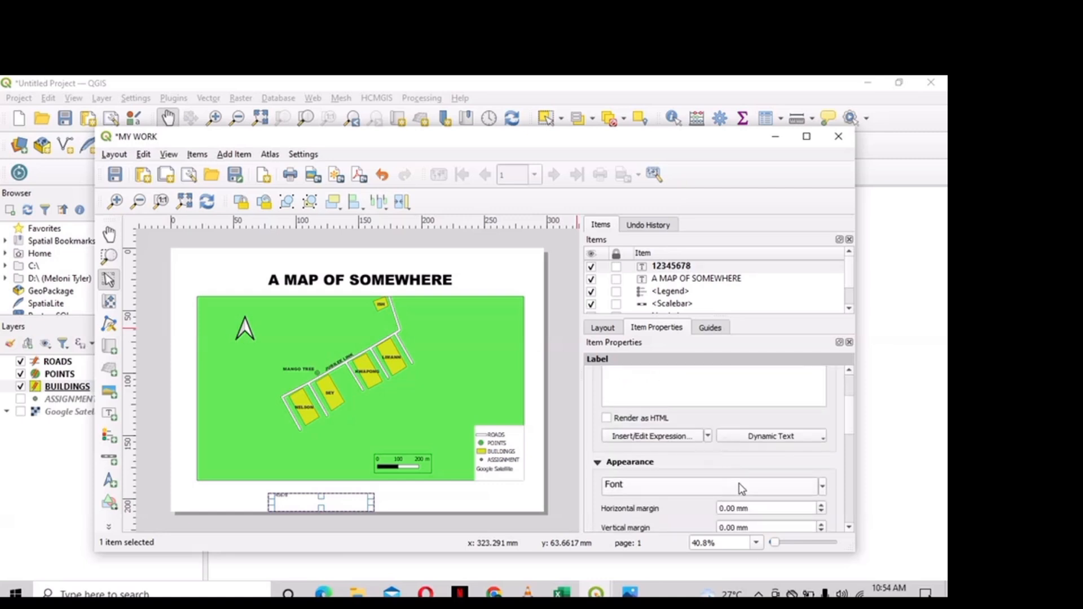
left_click(742, 489)
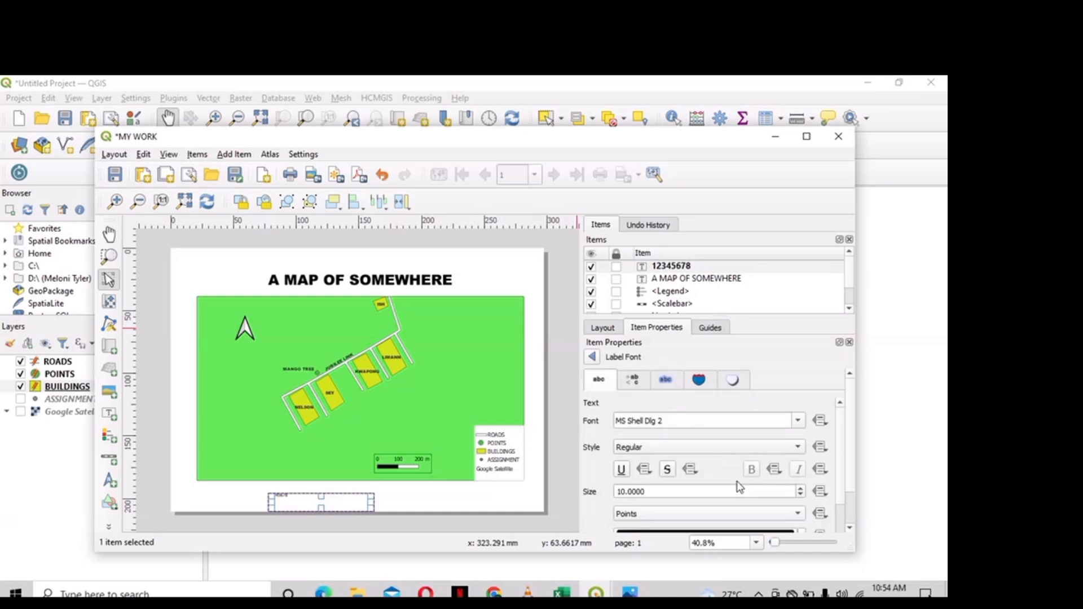
key("BackSpace")
key("BackSpace")
key("BackSpace")
key("BackSpace")
key("BackSpace")
key("BackSpace")
key("BackSpace")
key("BackSpace")
key("BackSpace")
key("BackSpace")
key("BackSpace")
type("ARIAL B")
key("Return")
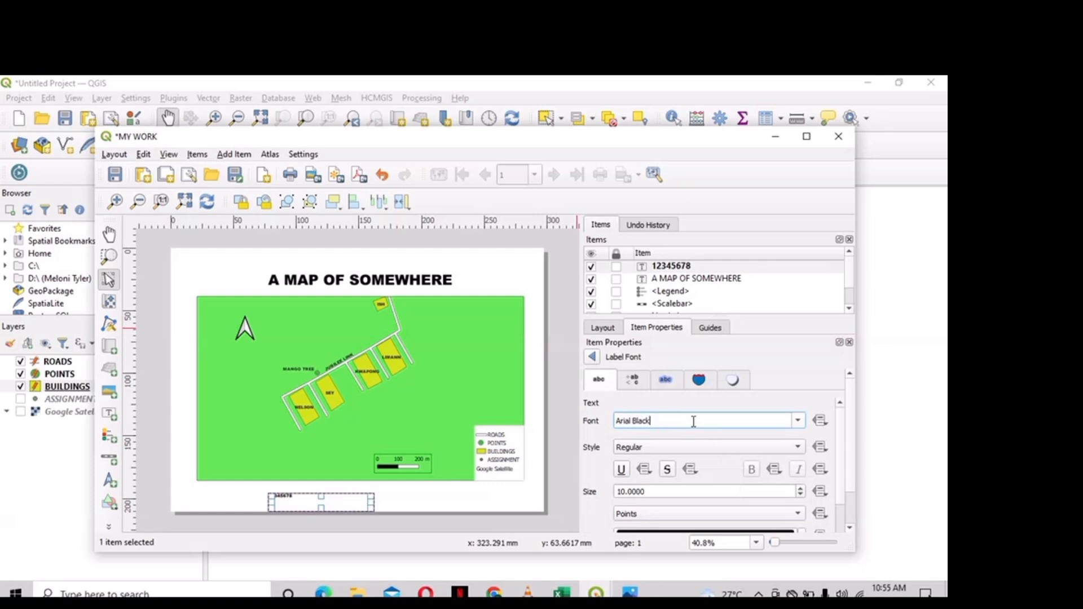
left_click(801, 488)
left_click(800, 489)
left_click(801, 489)
left_click(801, 489)
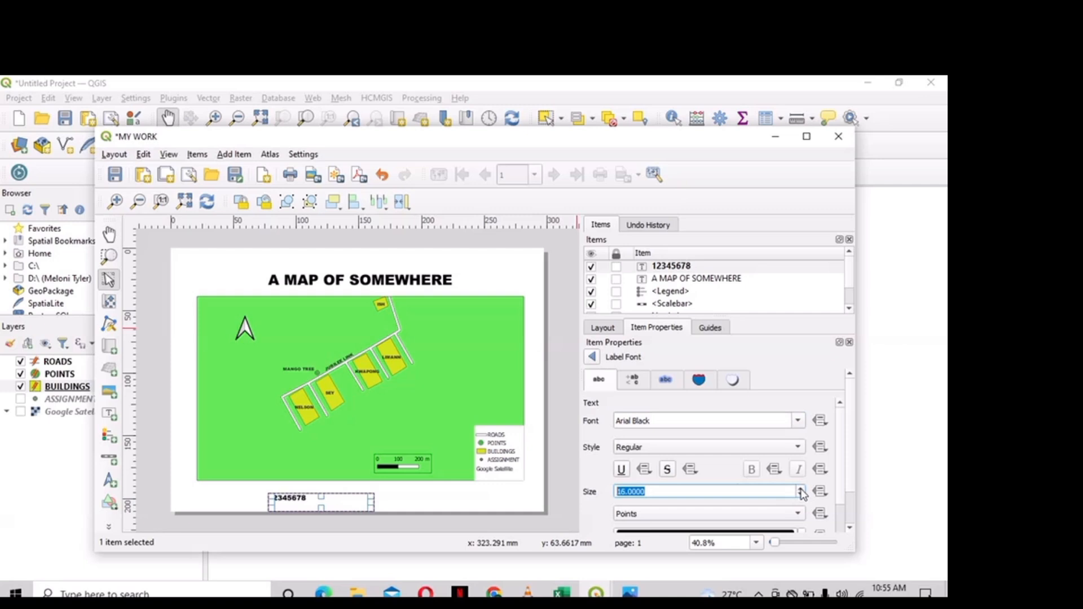
left_click(801, 488)
left_click(801, 489)
left_click(800, 488)
left_click(801, 489)
left_click(801, 488)
left_click(801, 488)
left_click(801, 488)
left_click(800, 488)
left_click(801, 489)
left_click(801, 489)
left_click(801, 489)
left_click(801, 488)
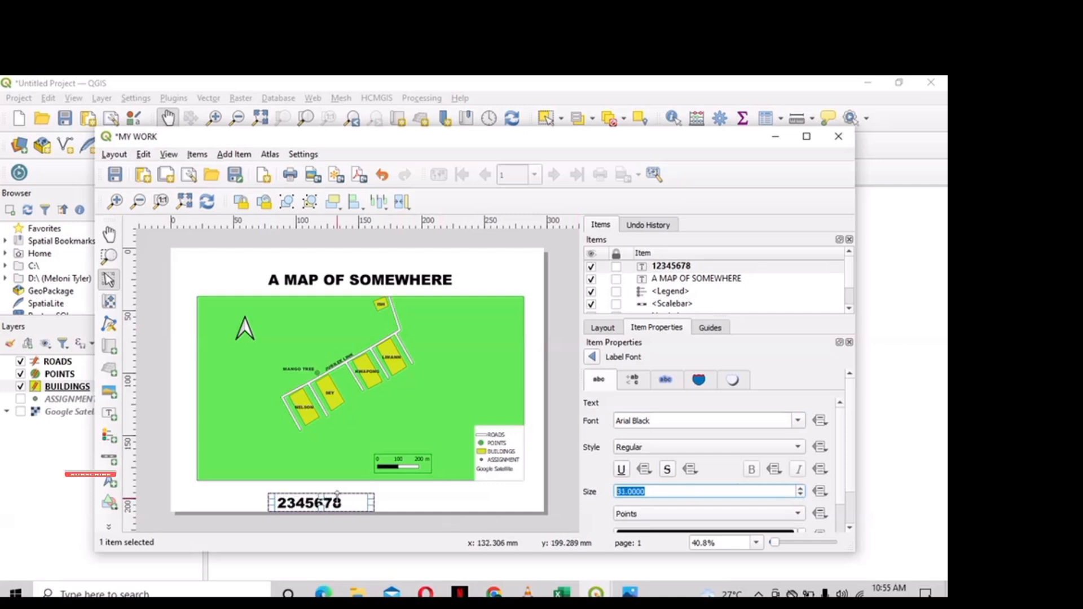
- Centre the 12345678 label under the map and minimize the layout window
left_click_drag(336, 503, 378, 498)
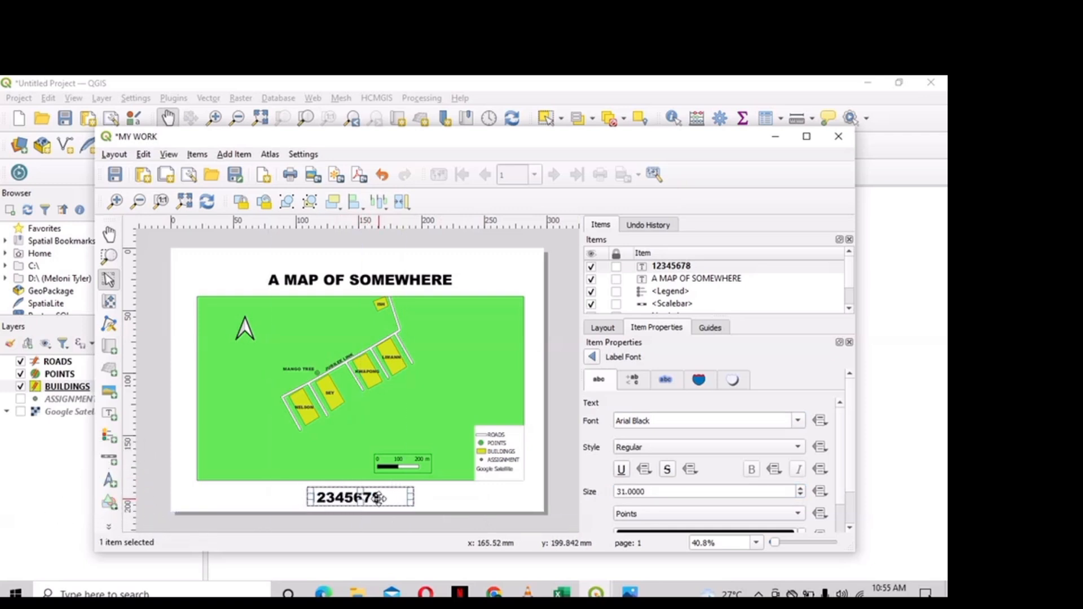
left_click(555, 505)
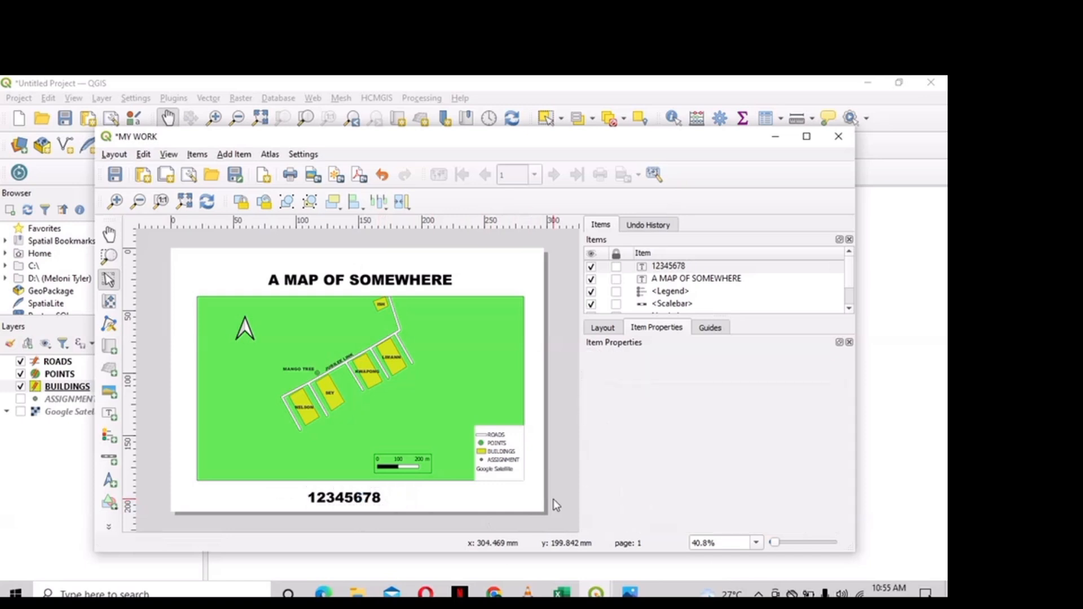
left_click_drag(366, 499, 393, 499)
left_click(552, 457)
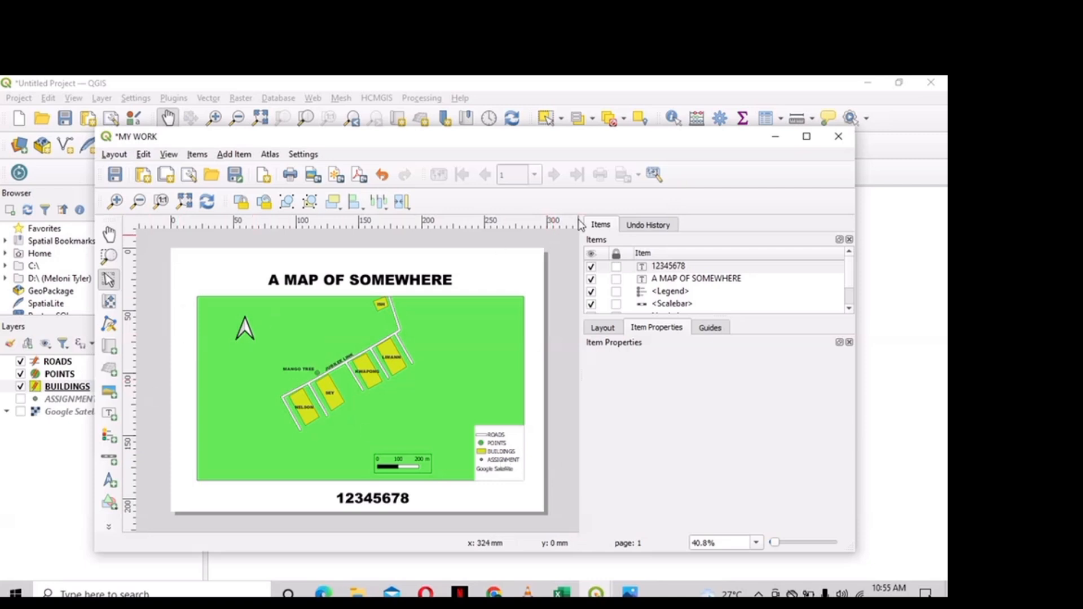
left_click(776, 137)
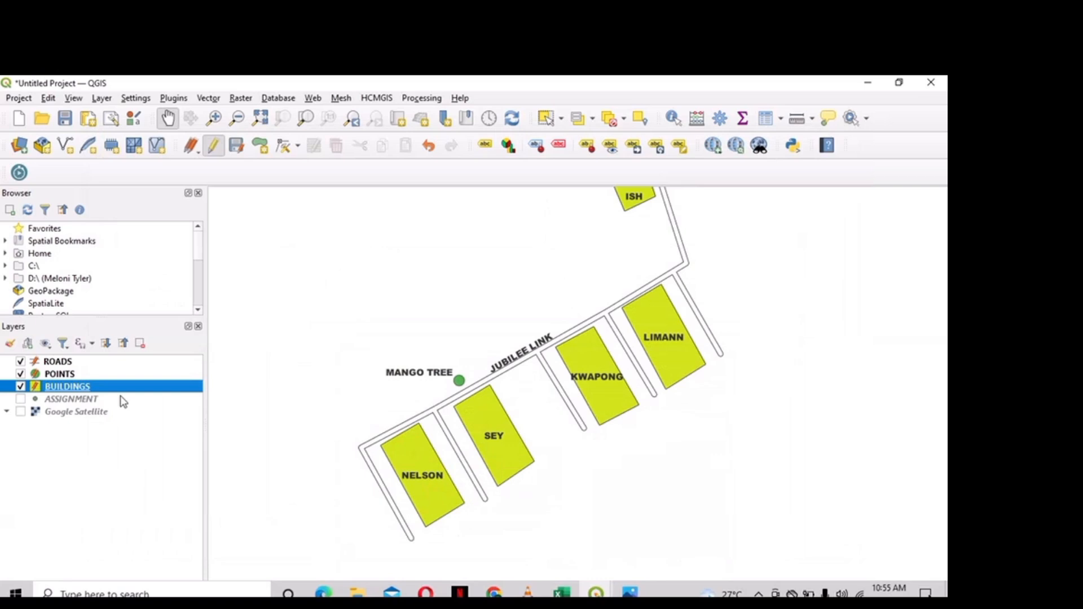
- Remove the ASSIGNMENT layer from the project
right_click(78, 401)
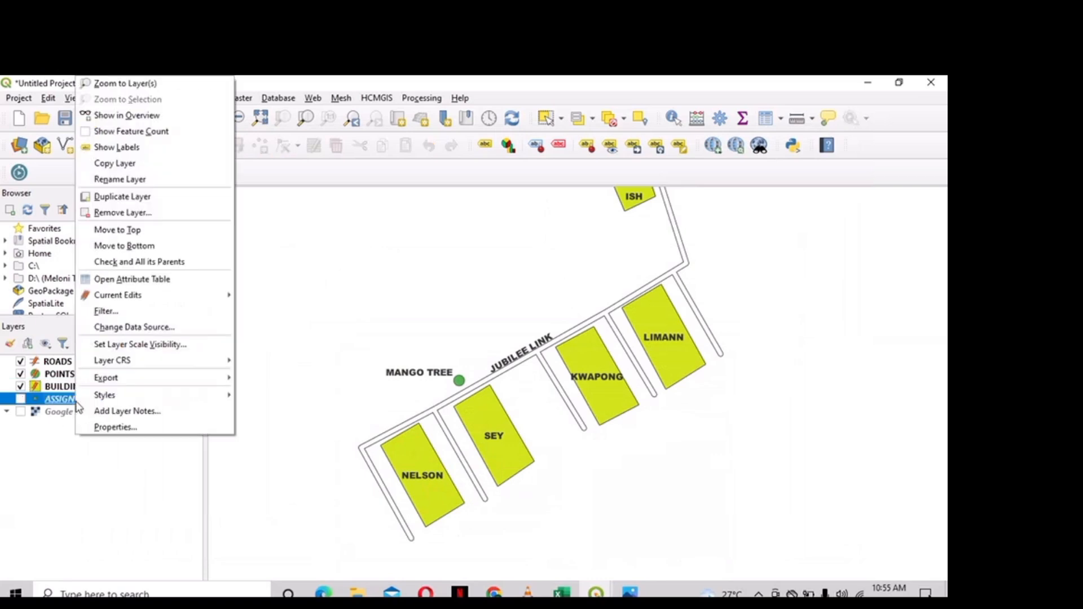
left_click(122, 213)
left_click(468, 402)
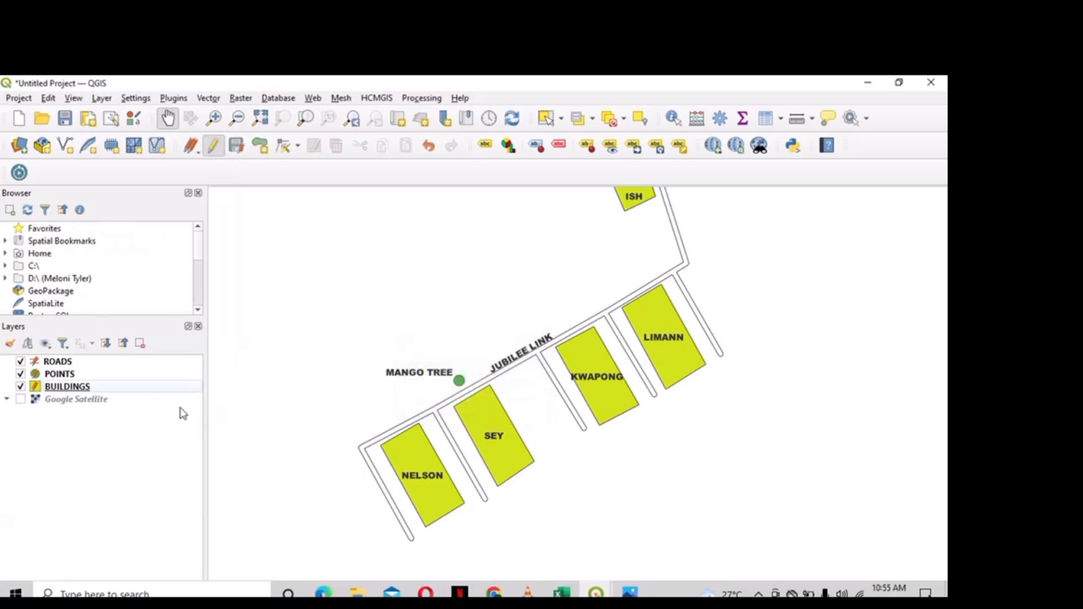
- Remove the Google Satellite layer and bring the MY WORK layout back up
left_click(161, 403)
right_click(161, 403)
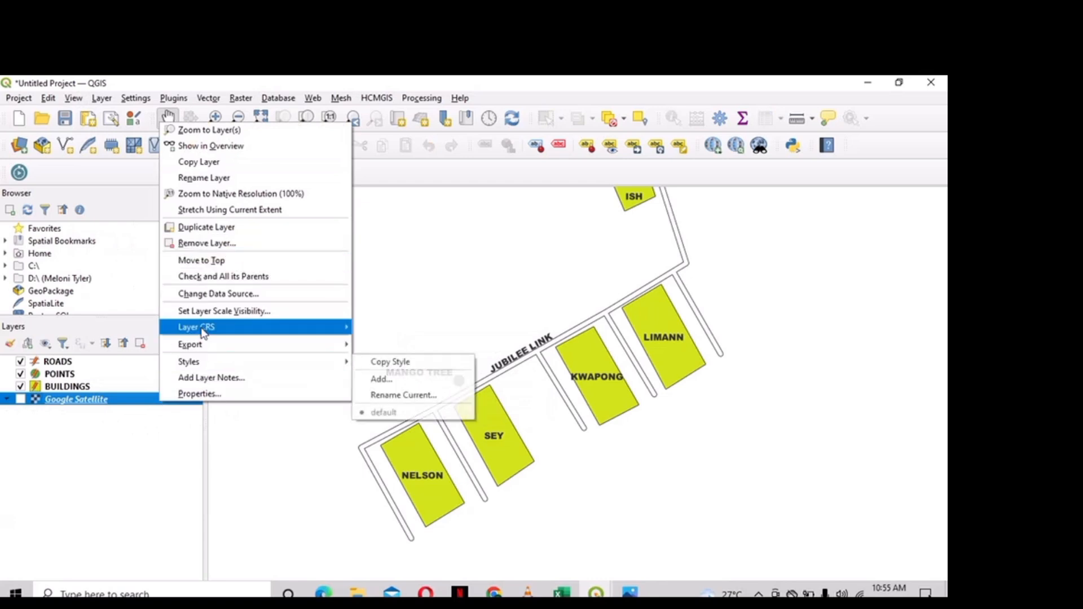
left_click(286, 252)
left_click(461, 404)
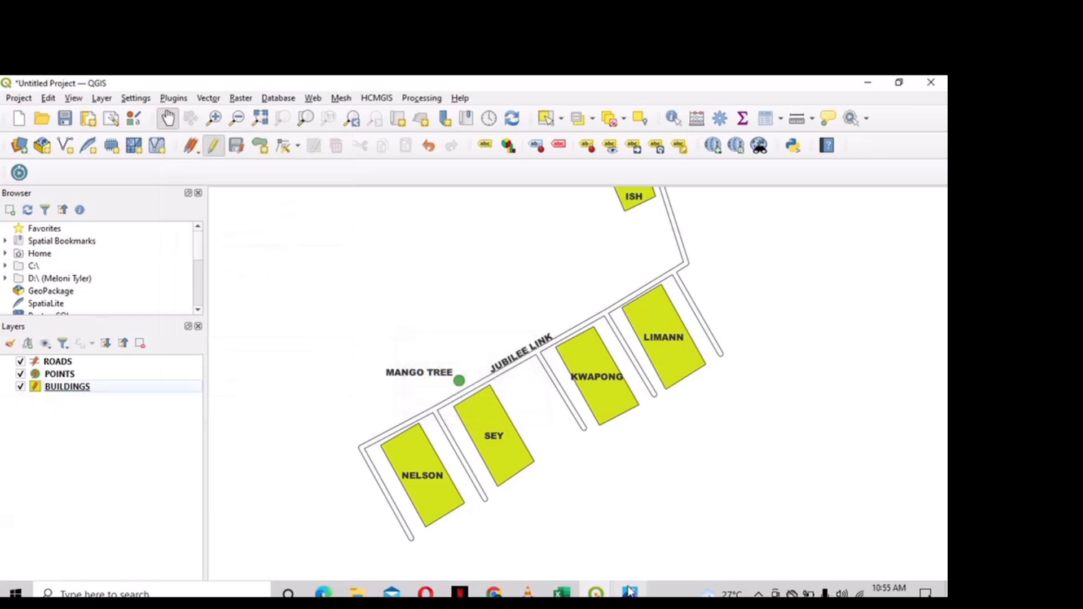
mouse_move(596, 591)
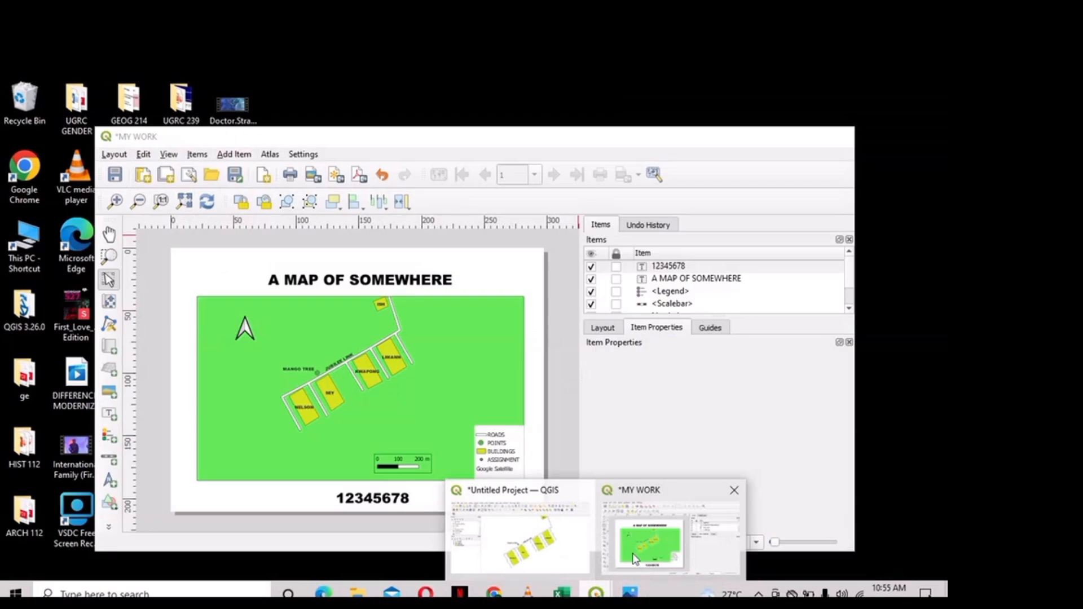
left_click(632, 553)
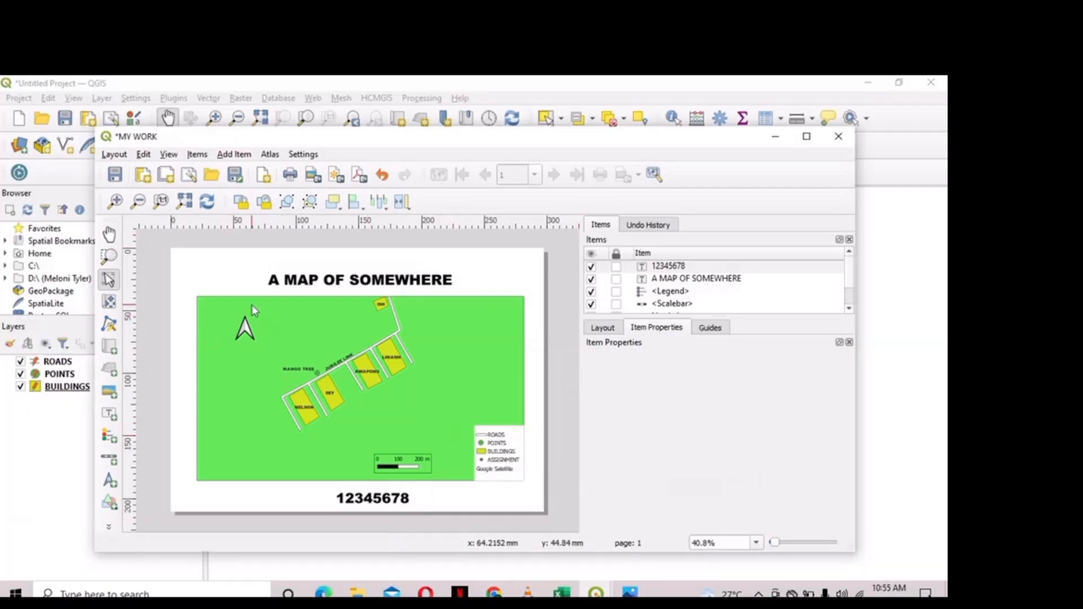
- Refresh the layout so the legend shows only ROADS, POINTS, BUILDINGS, and nudge it lower
left_click(208, 202)
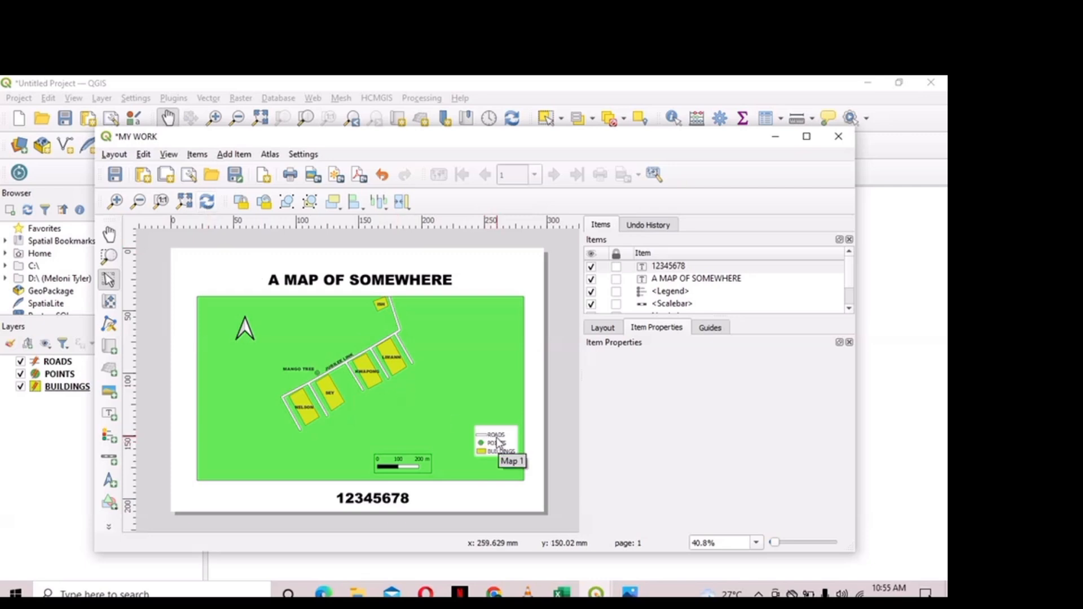
left_click_drag(498, 447, 488, 460)
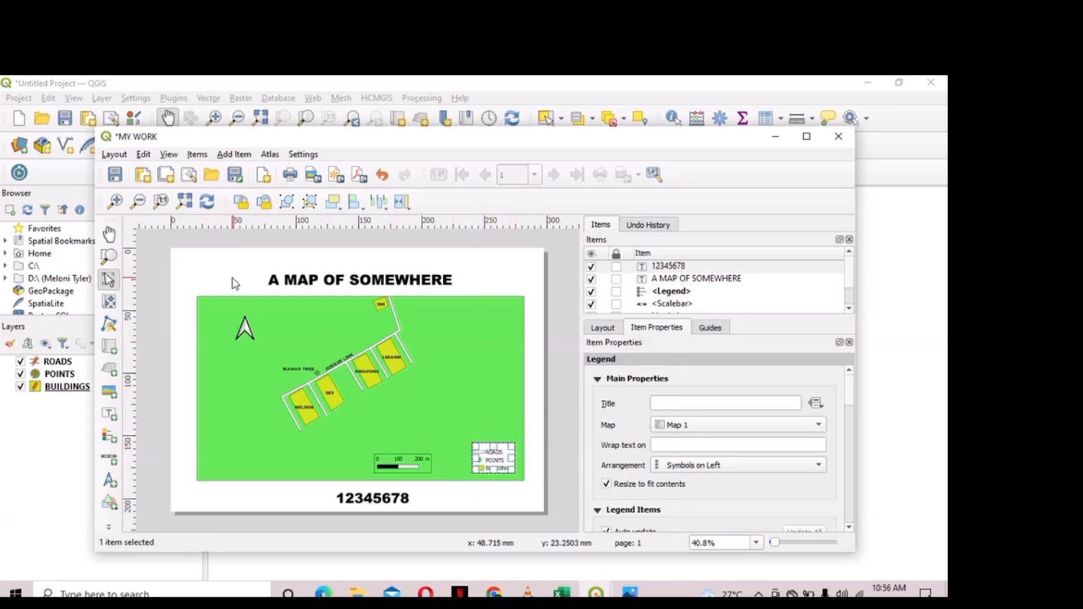
left_click(115, 155)
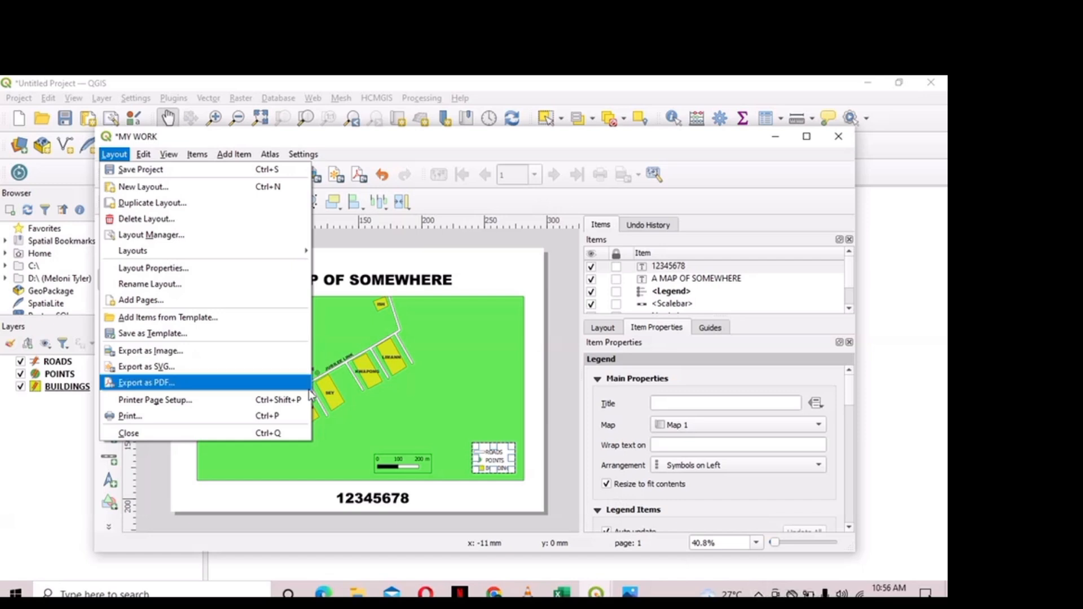
- Export the layout as a 300 dpi PNG named MY WORK into the Desktop TUTORIAL folder
left_click(280, 358)
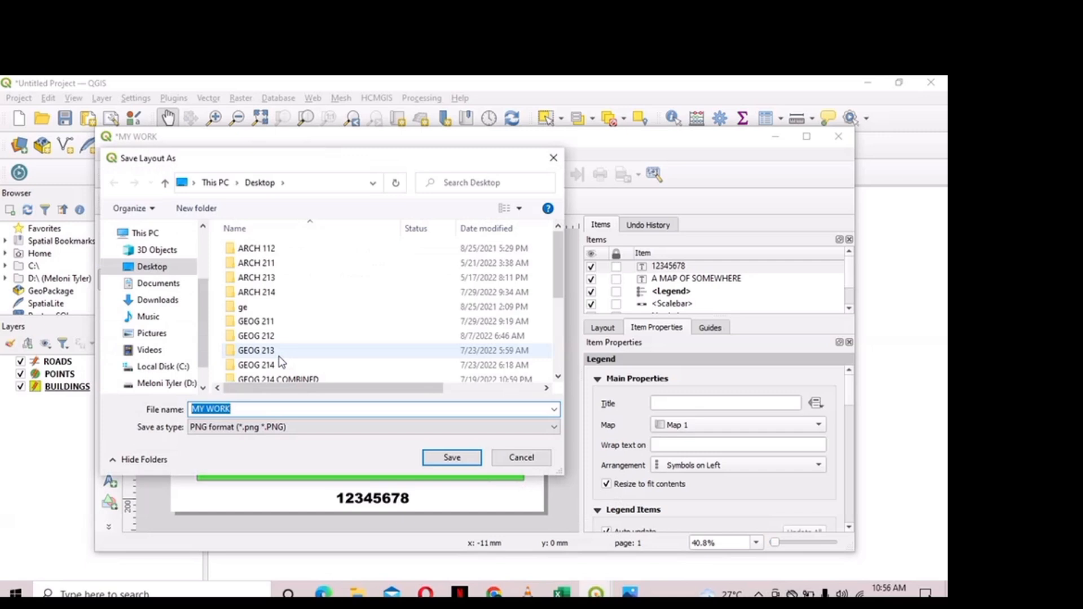
left_click(304, 431)
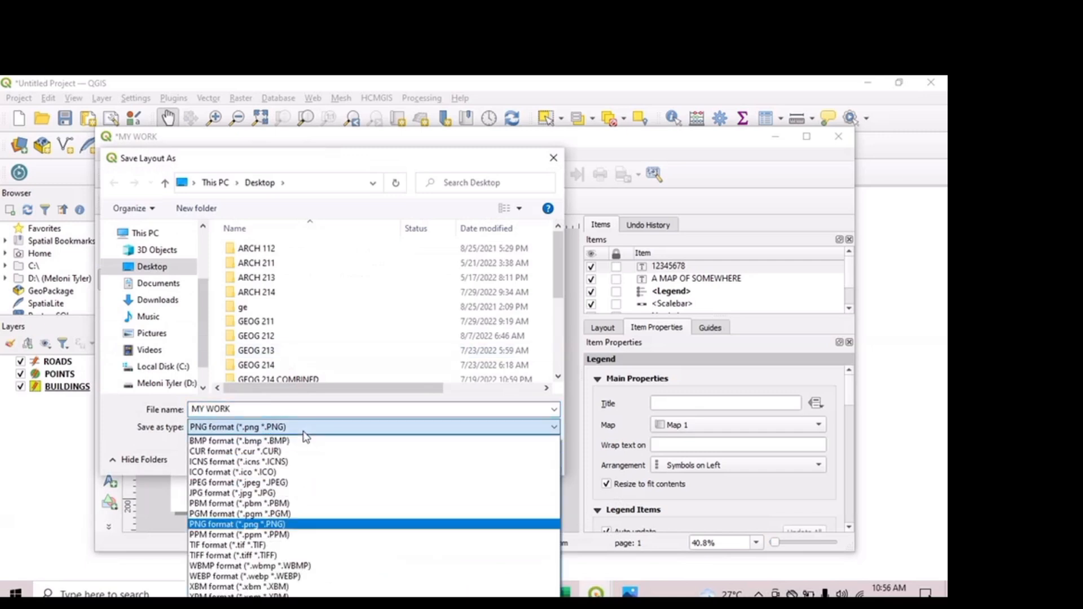
left_click(274, 526)
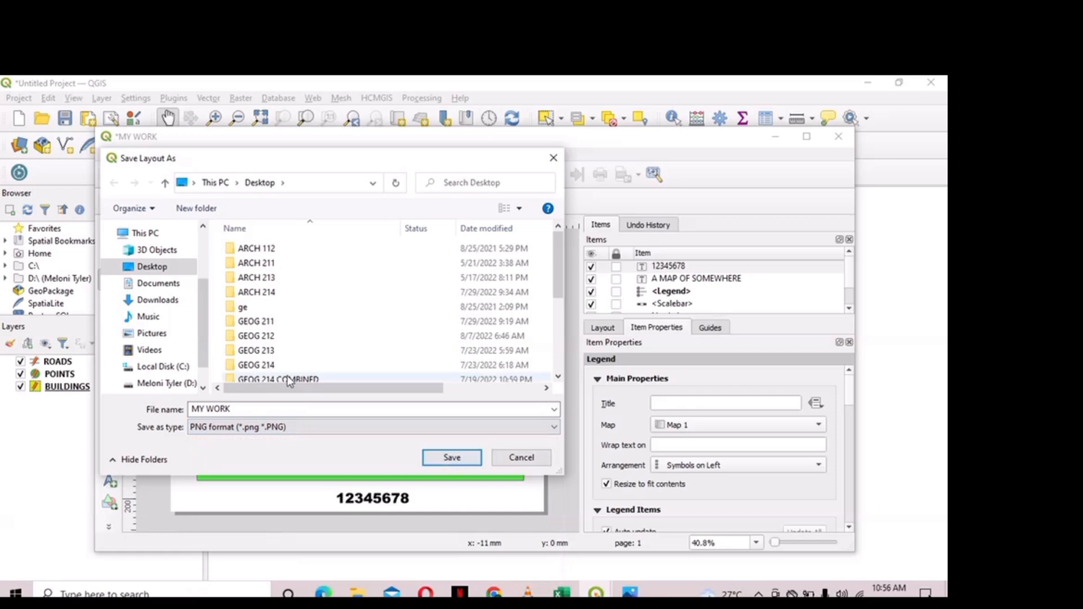
scroll(302, 370, "down", 3)
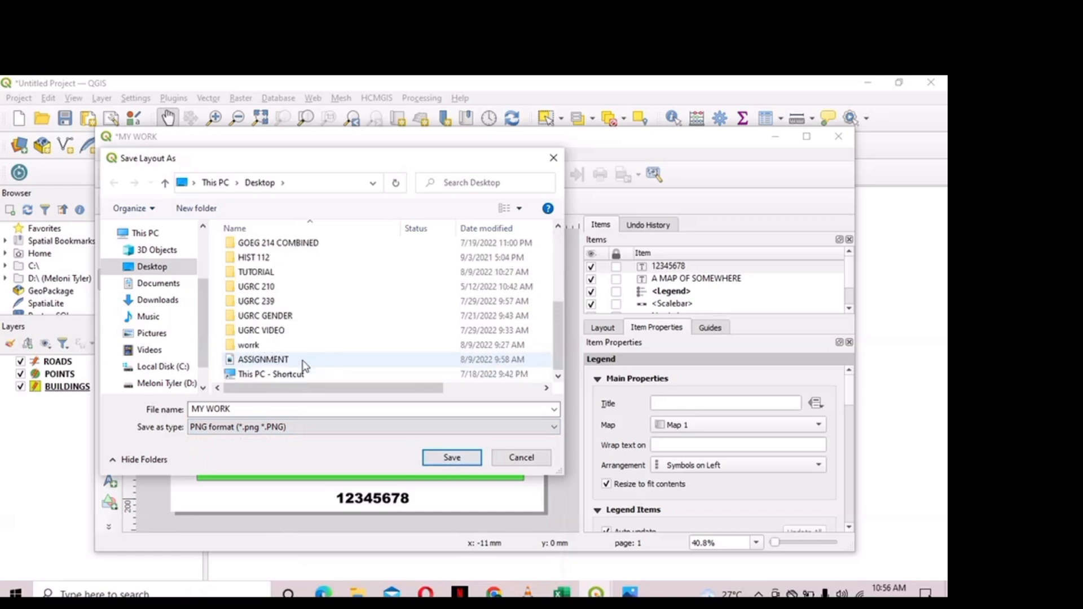
scroll(303, 366, "up", 1)
double_click(276, 303)
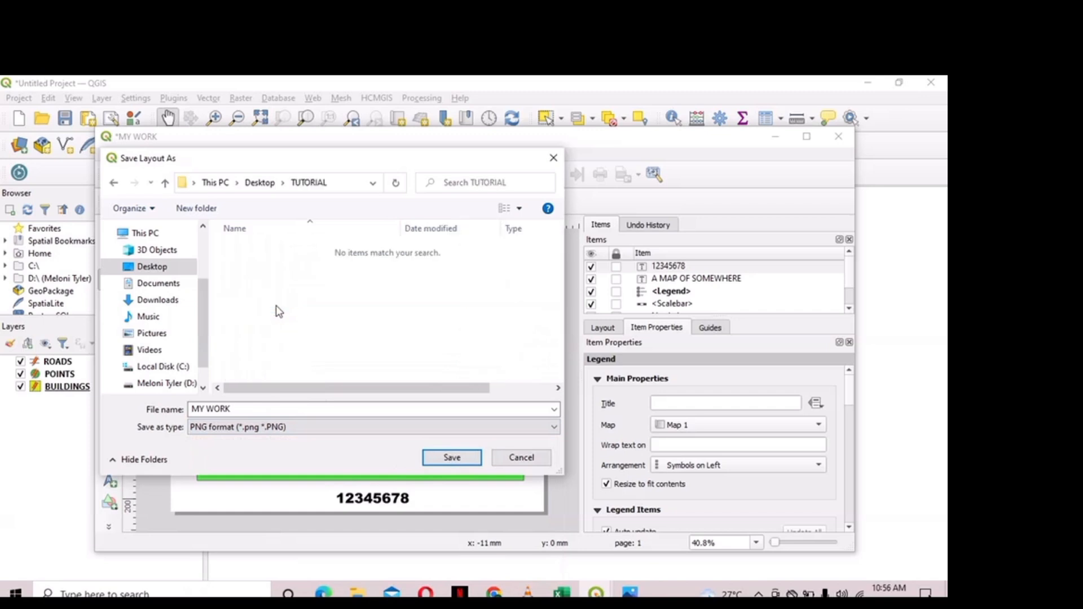
left_click(453, 458)
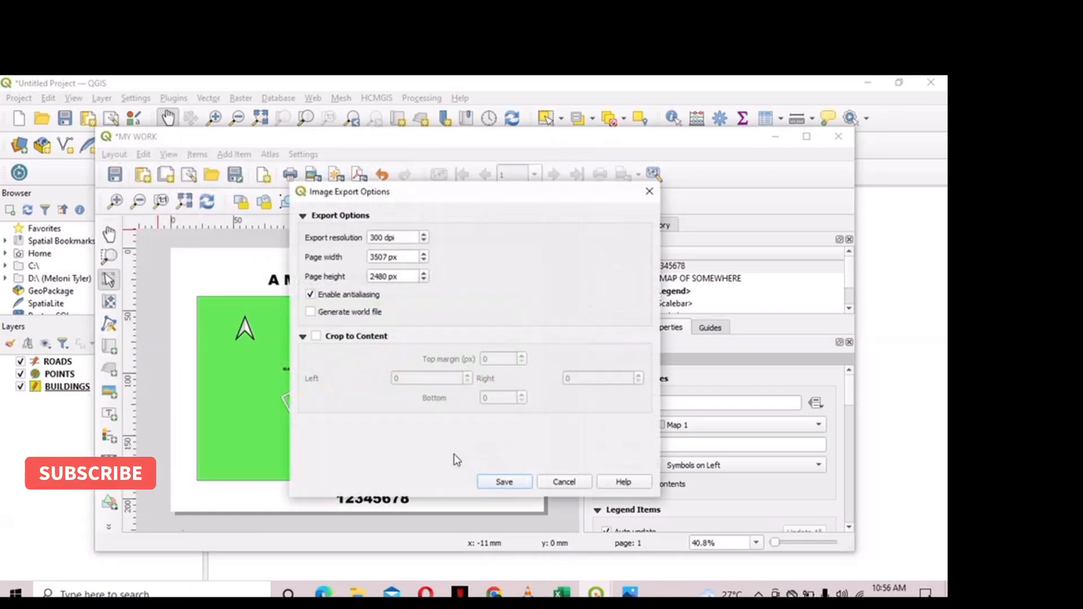
left_click(506, 482)
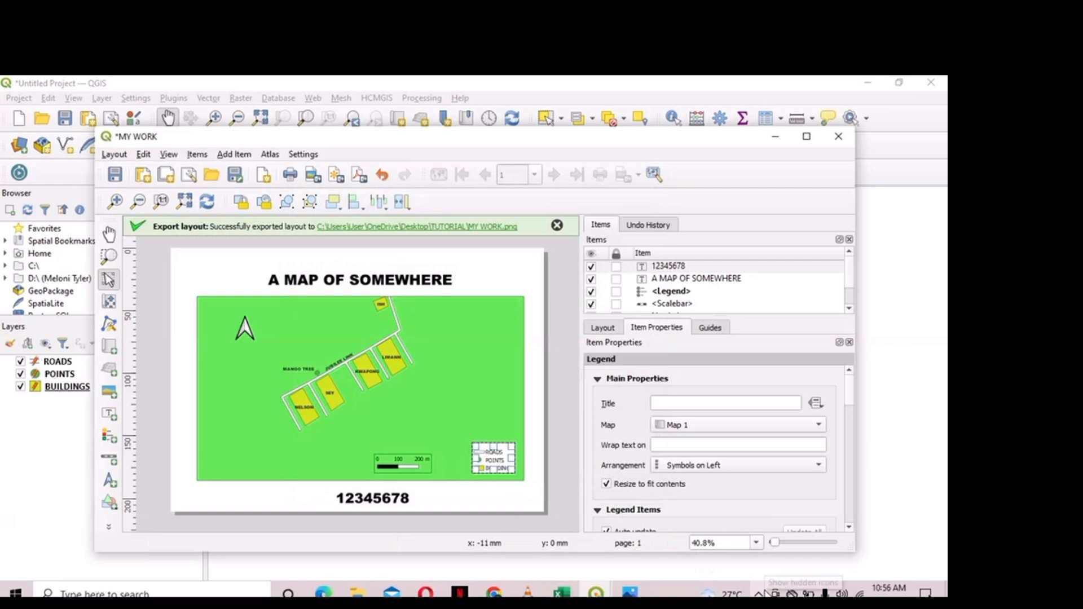
left_click(759, 593)
- Put away the screen recorder and select MY WORK.png in File Explorer's TUTORIAL folder
left_click(756, 568)
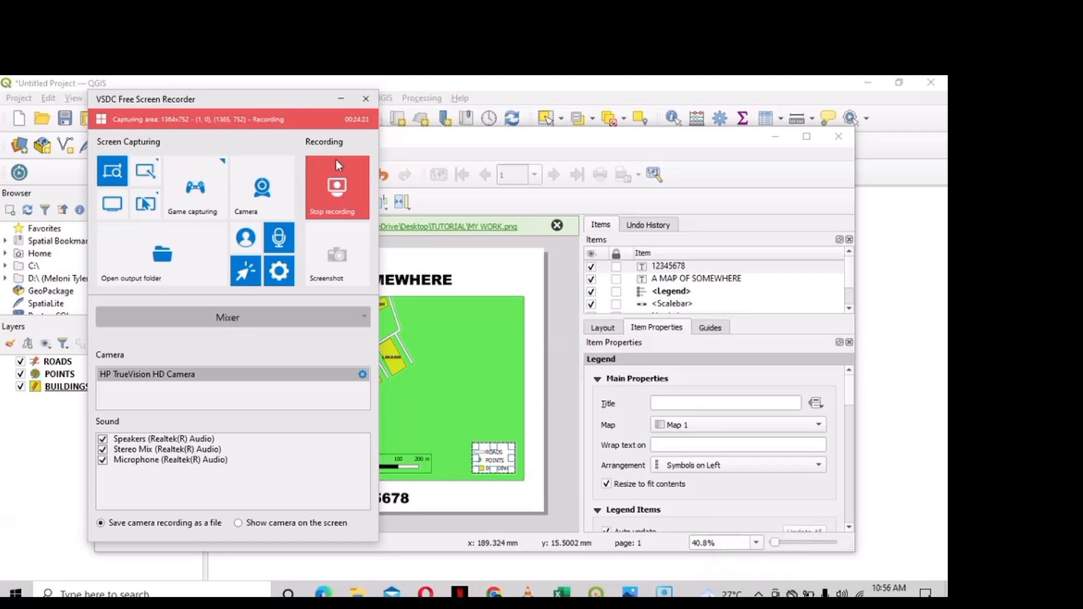
left_click(342, 104)
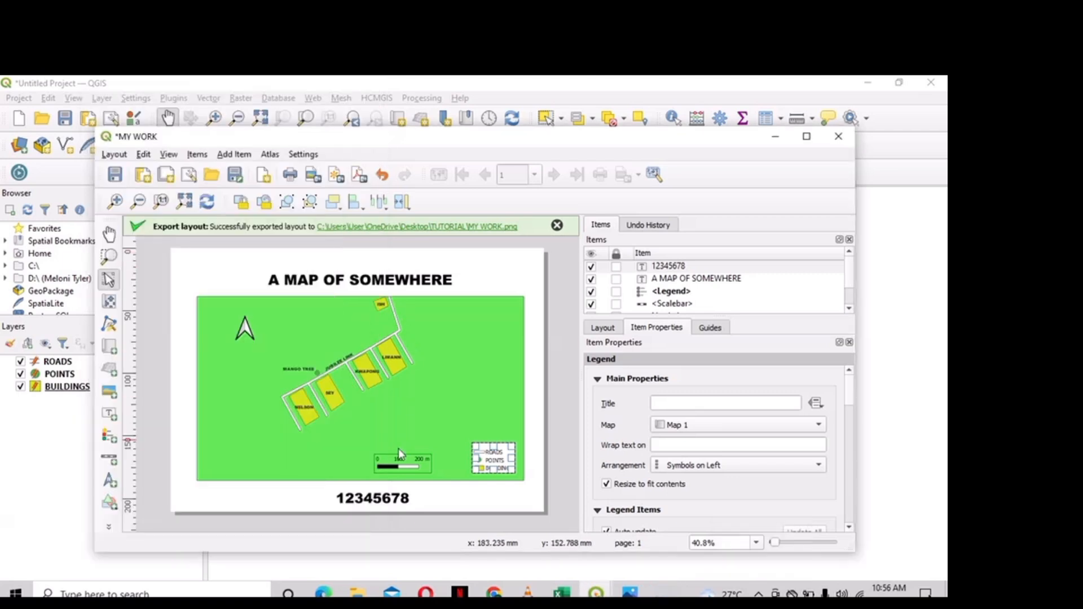
mouse_move(358, 592)
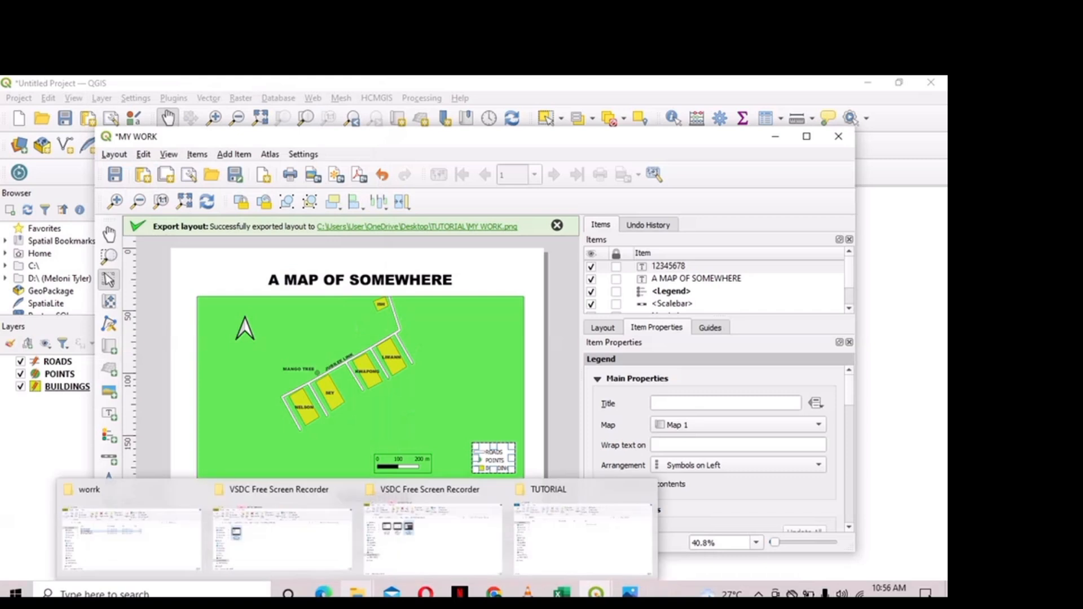
left_click(548, 517)
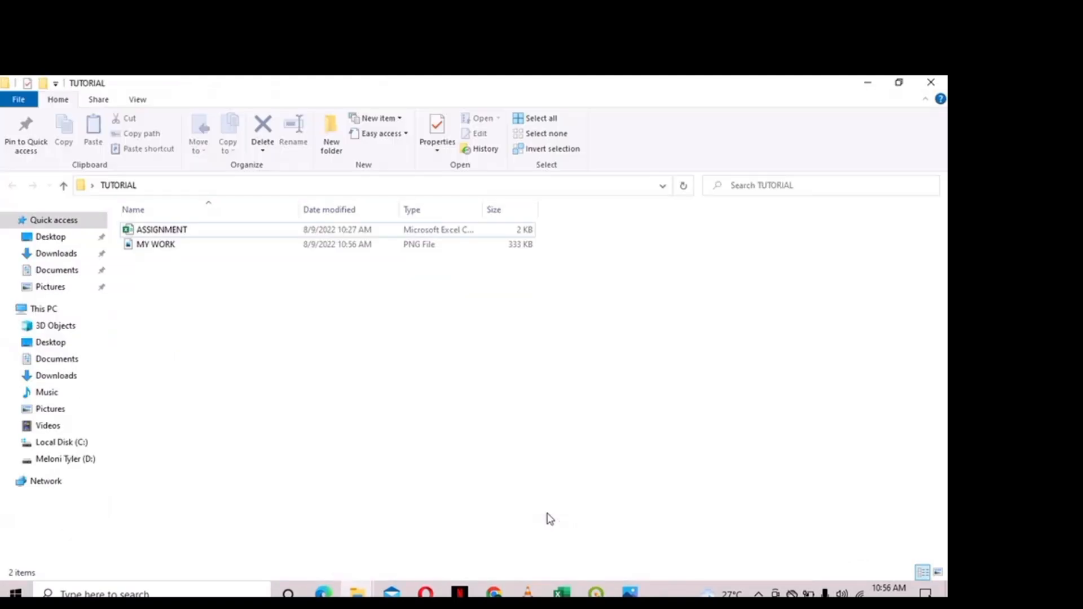
left_click(319, 249)
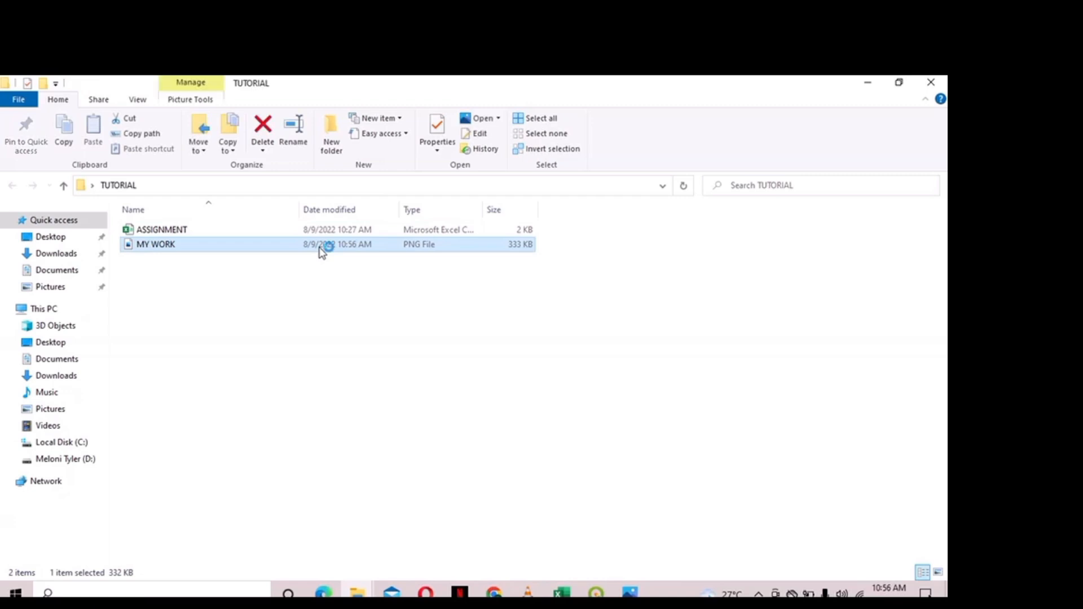